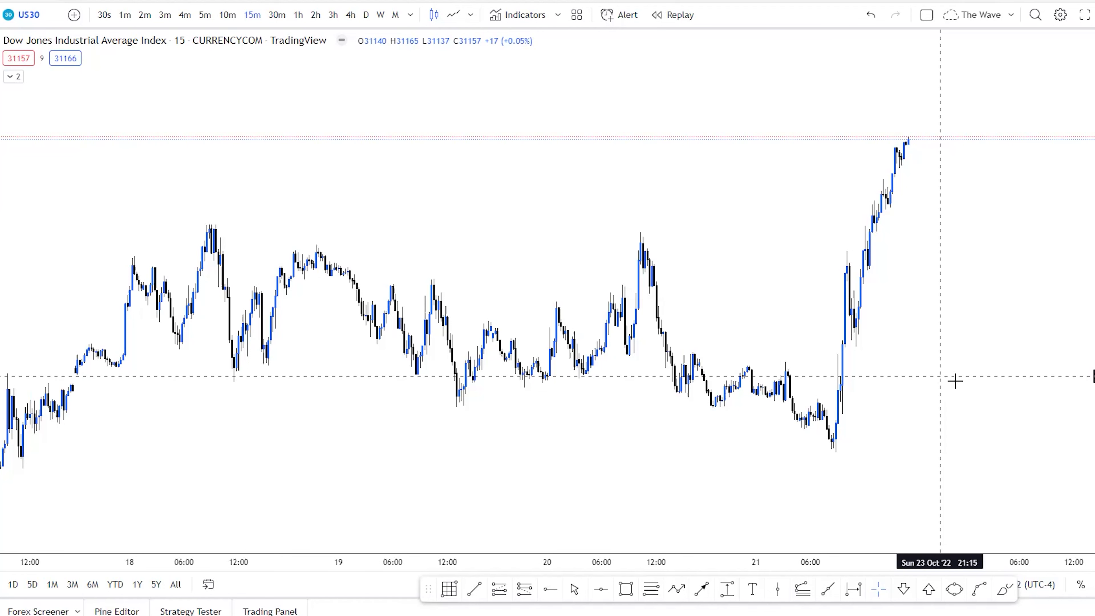
# Place a text note above the 18 Oct candles with the heading "1. Buyside/SEllside Liquidity".
pyautogui.moveTo(926, 375); pyautogui.dragTo(960, 380)
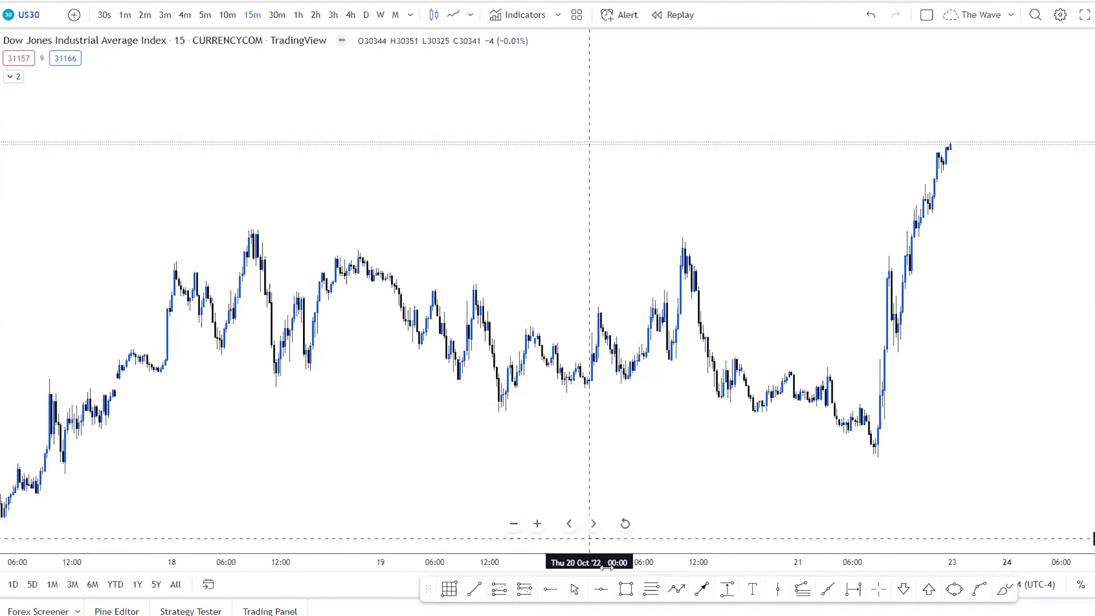
pyautogui.click(753, 589)
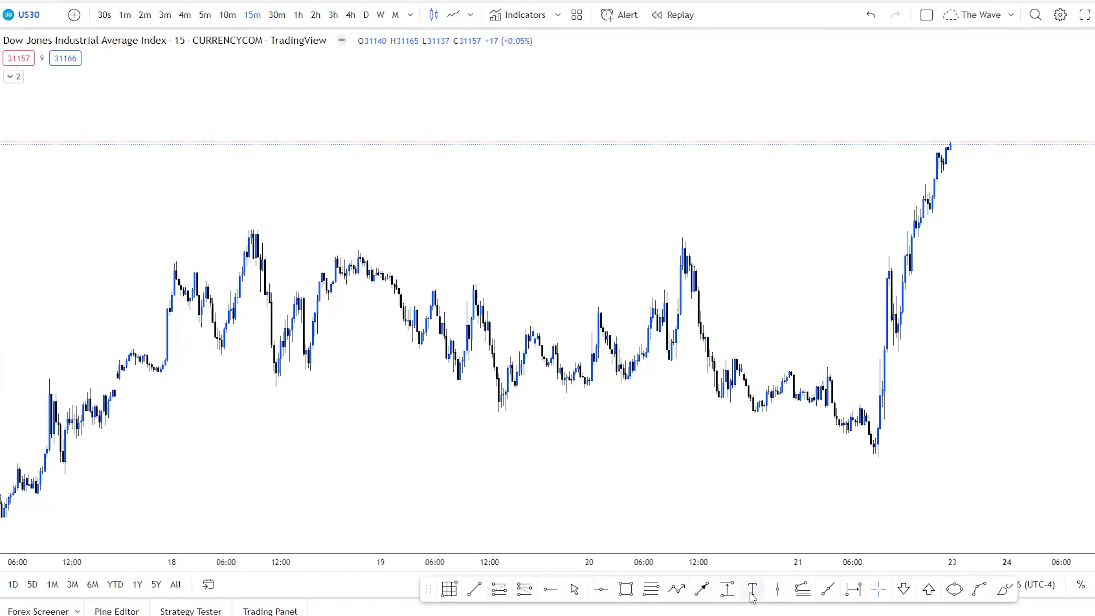
pyautogui.click(240, 111)
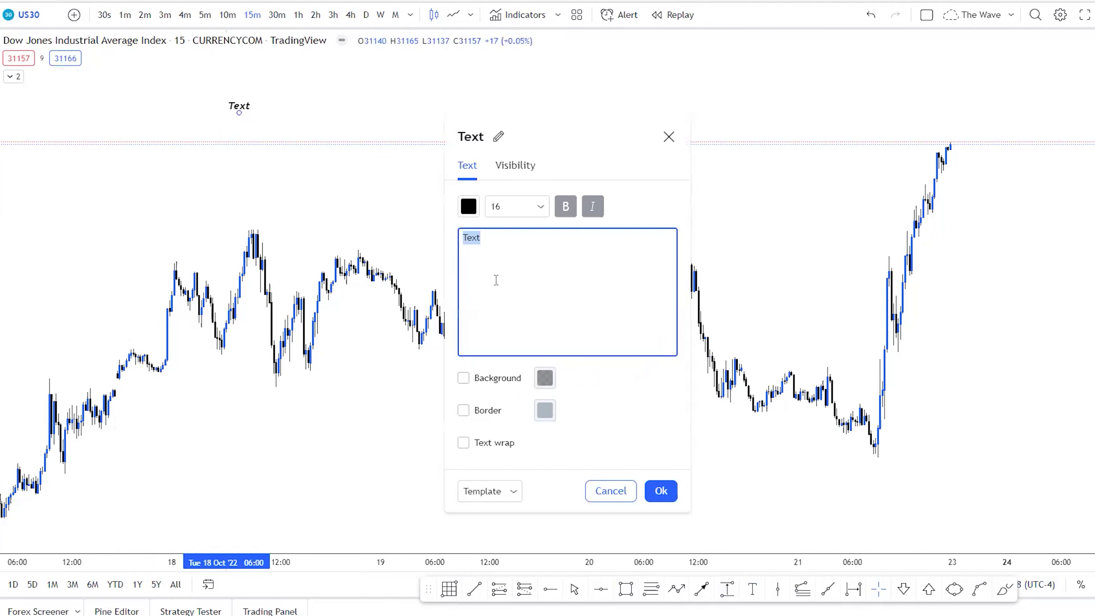
pyautogui.write('1. I')
pyautogui.press('BackSpace')
pyautogui.write('Buyside')
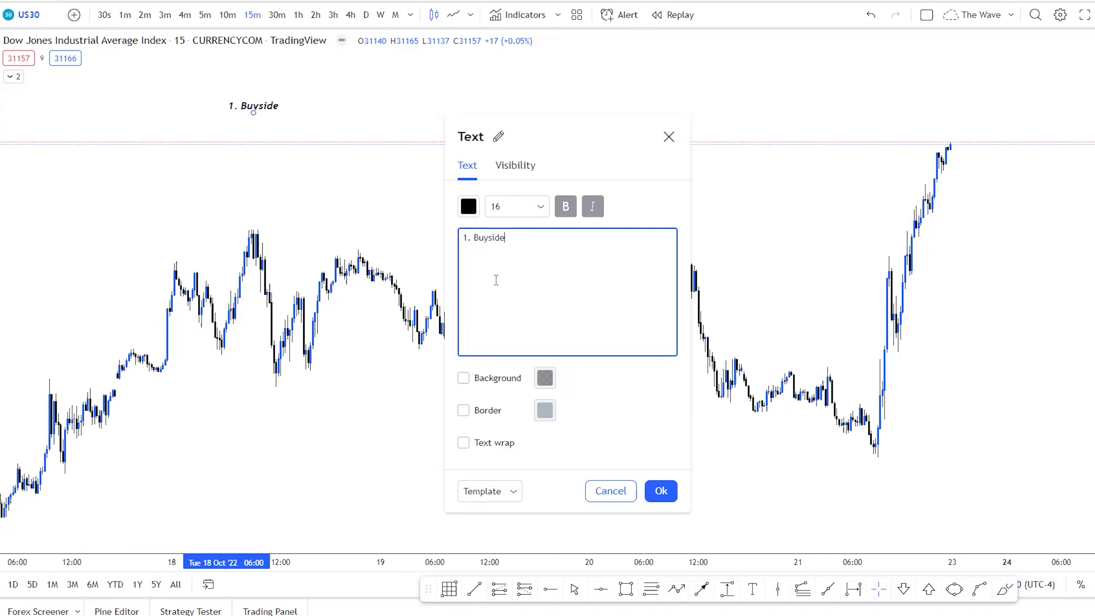
pyautogui.write('/sel')
pyautogui.press('BackSpace')
pyautogui.press('BackSpace')
pyautogui.press('BackSpace')
pyautogui.write('SEllside')
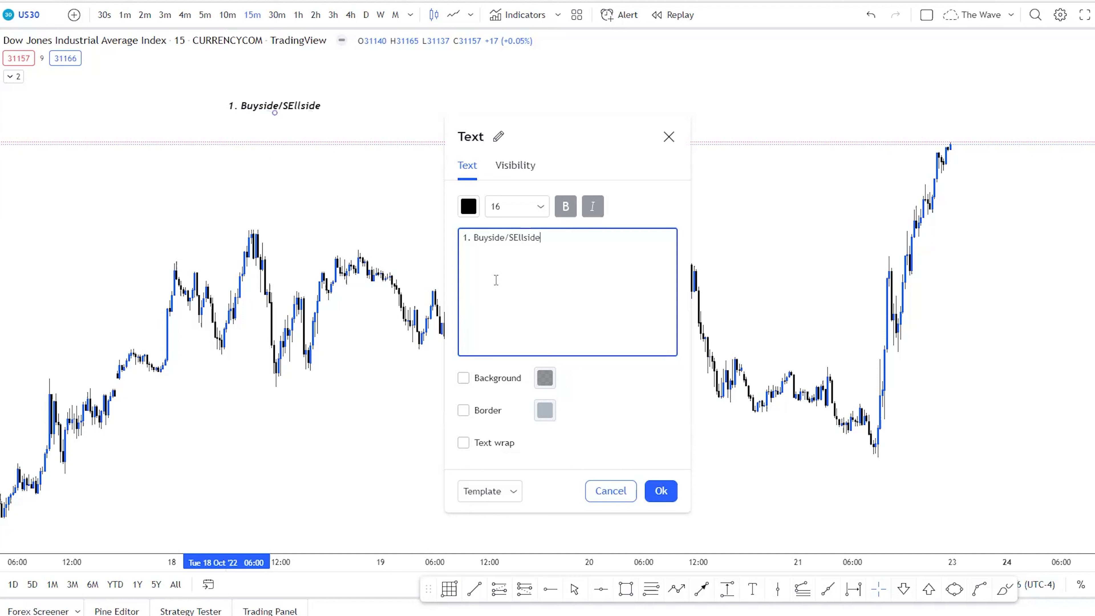
pyautogui.write(' Liquidity ')
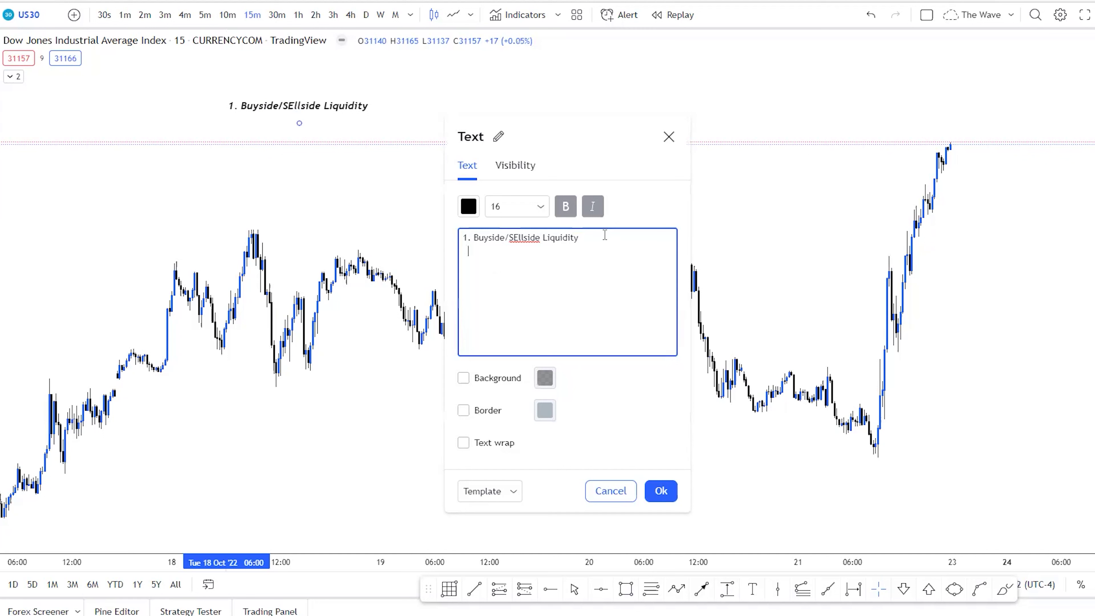
# Add the note lines "Equal highs/ Eaqual lows", "Fair value gap / imbalances" and "These are areas stops loss or limit orders".
pyautogui.write(' Equal highs')
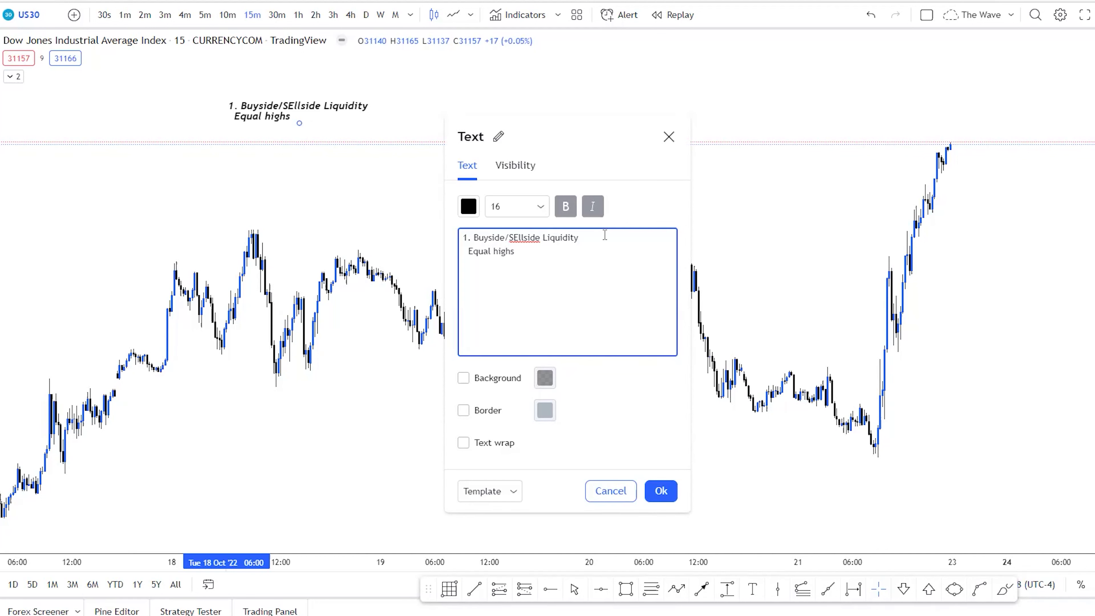
pyautogui.write('/ Eaqual lows')
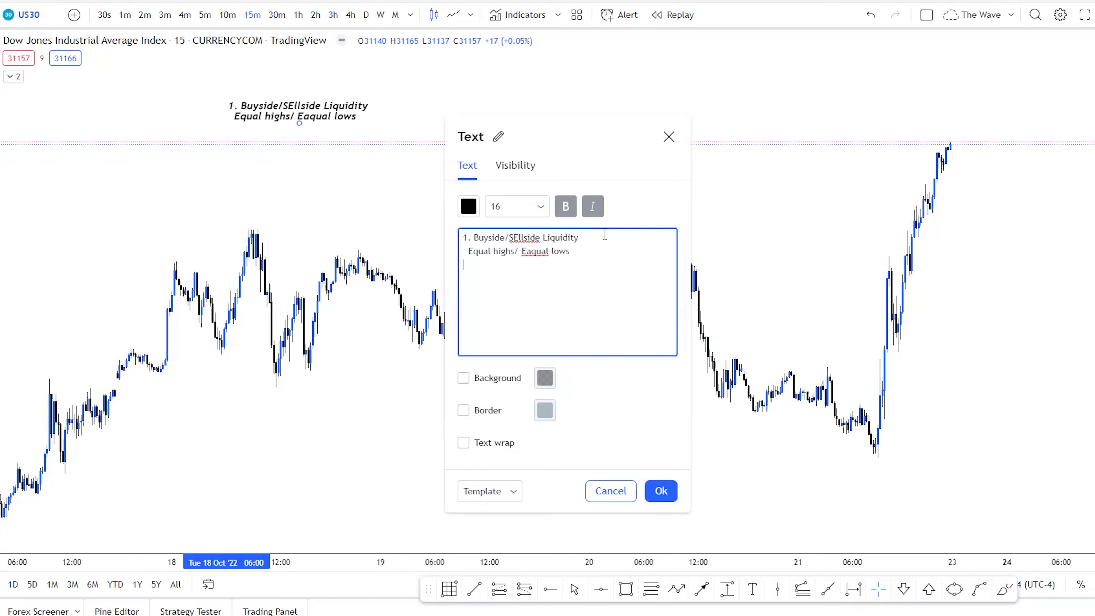
pyautogui.press('Return')
pyautogui.write('Fair value gap / imbal')
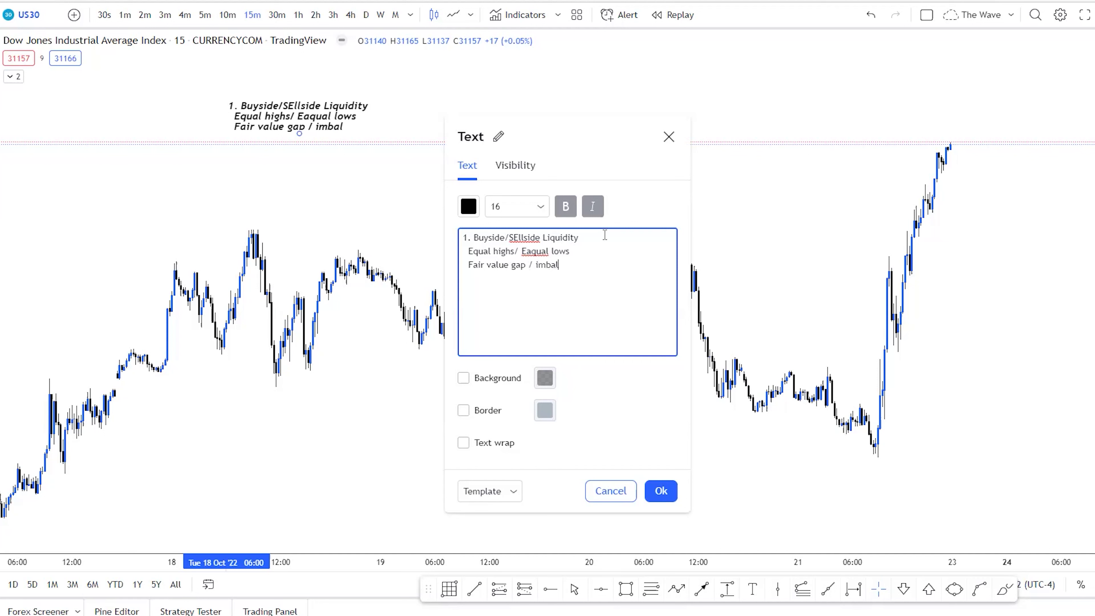
pyautogui.write('ances')
pyautogui.press('Return')
pyautogui.write('These are areas')
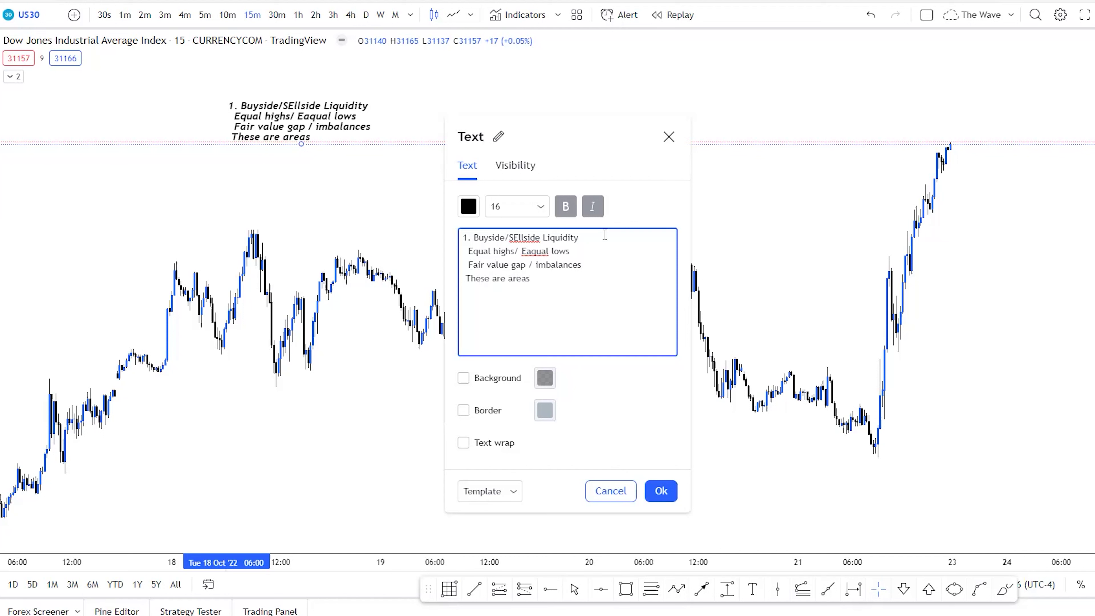
pyautogui.write(' stops loss or limit or')
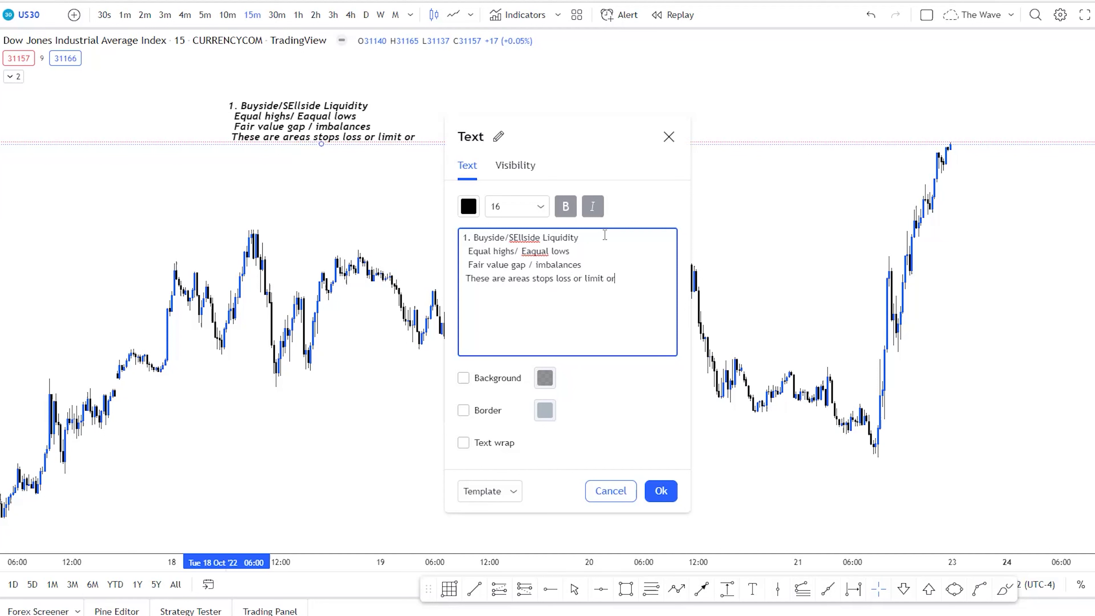
pyautogui.write('ders')
# Correct the two misspelled words in the note to "Equal" and "Sell side" using the spelling suggestions.
pyautogui.click(534, 252)
pyautogui.rightClick(534, 253)
pyautogui.click(573, 265)
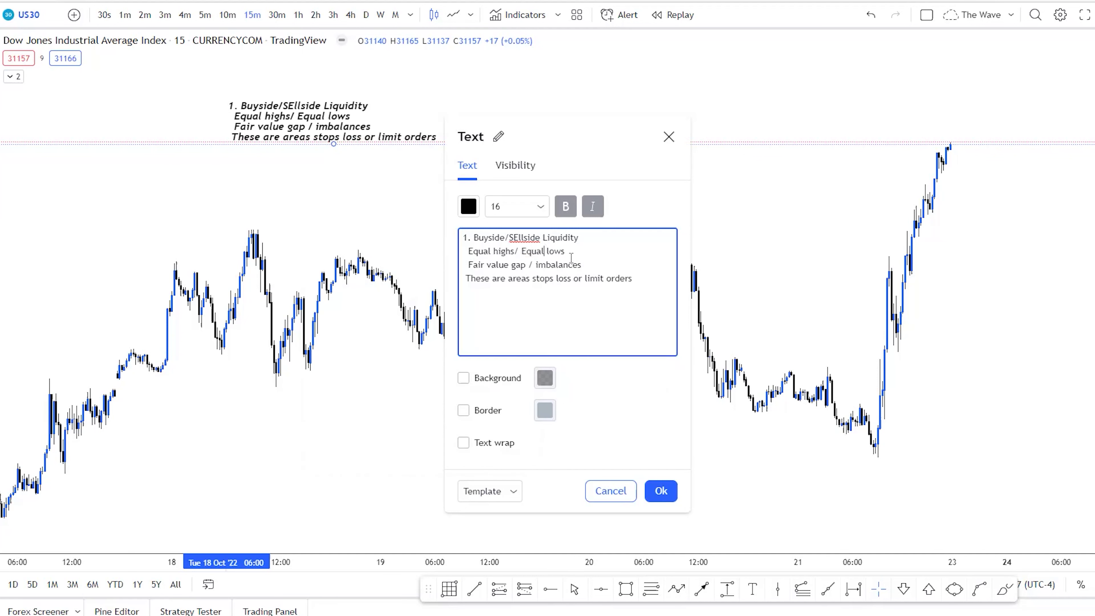
pyautogui.rightClick(520, 238)
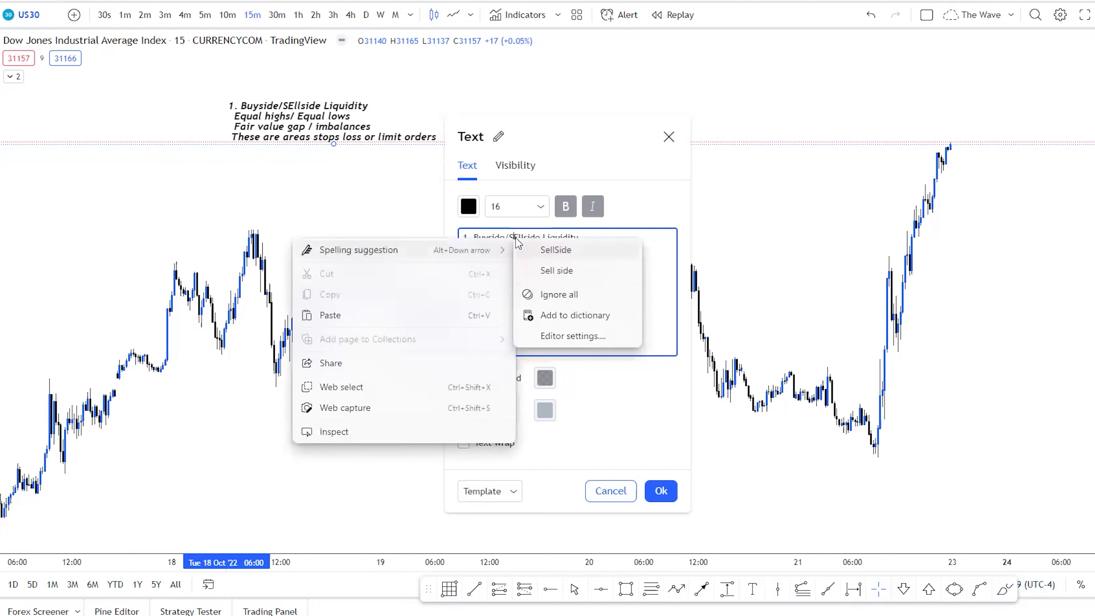
pyautogui.click(562, 270)
# Add the line "Daily Bias (trend) Market Sentiment" to the end of the note, separated by a blank line.
pyautogui.click(640, 281)
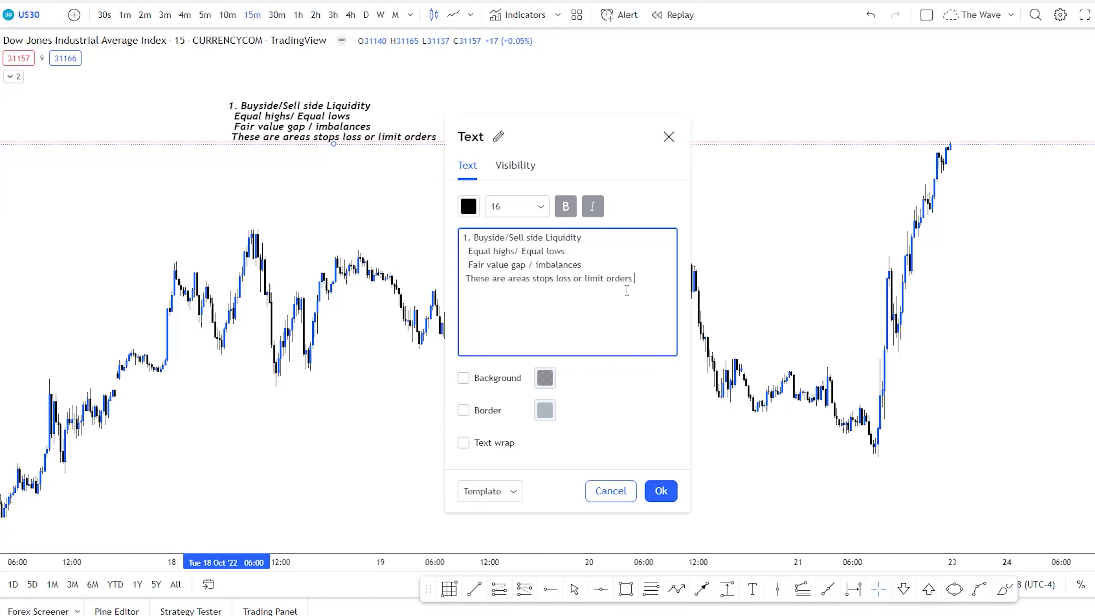
pyautogui.press('Return')
pyautogui.click(465, 239)
pyautogui.click(643, 278)
pyautogui.press('Return')
pyautogui.press('Return')
pyautogui.write('Daily Bias (')
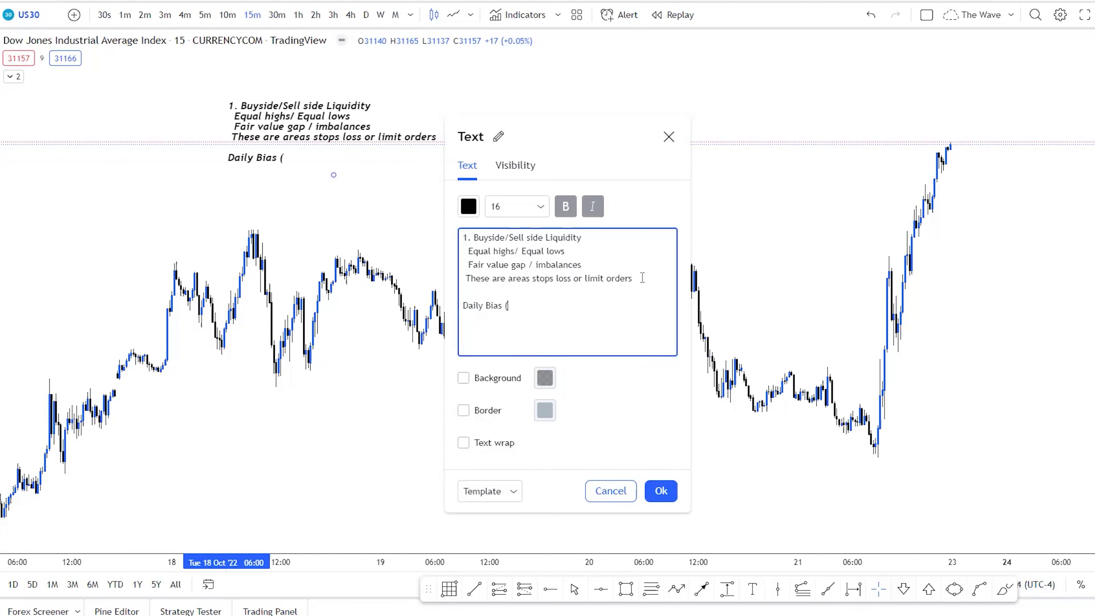
pyautogui.write('trend) Market Sent')
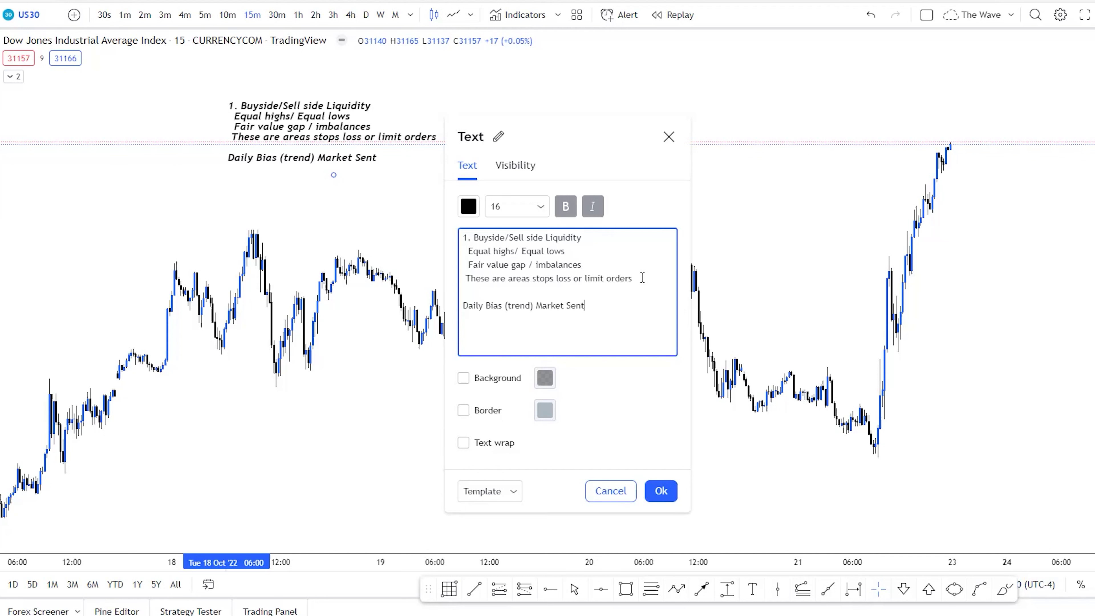
pyautogui.write('iment')
# Add the line "Trend , Adapt to the market , dont predict but react" under the Daily Bias line.
pyautogui.press('Return')
pyautogui.write('Trend')
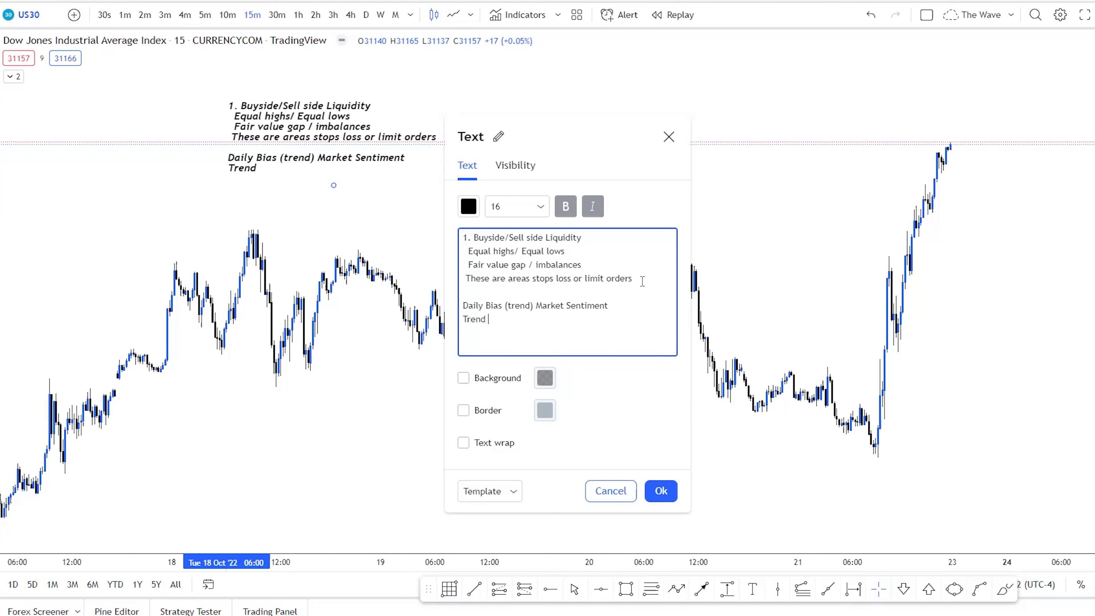
pyautogui.write(' , M')
pyautogui.press('BackSpace')
pyautogui.press('BackSpace')
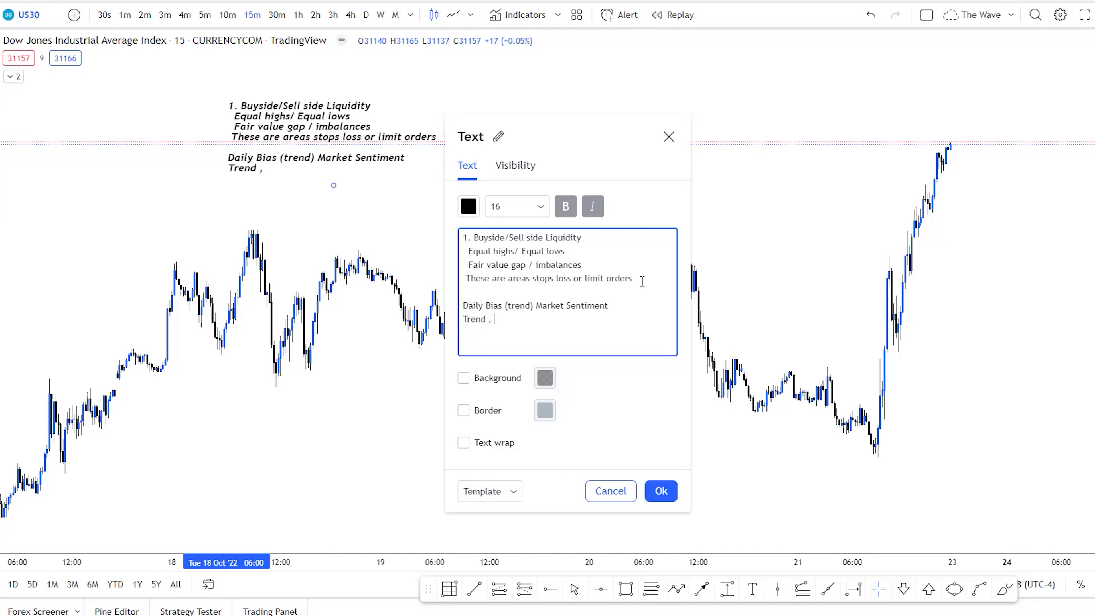
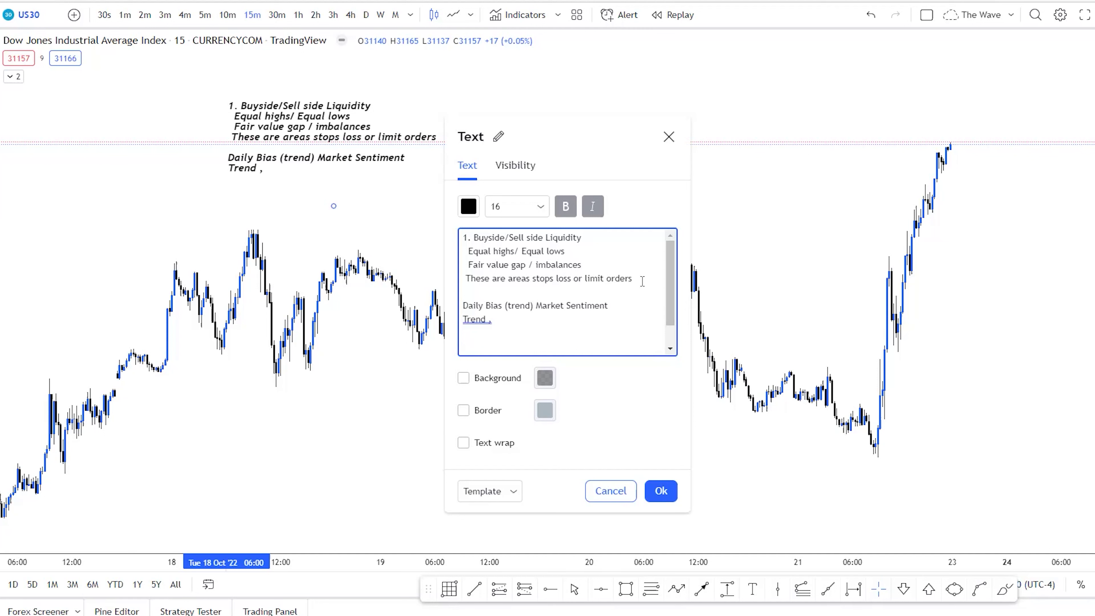
pyautogui.press('BackSpace')
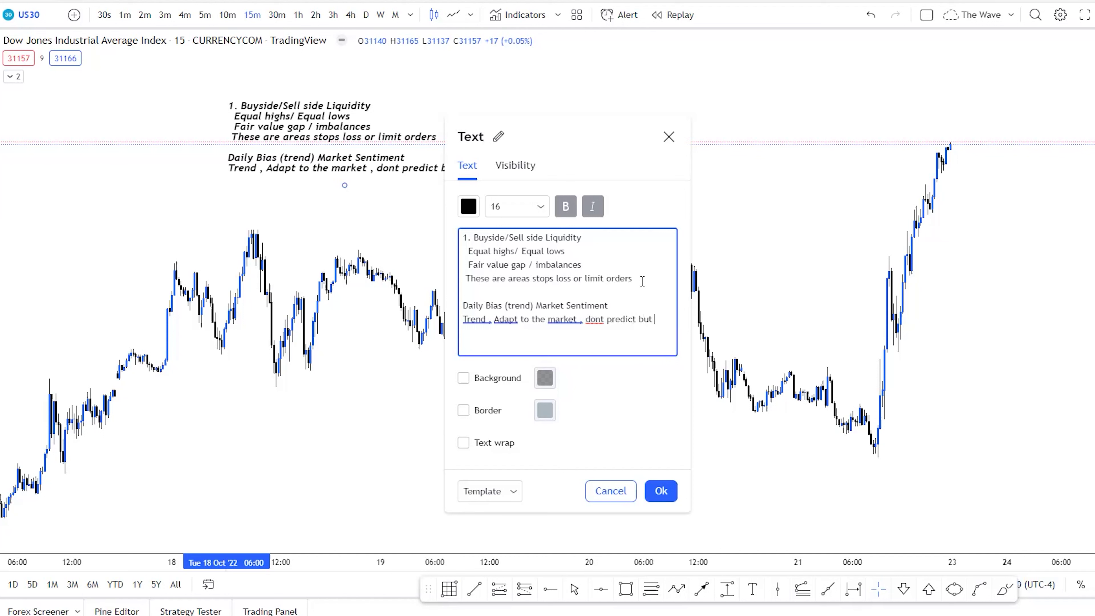
pyautogui.write('ct')
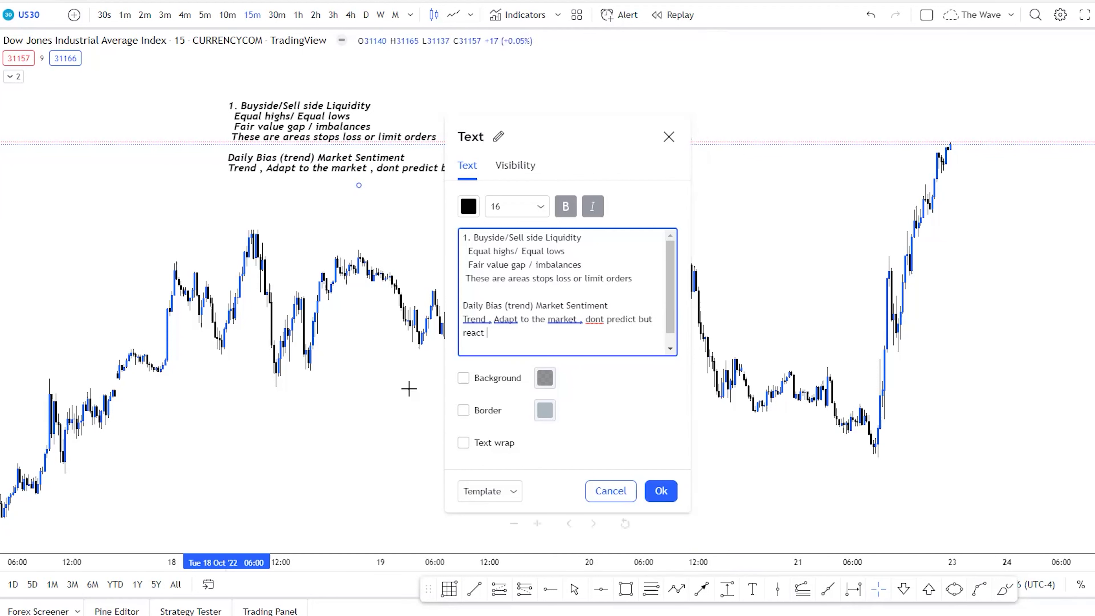
# Add the line "Daily , 1hr, 15min For Direction," after a blank line and confirm the text note.
pyautogui.press('Return')
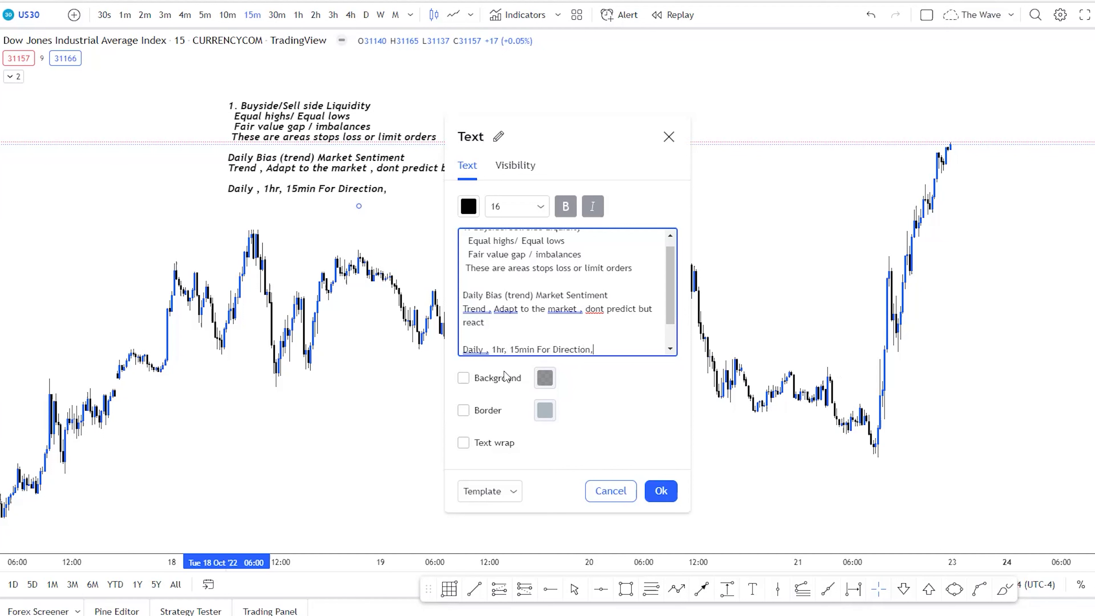
pyautogui.press('Return')
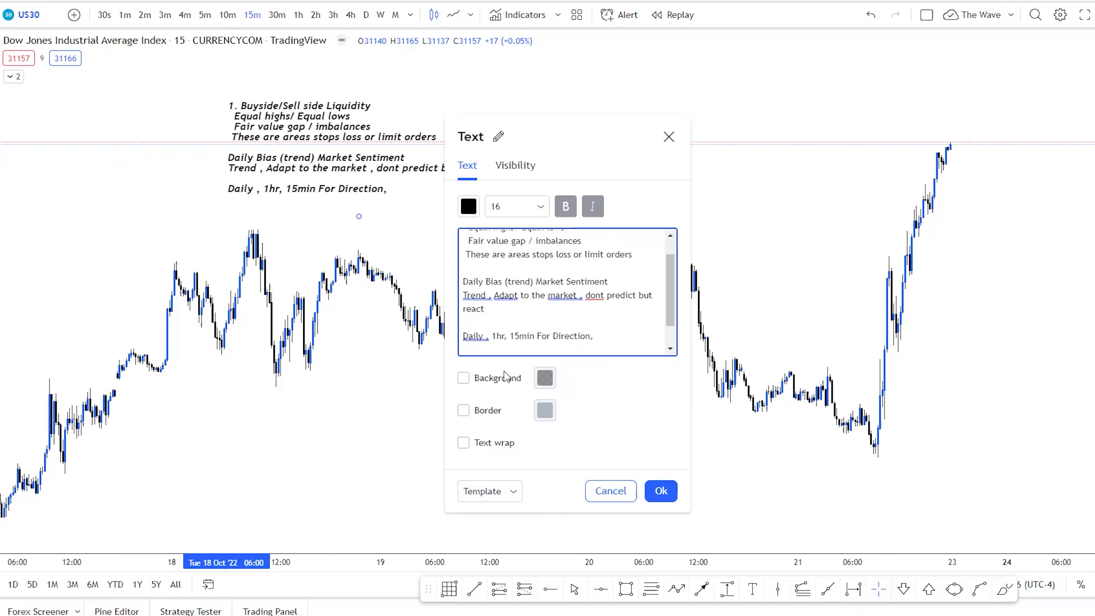
pyautogui.press('Return')
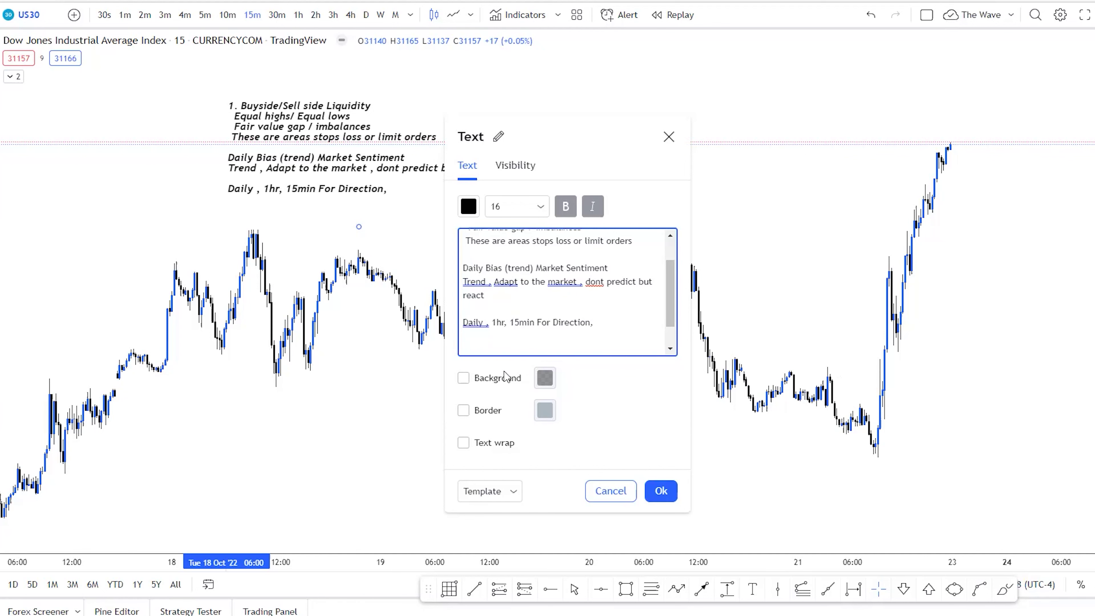
pyautogui.click(660, 490)
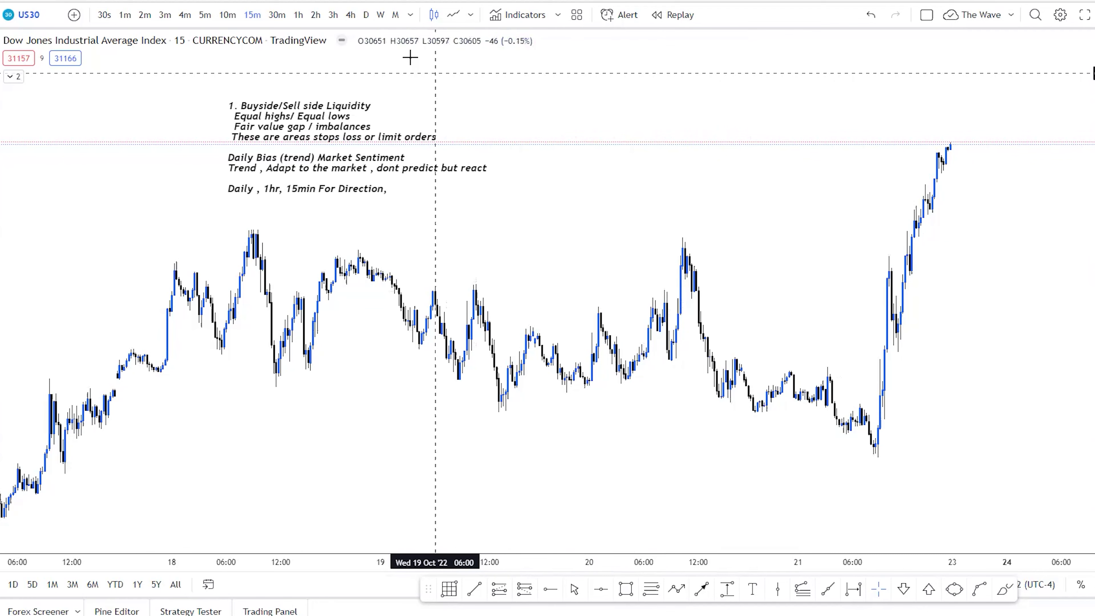
# Switch the chart to the daily timeframe and move the text note into the empty area beyond the latest candles.
pyautogui.click(367, 15)
pyautogui.rightClick(629, 270)
pyautogui.click(662, 281)
pyautogui.moveTo(901, 442); pyautogui.dragTo(822, 137)
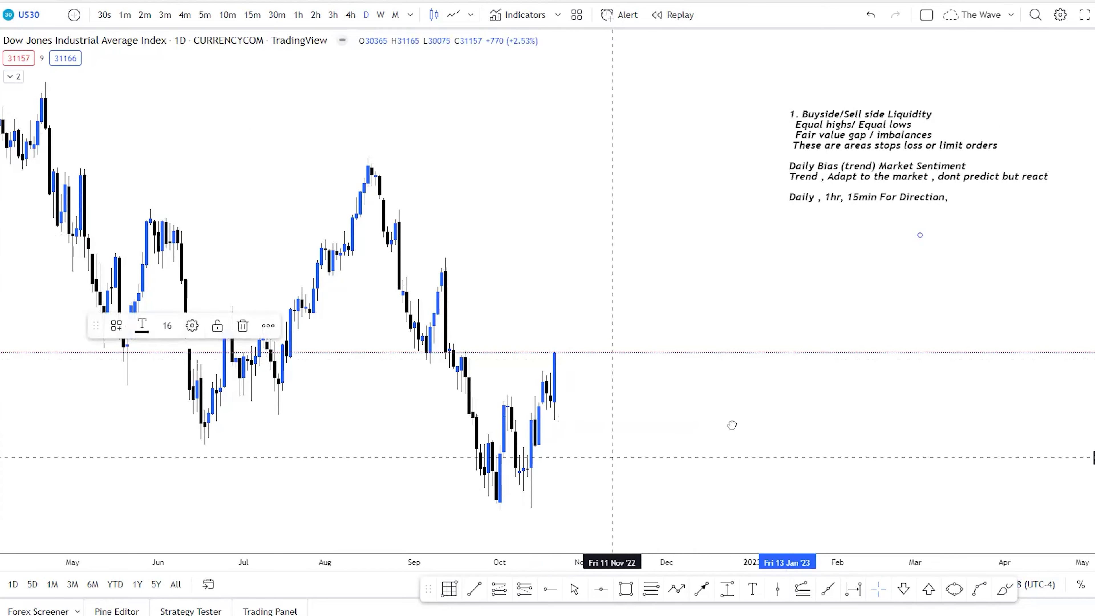
pyautogui.hscroll(-5, 731, 423)
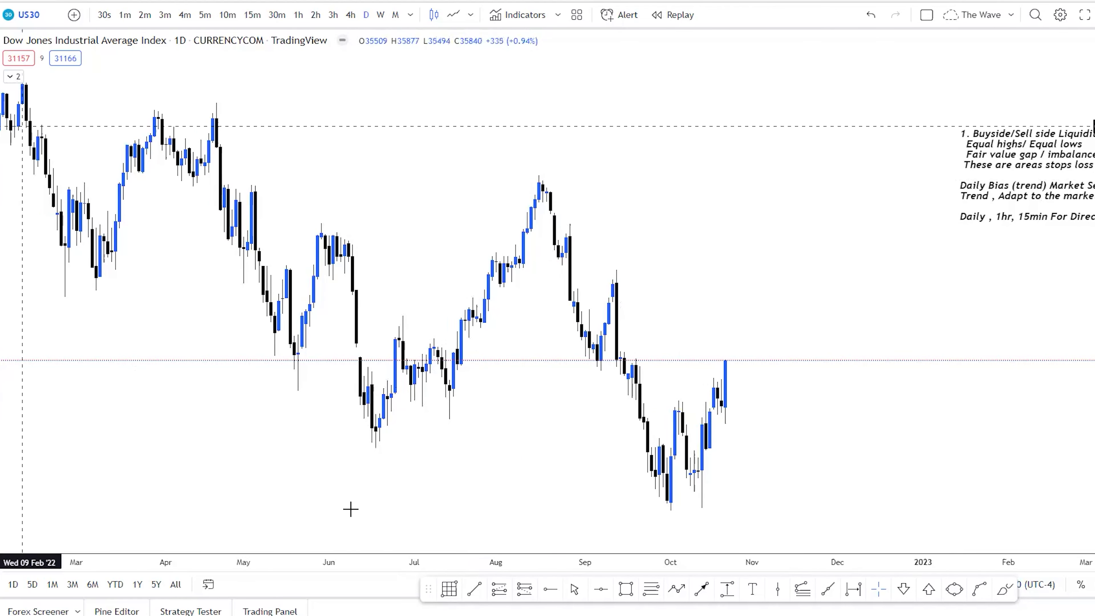
# Draw an arrow pointing at the latest daily candle, running from 21 Dec '22 back to 07 Nov '22.
pyautogui.click(575, 591)
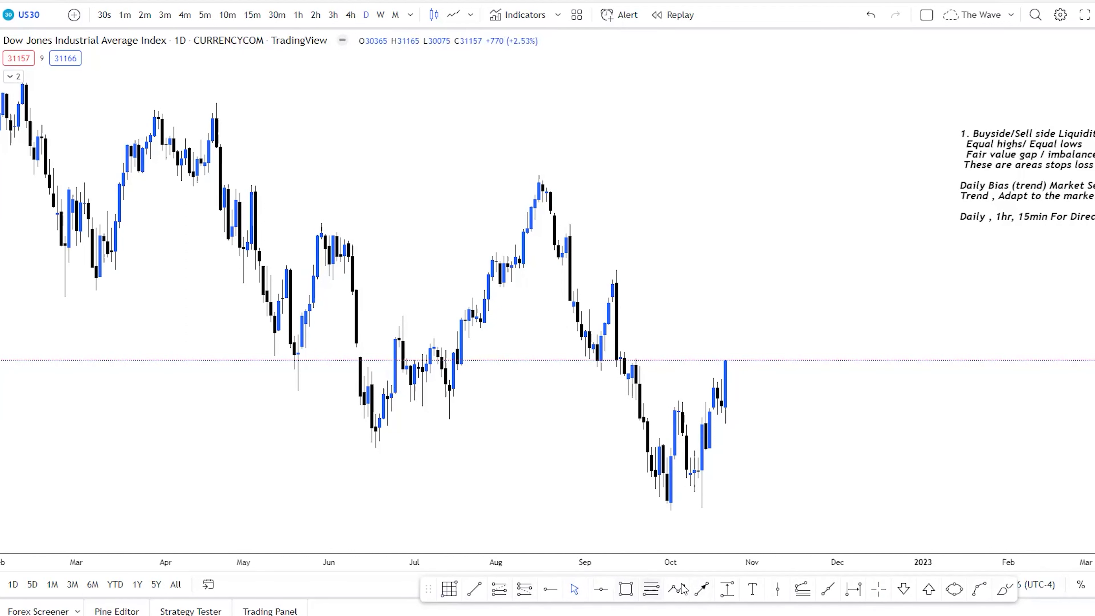
pyautogui.click(700, 591)
pyautogui.click(508, 374)
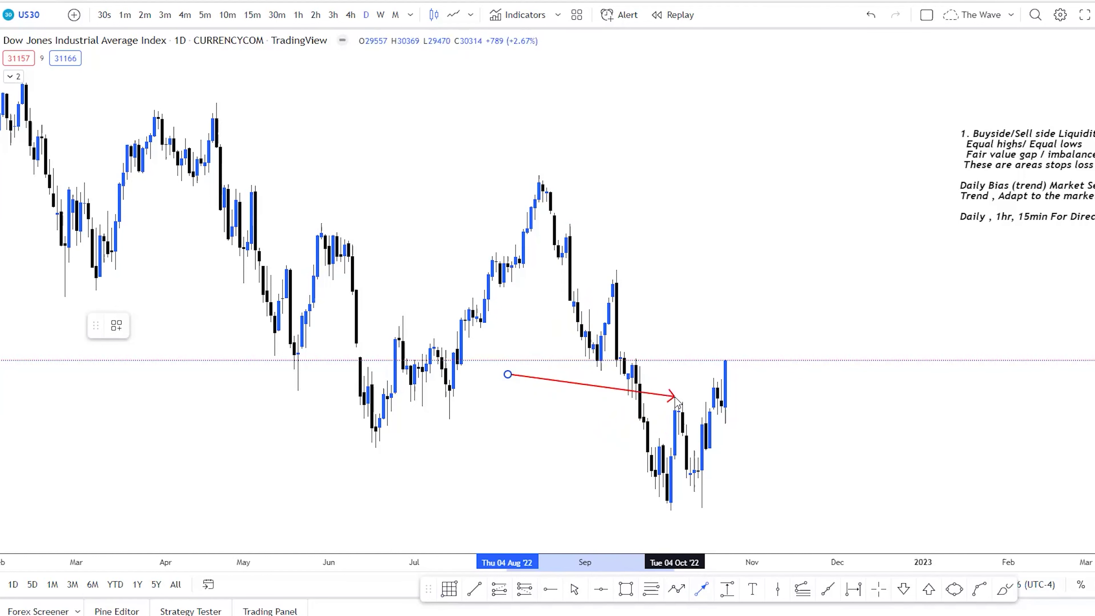
pyautogui.click(664, 506)
pyautogui.moveTo(663, 506); pyautogui.dragTo(710, 368)
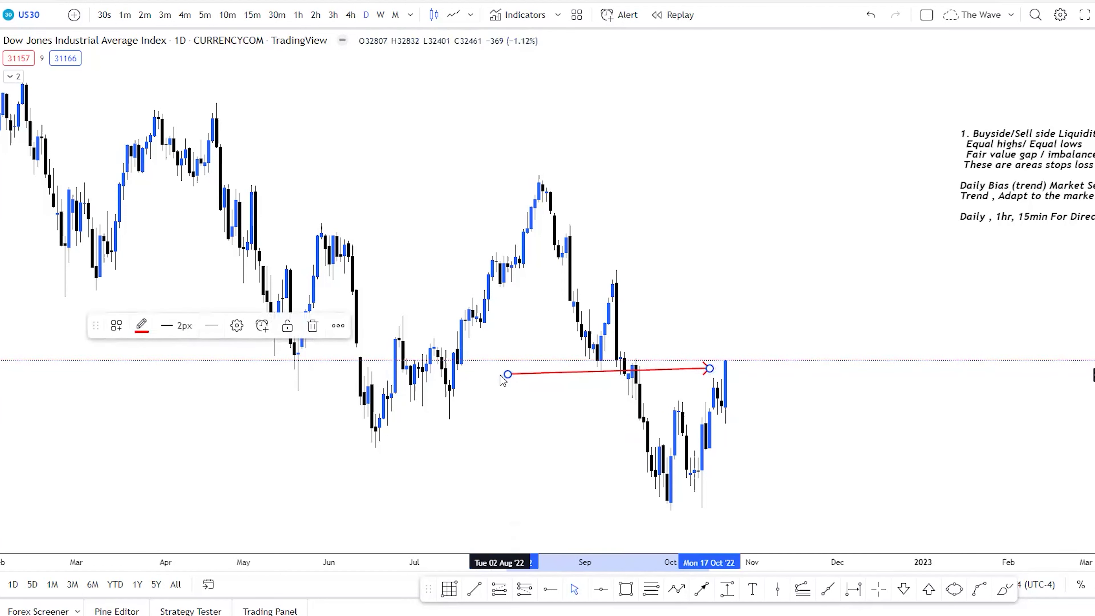
pyautogui.moveTo(508, 374); pyautogui.dragTo(893, 423)
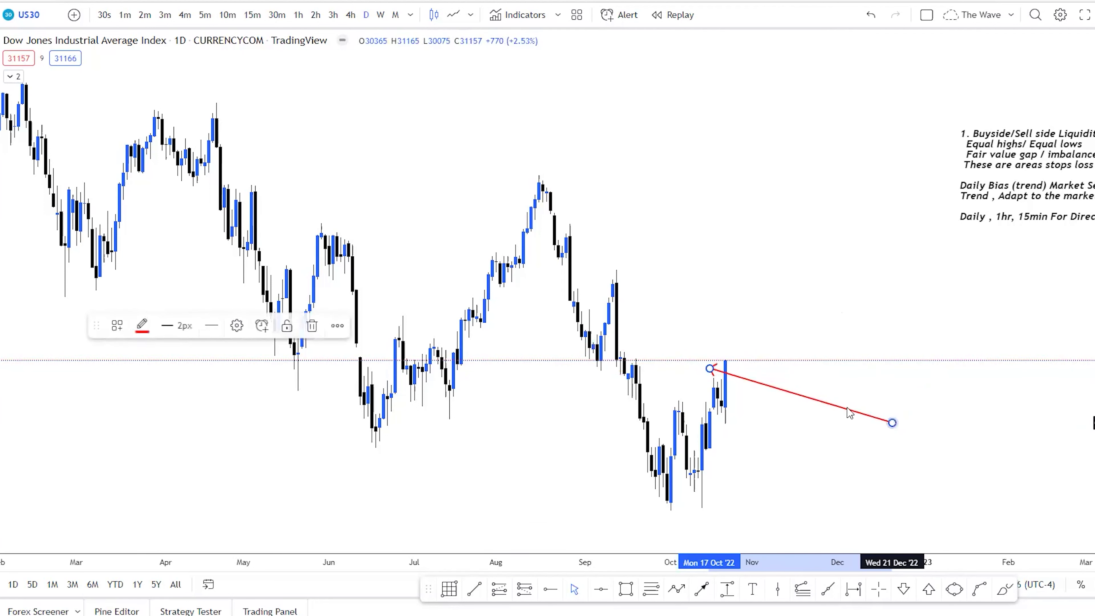
pyautogui.moveTo(710, 368); pyautogui.dragTo(768, 379)
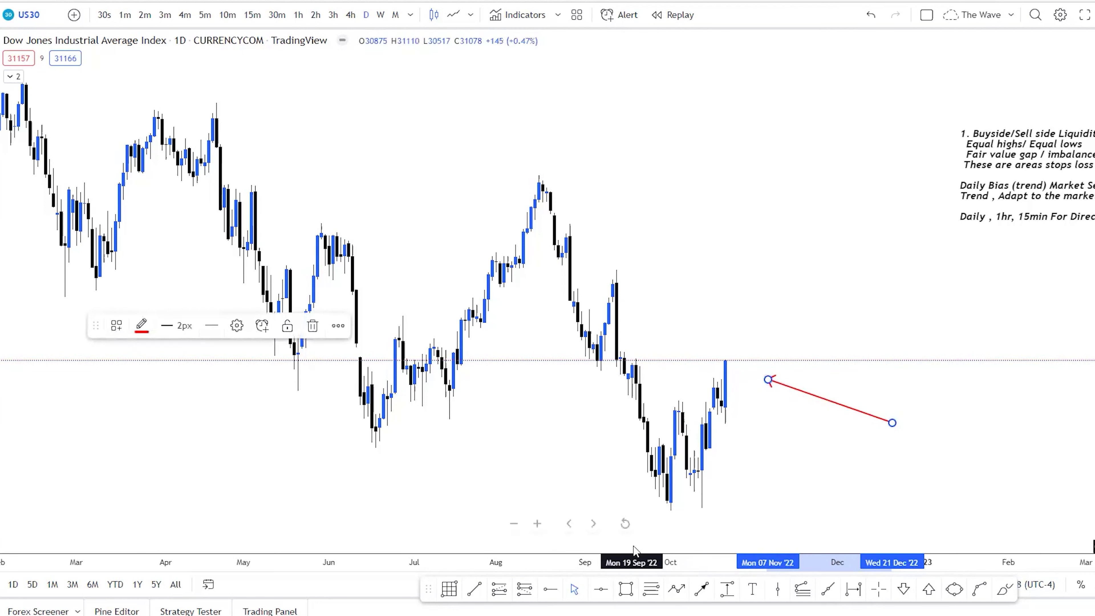
# Draw a short horizontal trend line from the small late-September swing high to 04 Oct '22.
pyautogui.click(475, 589)
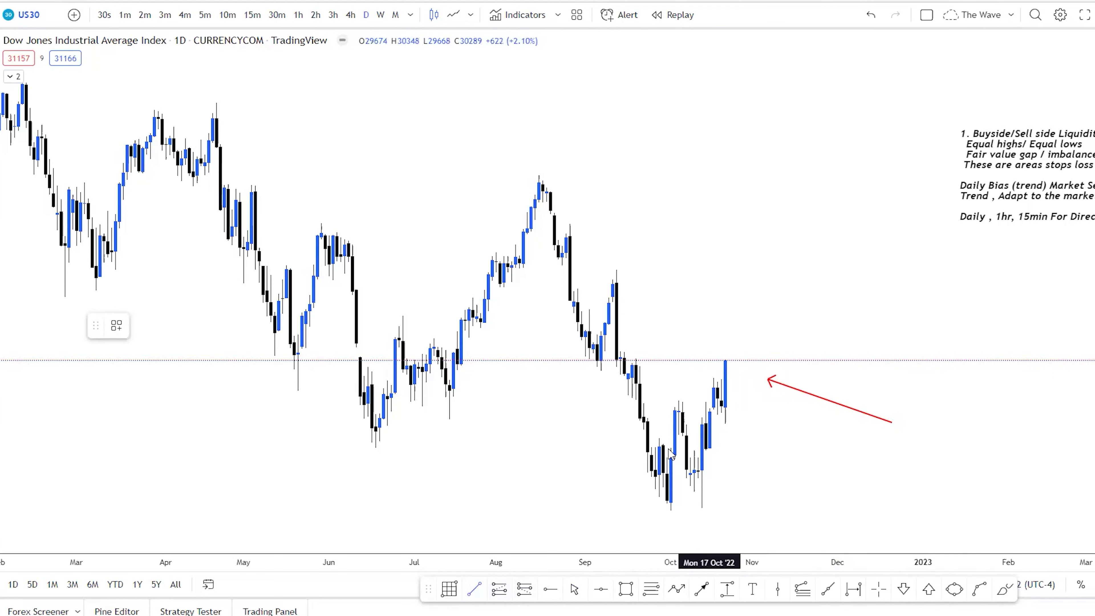
pyautogui.click(659, 437)
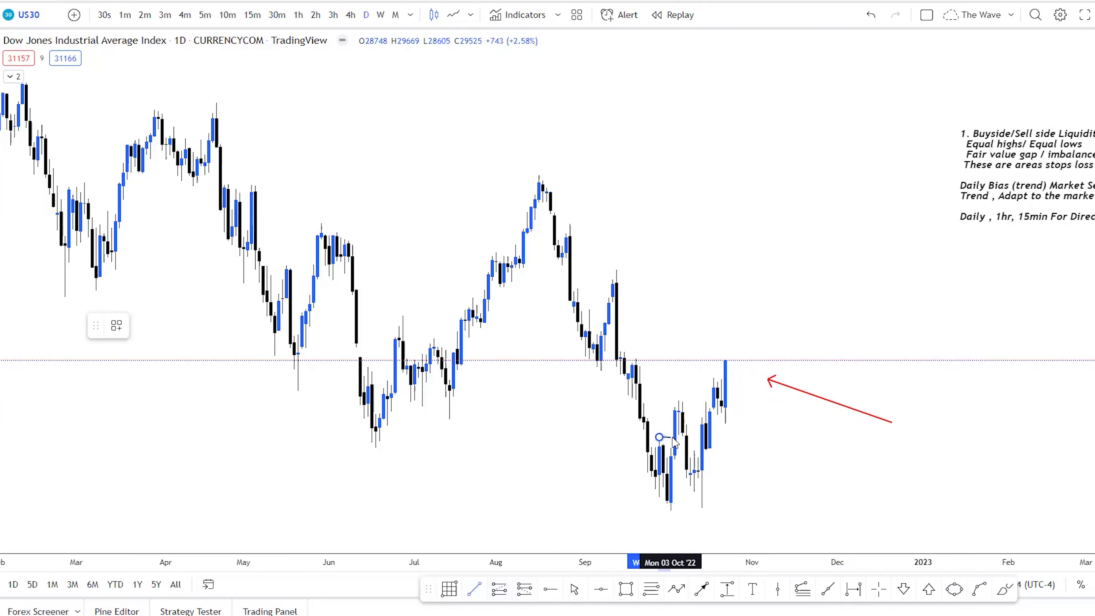
pyautogui.click(675, 437)
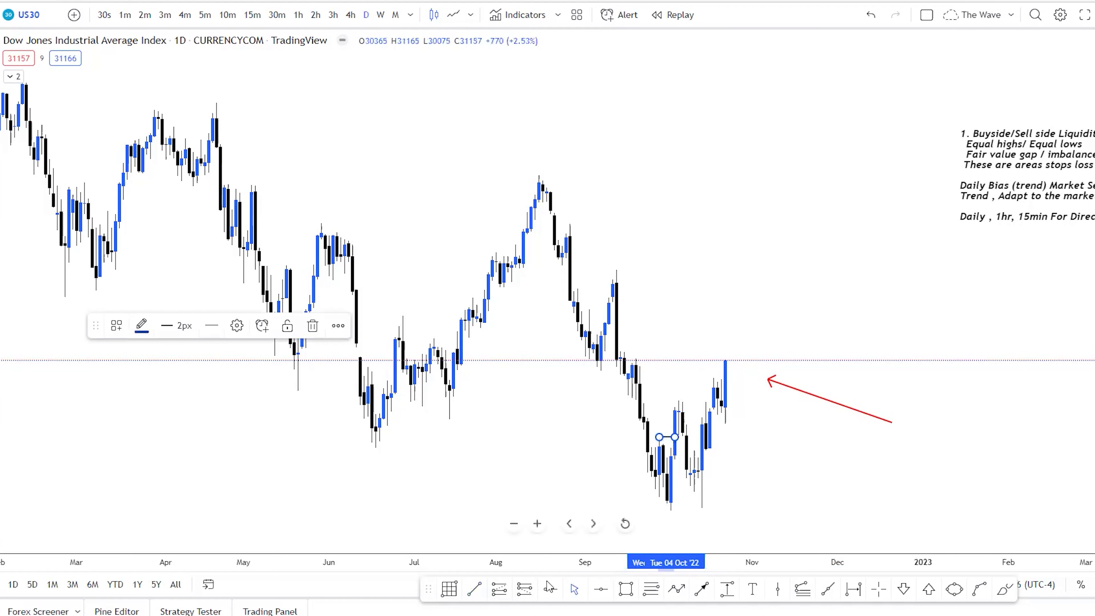
# Draw short horizontal trend lines from the 05 Oct '22 swing high to 17 Oct '22 and from the 18 Oct high to 24 Oct '22.
pyautogui.click(474, 590)
pyautogui.click(679, 400)
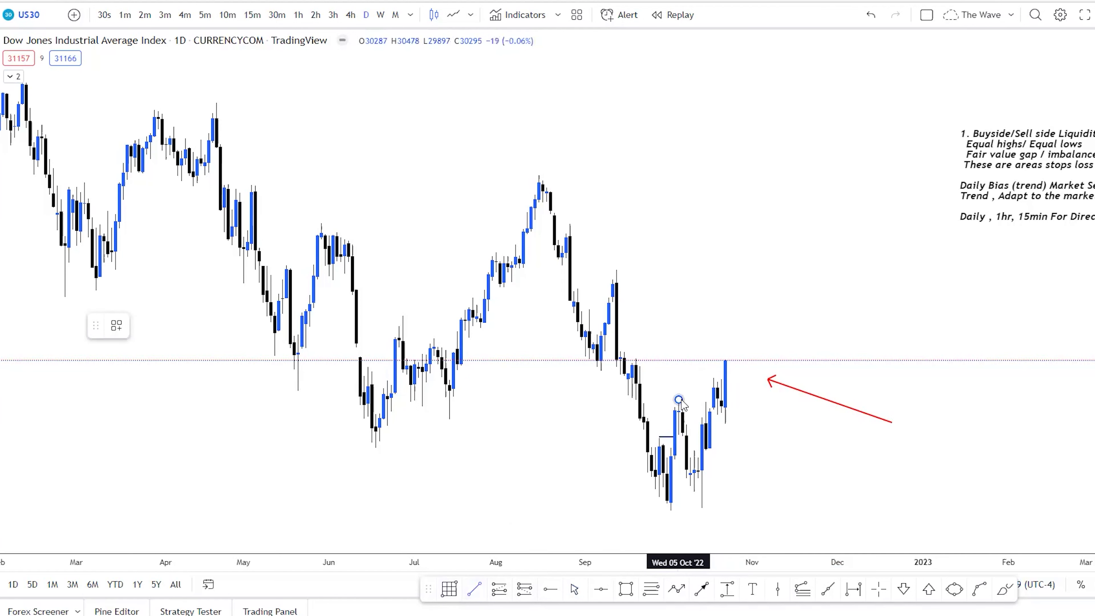
pyautogui.click(710, 399)
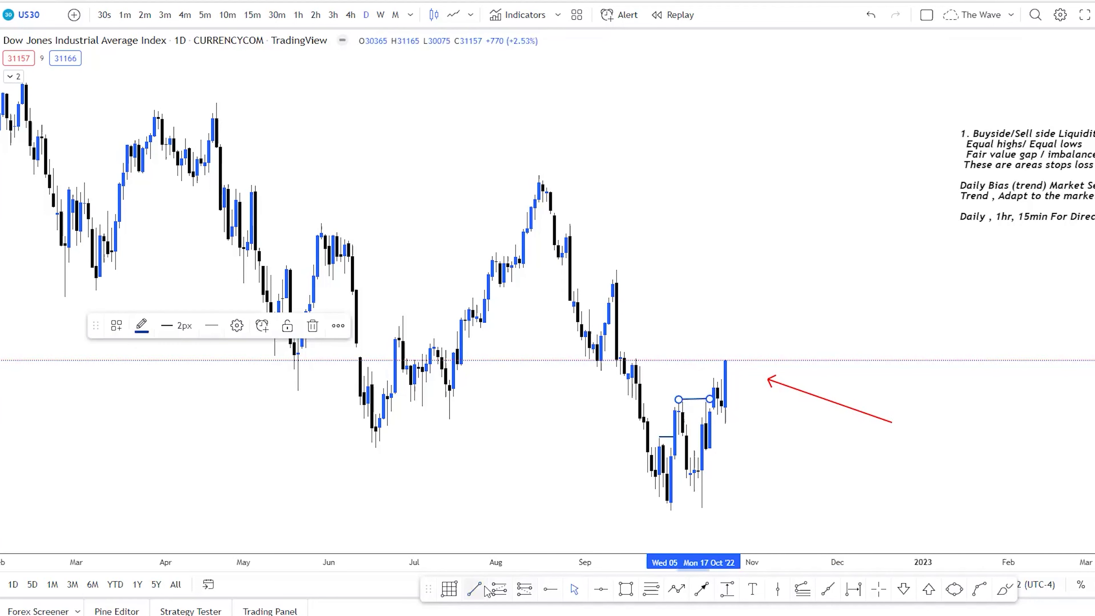
pyautogui.click(716, 382)
pyautogui.click(715, 377)
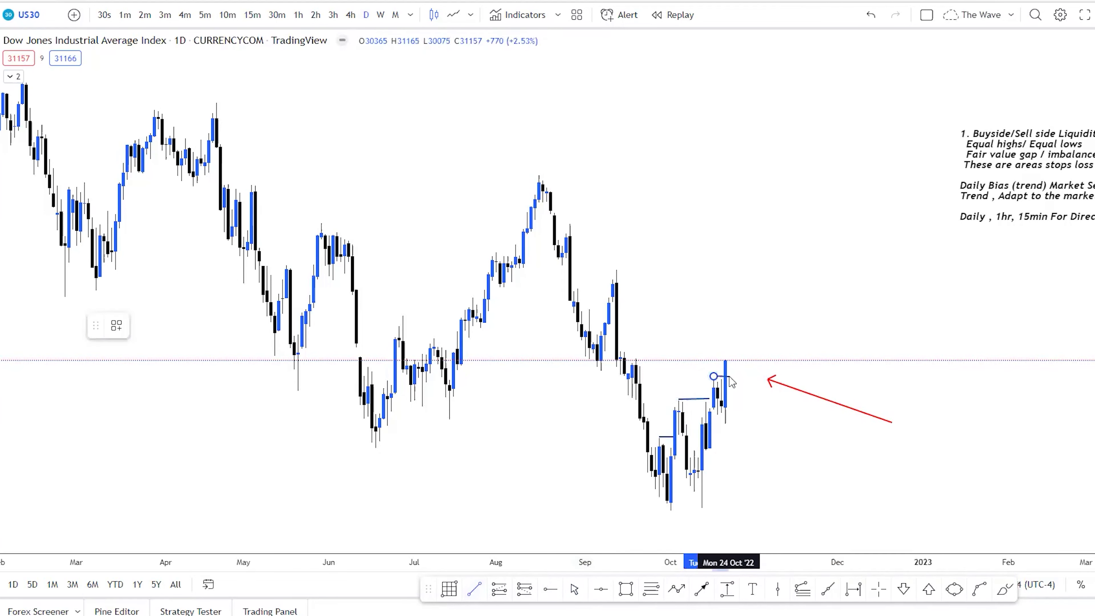
pyautogui.click(729, 377)
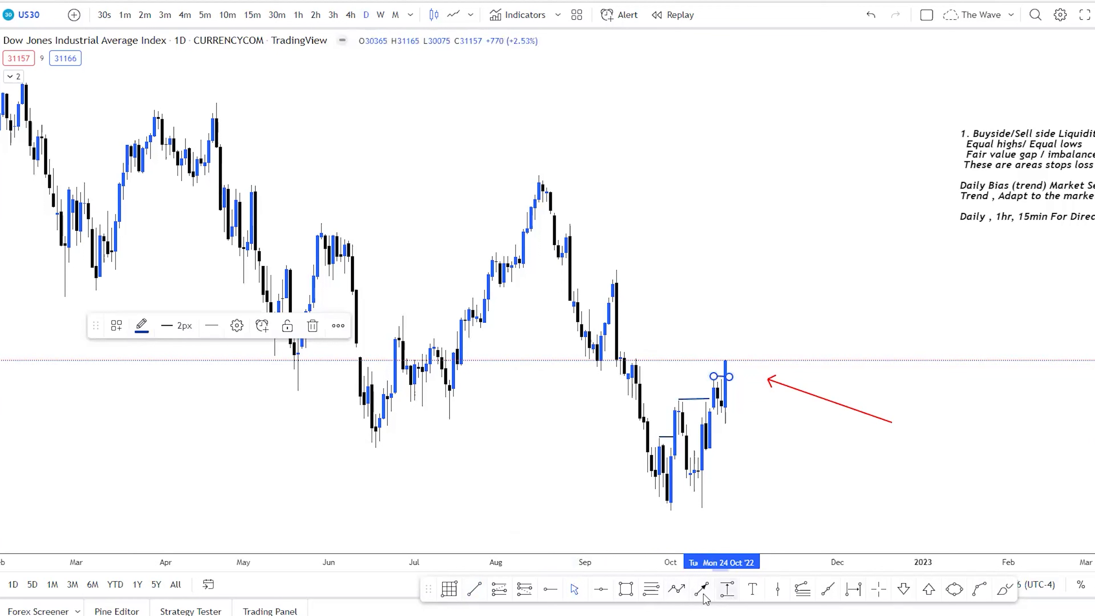
# Trace the price swings with a zigzag path from the 29 Sep '22 low to 31 Oct '22, and delete the path.
pyautogui.click(677, 589)
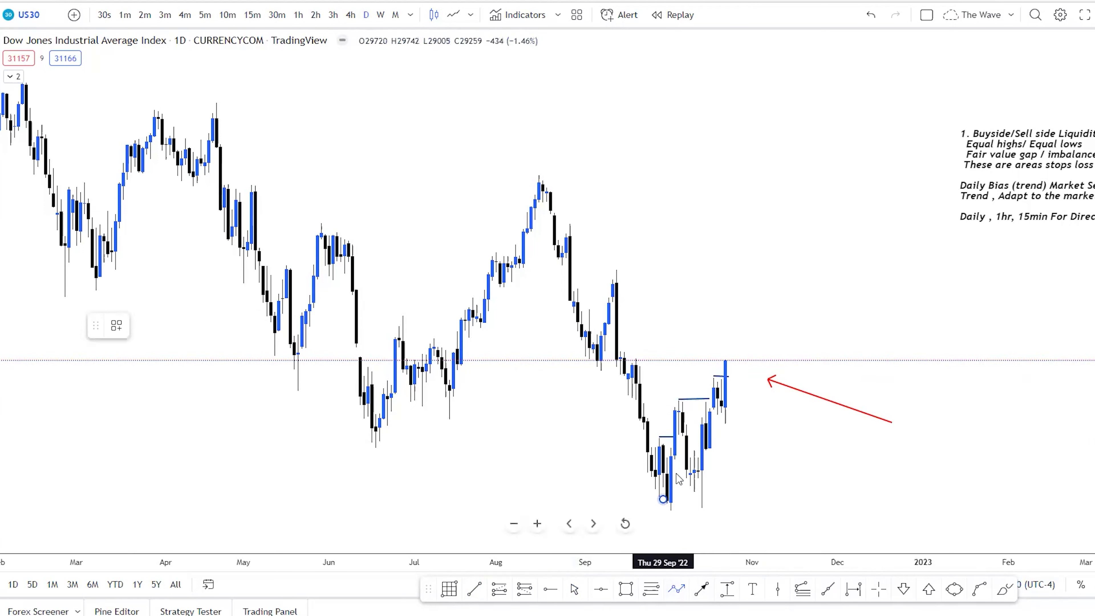
pyautogui.click(679, 404)
pyautogui.click(698, 492)
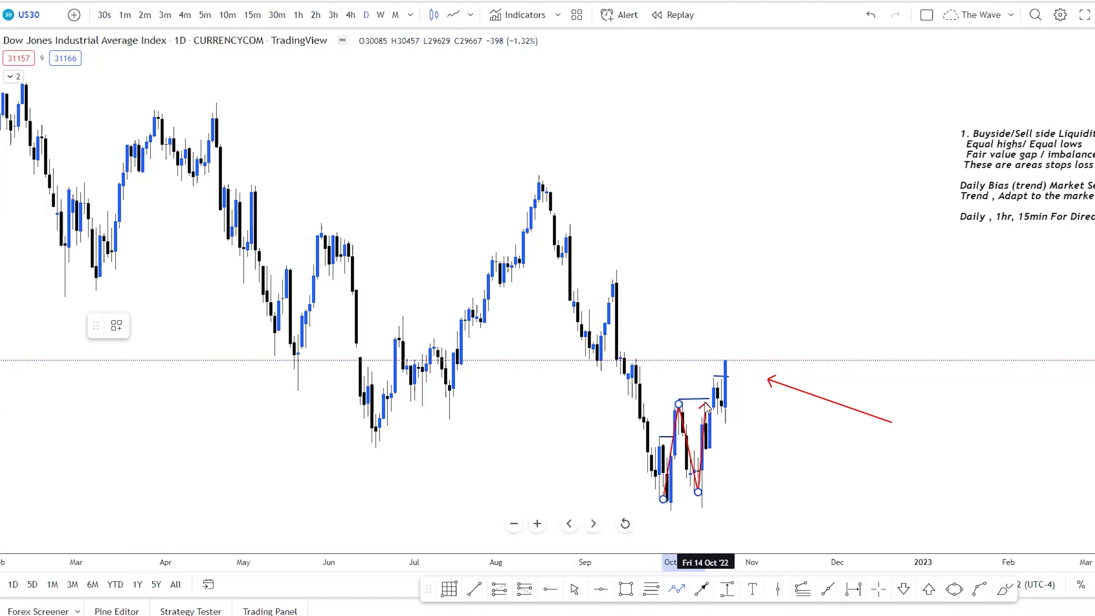
pyautogui.click(706, 401)
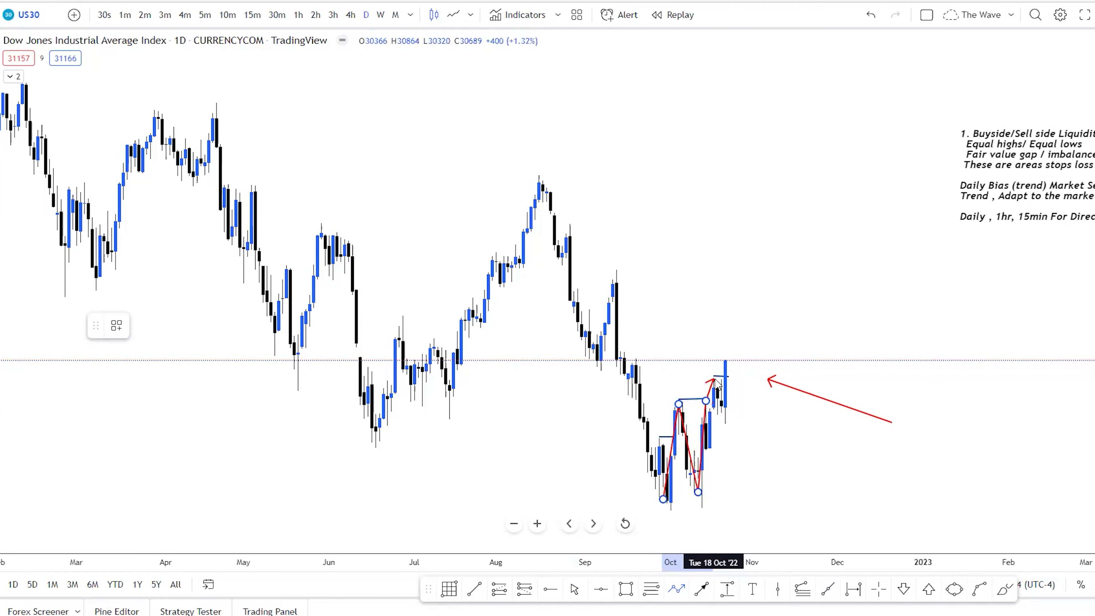
pyautogui.click(726, 414)
pyautogui.click(729, 360)
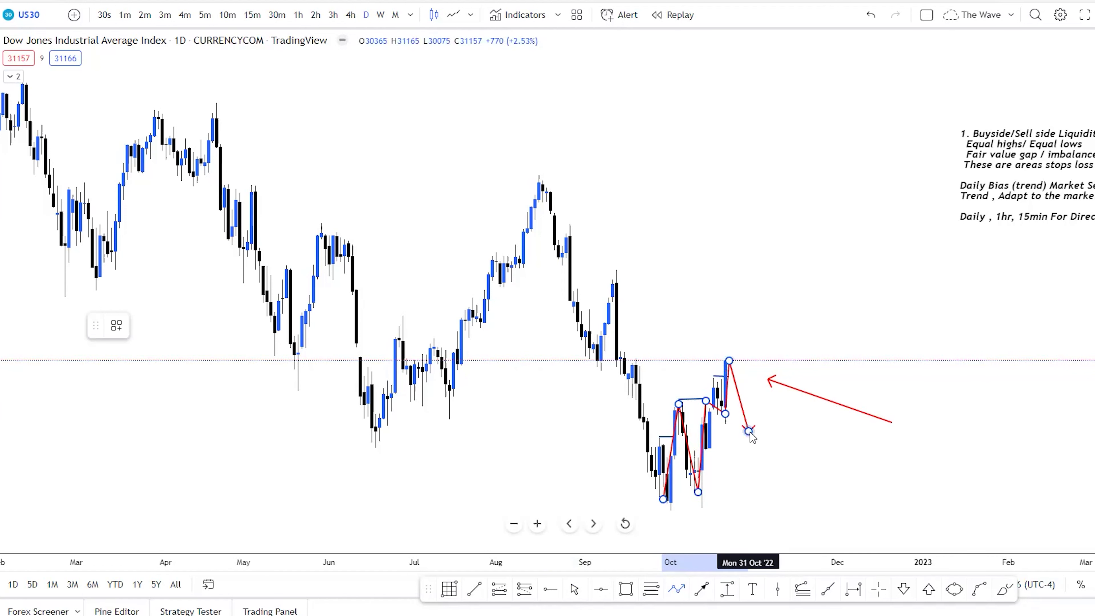
pyautogui.click(750, 431)
pyautogui.click(289, 329)
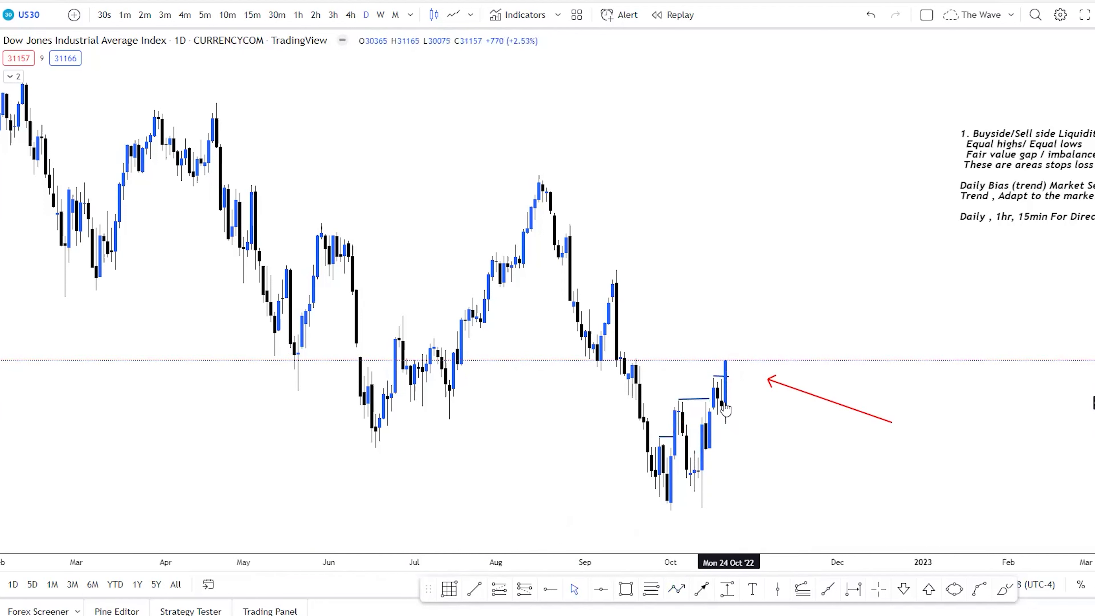
# Delete the three short horizontal trend lines marking the late-September and October swing highs.
pyautogui.click(698, 400)
pyautogui.press('Delete')
pyautogui.click(716, 377)
pyautogui.press('Delete')
pyautogui.click(666, 438)
pyautogui.press('Delete')
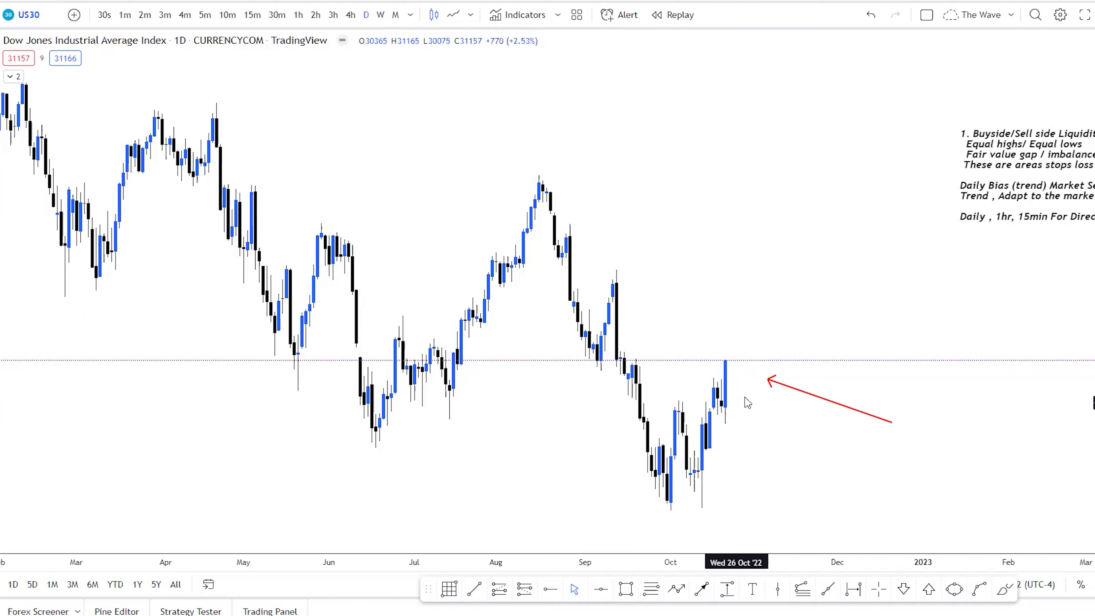
# Draw a Gann box with 0, 0.5 and 1 levels from the September swing high to the October low, spanning 08 Sep to 10 Oct '22.
pyautogui.hscroll(-2, 557, 416)
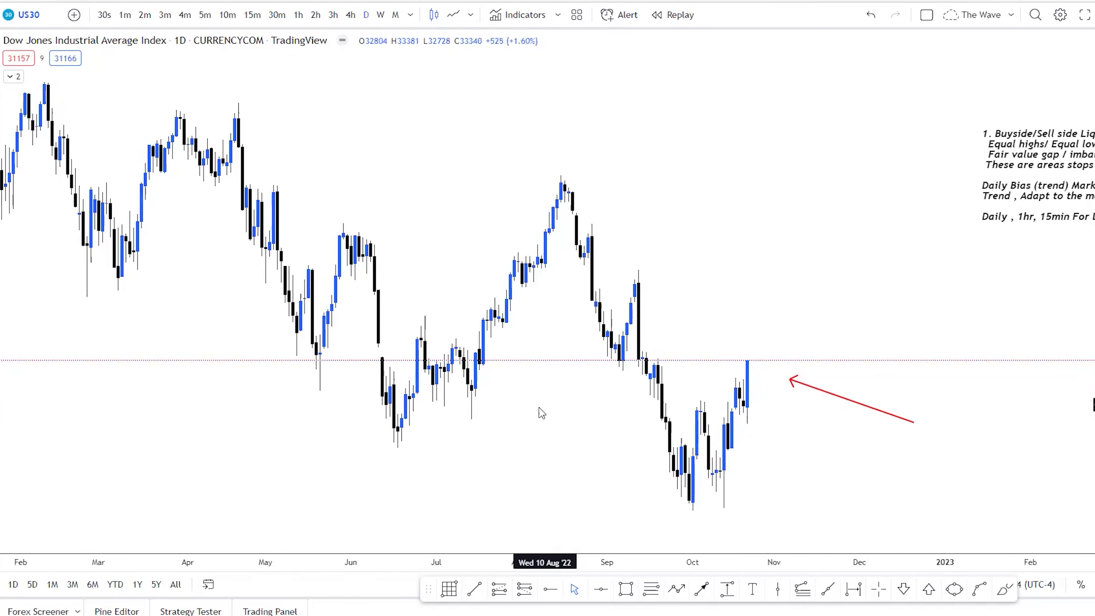
pyautogui.scroll(3, 540, 412)
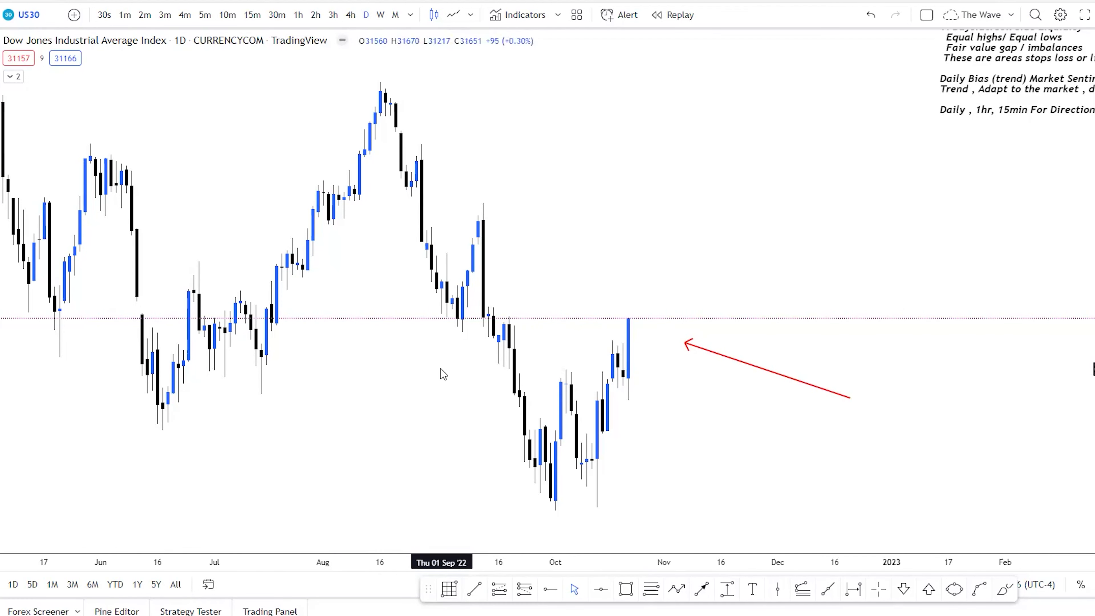
pyautogui.click(448, 590)
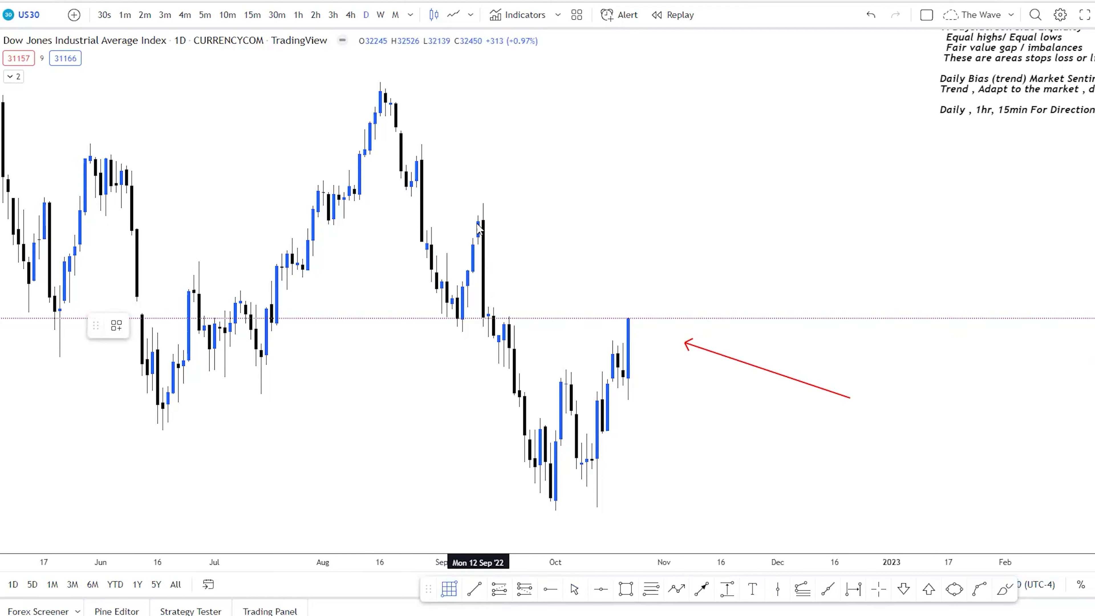
pyautogui.moveTo(473, 211)
pyautogui.mouseDown()
pyautogui.moveTo(554, 491)
pyautogui.moveTo(567, 513)
pyautogui.moveTo(643, 514)
pyautogui.moveTo(581, 509)
pyautogui.mouseUp()
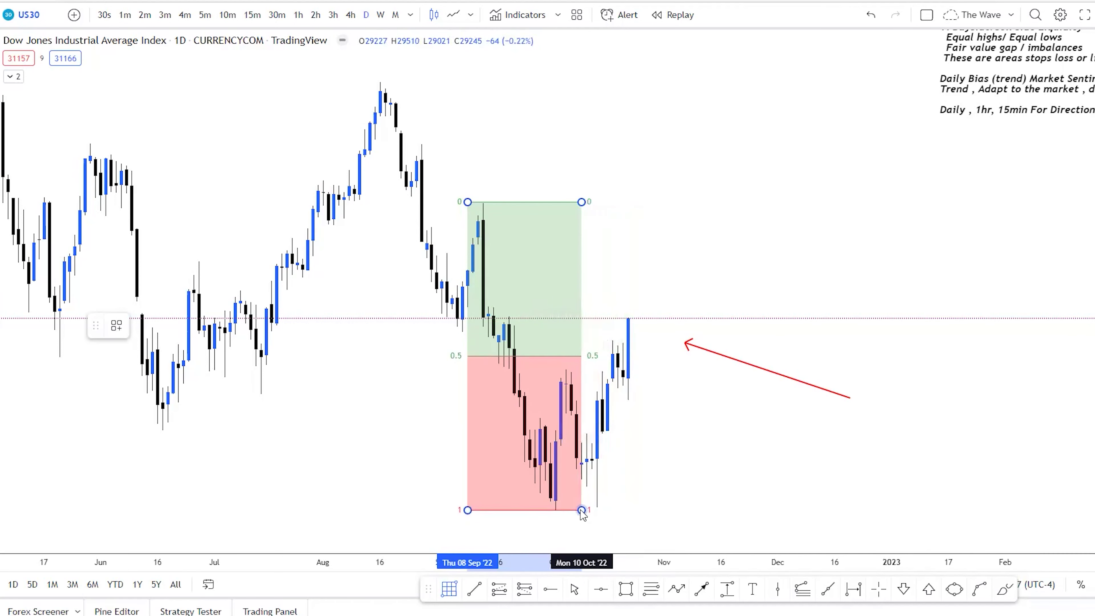
pyautogui.click(393, 427)
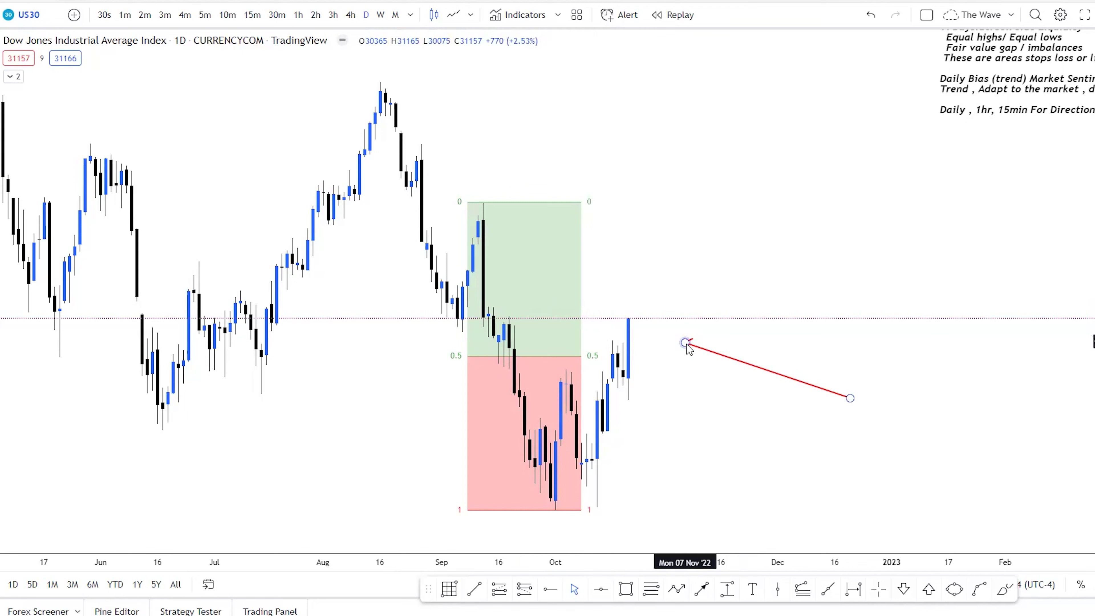
# Move the red arrow's tip closer to the latest daily candle, just below the current price line.
pyautogui.moveTo(686, 344)
pyautogui.mouseDown()
pyautogui.moveTo(560, 272)
pyautogui.moveTo(483, 210)
pyautogui.moveTo(522, 312)
pyautogui.moveTo(566, 511)
pyautogui.moveTo(577, 359)
pyautogui.moveTo(522, 360)
pyautogui.moveTo(594, 358)
pyautogui.moveTo(481, 361)
pyautogui.moveTo(599, 360)
pyautogui.moveTo(583, 363)
pyautogui.moveTo(639, 324)
pyautogui.moveTo(629, 318)
pyautogui.moveTo(652, 327)
pyautogui.mouseUp()
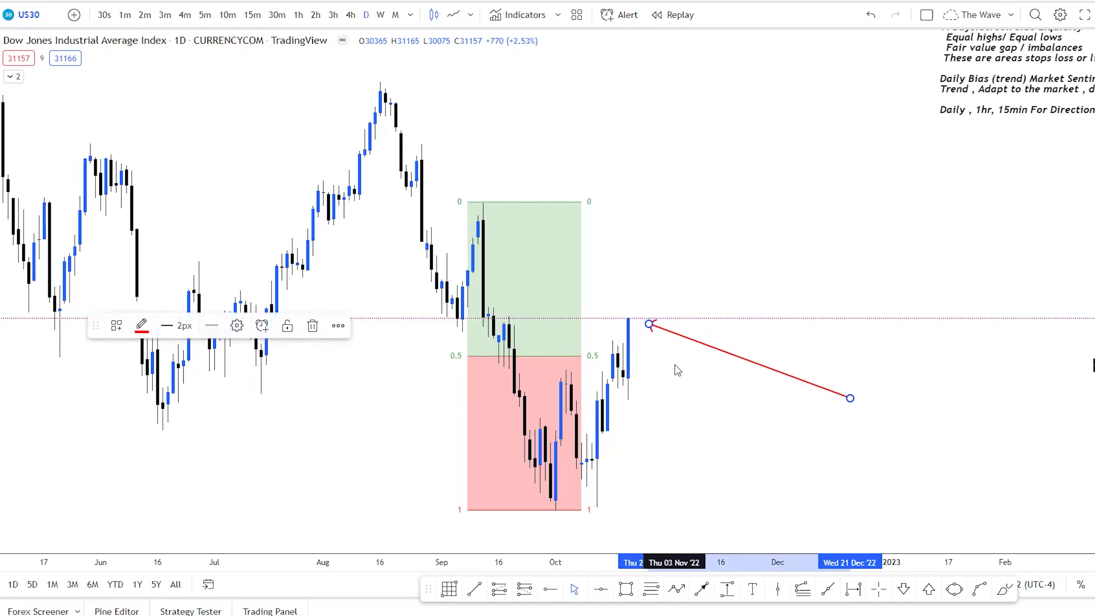
pyautogui.press('Escape')
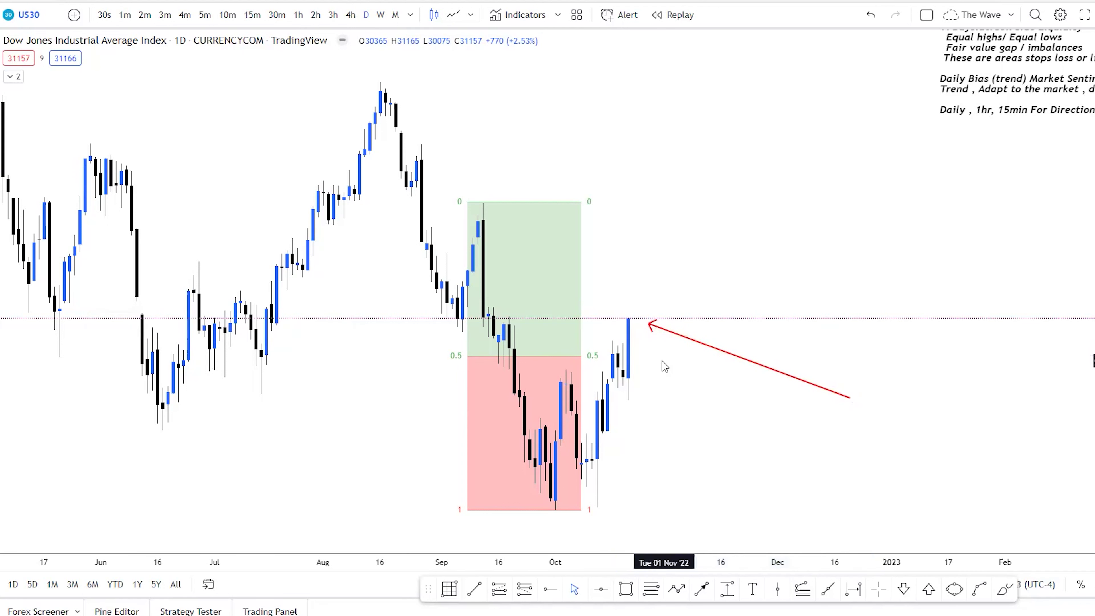
pyautogui.click(652, 327)
pyautogui.moveTo(652, 327)
pyautogui.mouseDown()
pyautogui.moveTo(562, 288)
pyautogui.moveTo(655, 313)
pyautogui.moveTo(606, 277)
pyautogui.moveTo(663, 313)
pyautogui.moveTo(621, 315)
pyautogui.moveTo(651, 322)
pyautogui.mouseUp()
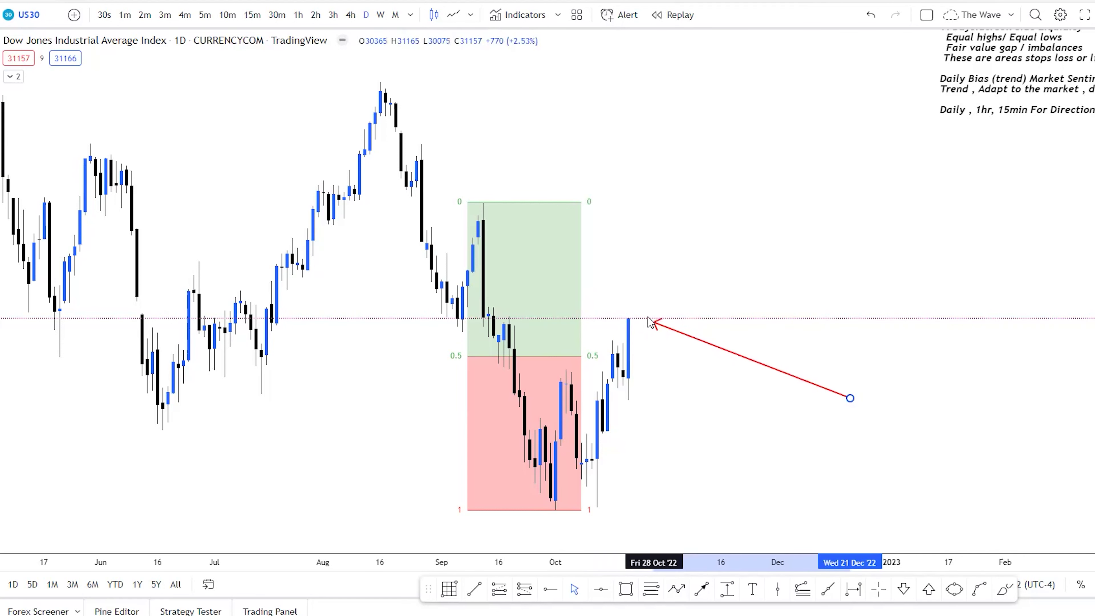
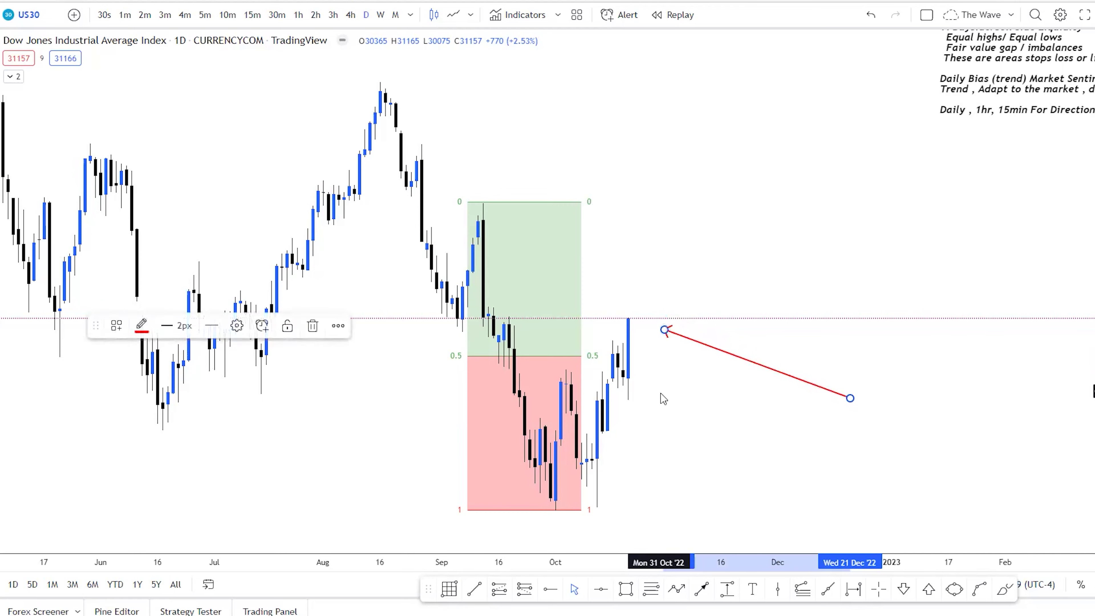
# Draw a horizontal trend line from the 19 Sep '22 high to 27 Oct '22 and nudge it down slightly onto the high.
pyautogui.moveTo(660, 396); pyautogui.dragTo(706, 412)
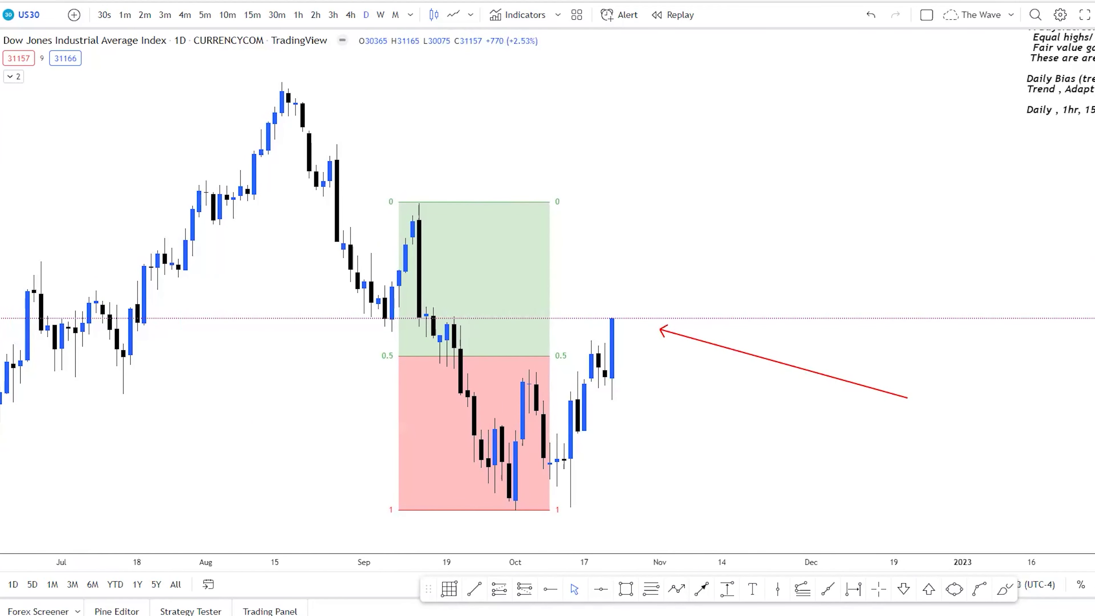
pyautogui.hotkey('alt', 't')
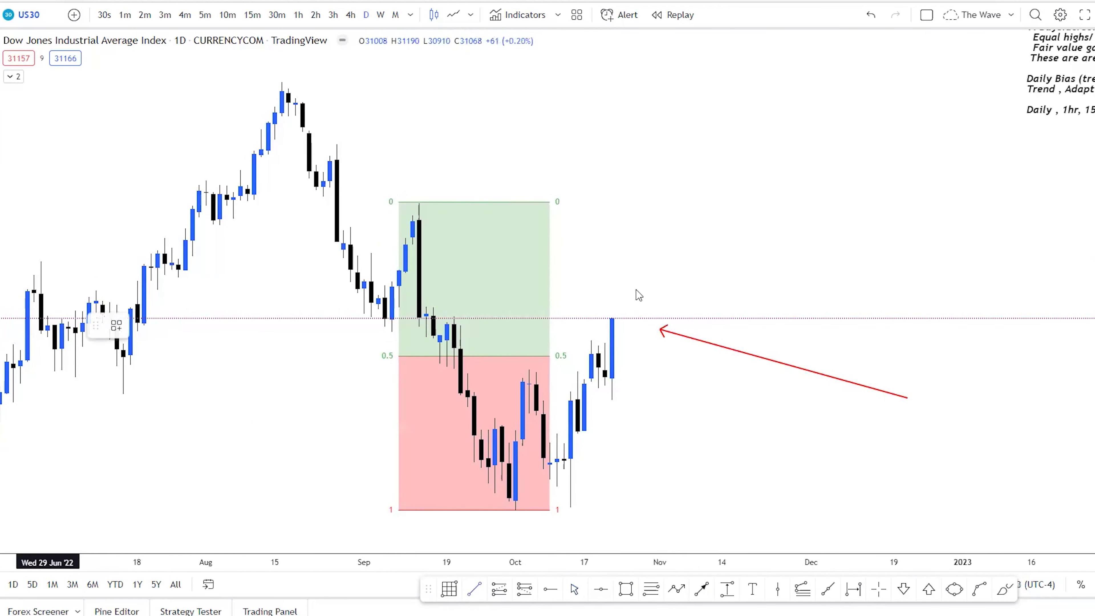
pyautogui.click(446, 315)
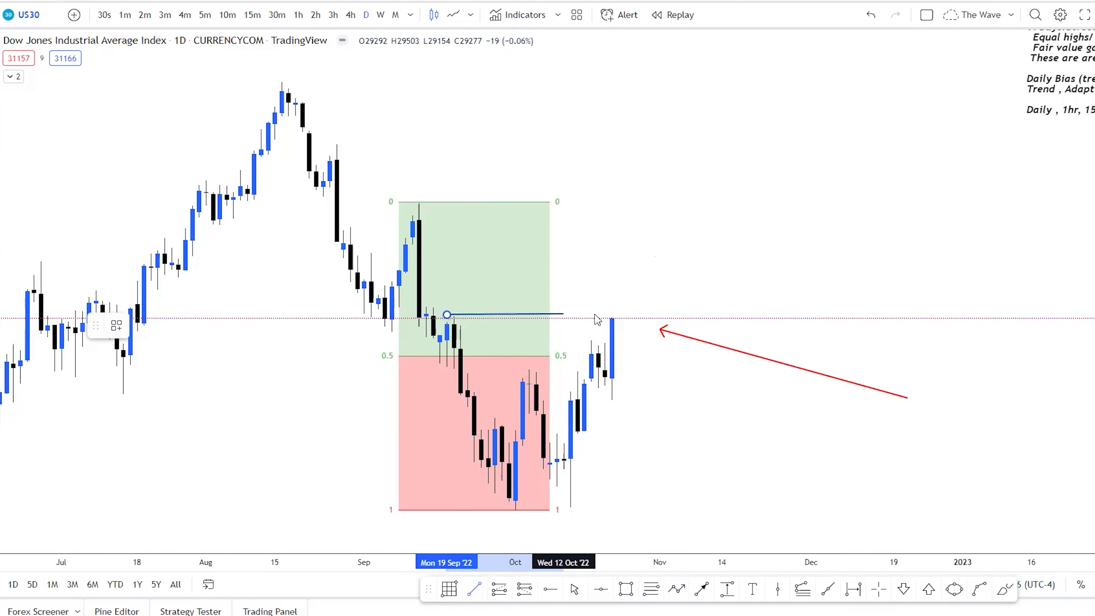
pyautogui.click(642, 314)
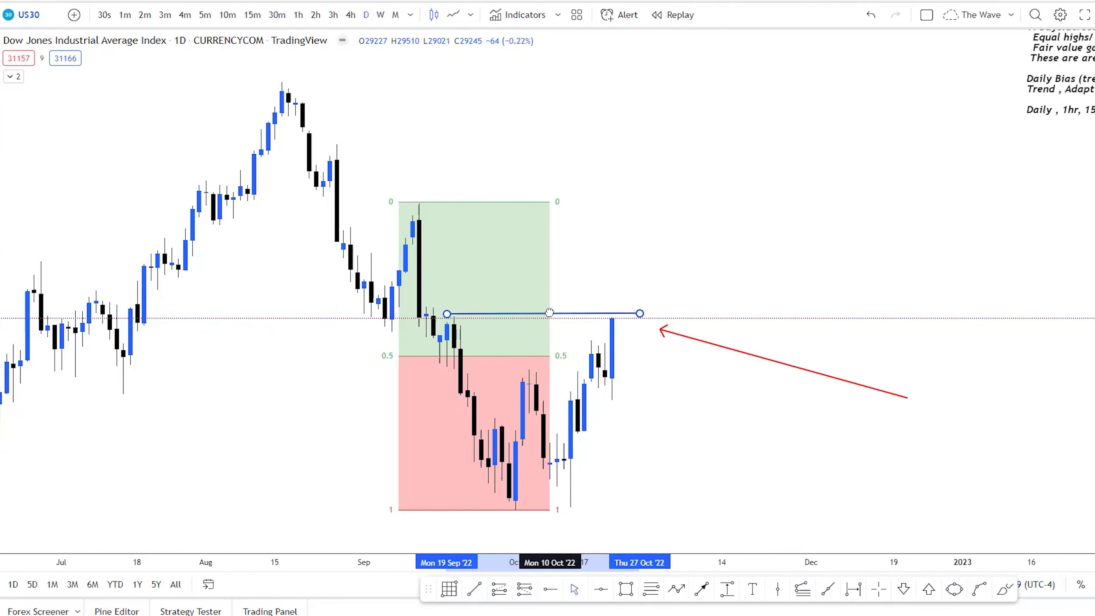
pyautogui.moveTo(550, 312); pyautogui.dragTo(549, 314)
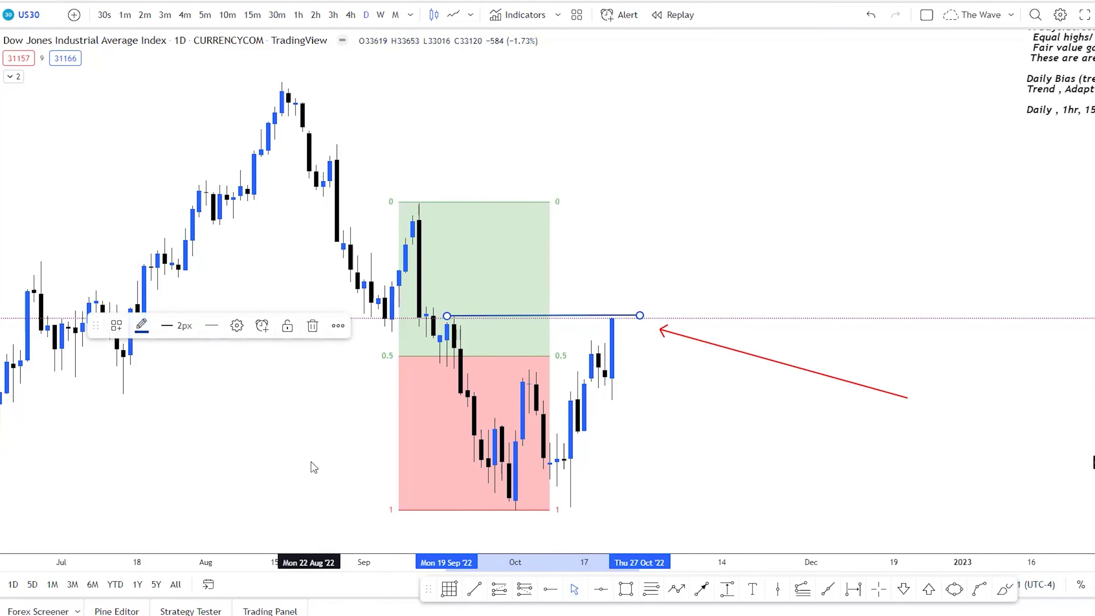
# Draw a horizontal trend line beneath the October lows, from about 22 Sep '22 to the latest candle, and align it with the box's 1 level.
pyautogui.moveTo(311, 465); pyautogui.dragTo(291, 340)
pyautogui.hotkey('alt', 't')
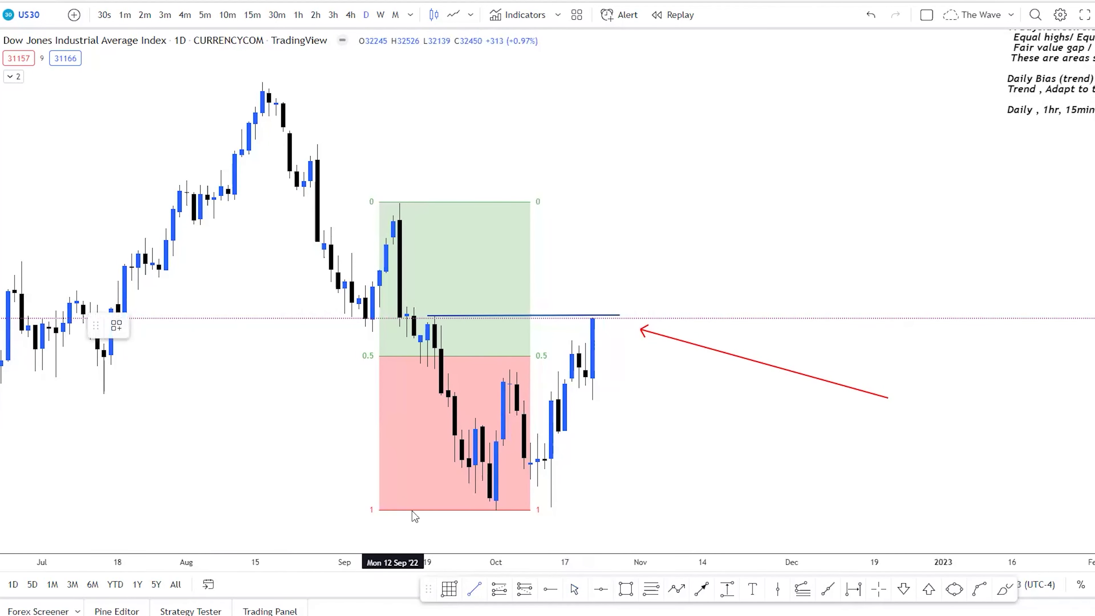
pyautogui.click(448, 515)
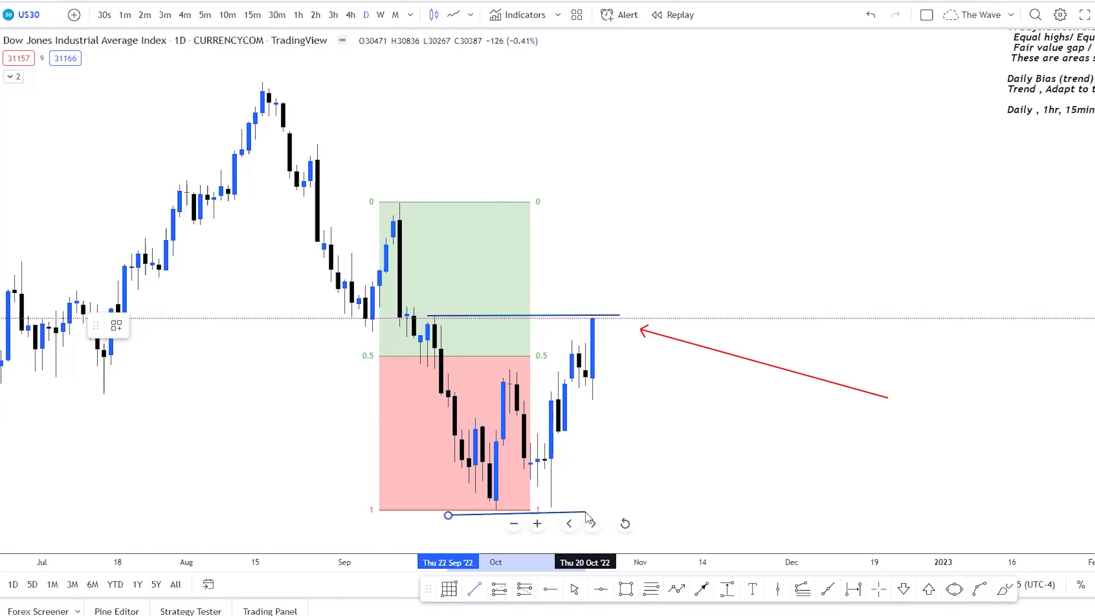
pyautogui.click(591, 520)
pyautogui.moveTo(479, 514); pyautogui.dragTo(486, 510)
# Move the text note closer to the candles, into the empty area above the red arrow.
pyautogui.moveTo(1018, 79)
pyautogui.mouseDown()
pyautogui.moveTo(947, 121)
pyautogui.moveTo(817, 160)
pyautogui.mouseUp()
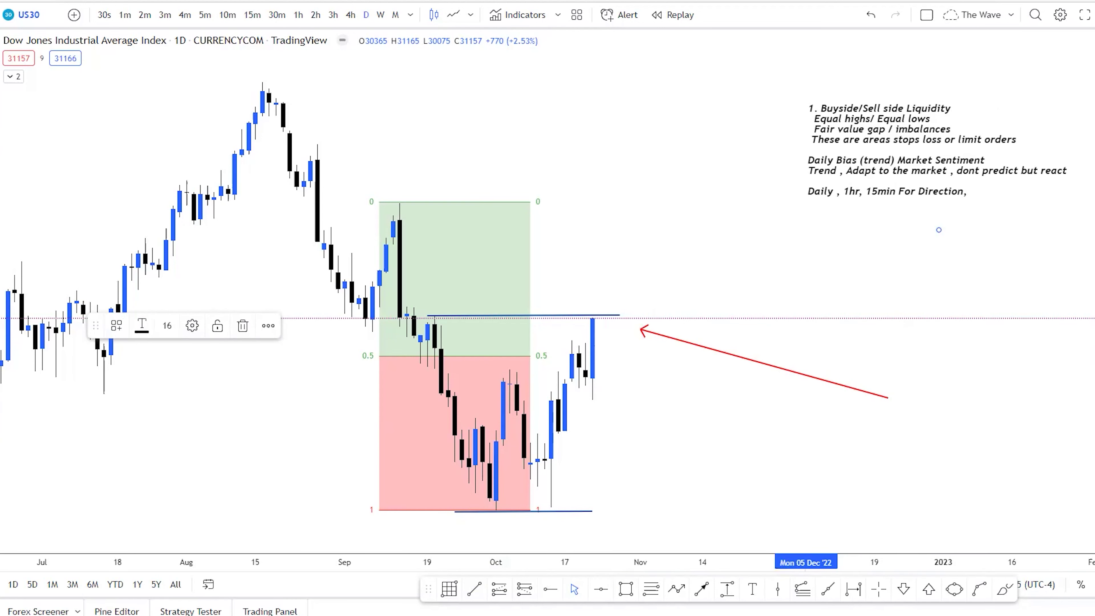
pyautogui.scroll(1, 1093, 319)
pyautogui.moveTo(658, 423); pyautogui.dragTo(721, 355)
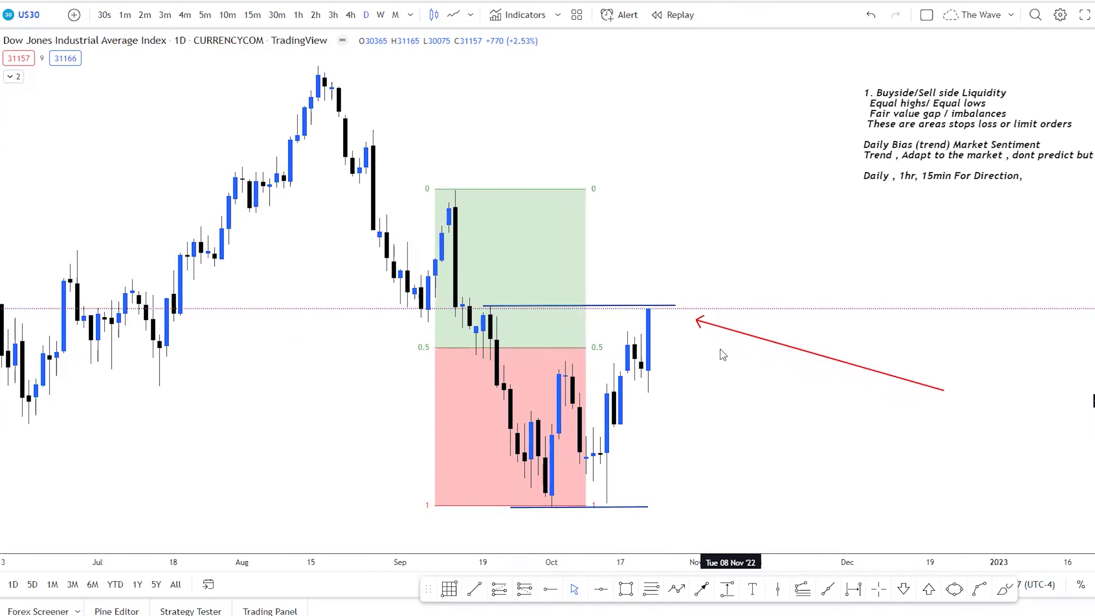
# Move the red arrow's tip to about 26 Oct '22, beside the latest candle's high, just under the upper trend line.
pyautogui.moveTo(697, 318)
pyautogui.mouseDown()
pyautogui.moveTo(675, 318)
pyautogui.moveTo(699, 312)
pyautogui.mouseUp()
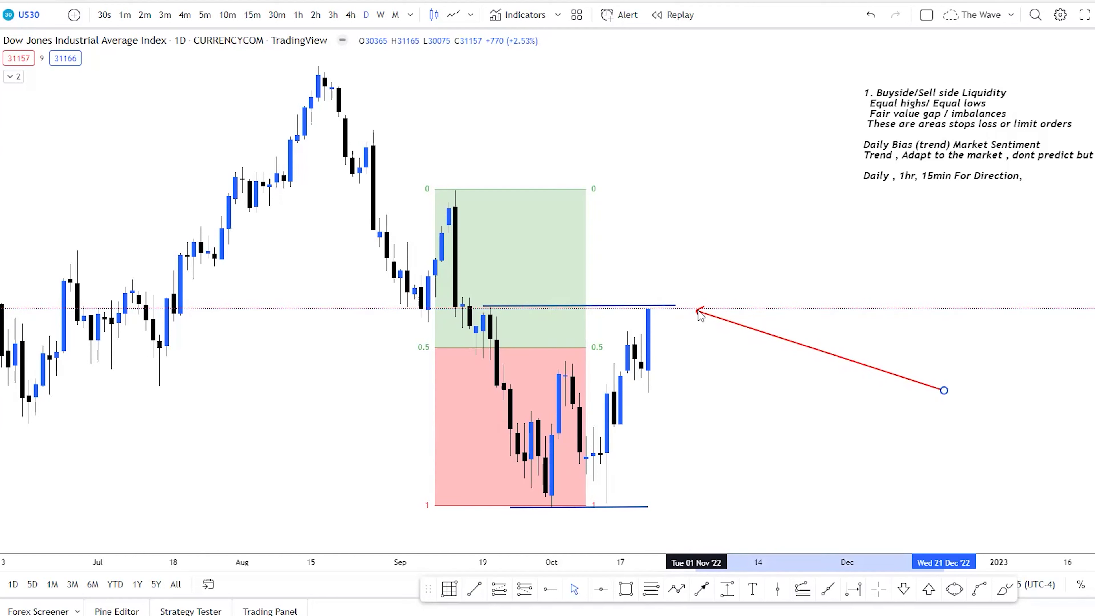
pyautogui.moveTo(699, 312); pyautogui.dragTo(669, 320)
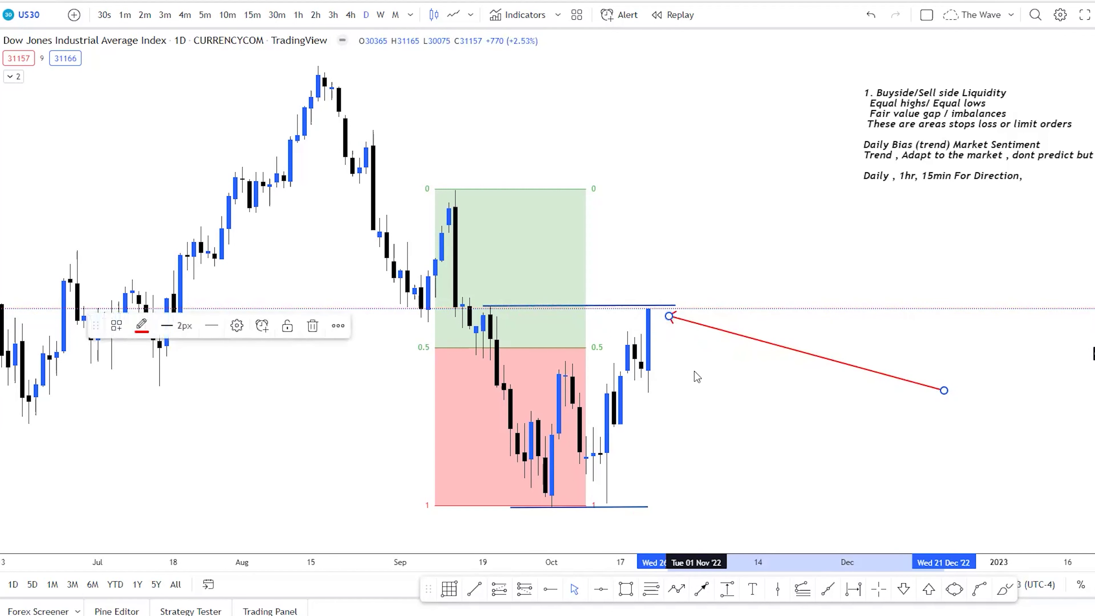
pyautogui.click(710, 383)
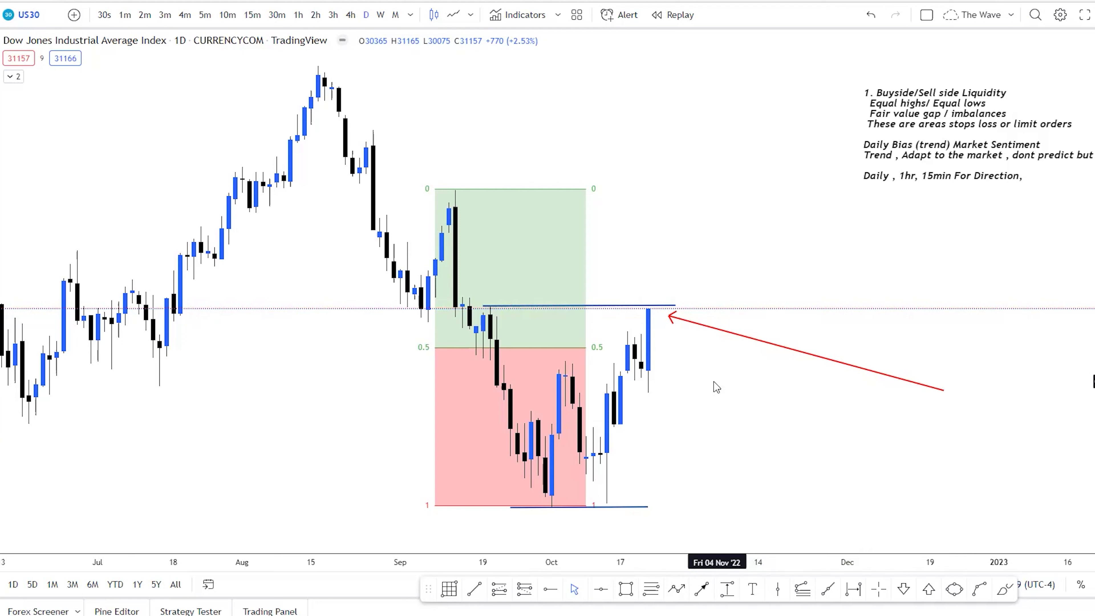
pyautogui.moveTo(671, 318)
pyautogui.mouseDown()
pyautogui.moveTo(689, 319)
pyautogui.moveTo(651, 316)
pyautogui.moveTo(686, 315)
pyautogui.moveTo(668, 318)
pyautogui.mouseUp()
pyautogui.click(995, 213)
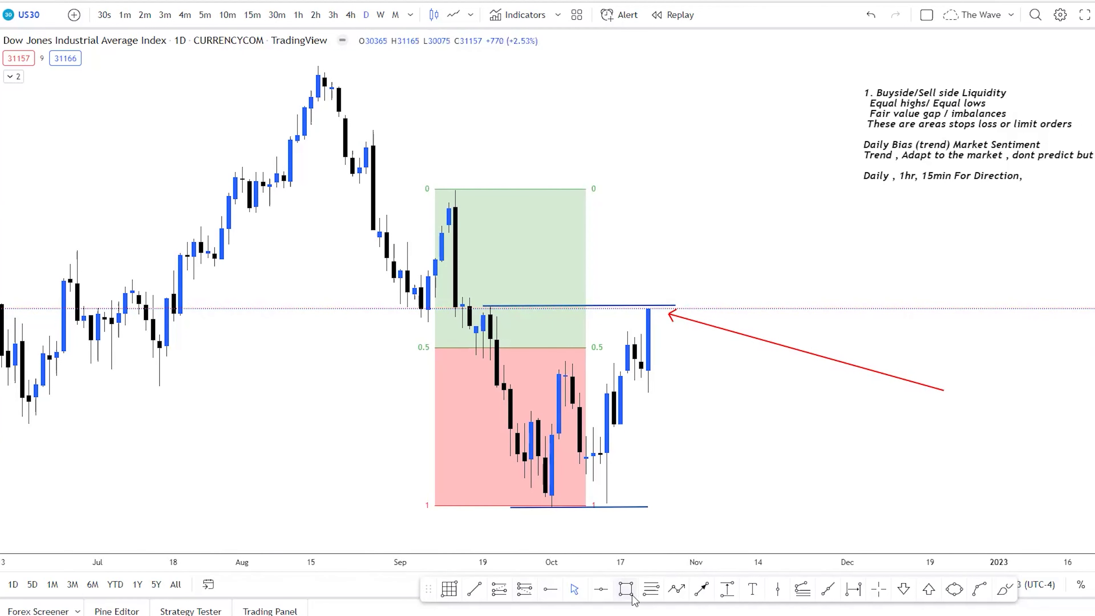
# Draw a horizontal trend line inside the box's green zone, from 12 Sep '22 to mid-October '22, just below the September swing high.
pyautogui.click(475, 590)
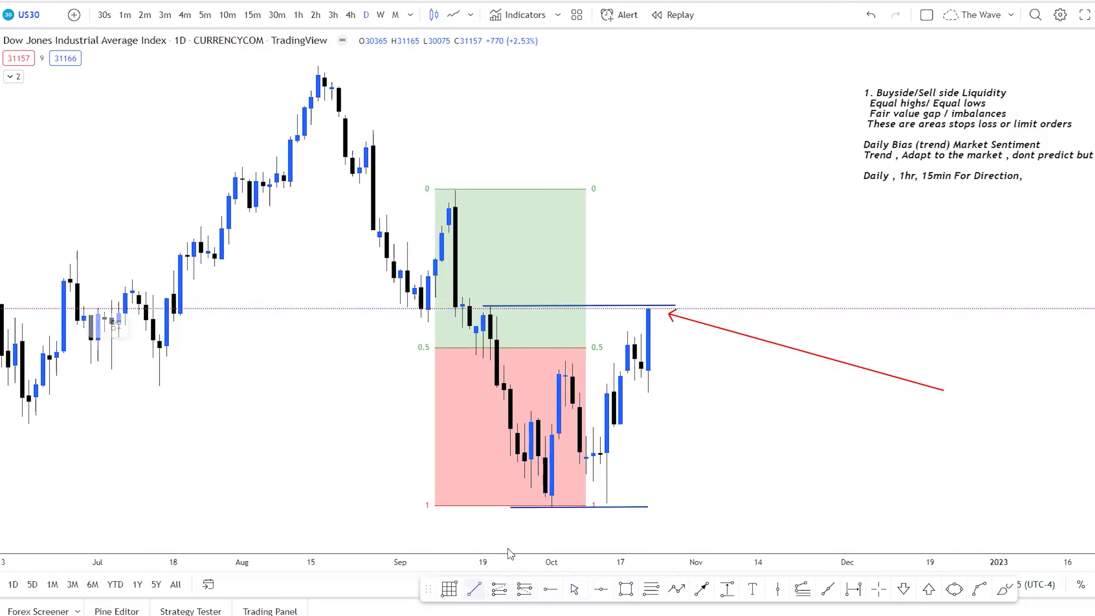
pyautogui.click(448, 233)
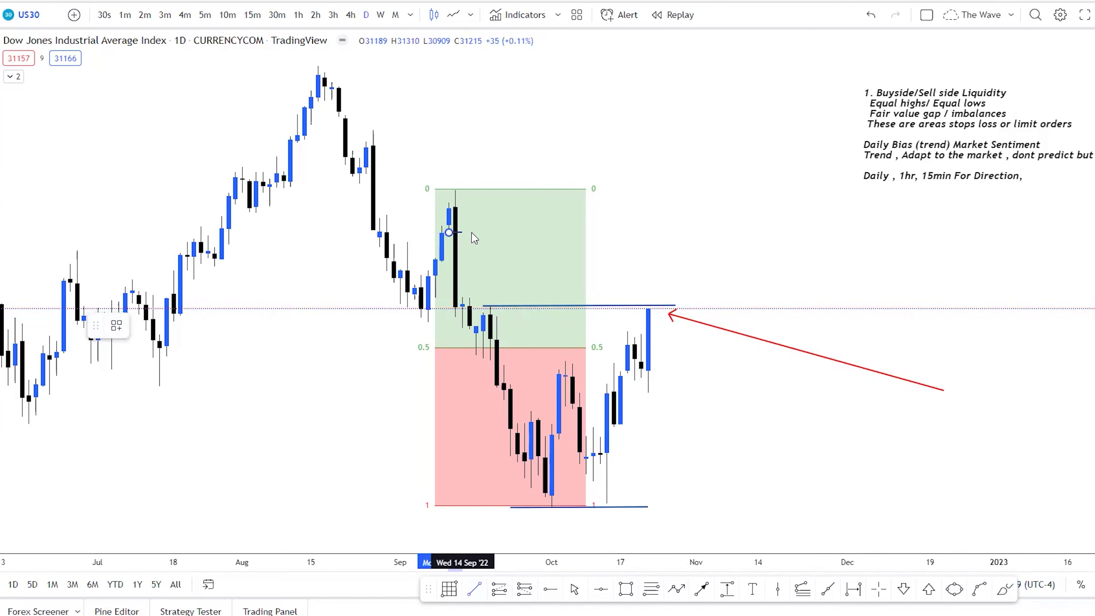
pyautogui.click(606, 232)
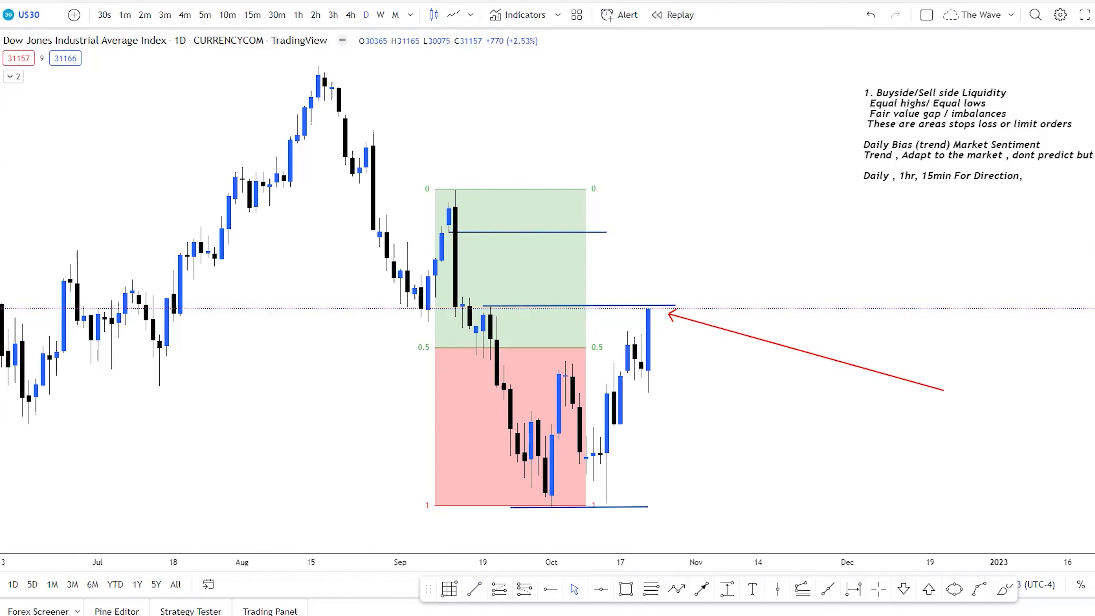
# Draw a horizontal trend line from 13 Sep '22 to about 20 Oct '22, just above the existing line near the latest candle's high.
pyautogui.hotkey('alt', 't')
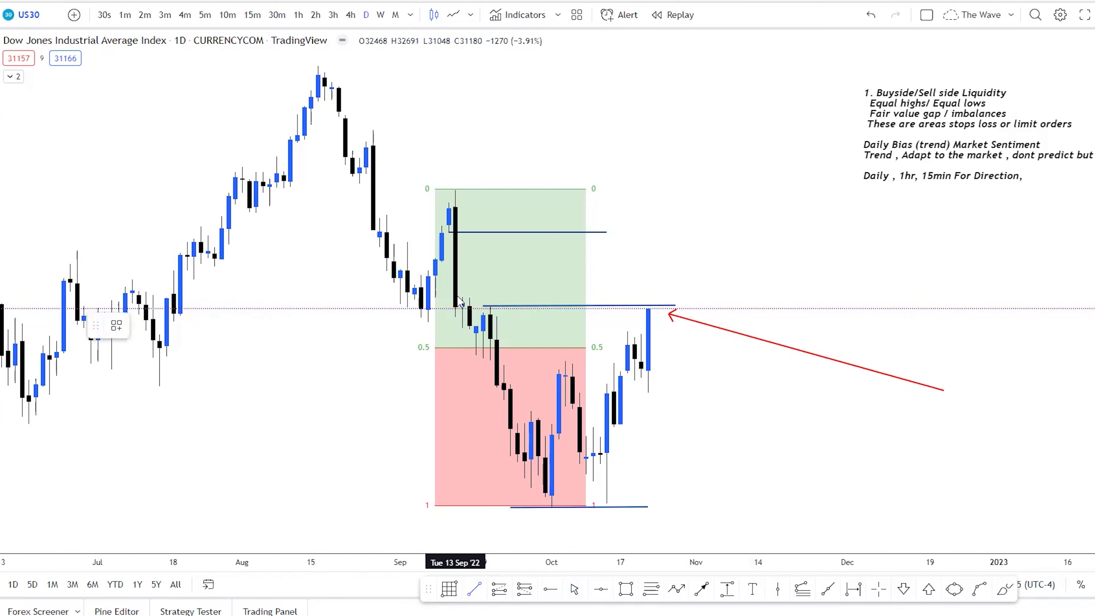
pyautogui.click(456, 298)
pyautogui.click(635, 296)
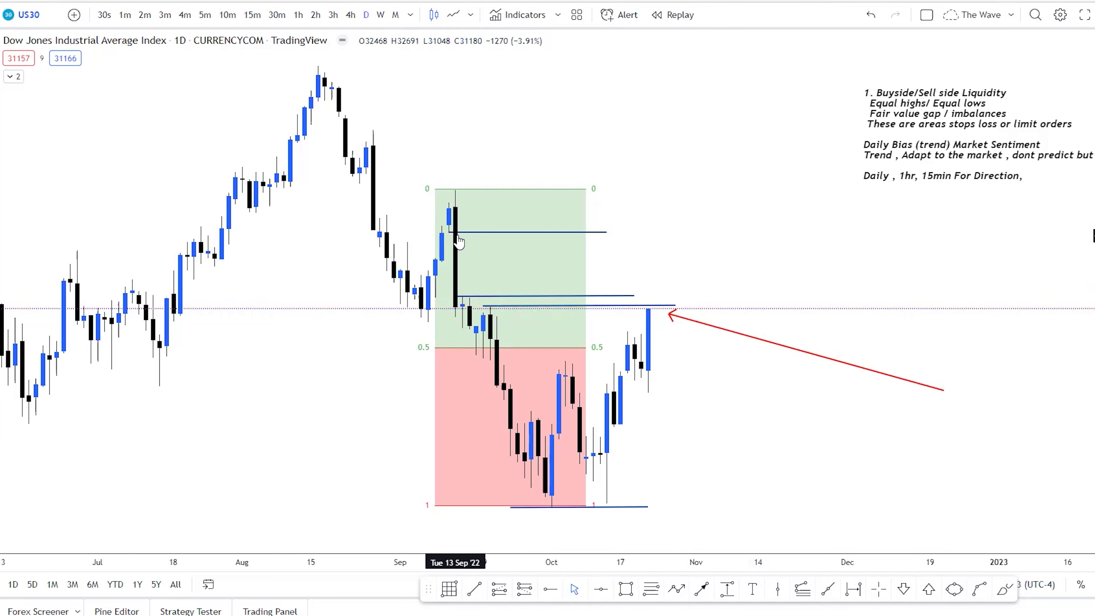
pyautogui.click(463, 298)
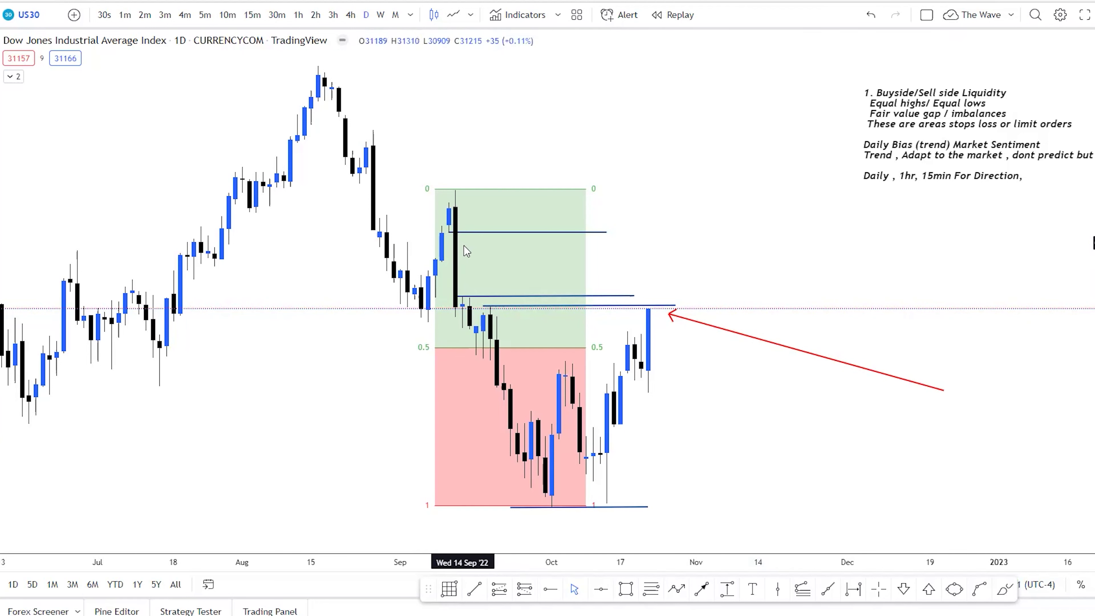
# Reposition the red arrow beside the latest candle so it points steeply upward from 25 Oct '22, with its tip in early November.
pyautogui.click(669, 316)
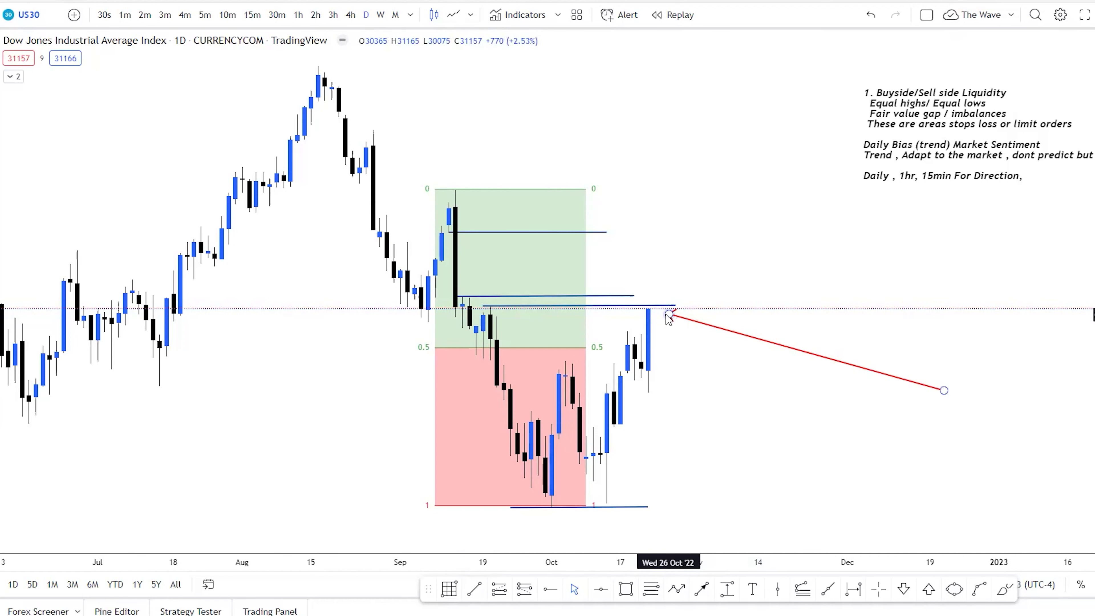
pyautogui.moveTo(668, 318)
pyautogui.mouseDown()
pyautogui.moveTo(685, 311)
pyautogui.moveTo(595, 252)
pyautogui.moveTo(662, 320)
pyautogui.moveTo(619, 244)
pyautogui.moveTo(640, 286)
pyautogui.moveTo(619, 241)
pyautogui.moveTo(650, 249)
pyautogui.moveTo(668, 269)
pyautogui.moveTo(643, 240)
pyautogui.moveTo(645, 148)
pyautogui.moveTo(716, 341)
pyautogui.moveTo(709, 299)
pyautogui.moveTo(682, 310)
pyautogui.moveTo(663, 283)
pyautogui.moveTo(696, 319)
pyautogui.moveTo(681, 279)
pyautogui.moveTo(690, 315)
pyautogui.moveTo(711, 314)
pyautogui.mouseUp()
pyautogui.click(410, 388)
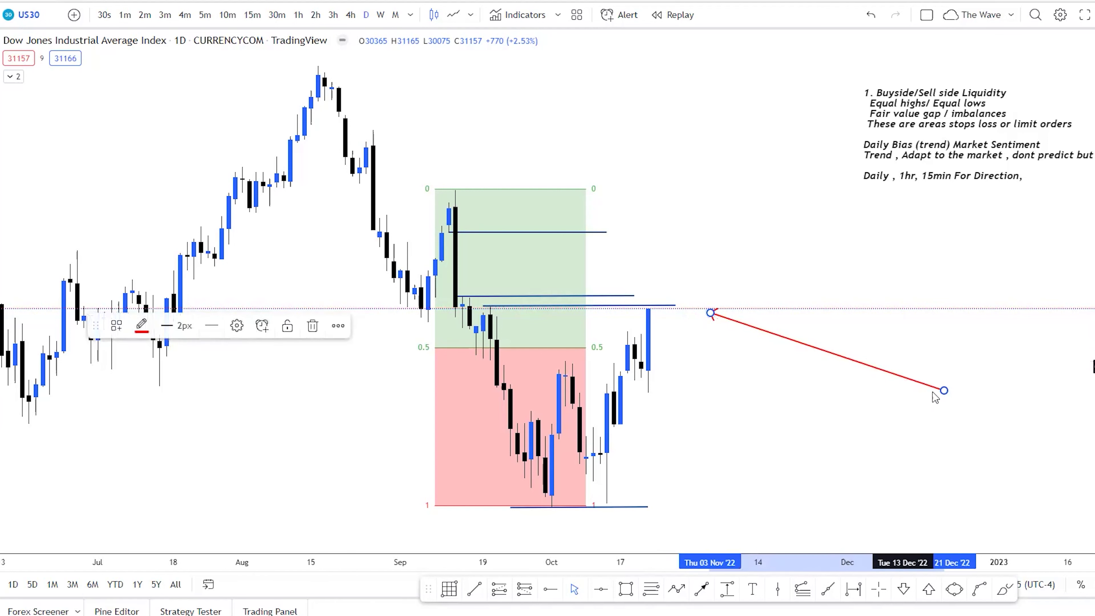
pyautogui.moveTo(945, 391); pyautogui.dragTo(663, 393)
pyautogui.moveTo(712, 314); pyautogui.dragTo(724, 252)
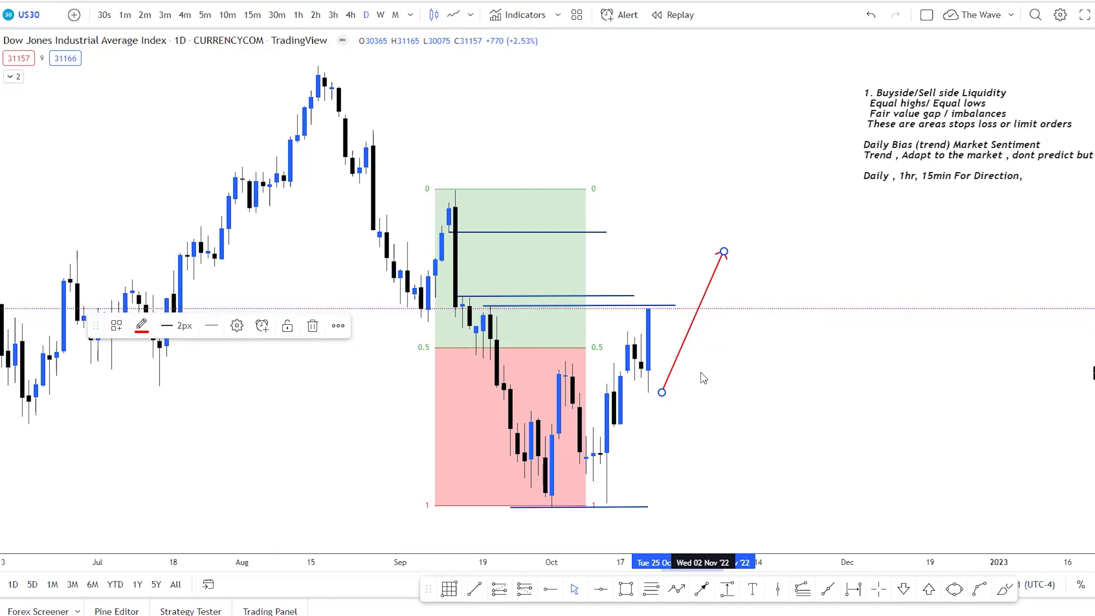
pyautogui.click(722, 375)
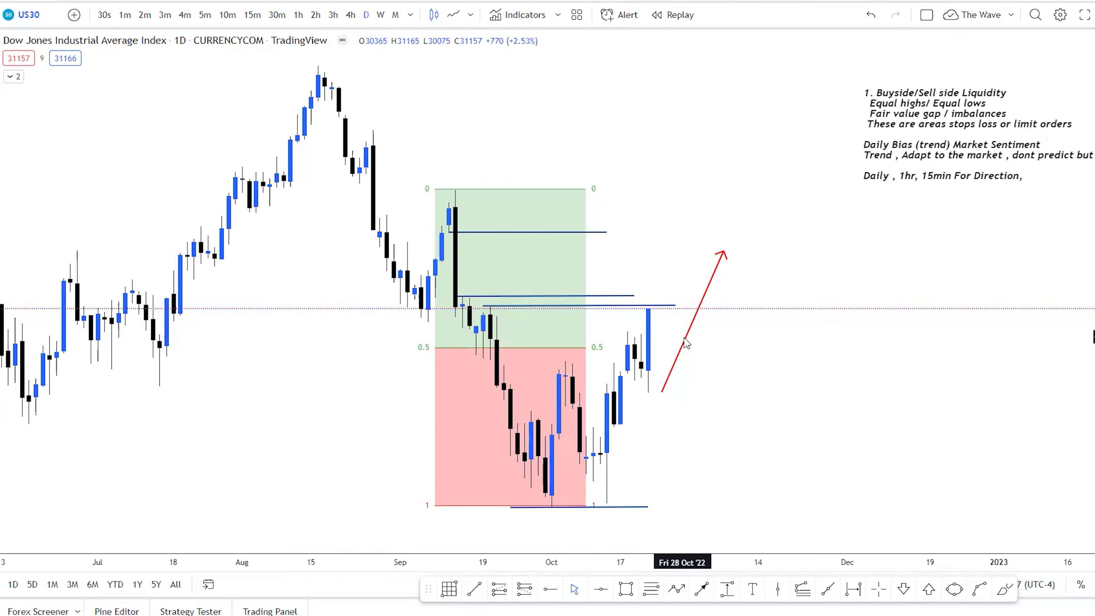
# Delete the red arrow, all horizontal trend lines and the green-and-red range box, leaving only the candles and the text note.
pyautogui.click(689, 345)
pyautogui.press('Delete')
pyautogui.click(627, 306)
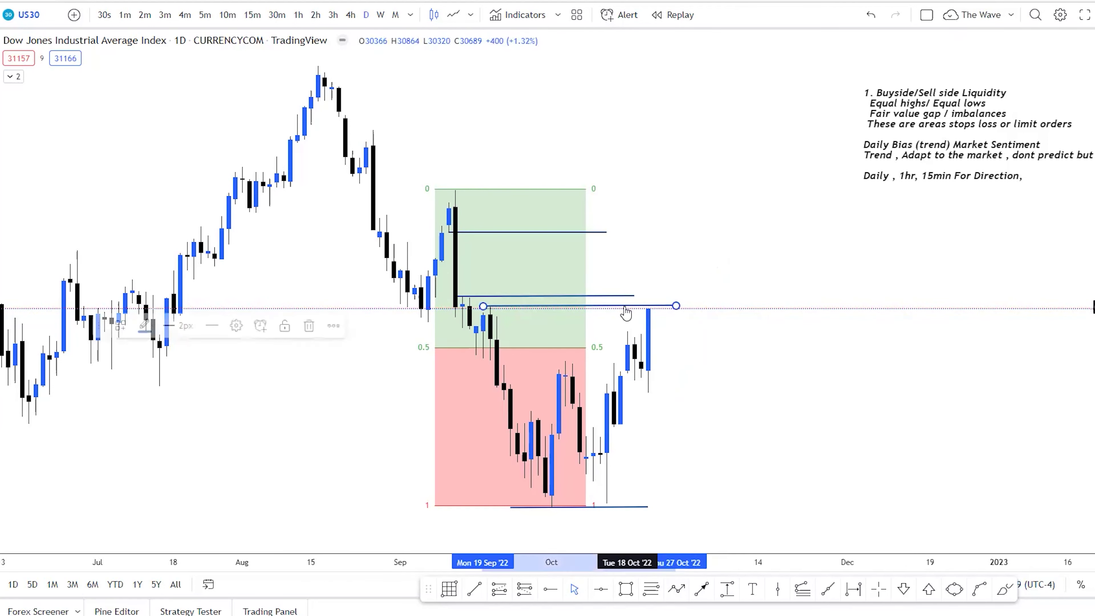
pyautogui.press('Delete')
pyautogui.click(596, 296)
pyautogui.press('Delete')
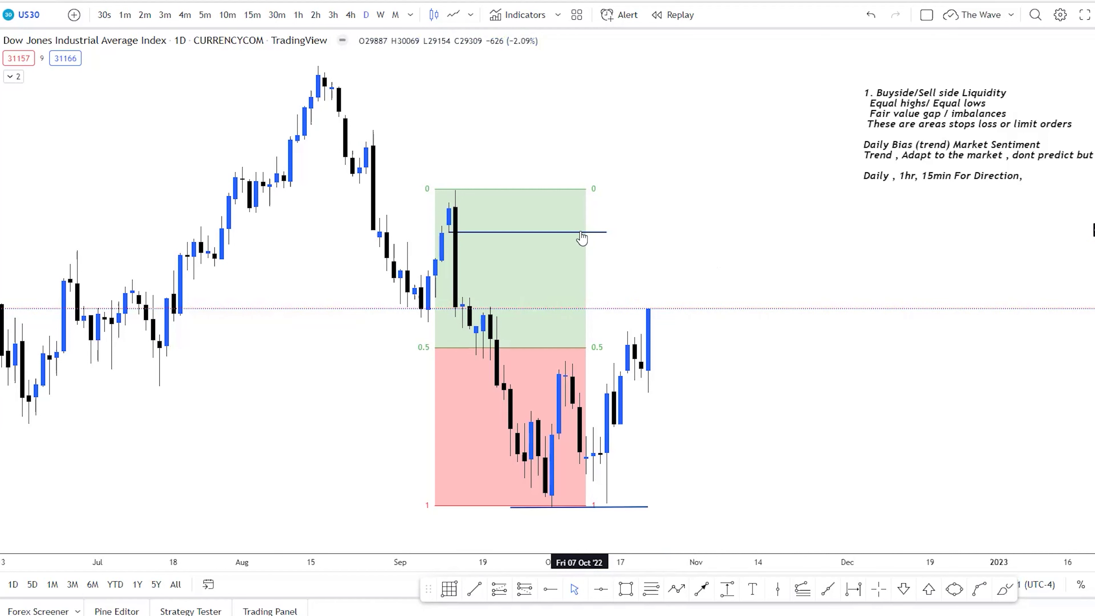
pyautogui.click(584, 233)
pyautogui.press('Delete')
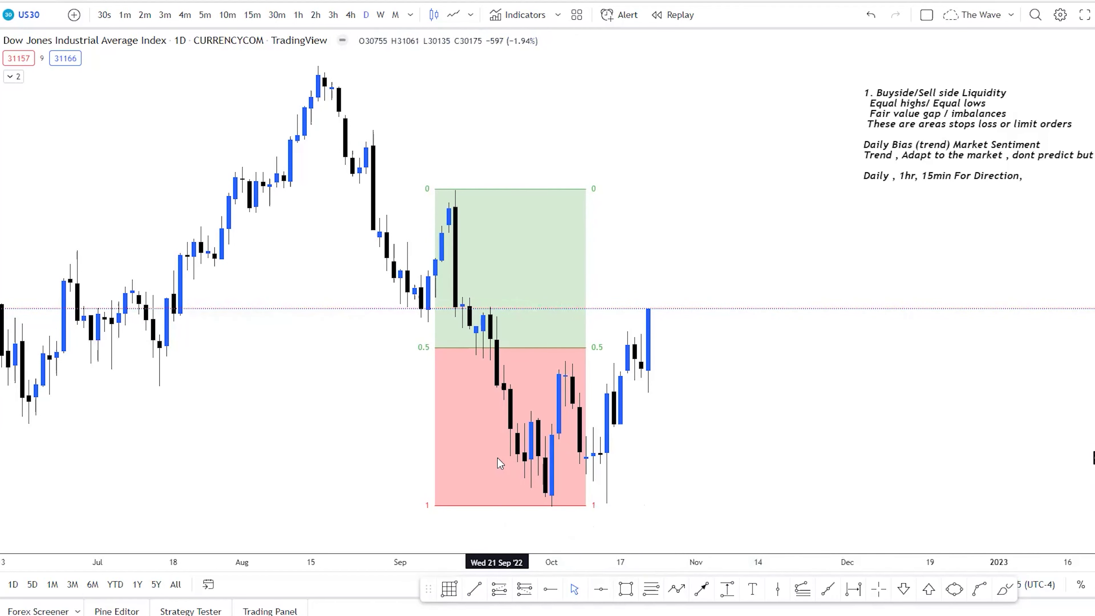
pyautogui.click(447, 347)
pyautogui.press('Delete')
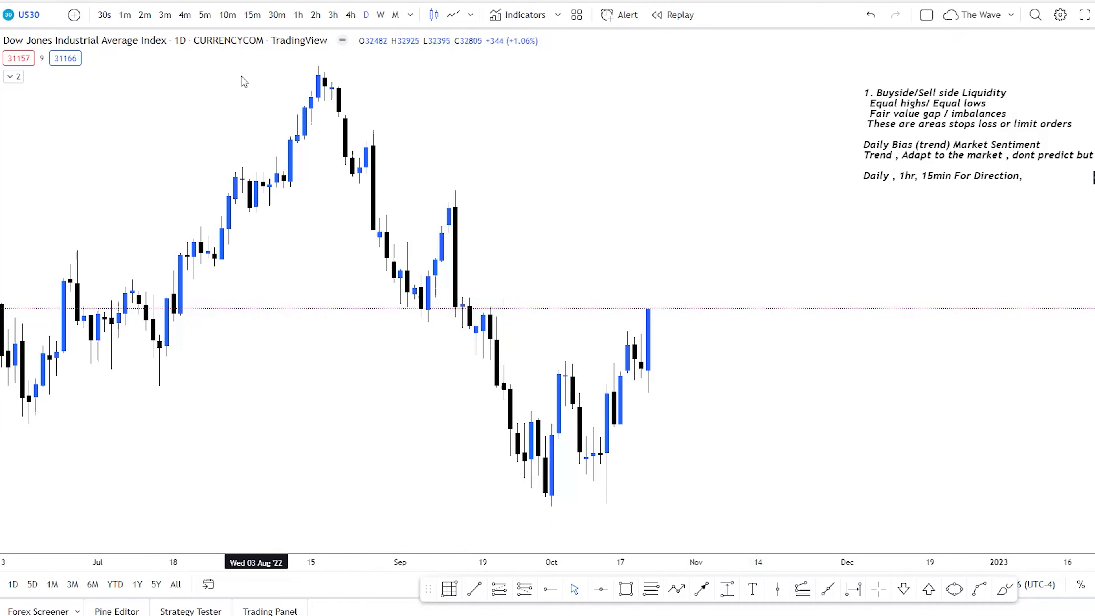
# Switch the chart to the 15-minute timeframe and look for the text note around the latest candles.
pyautogui.click(253, 15)
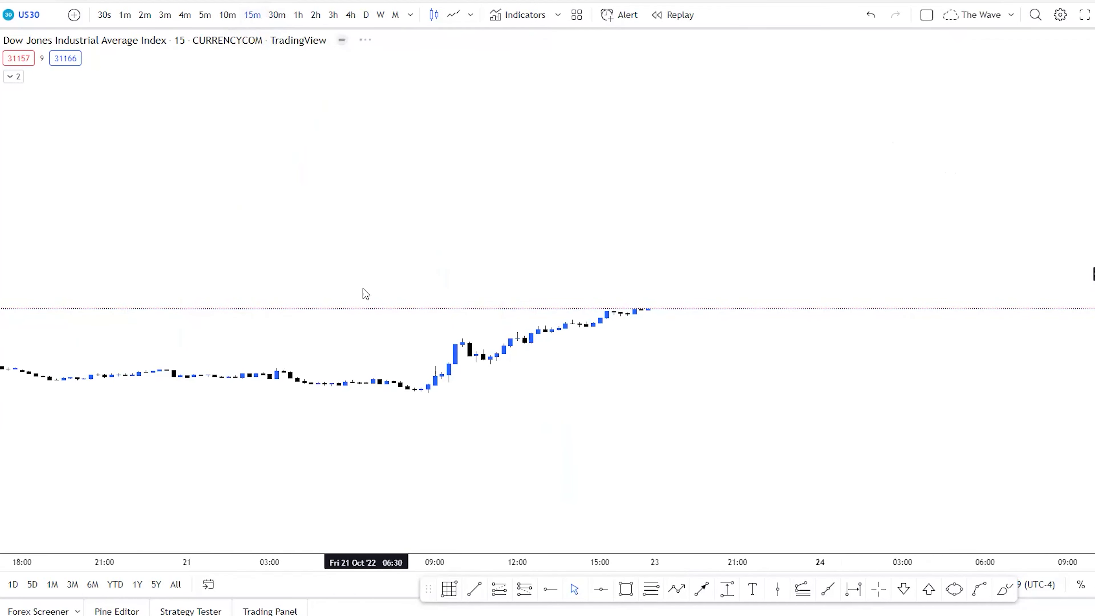
pyautogui.scroll(-5, 367, 303)
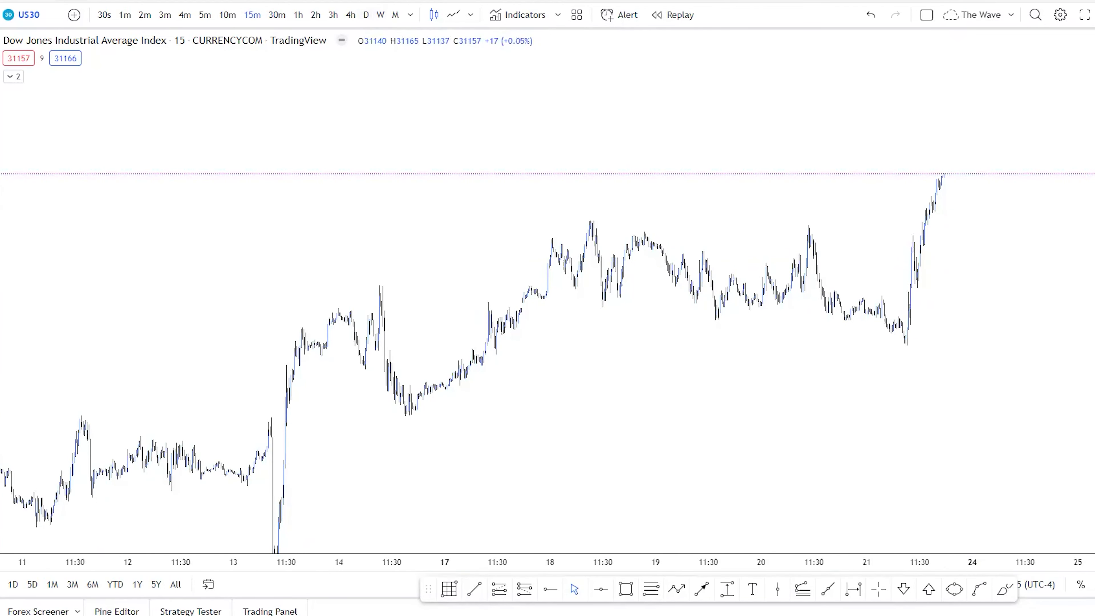
pyautogui.moveTo(1018, 257); pyautogui.dragTo(611, 416)
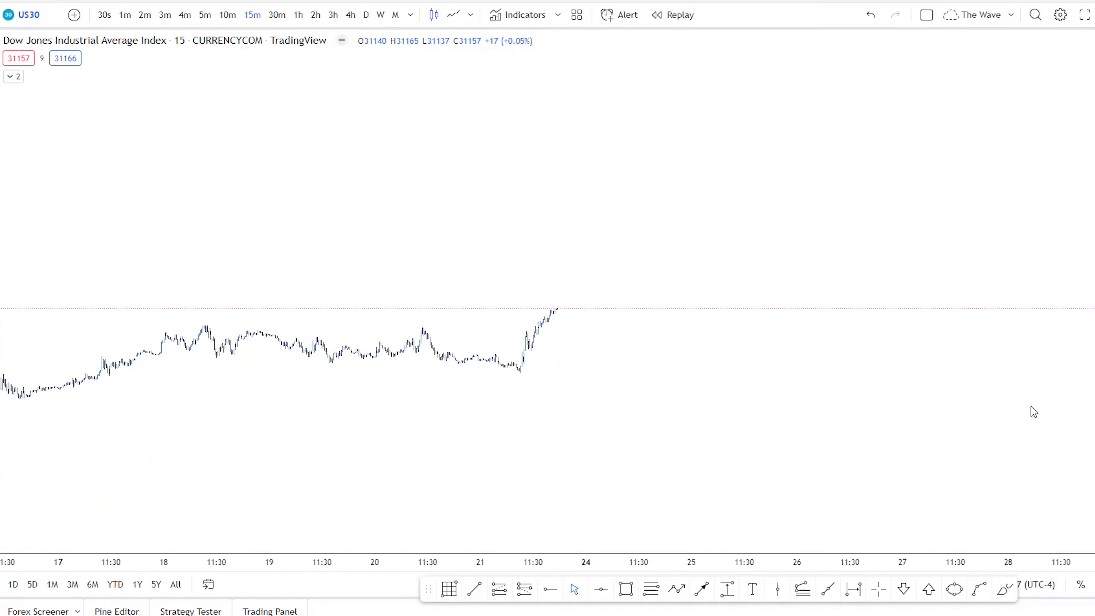
pyautogui.scroll(-3, 1032, 411)
# Move the text note back to about 19 Sep '22 on the daily chart, and place it above the 15-minute candles from 14 Sep '22.
pyautogui.click(366, 15)
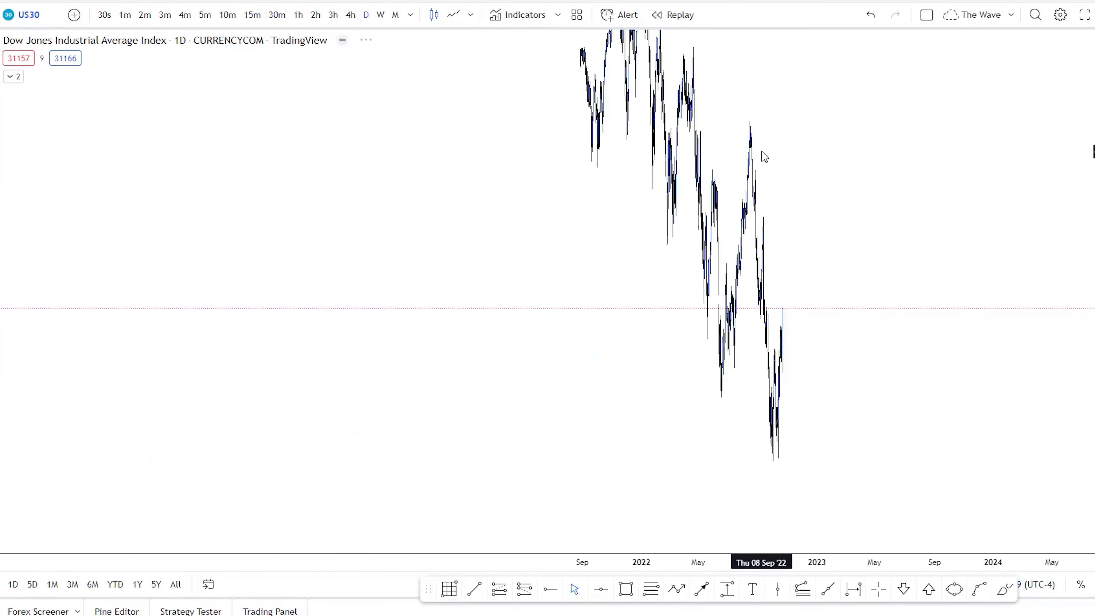
pyautogui.moveTo(871, 415); pyautogui.dragTo(862, 408)
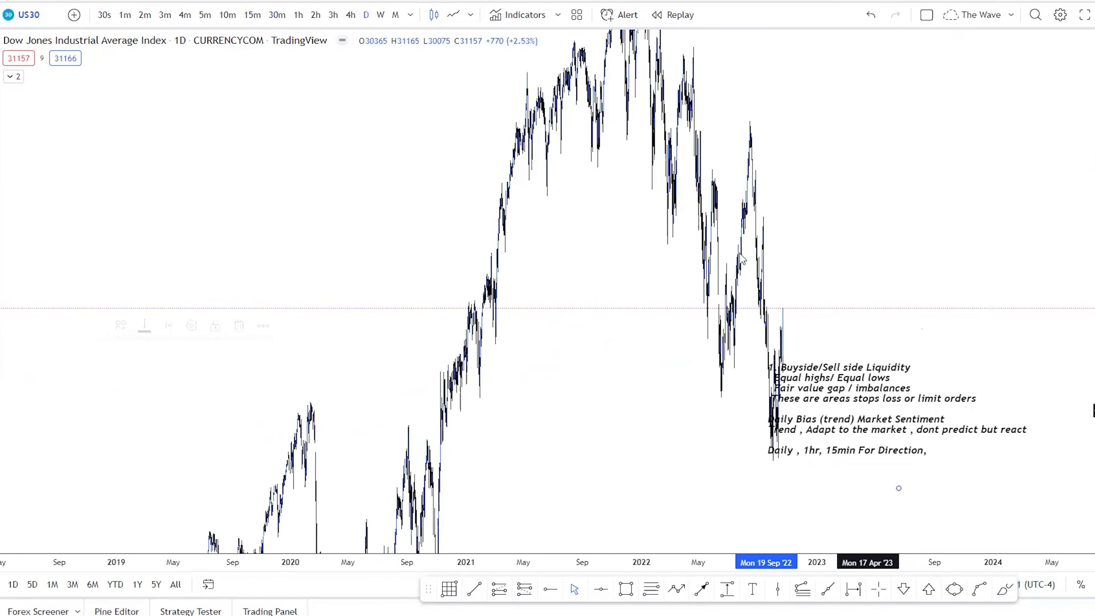
pyautogui.click(252, 16)
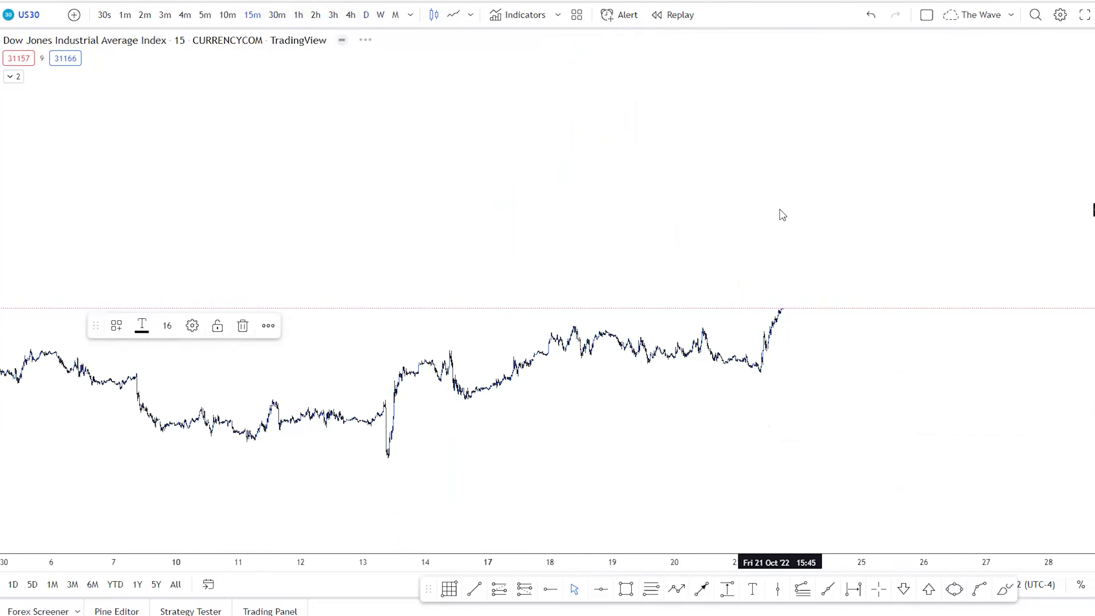
pyautogui.scroll(-3, 780, 215)
pyautogui.moveTo(242, 308); pyautogui.dragTo(198, 145)
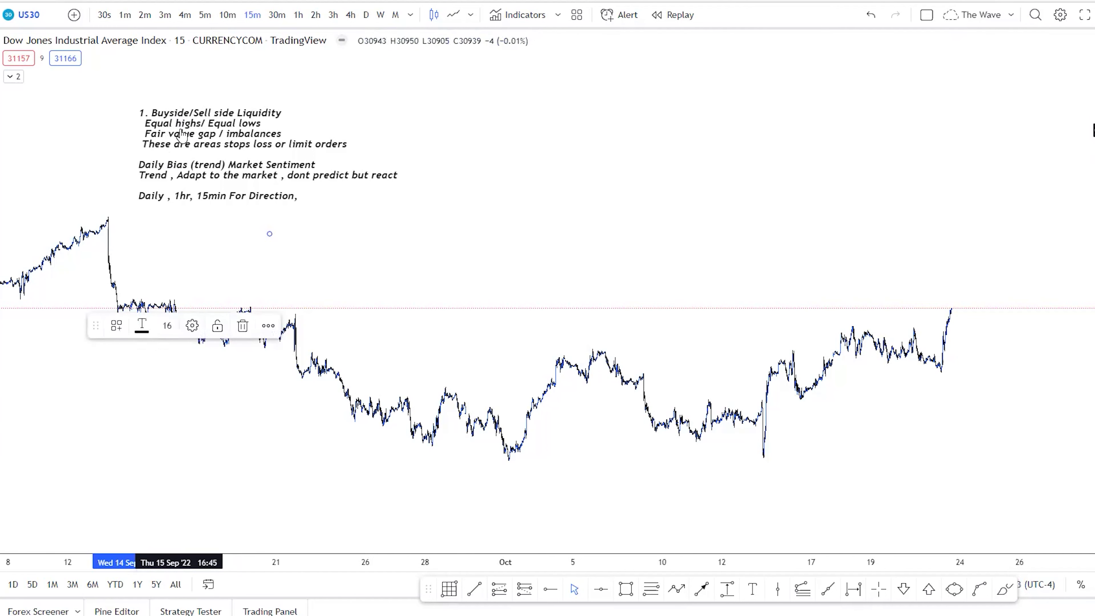
pyautogui.moveTo(177, 132); pyautogui.dragTo(183, 118)
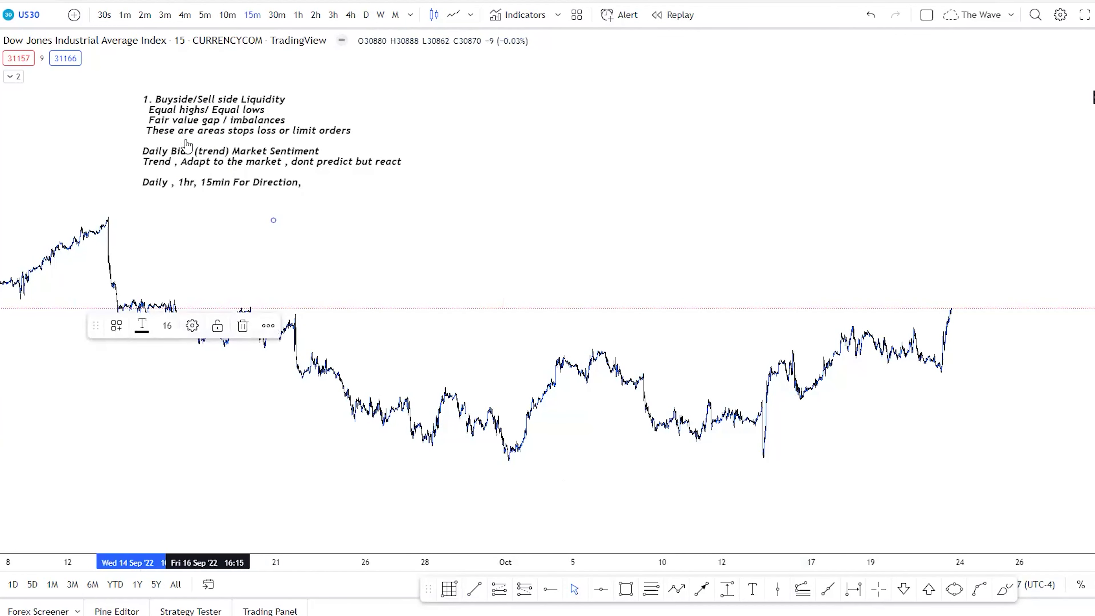
pyautogui.click(86, 440)
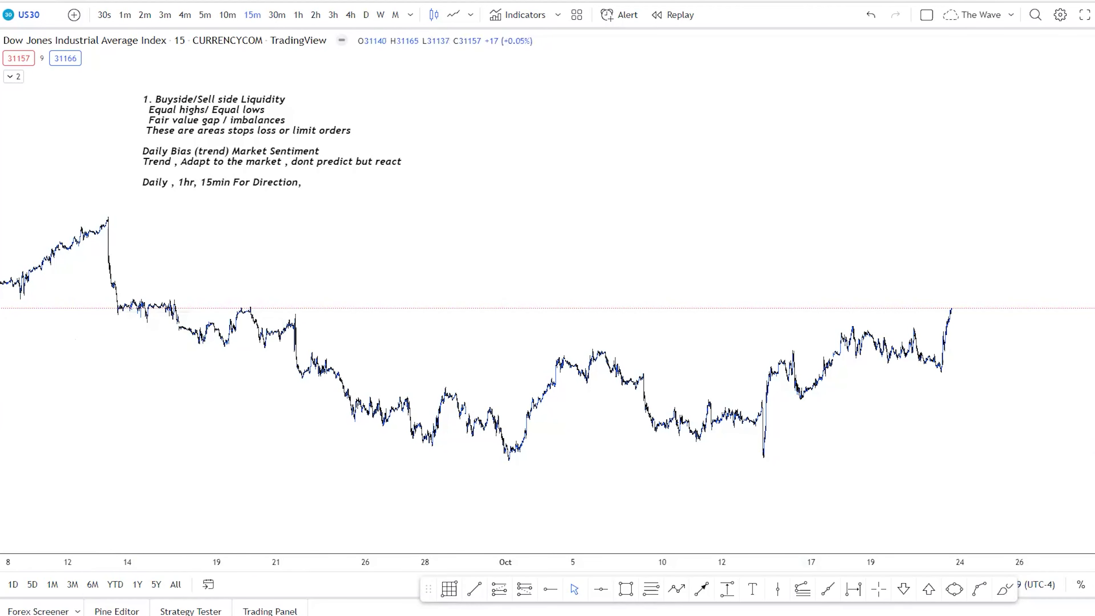
# Add a text heading reading "External/ Hihgertime frame Liquidity" above the existing note.
pyautogui.click(171, 77)
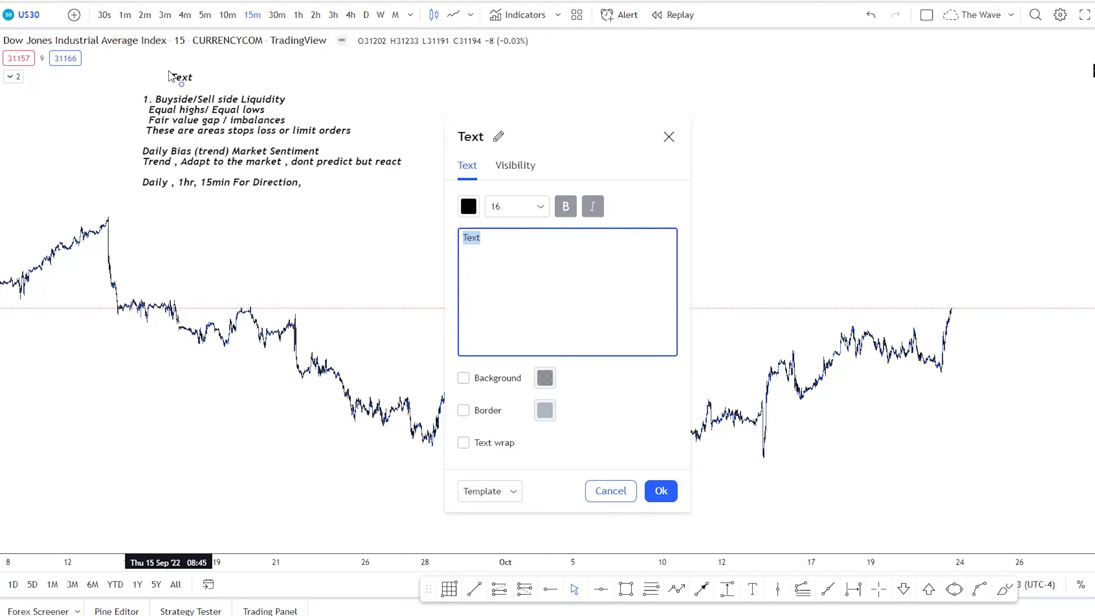
pyautogui.write('External')
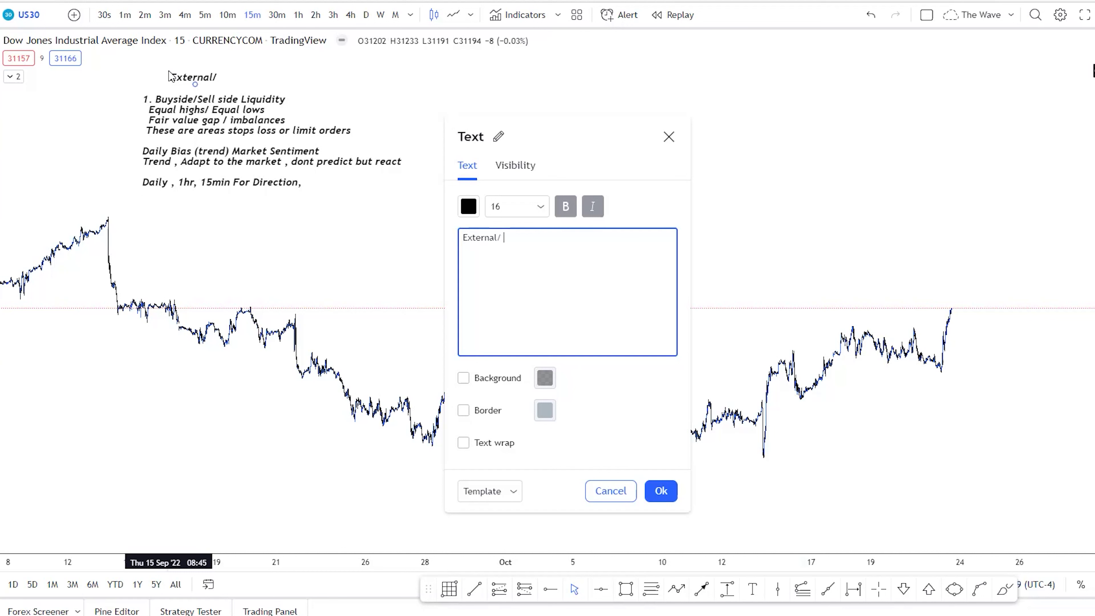
pyautogui.write('/ Hihgertime f')
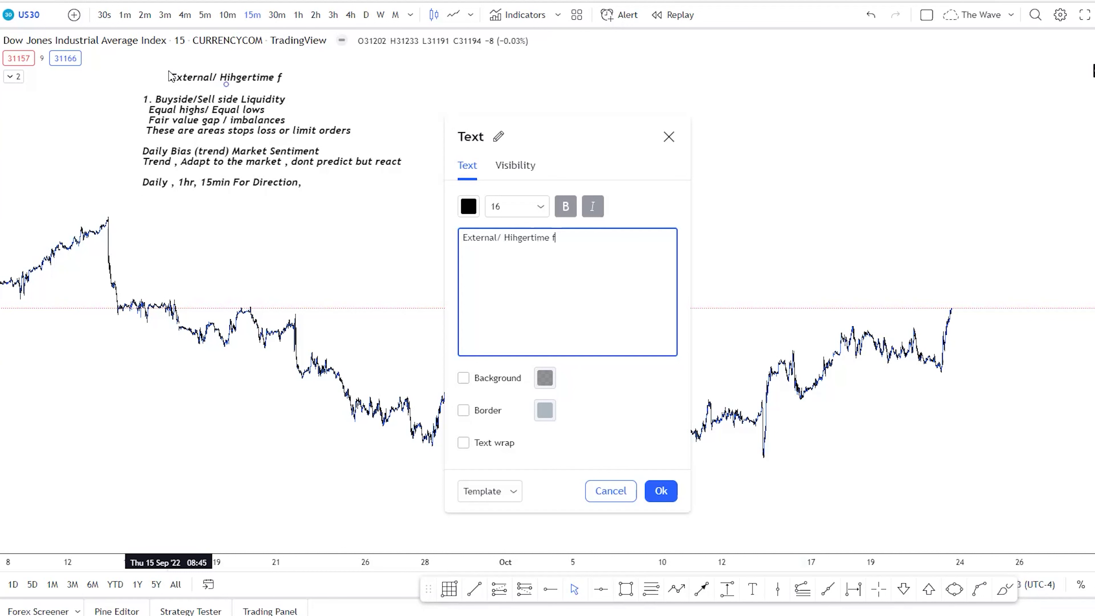
pyautogui.write('rame Liquidit')
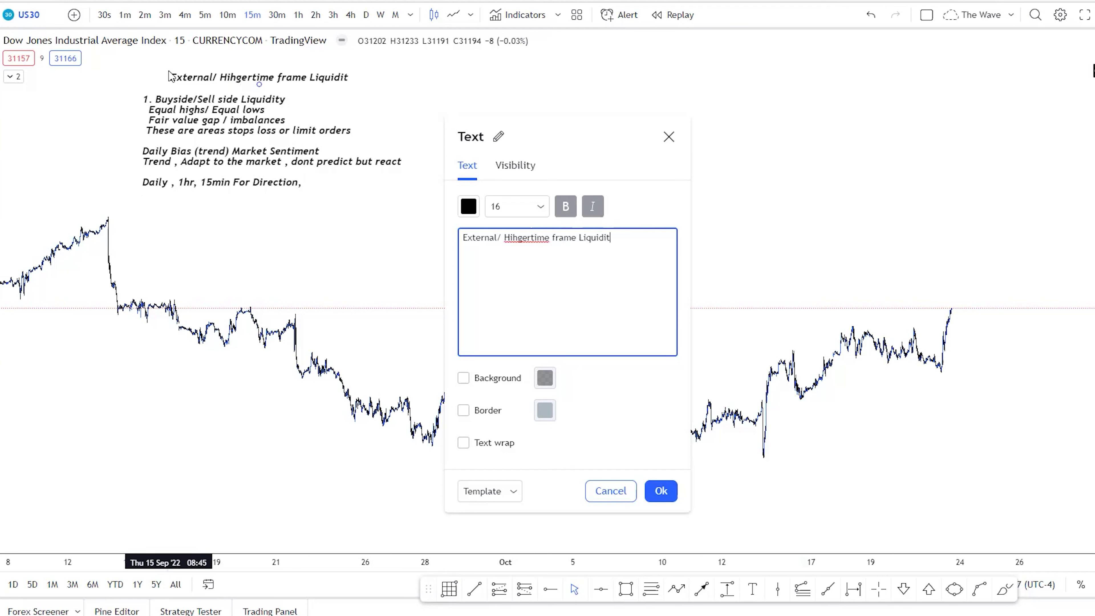
pyautogui.write('y')
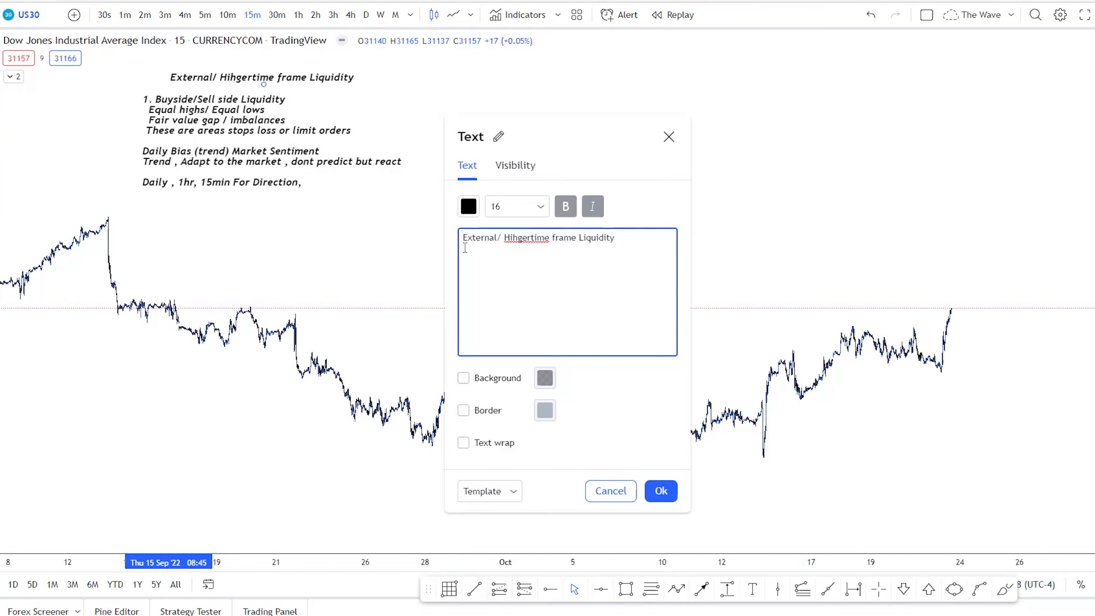
# Give the heading a dark background and white text, and move it slightly higher above the note.
pyautogui.click(474, 380)
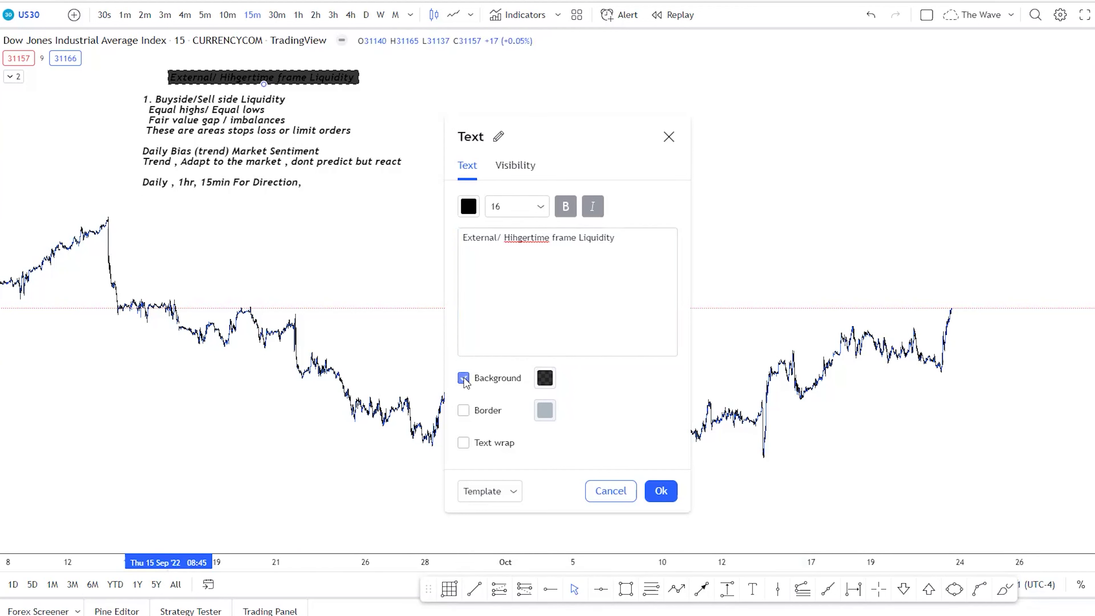
pyautogui.click(469, 206)
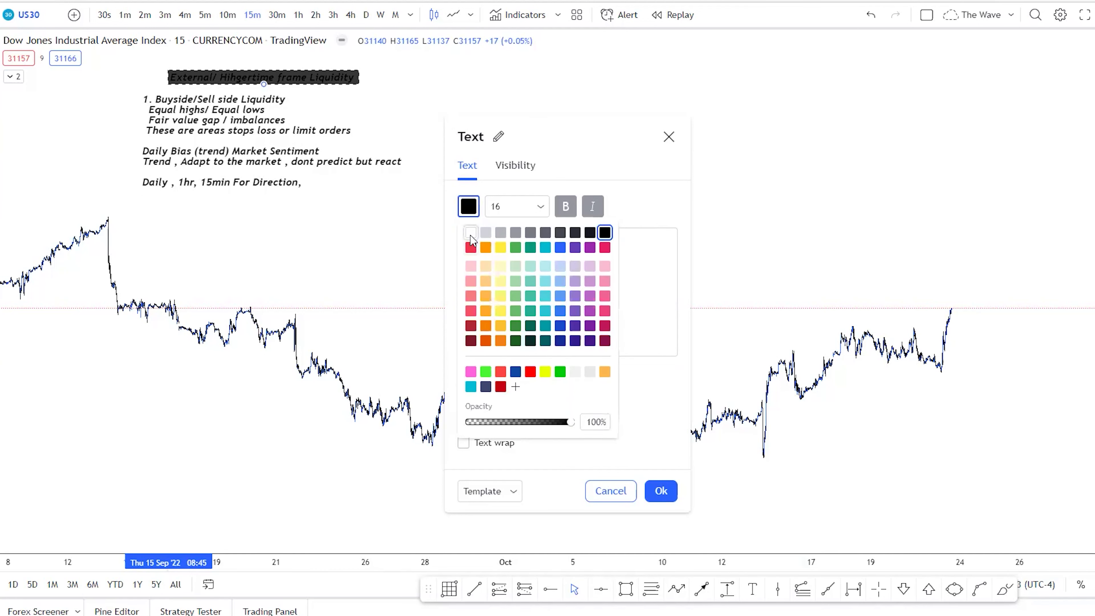
pyautogui.click(500, 233)
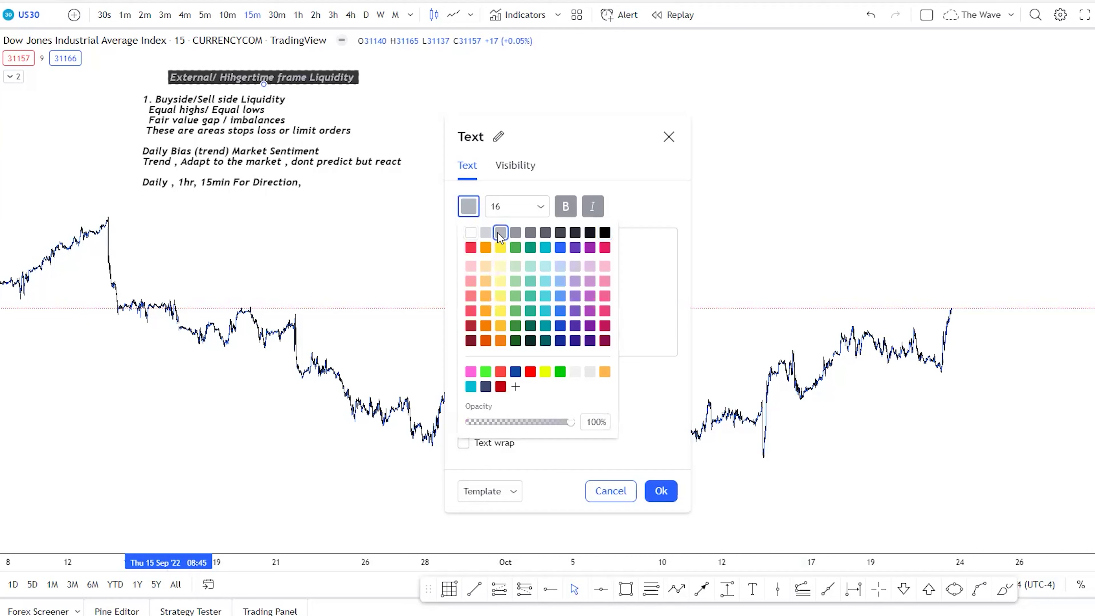
pyautogui.click(560, 248)
pyautogui.click(471, 233)
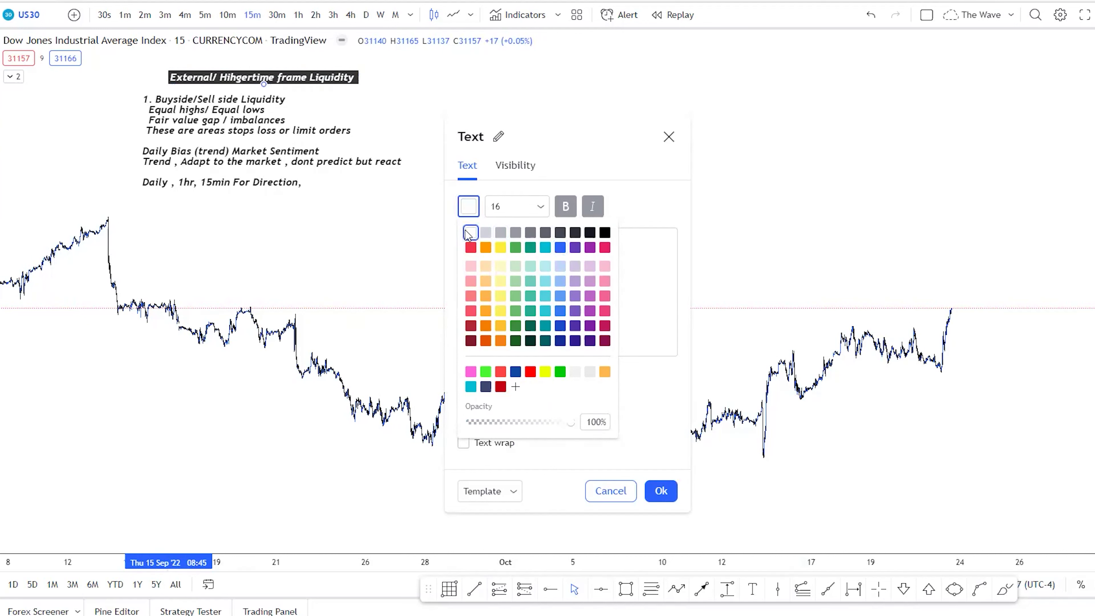
pyautogui.click(669, 136)
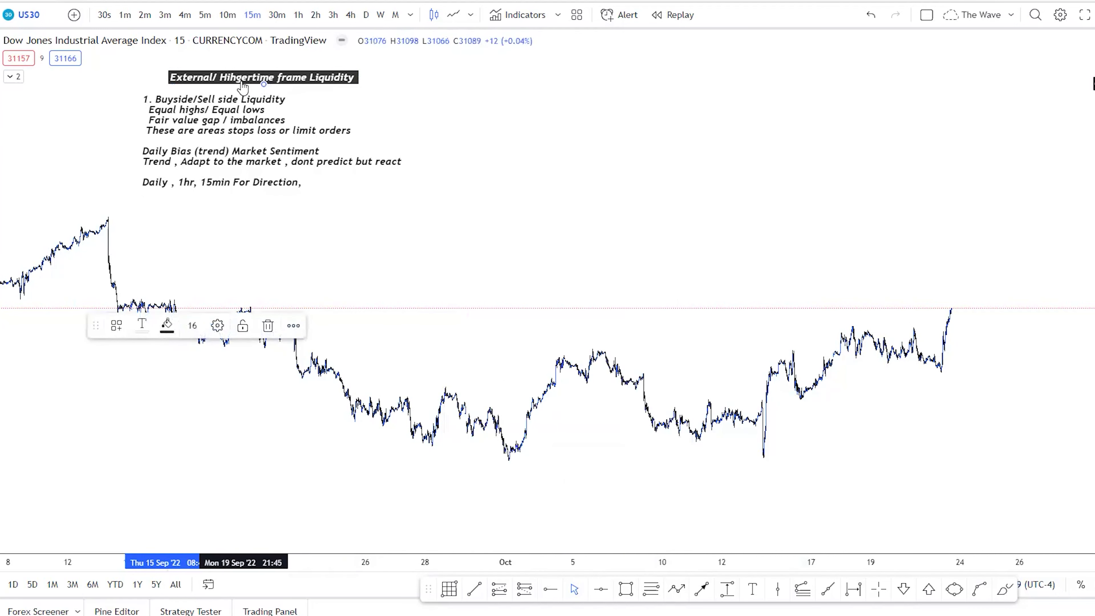
pyautogui.moveTo(243, 87); pyautogui.dragTo(228, 79)
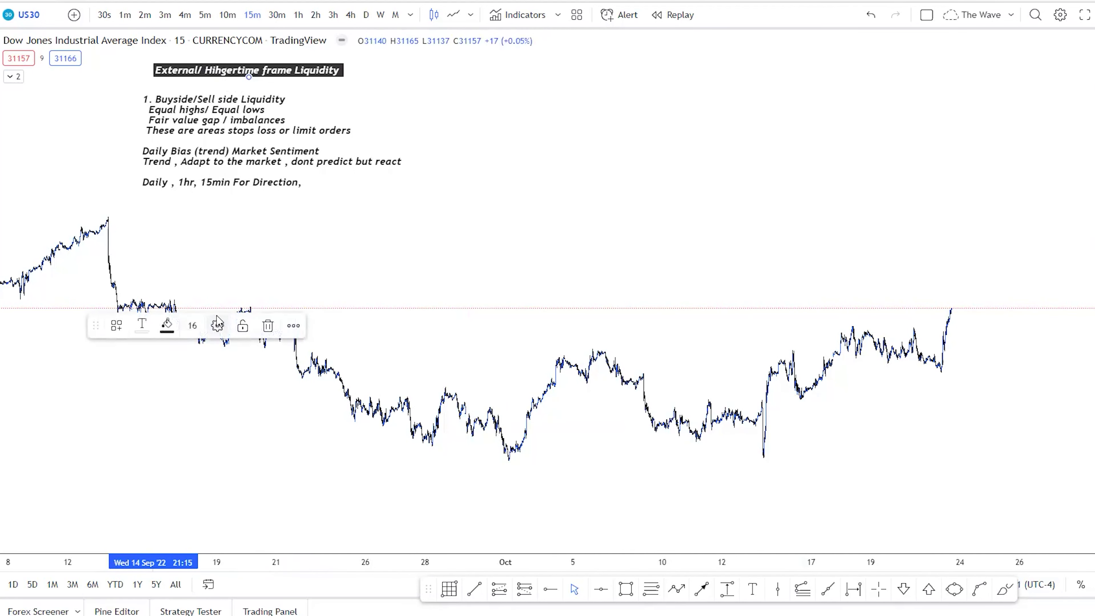
# Correct the heading's wording to "External/ Higher time frame Liquidity" and shift it slightly to line up with the note below.
pyautogui.click(218, 325)
pyautogui.click(515, 238)
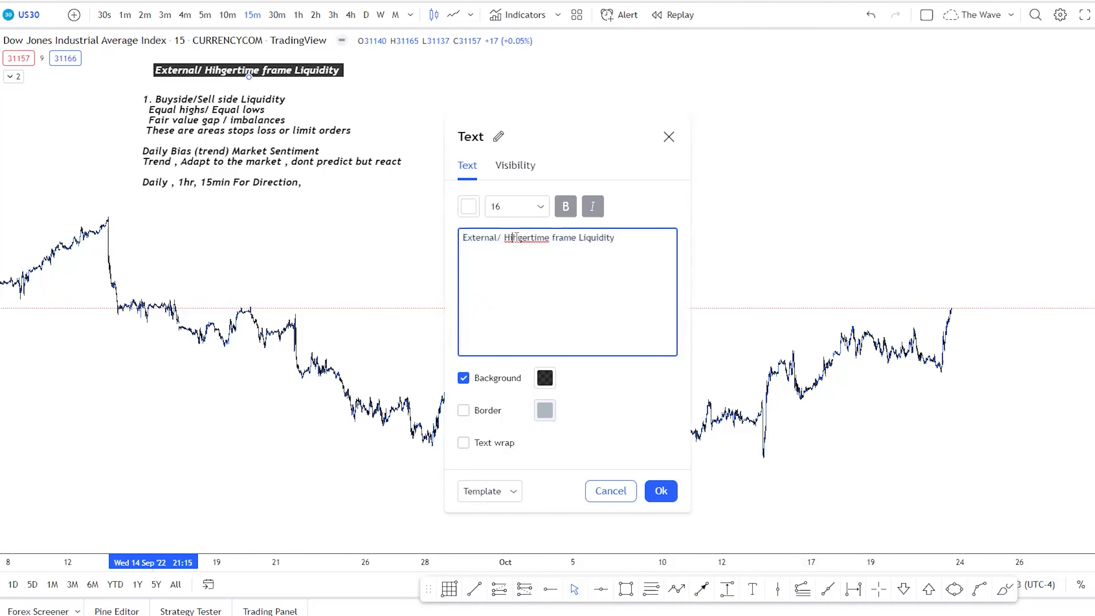
pyautogui.rightClick(517, 242)
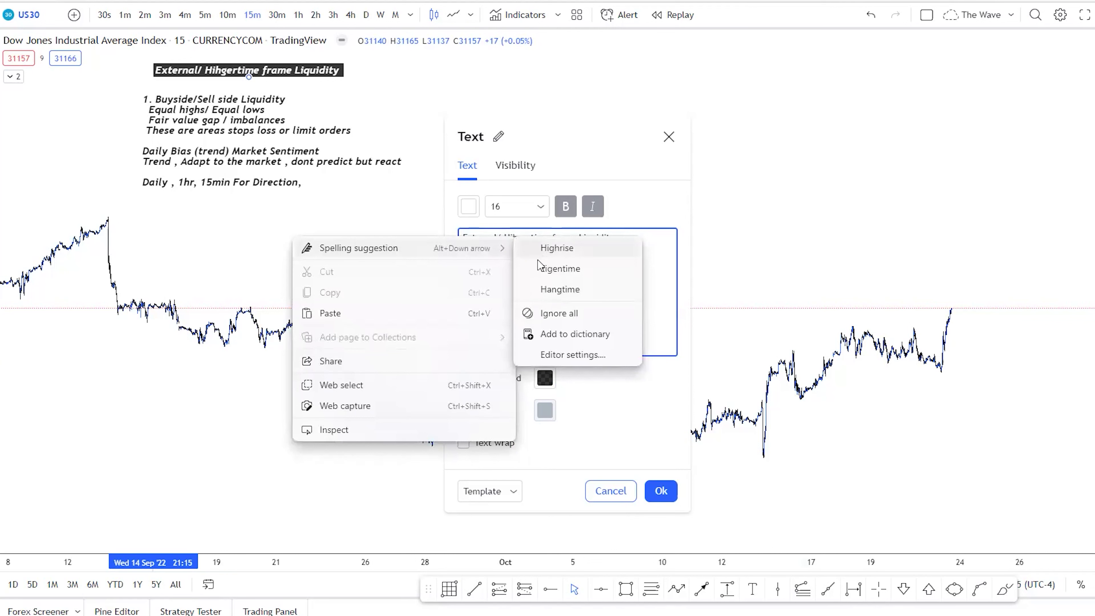
pyautogui.click(649, 263)
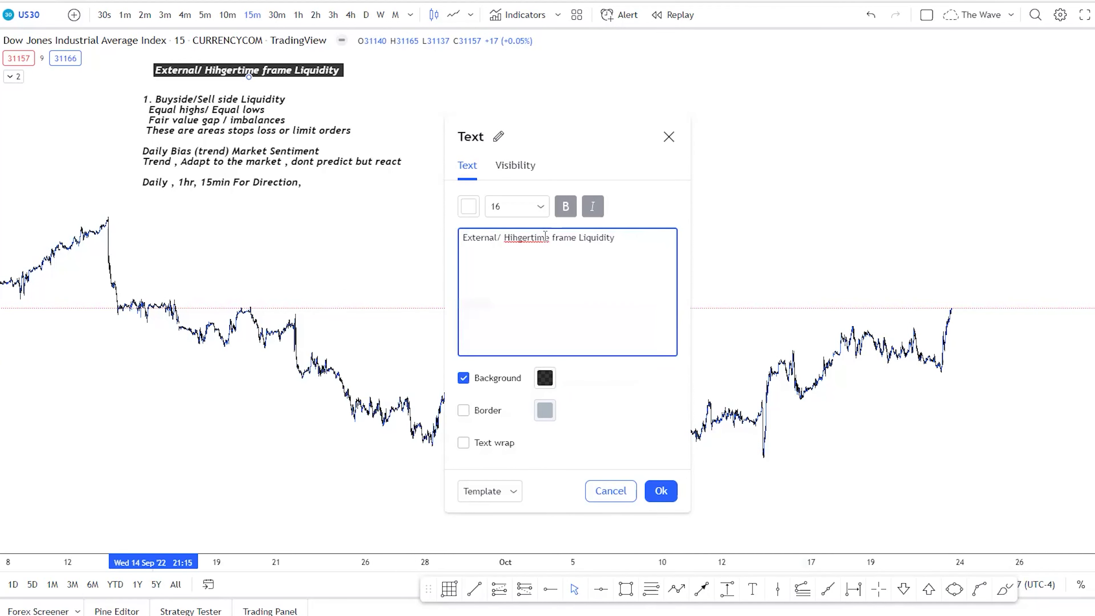
pyautogui.rightClick(531, 237)
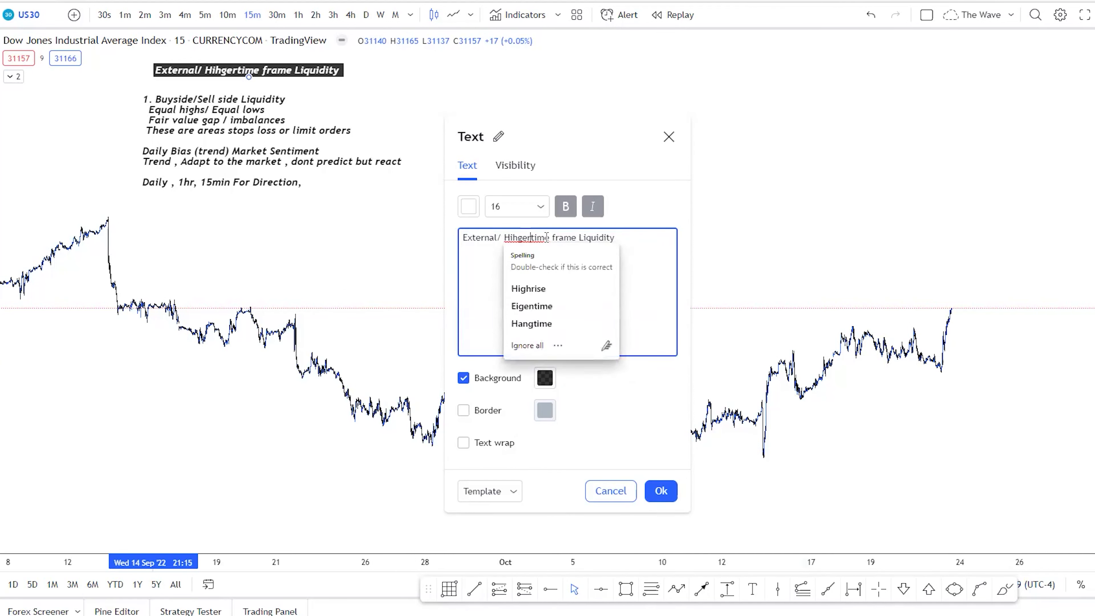
pyautogui.rightClick(526, 238)
pyautogui.click(556, 250)
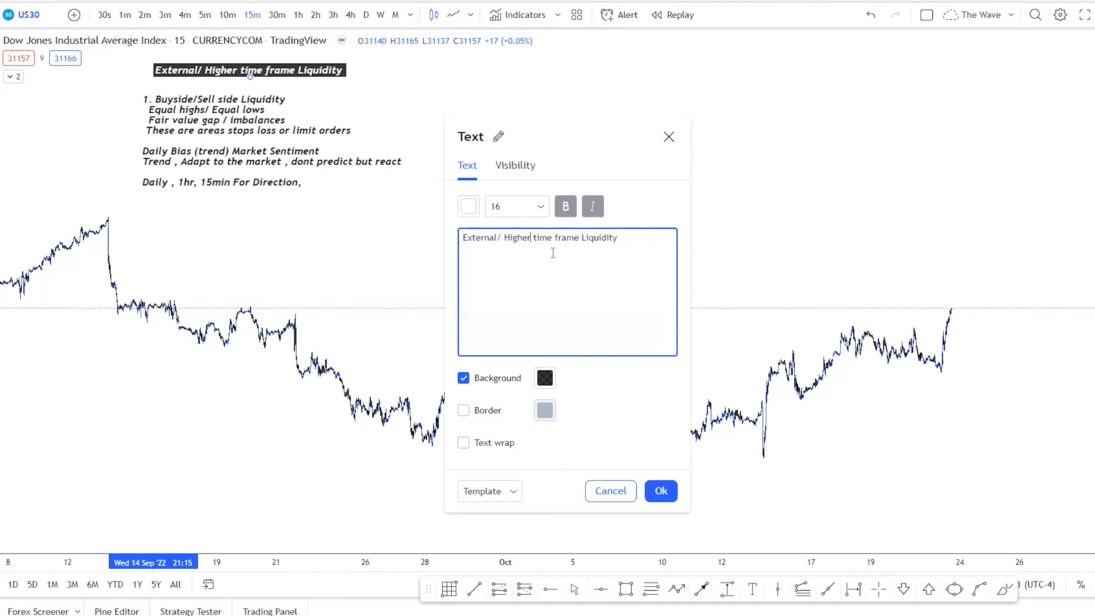
pyautogui.click(660, 491)
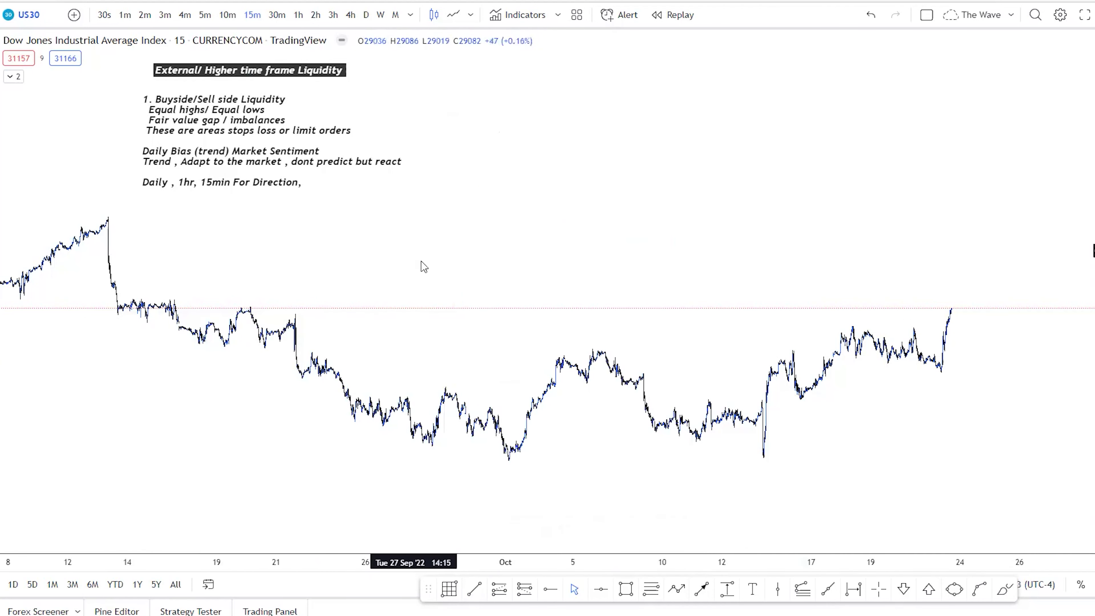
pyautogui.click(201, 80)
pyautogui.moveTo(202, 80); pyautogui.dragTo(193, 81)
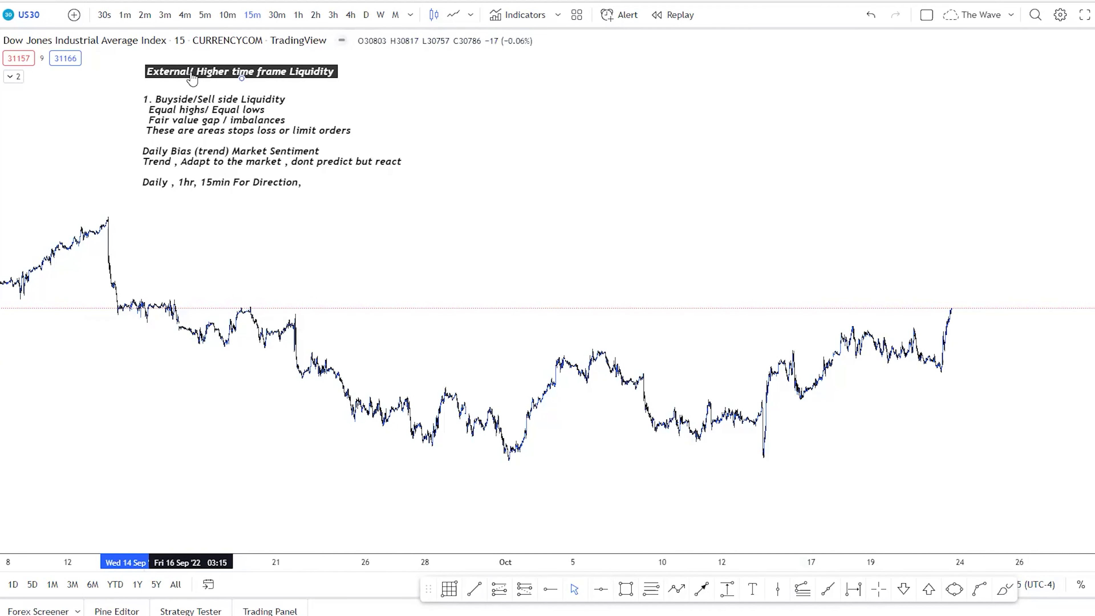
# Clone the liquidity note and its heading, and place the copies beside the originals at about 28 Sep '22.
pyautogui.click(268, 326)
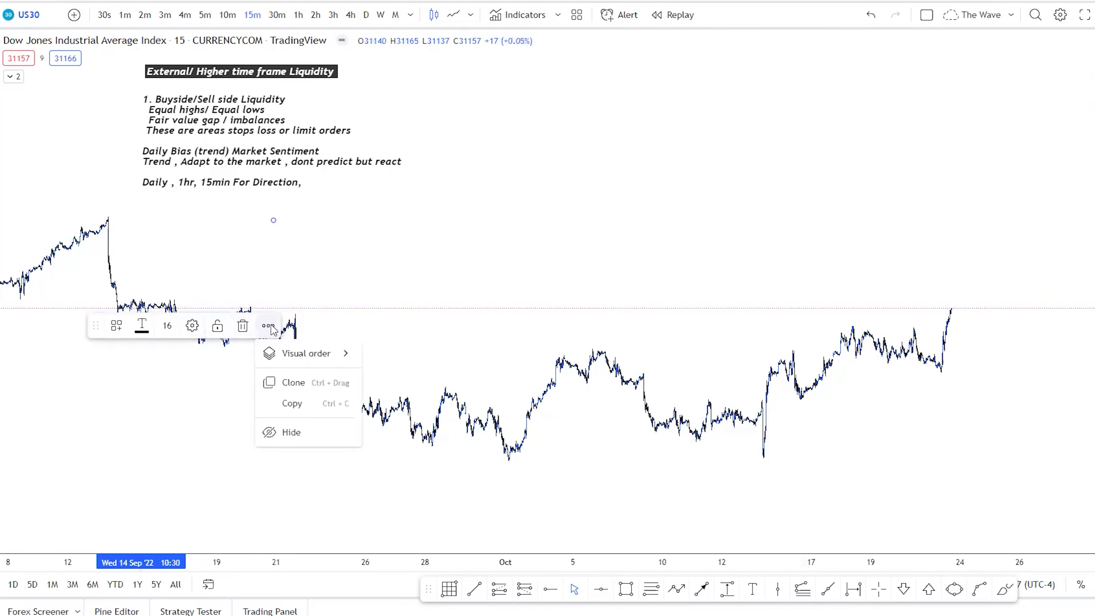
pyautogui.click(301, 385)
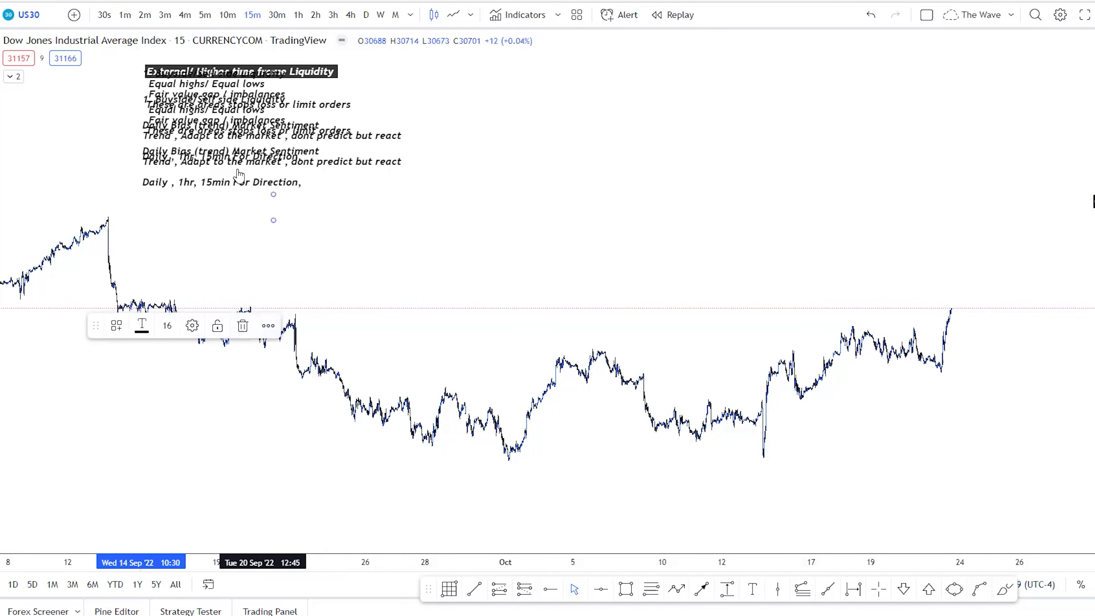
pyautogui.moveTo(303, 177)
pyautogui.mouseDown()
pyautogui.moveTo(573, 169)
pyautogui.moveTo(523, 169)
pyautogui.mouseUp()
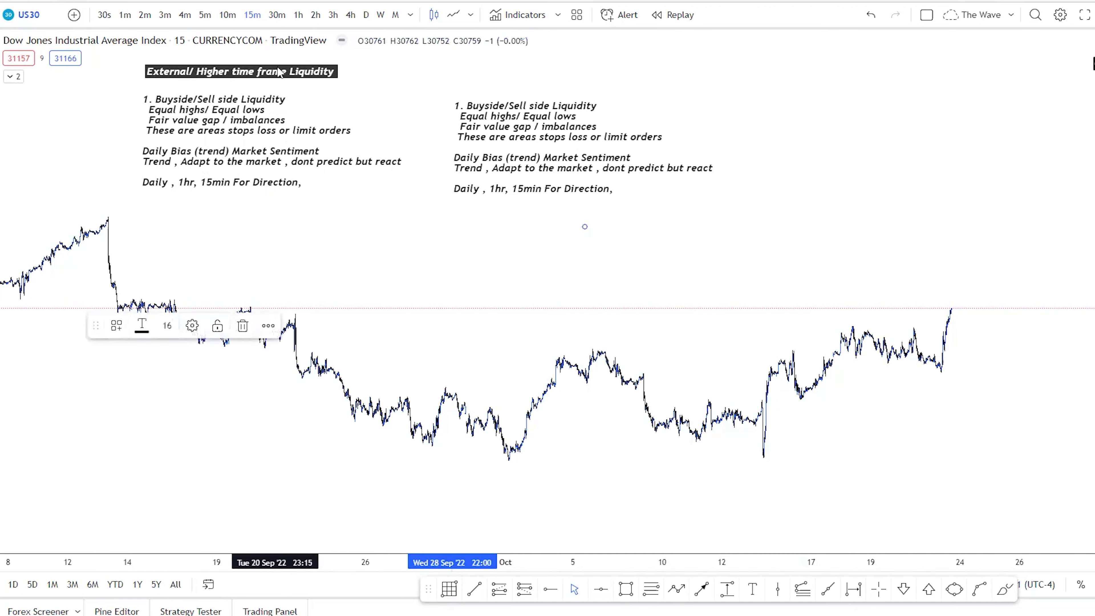
pyautogui.click(293, 326)
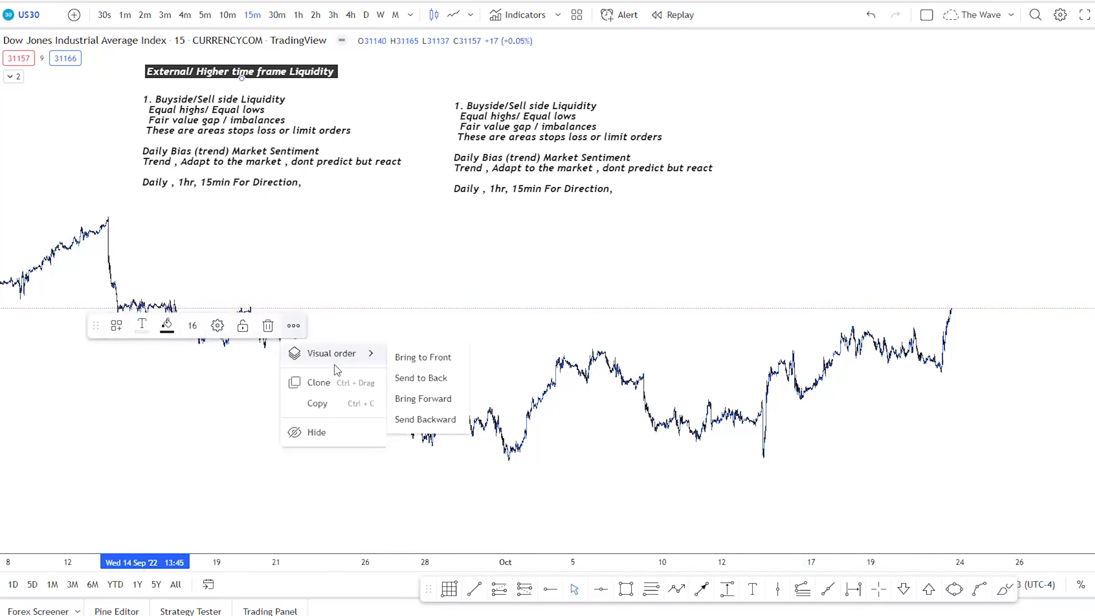
pyautogui.click(318, 386)
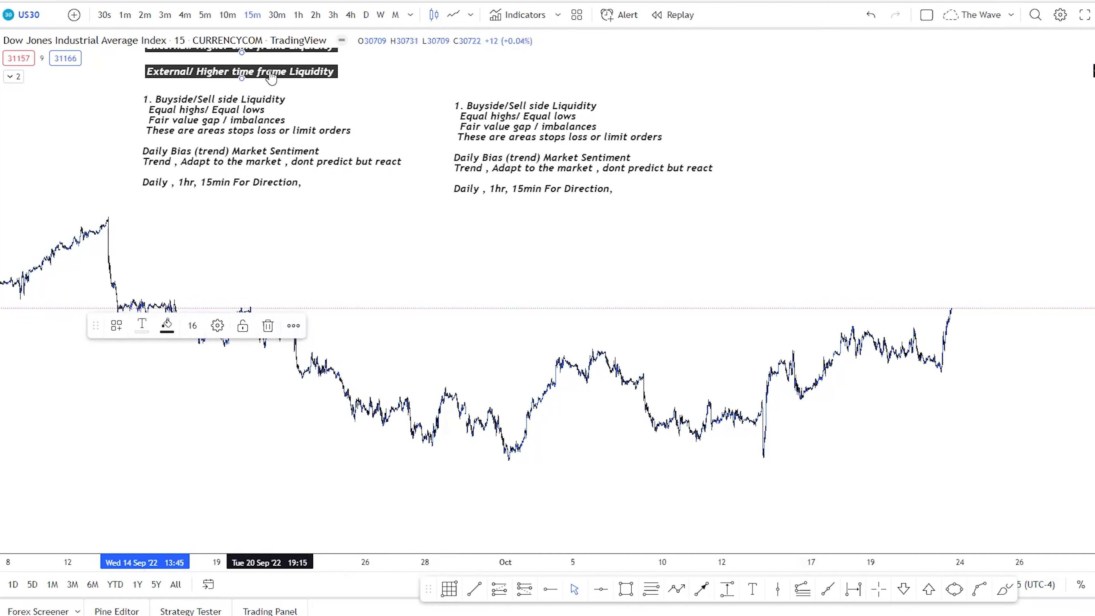
pyautogui.moveTo(247, 115)
pyautogui.mouseDown()
pyautogui.moveTo(288, 204)
pyautogui.moveTo(258, 116)
pyautogui.moveTo(525, 103)
pyautogui.mouseUp()
# Retitle the copied heading "Internal Liquidity / Lower tiem frame Liquidity" and nudge it level with the external liquidity heading.
pyautogui.doubleClick(525, 98)
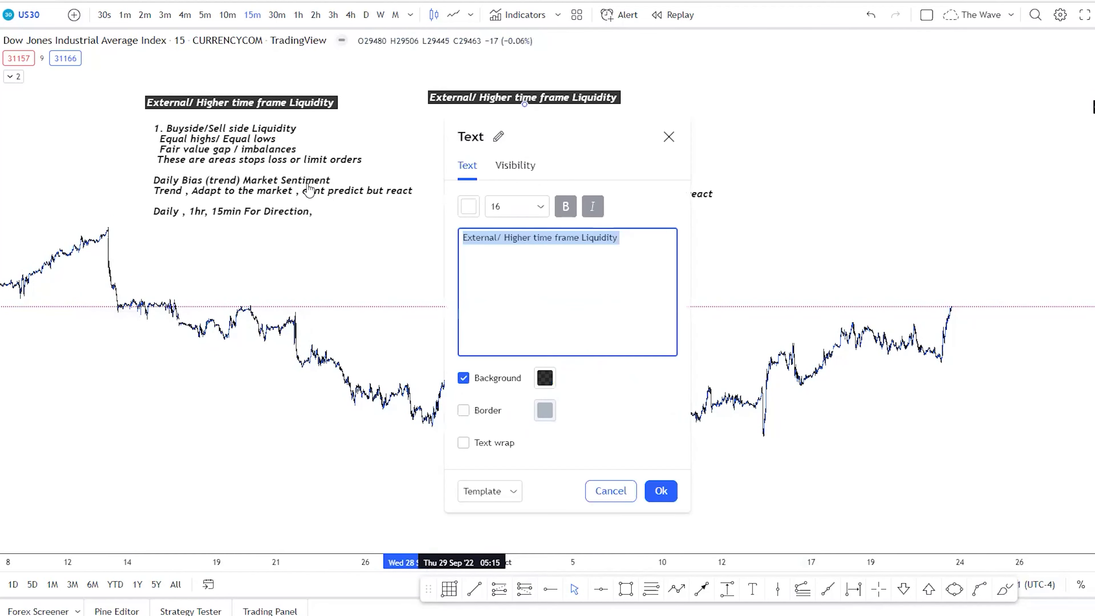
pyautogui.write('I')
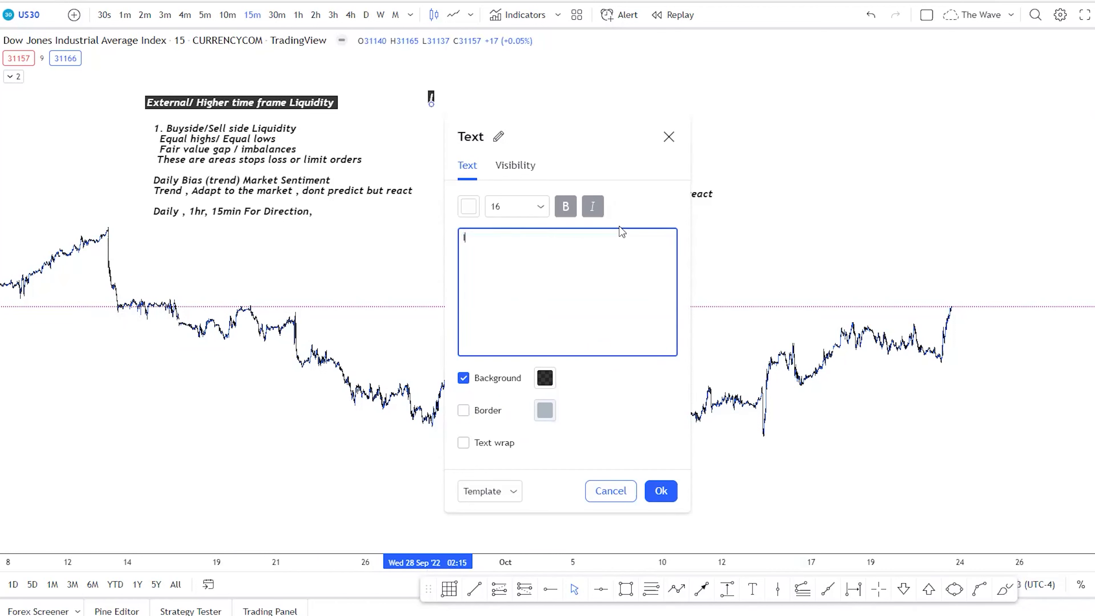
pyautogui.write('nternal Liquidity /')
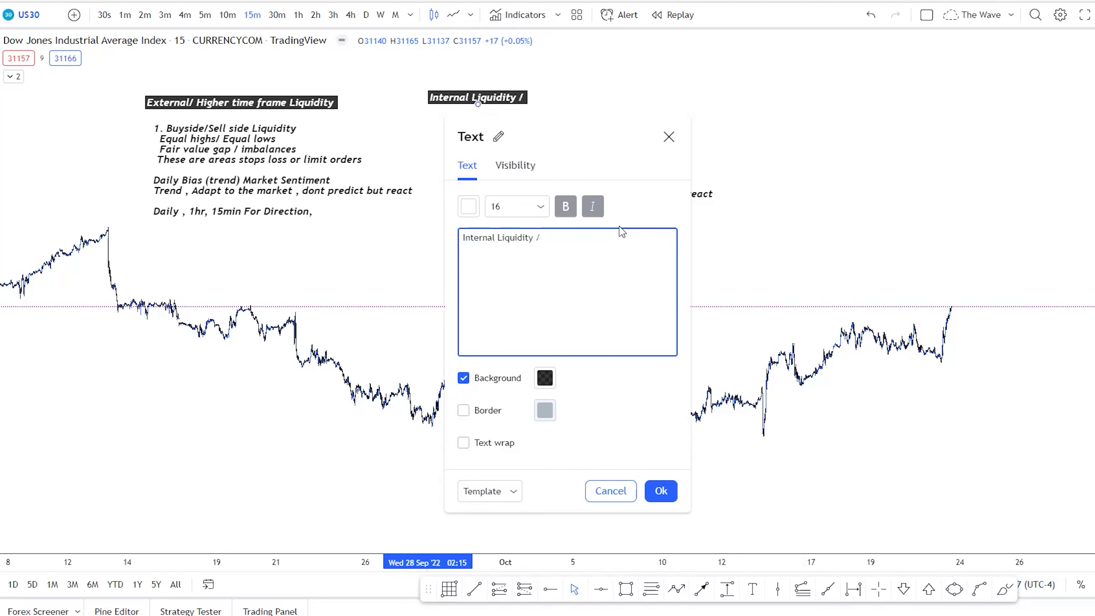
pyautogui.write(' Lower tiem ')
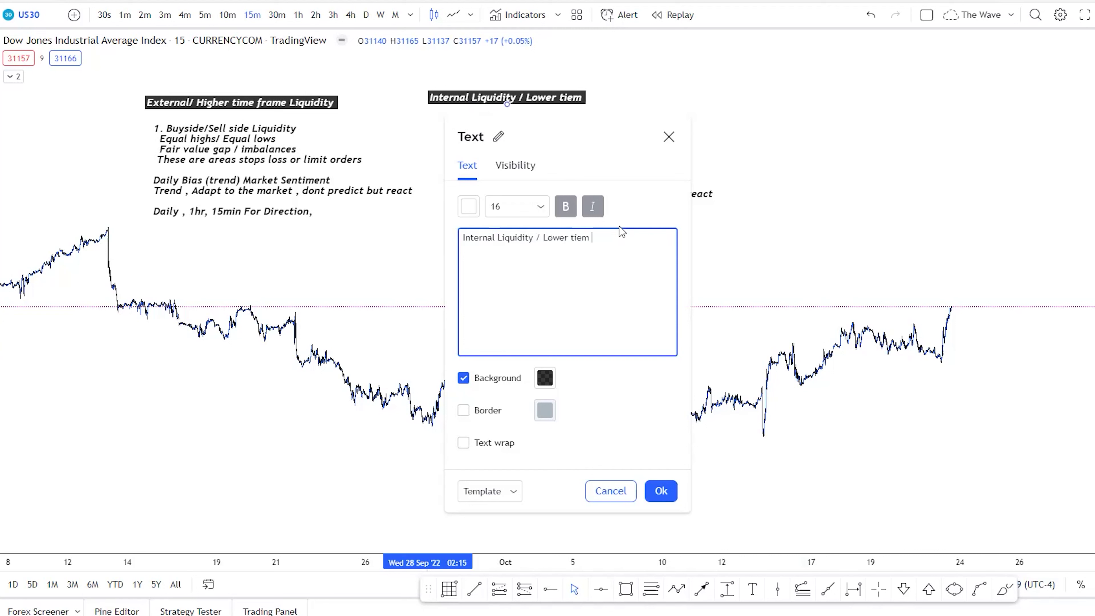
pyautogui.write('frame')
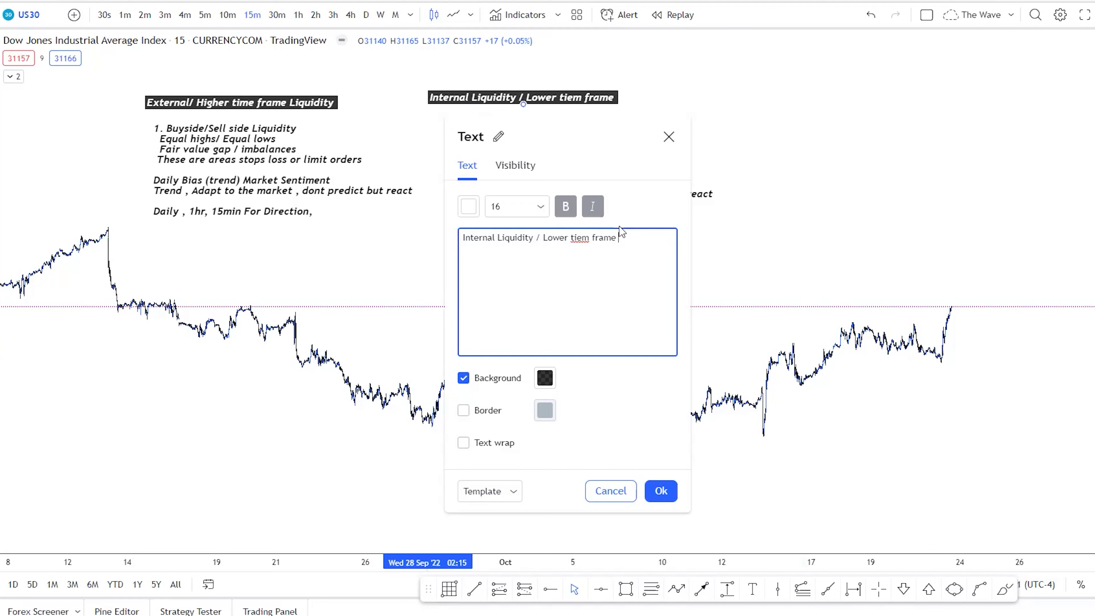
pyautogui.write(' Liquidity')
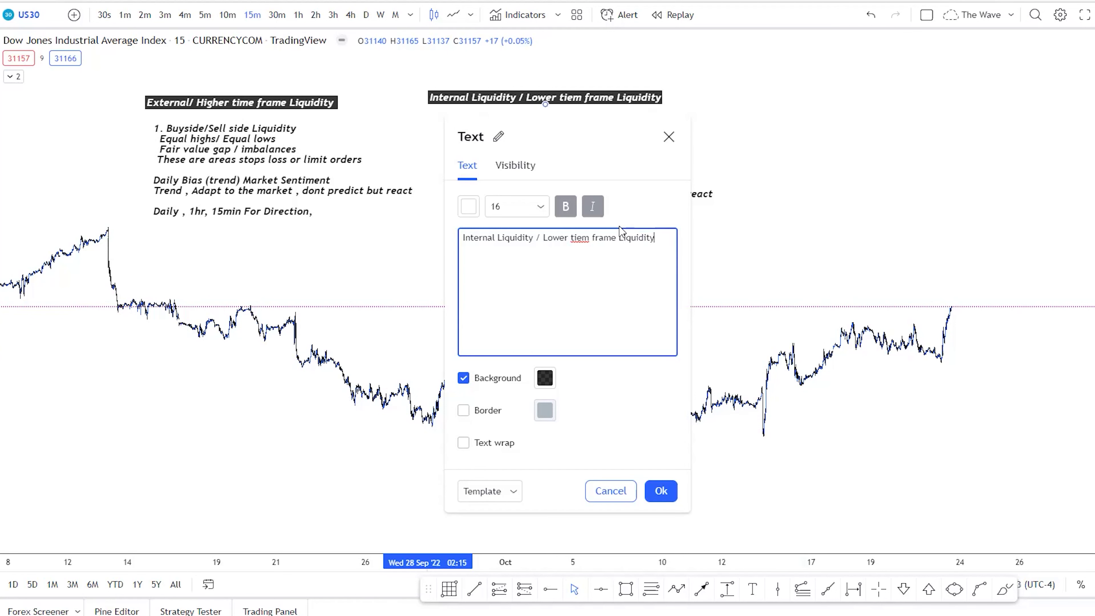
pyautogui.click(661, 490)
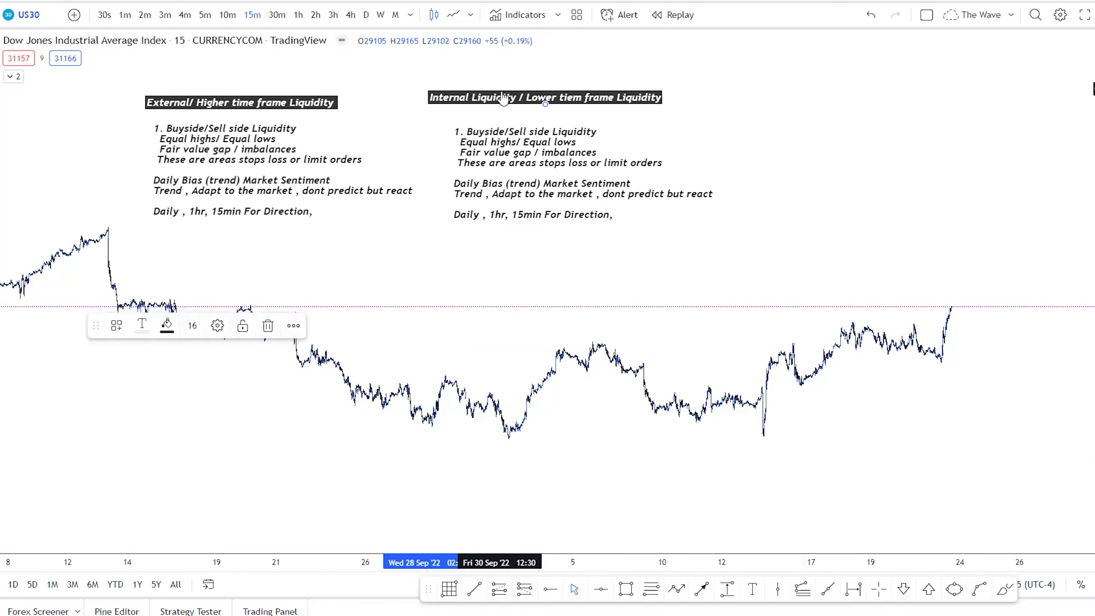
pyautogui.moveTo(503, 98); pyautogui.dragTo(507, 102)
# Shift the copied note slightly under the internal liquidity heading, and move the floating drawing-properties bar clear of the candles.
pyautogui.moveTo(416, 221); pyautogui.dragTo(404, 223)
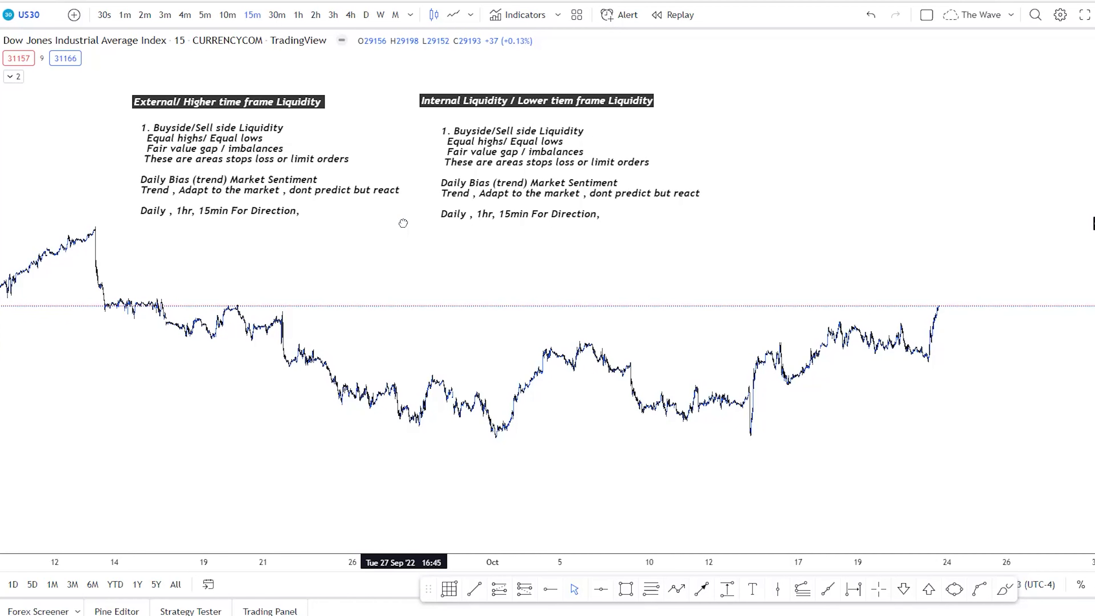
pyautogui.moveTo(403, 223); pyautogui.dragTo(394, 225)
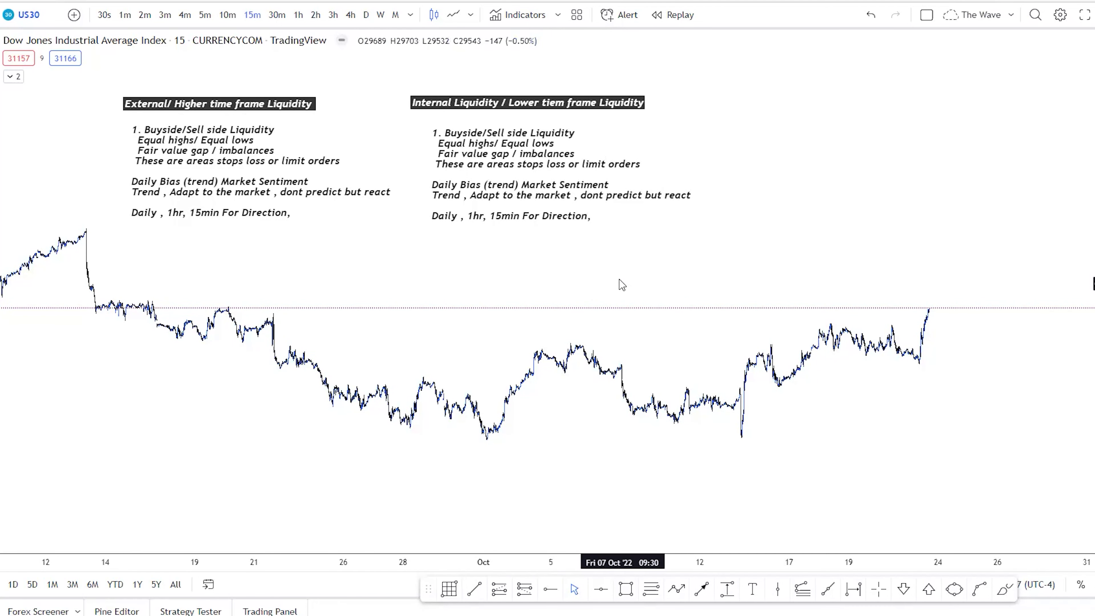
pyautogui.moveTo(484, 167); pyautogui.dragTo(482, 160)
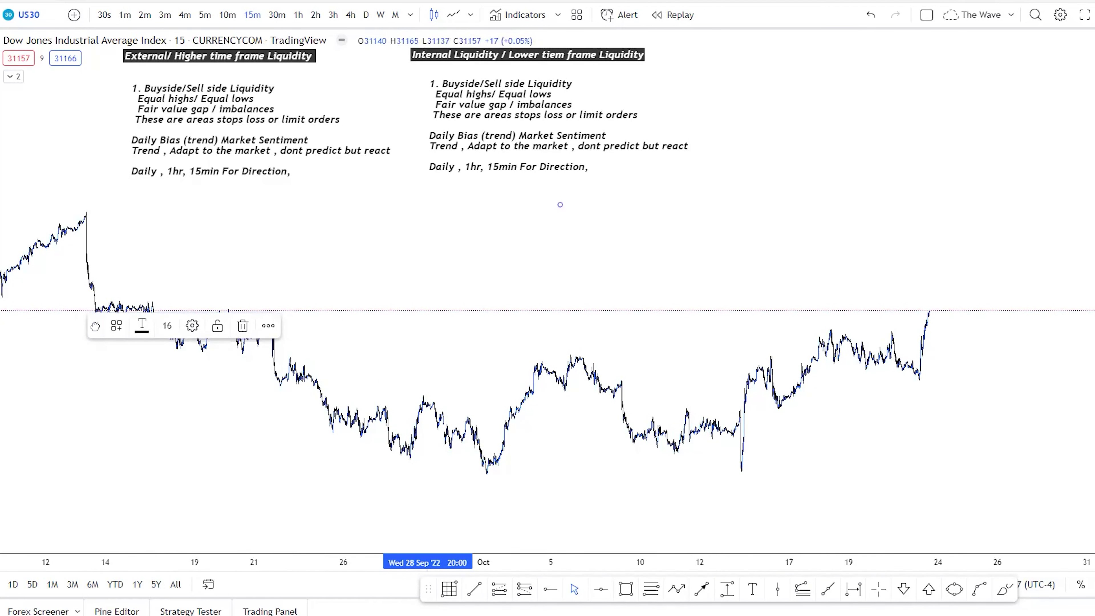
pyautogui.moveTo(95, 326); pyautogui.dragTo(82, 407)
pyautogui.click(307, 473)
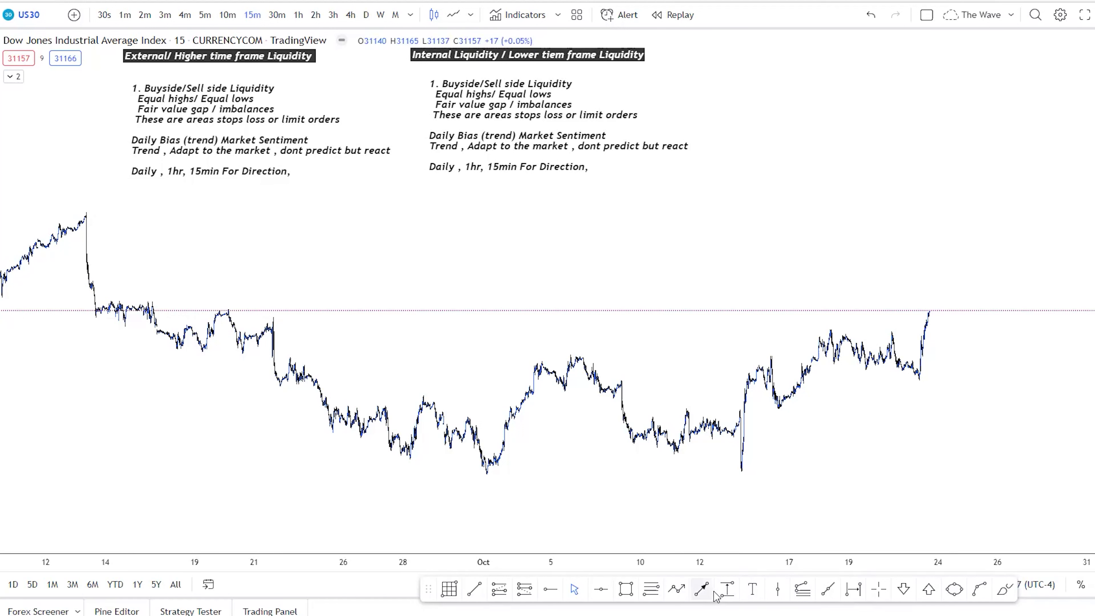
# Add a text heading reading "New York Zillzone" at about 17 Oct '22, and raise it closer to the other headings' level.
pyautogui.click(753, 591)
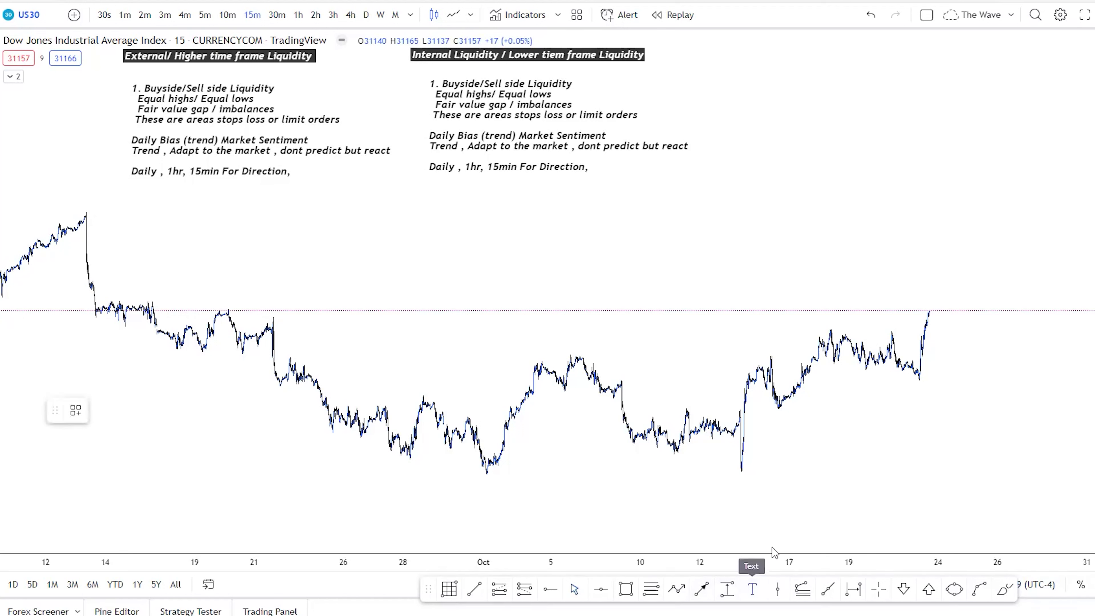
pyautogui.click(803, 144)
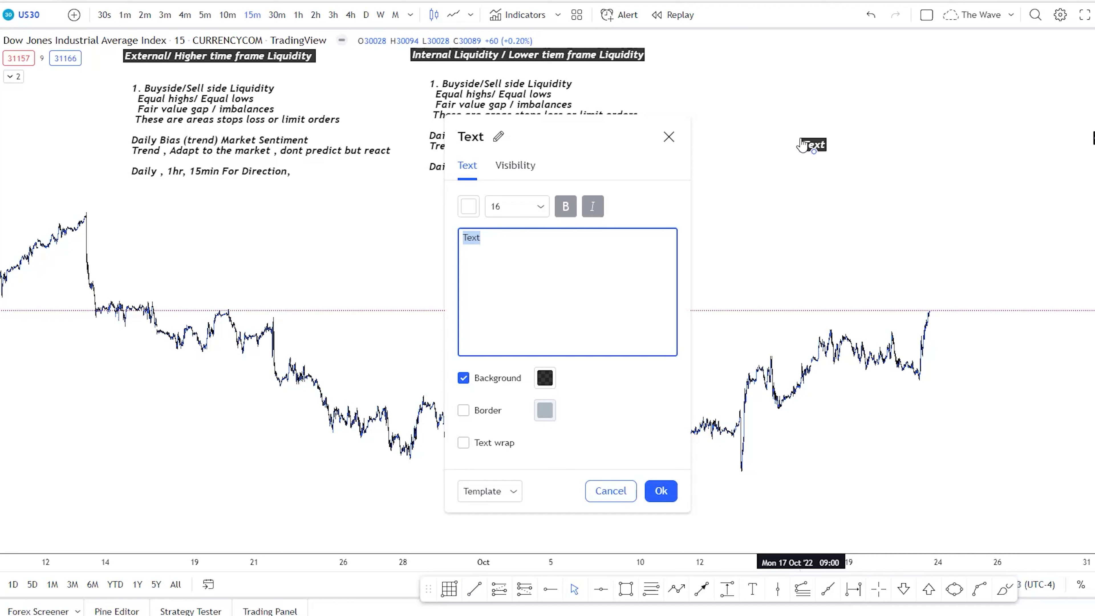
pyautogui.press('BackSpace')
pyautogui.write('New York Zillzone')
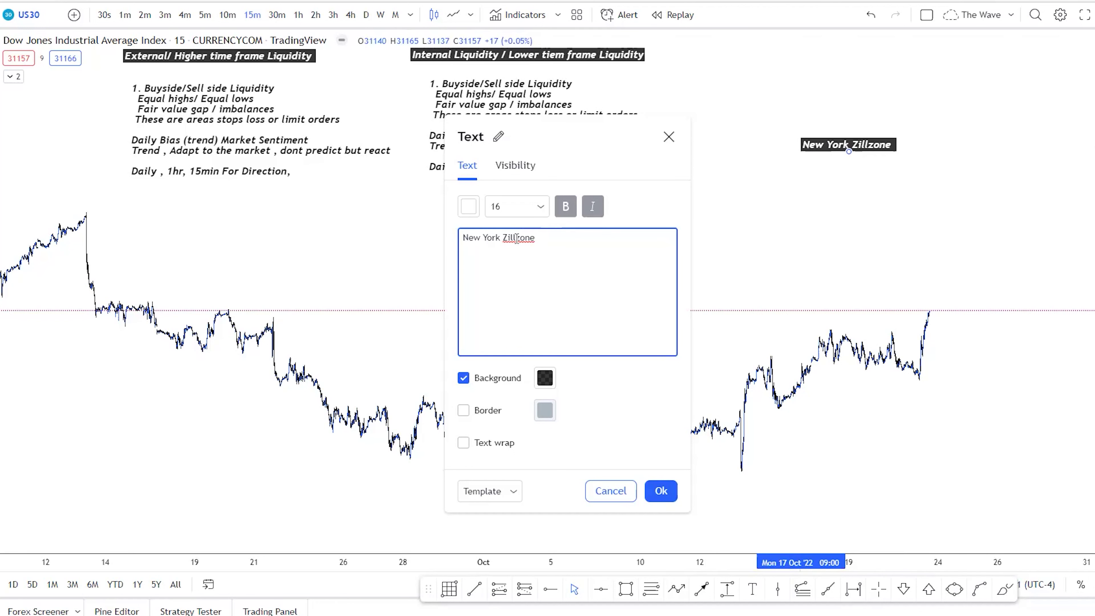
pyautogui.click(660, 491)
pyautogui.moveTo(826, 128); pyautogui.dragTo(830, 85)
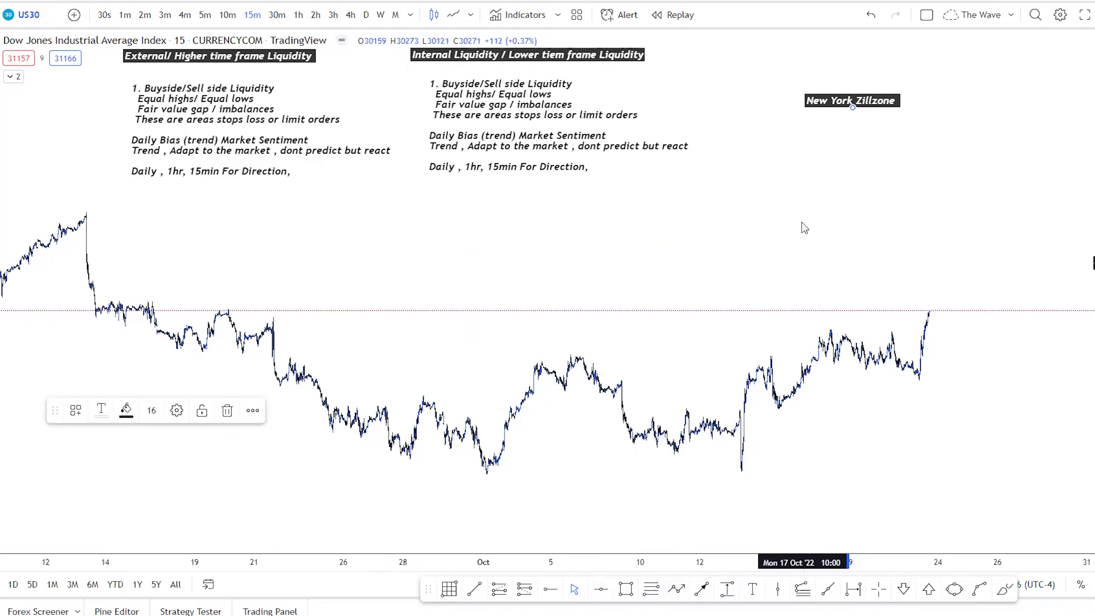
pyautogui.click(813, 155)
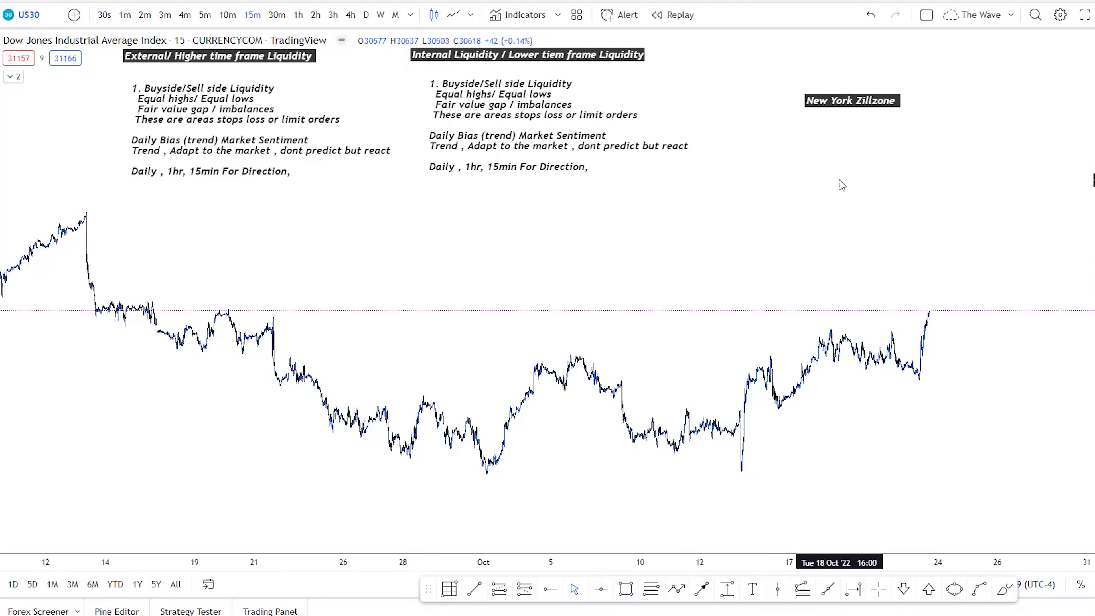
# Place a new text below the New York heading at about 14 Oct '22, with no background and black text.
pyautogui.click(752, 589)
pyautogui.click(781, 169)
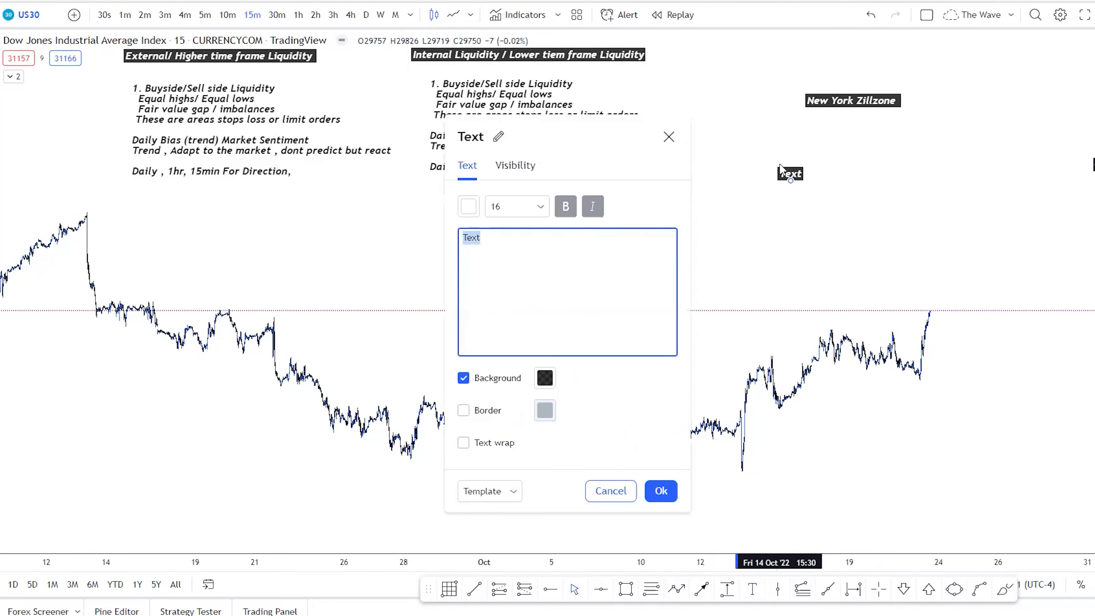
pyautogui.click(464, 378)
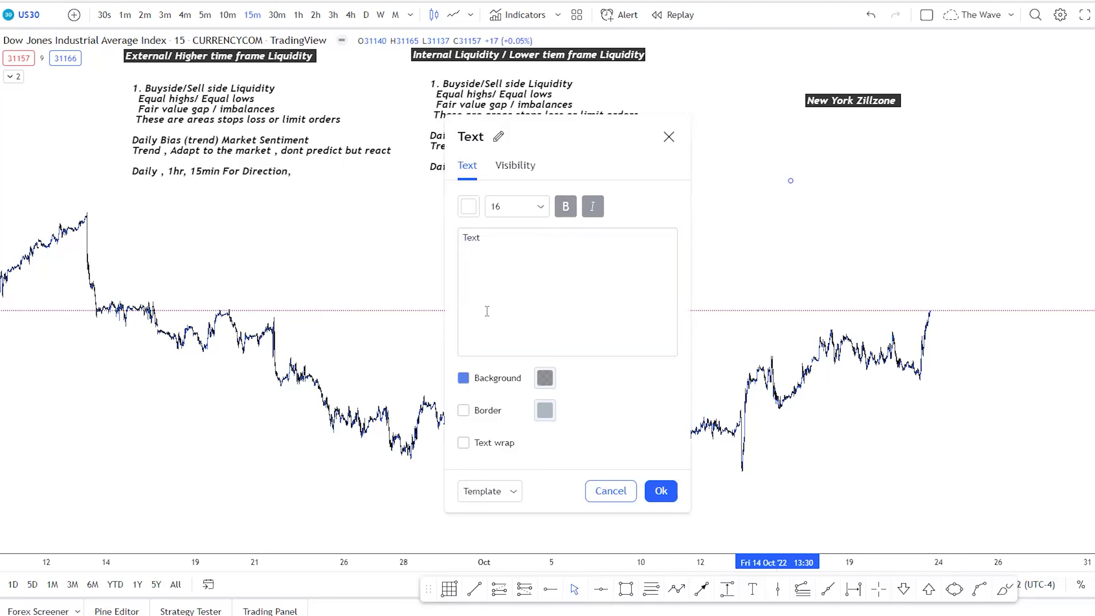
pyautogui.click(469, 206)
pyautogui.click(600, 233)
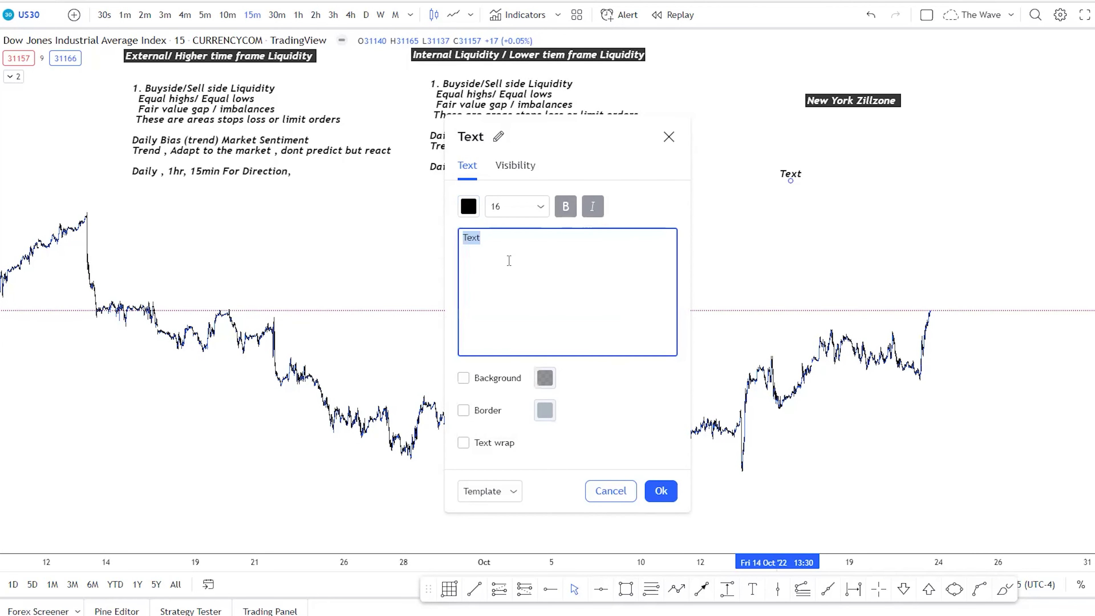
# Write "7 am - 12am NY Time" in the new text below the New York heading.
pyautogui.write('Dai')
pyautogui.press('BackSpace')
pyautogui.press('BackSpace')
pyautogui.press('BackSpace')
pyautogui.write('7 am - 10')
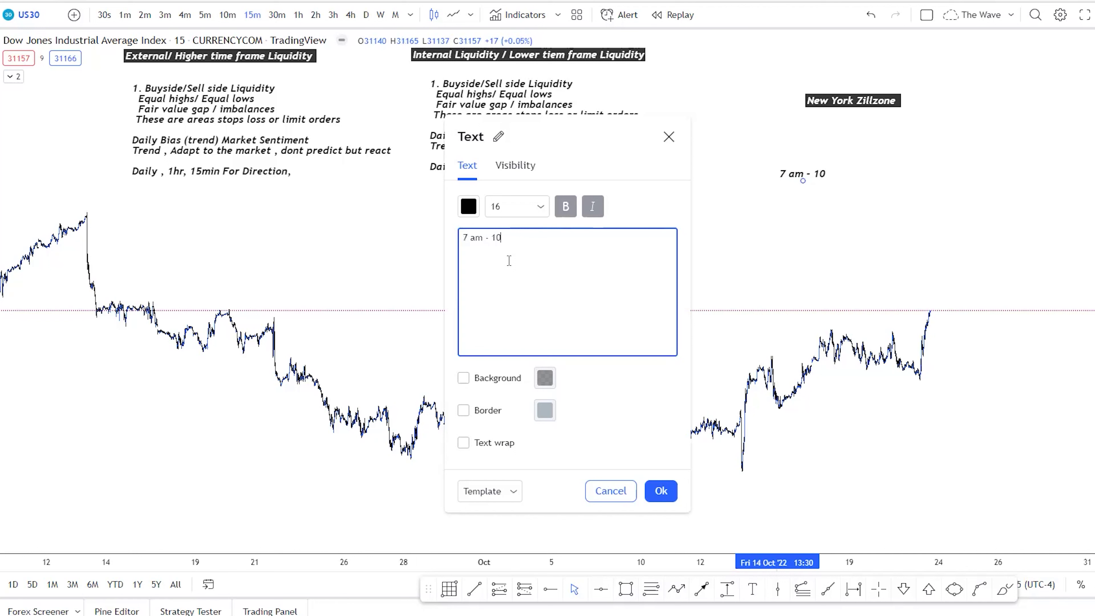
pyautogui.press('BackSpace')
pyautogui.write('2am N')
pyautogui.write('Y Time')
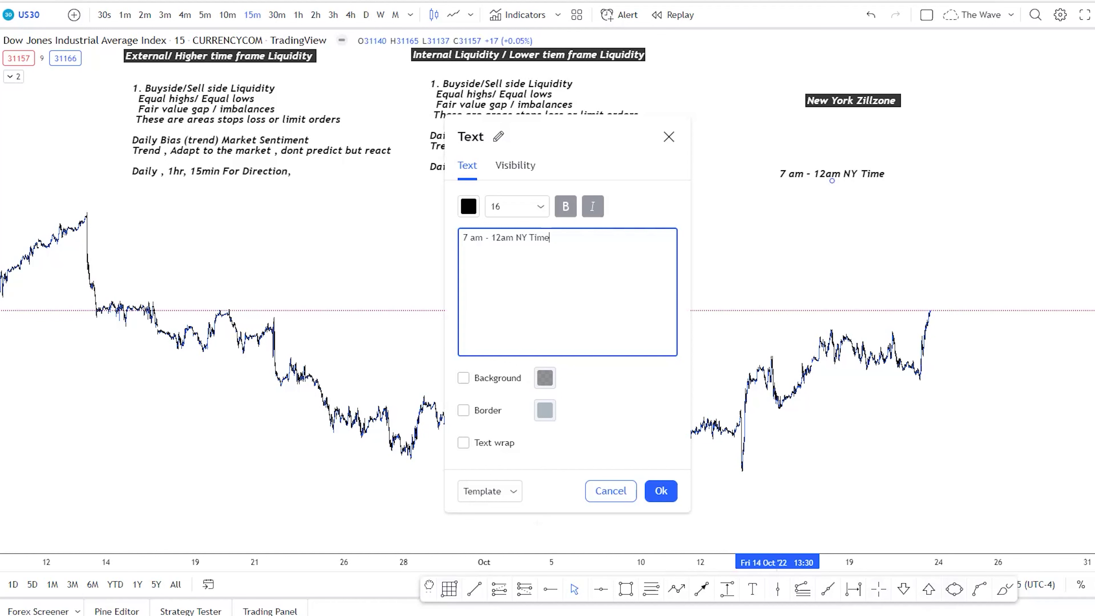
# Choose the (UTC-4) New York time zone for the chart, and reposition the floating favourite drawing tools bar below the time axis.
pyautogui.moveTo(429, 586); pyautogui.dragTo(335, 572)
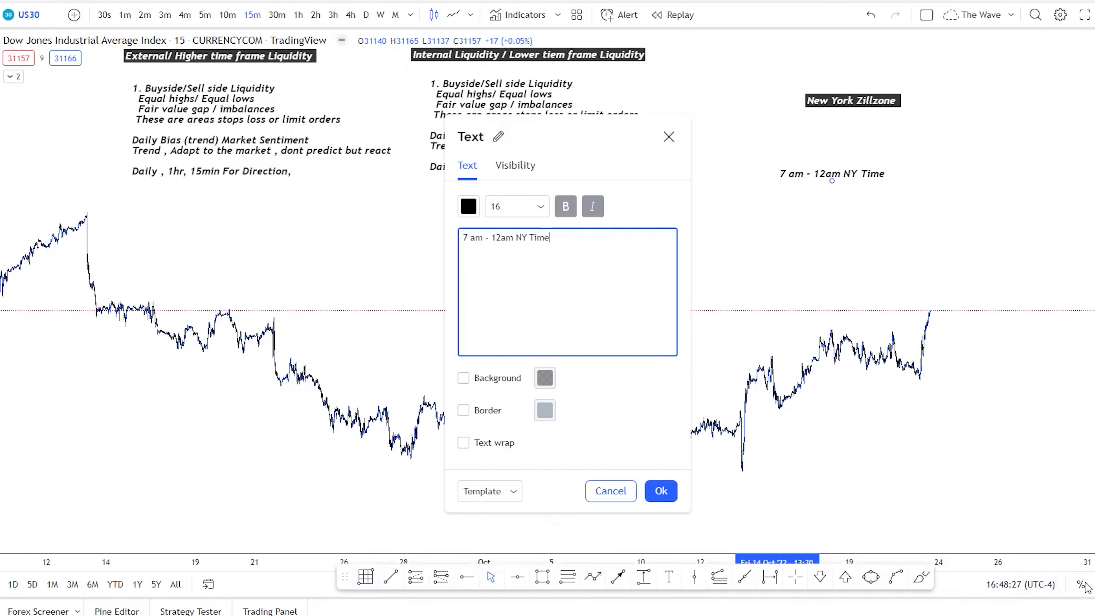
pyautogui.click(1035, 586)
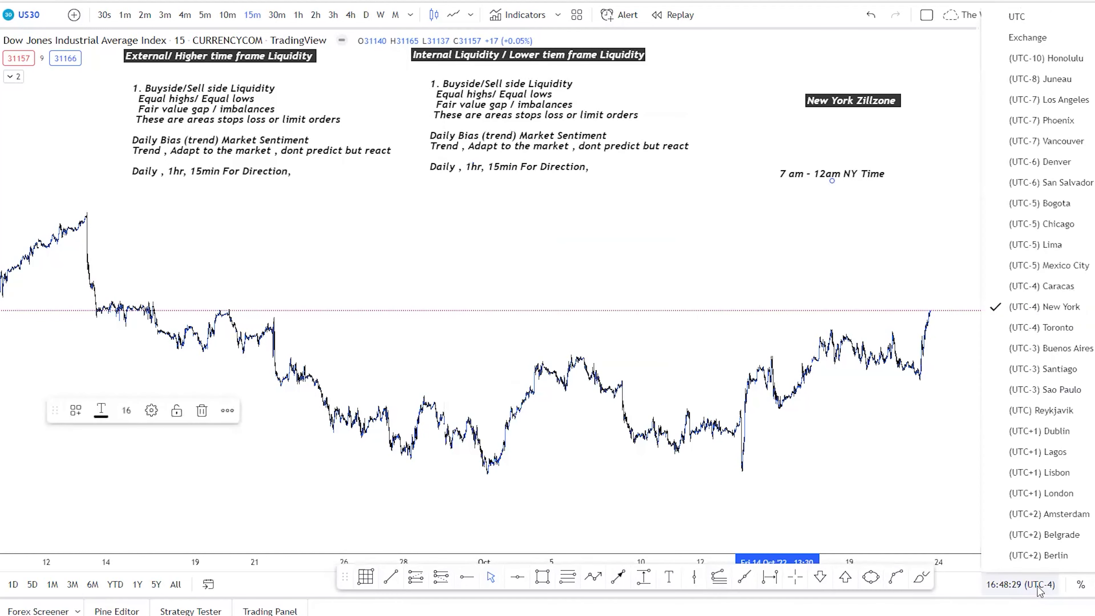
pyautogui.click(1055, 309)
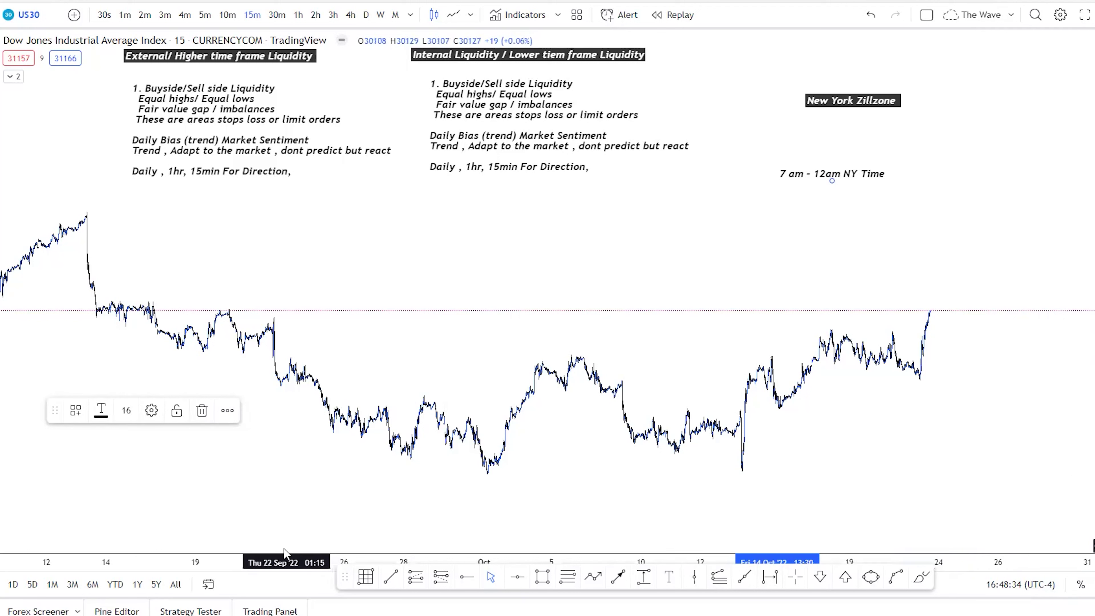
pyautogui.moveTo(344, 575); pyautogui.dragTo(372, 600)
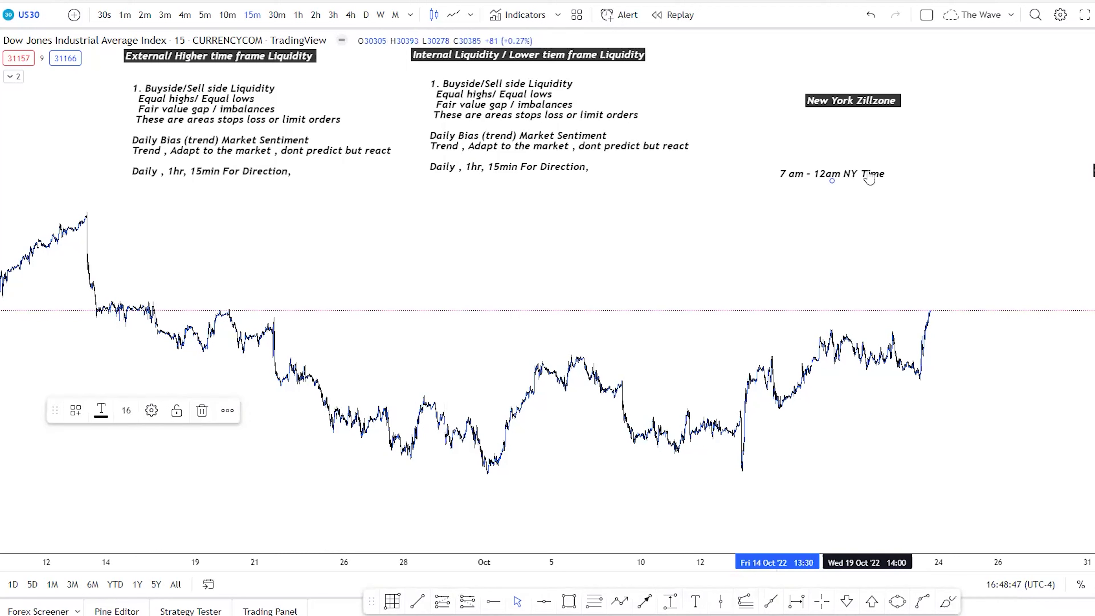
# Raise the 7 am note directly under the New York heading, and place a new text below it at about 17 Oct '22.
pyautogui.moveTo(870, 176); pyautogui.dragTo(885, 116)
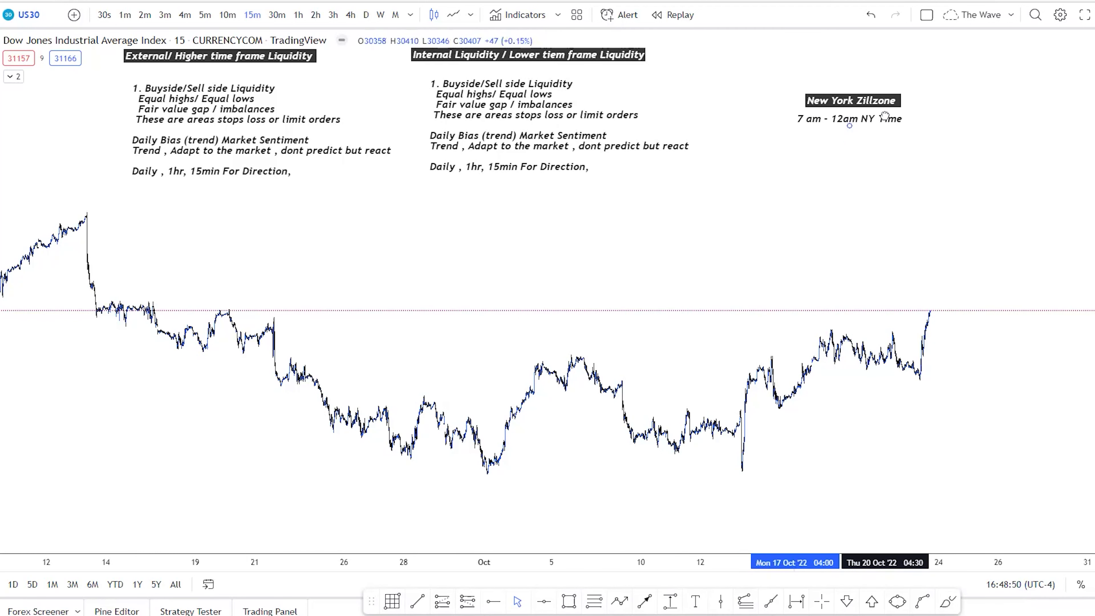
pyautogui.click(826, 188)
pyautogui.click(695, 602)
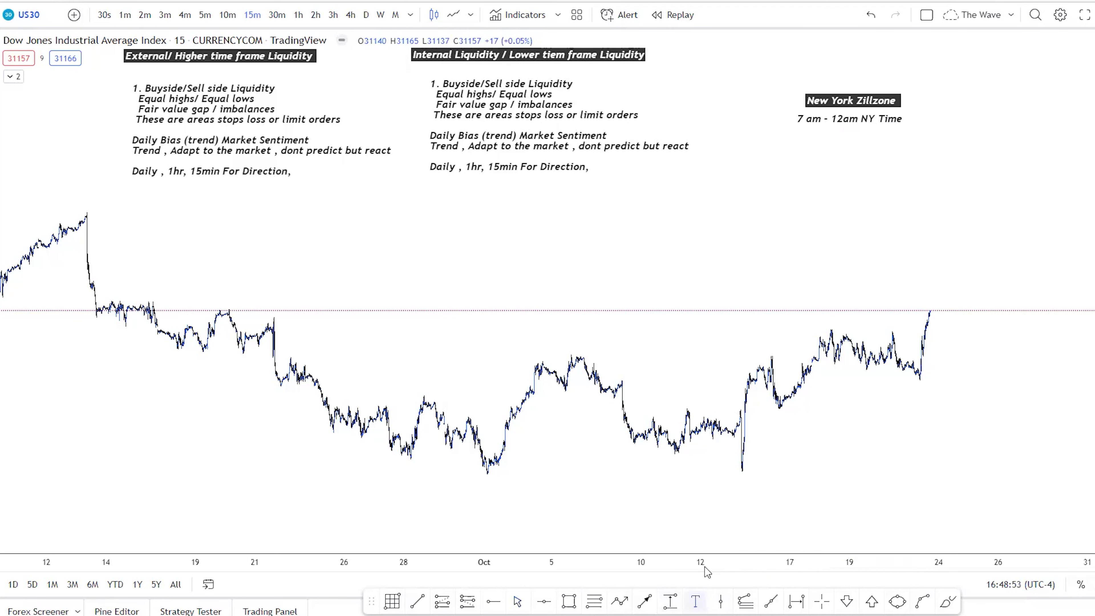
pyautogui.click(798, 189)
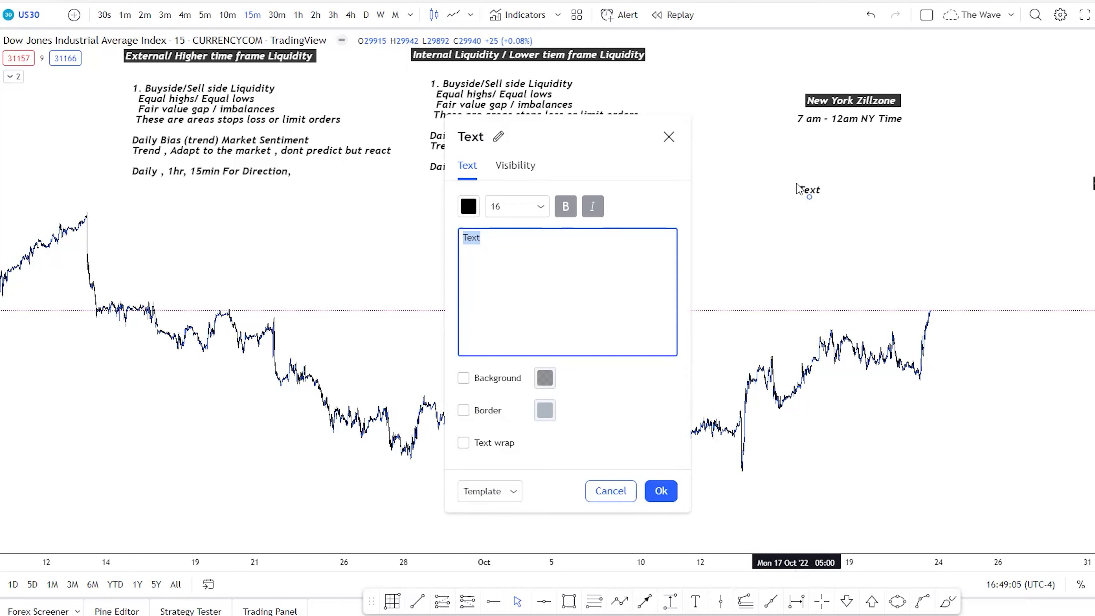
# Write "830 am Key time - Stock exchange open" in the new text, and raise it to just below the 7 am note.
pyautogui.write('The')
pyautogui.press('BackSpace')
pyautogui.press('BackSpace')
pyautogui.press('BackSpace')
pyautogui.write('830 am')
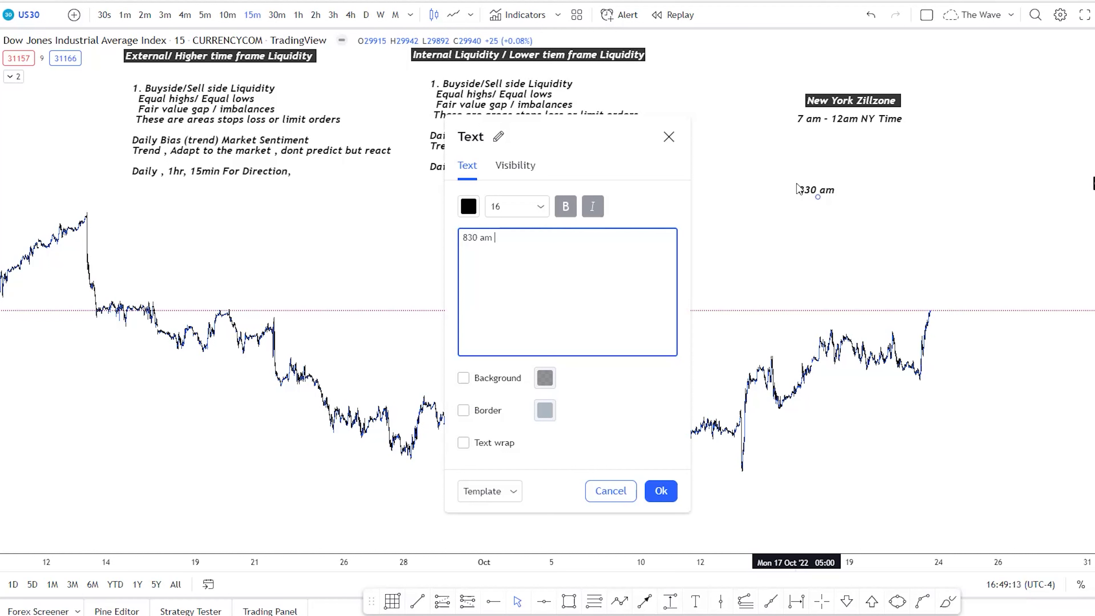
pyautogui.write(' Key time - N')
pyautogui.press('BackSpace')
pyautogui.write('St')
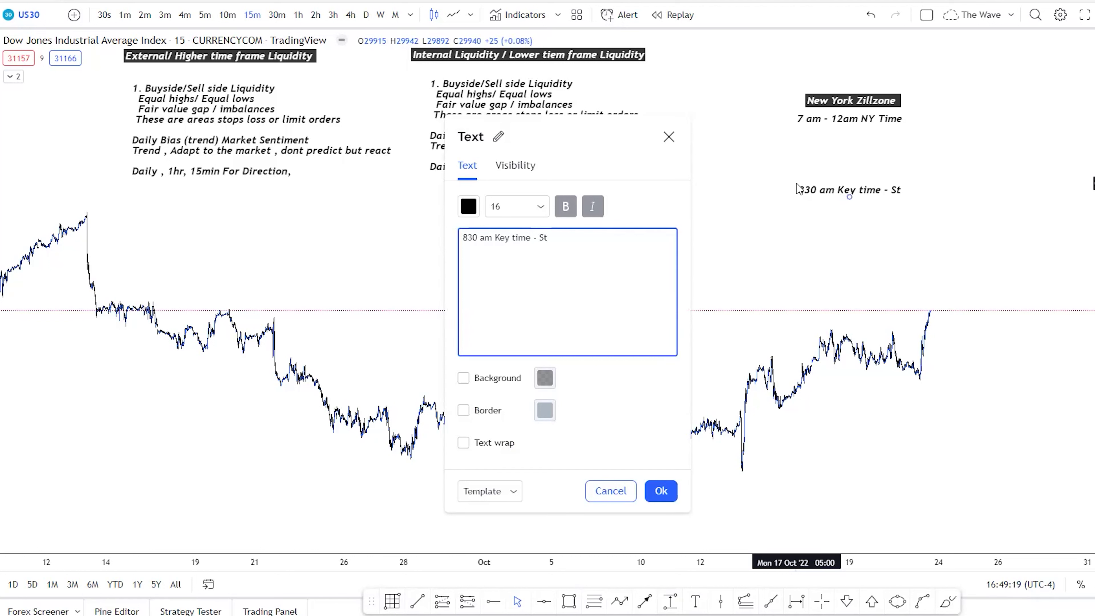
pyautogui.write('ock exhcange open')
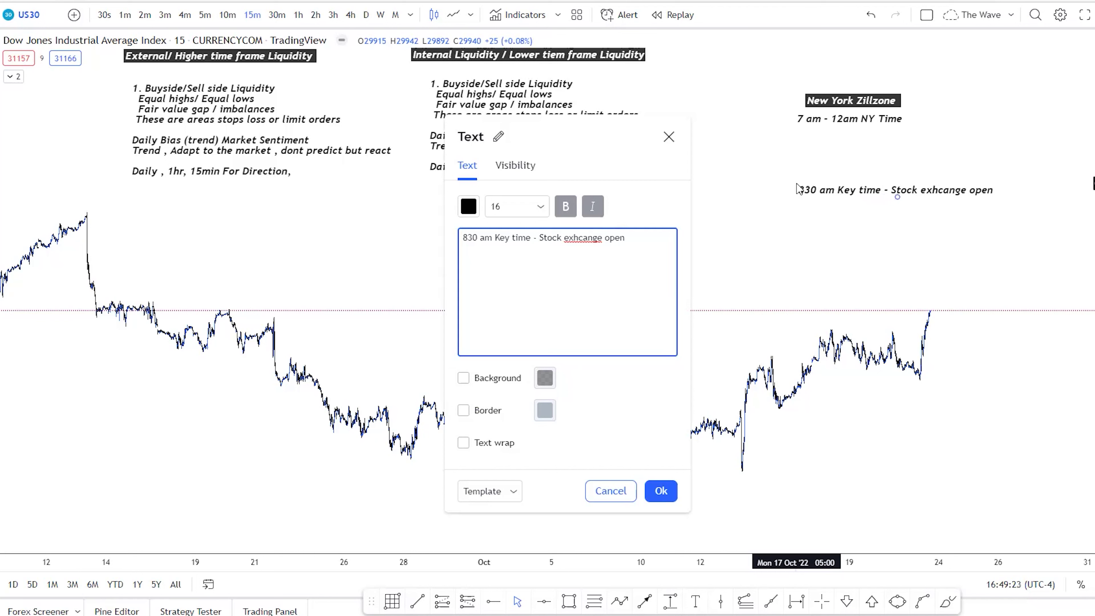
pyautogui.rightClick(581, 240)
pyautogui.click(604, 254)
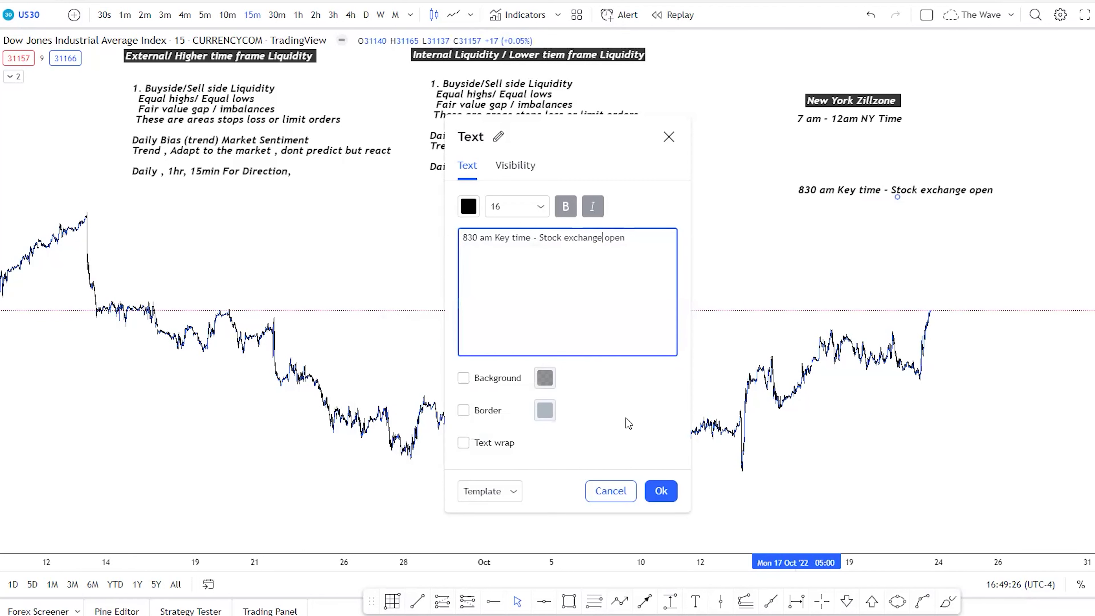
pyautogui.click(661, 491)
pyautogui.moveTo(832, 165); pyautogui.dragTo(822, 122)
pyautogui.click(810, 183)
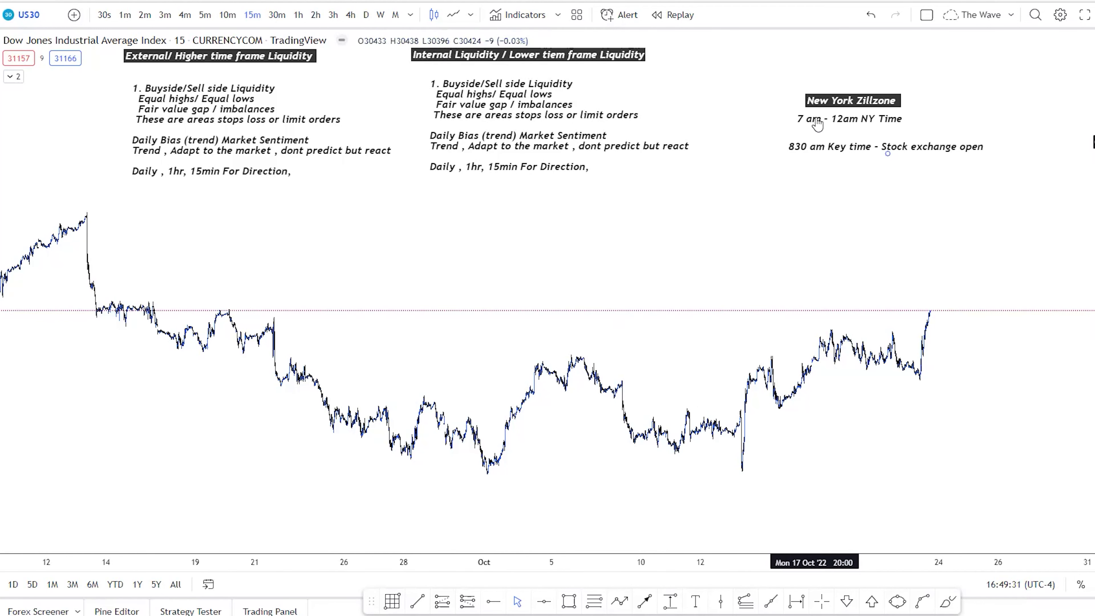
# Add a text note reading "930 am CME Open", and move it up directly under the 830 am note.
pyautogui.click(696, 601)
pyautogui.click(797, 191)
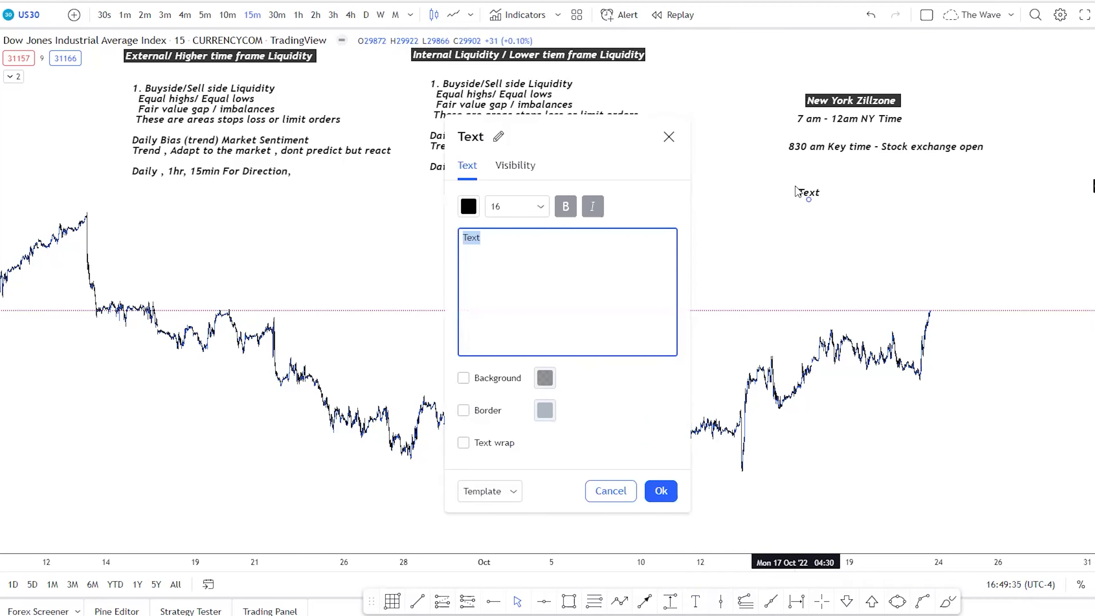
pyautogui.write('930')
pyautogui.write('CME')
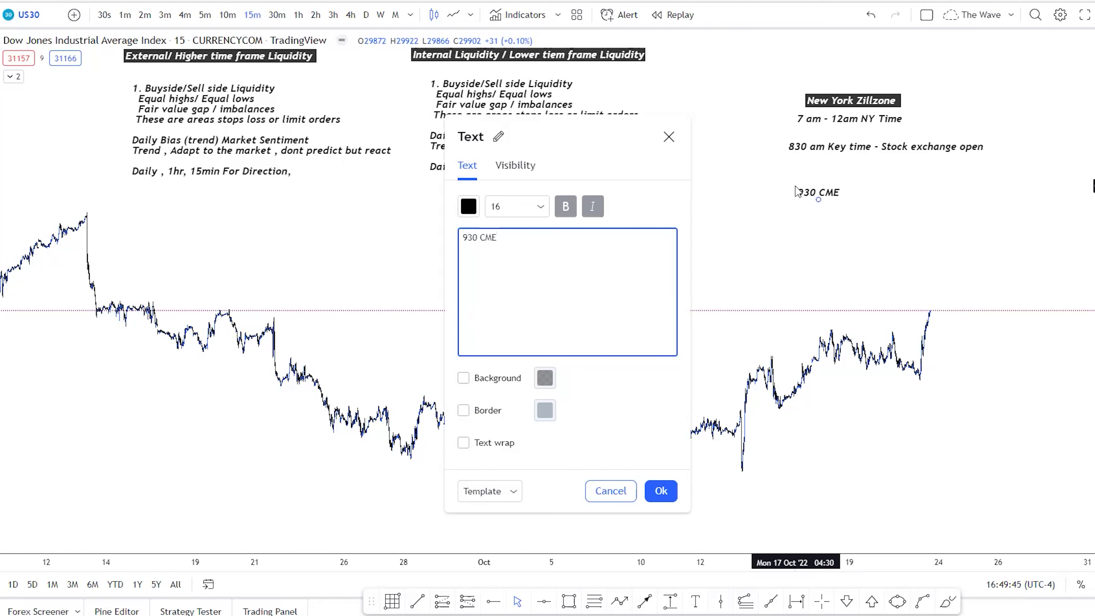
pyautogui.write(' Open')
pyautogui.click(478, 237)
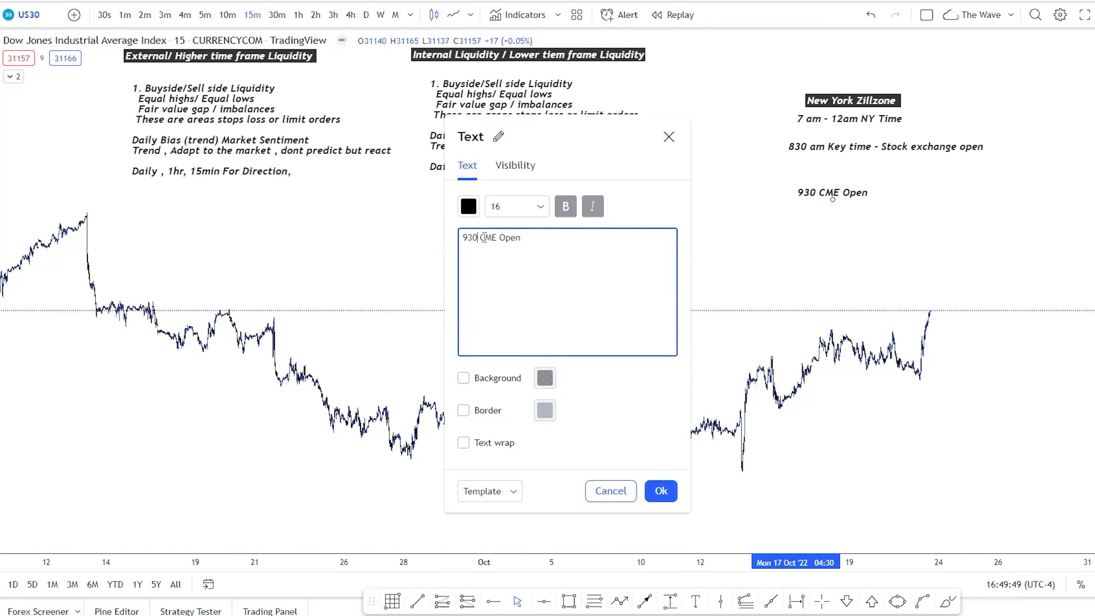
pyautogui.write('am')
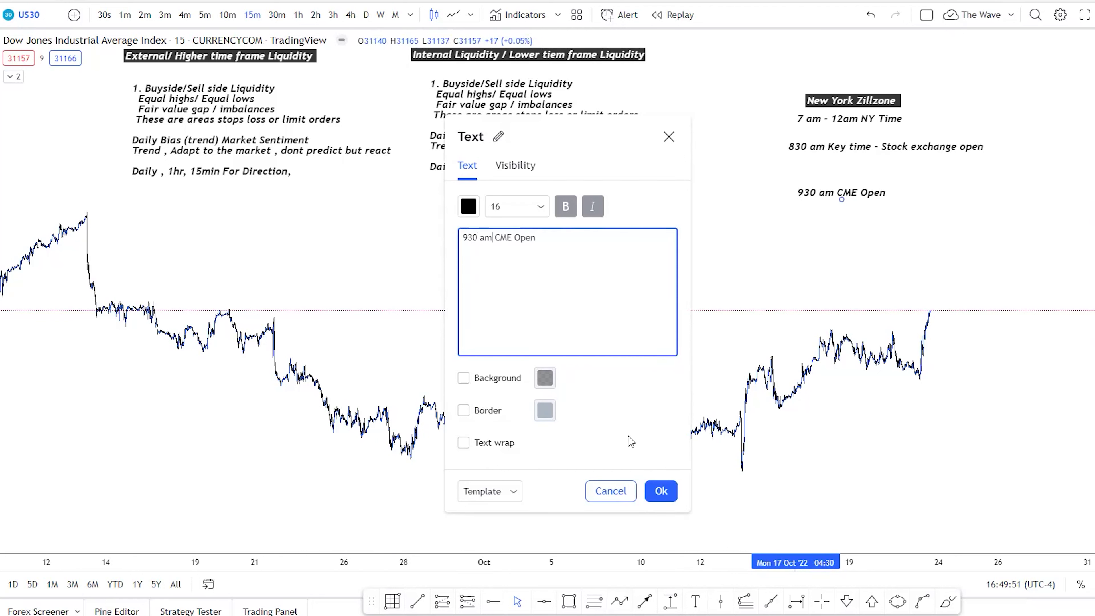
pyautogui.click(661, 491)
pyautogui.moveTo(845, 196); pyautogui.dragTo(836, 172)
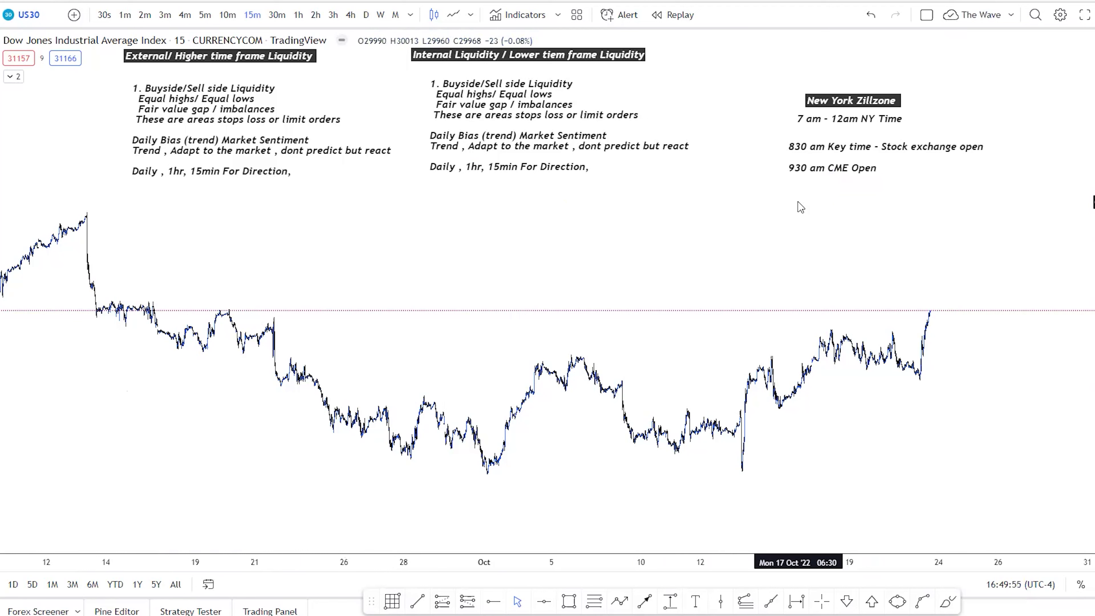
# Add a text note reading "10am News Embargo lifts (medium to high impact)", and move it directly under the 930 am note.
pyautogui.click(695, 601)
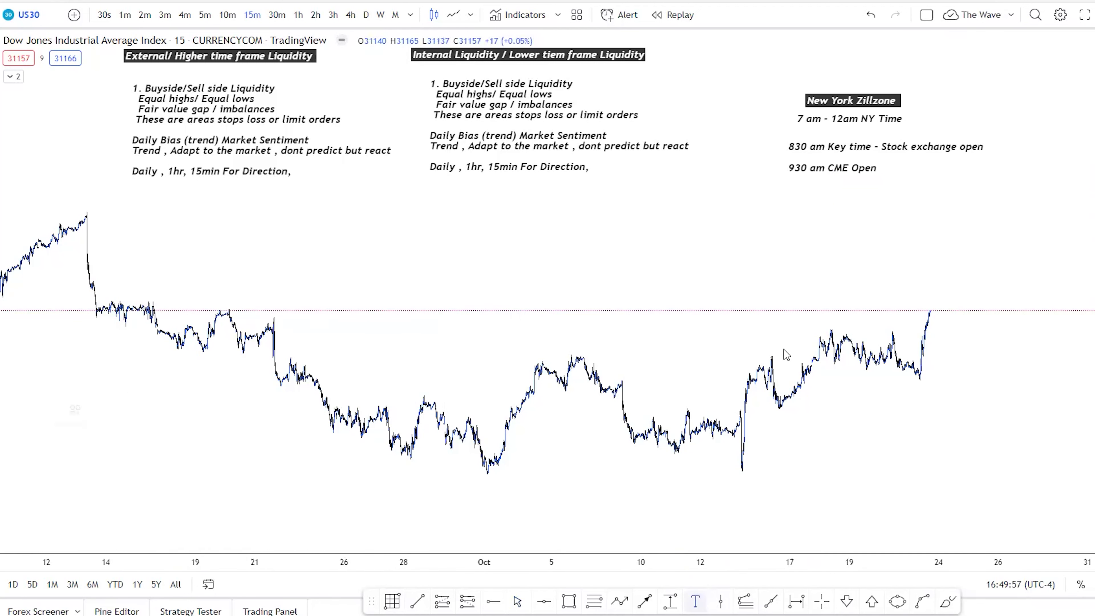
pyautogui.click(804, 213)
pyautogui.write('10am')
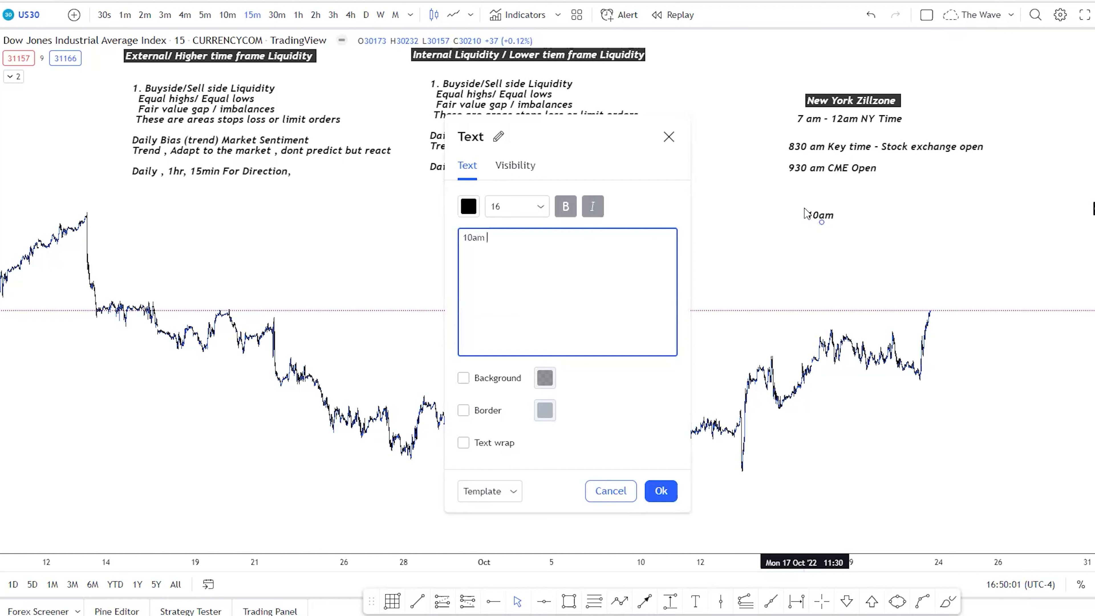
pyautogui.write(' News Embargo lifts')
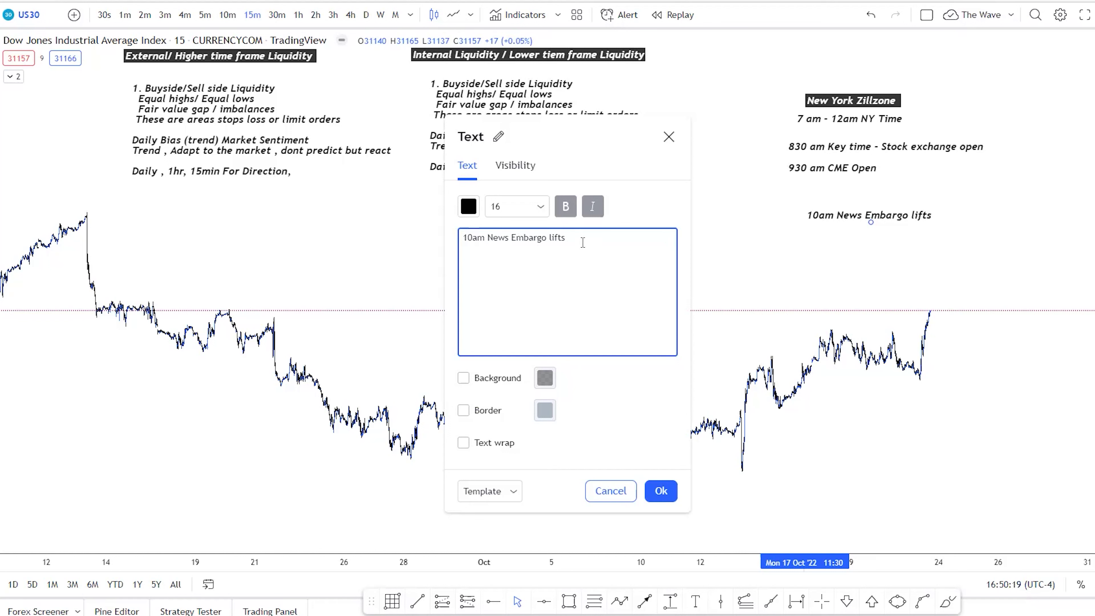
pyautogui.write('(medium to high impact )')
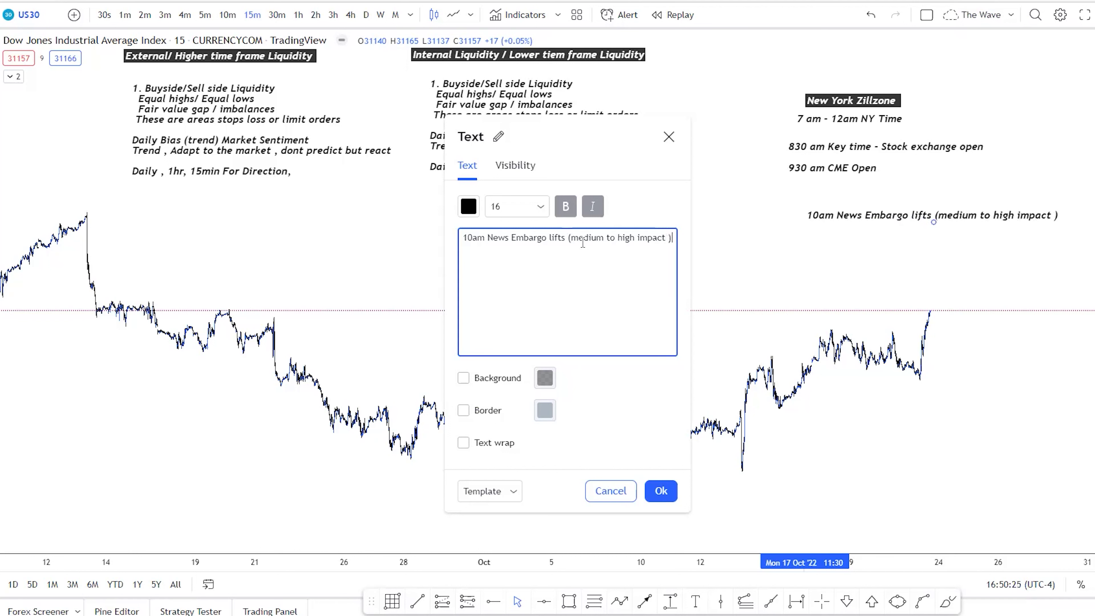
pyautogui.press('BackSpace')
pyautogui.press('BackSpace')
pyautogui.write('0')
pyautogui.press('BackSpace')
pyautogui.click(661, 491)
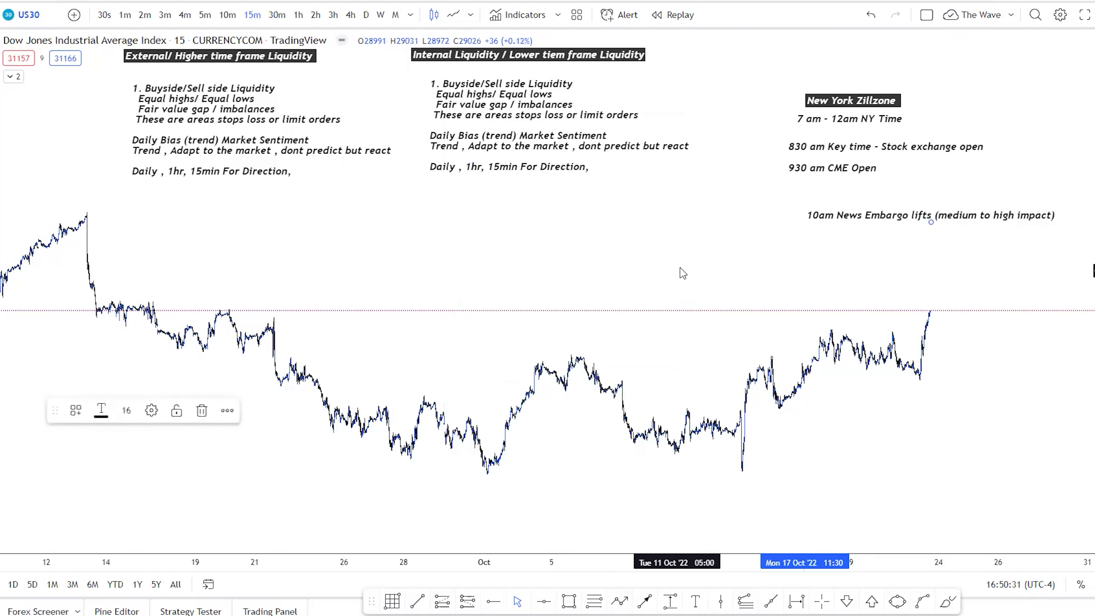
pyautogui.moveTo(827, 229); pyautogui.dragTo(800, 202)
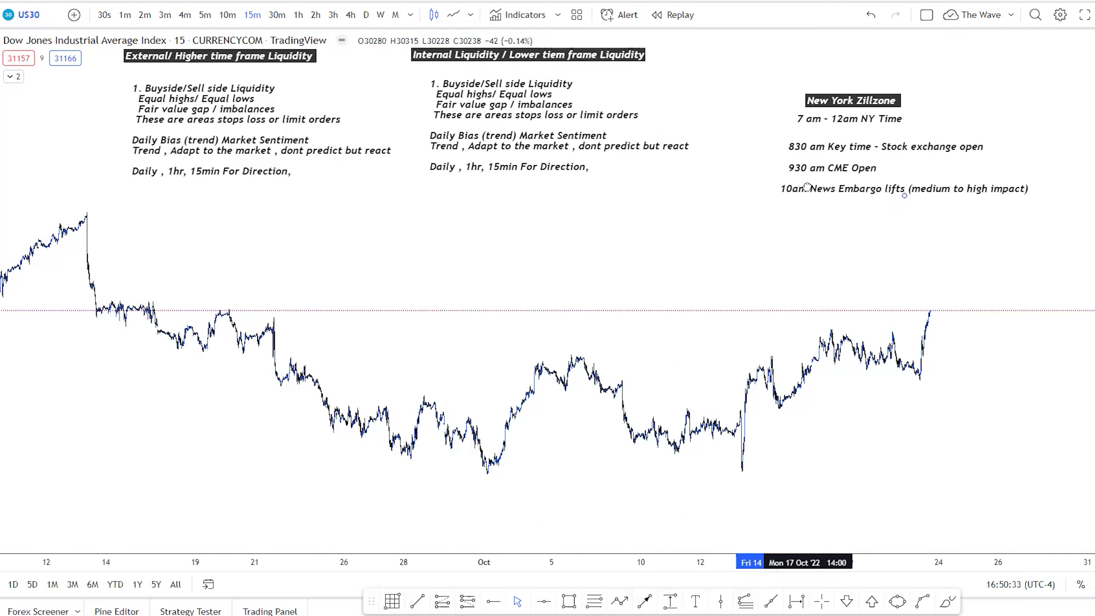
pyautogui.click(741, 284)
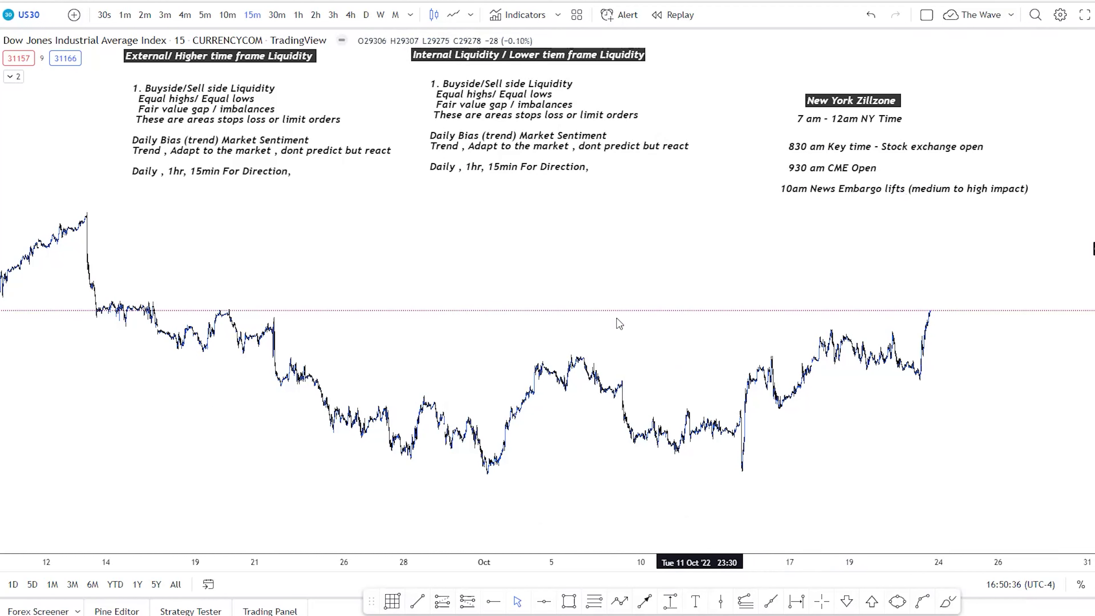
# Show the hidden ICT Index Futures indicator on the chart.
pyautogui.moveTo(627, 244)
pyautogui.mouseDown()
pyautogui.moveTo(646, 264)
pyautogui.moveTo(649, 221)
pyautogui.moveTo(666, 362)
pyautogui.mouseUp()
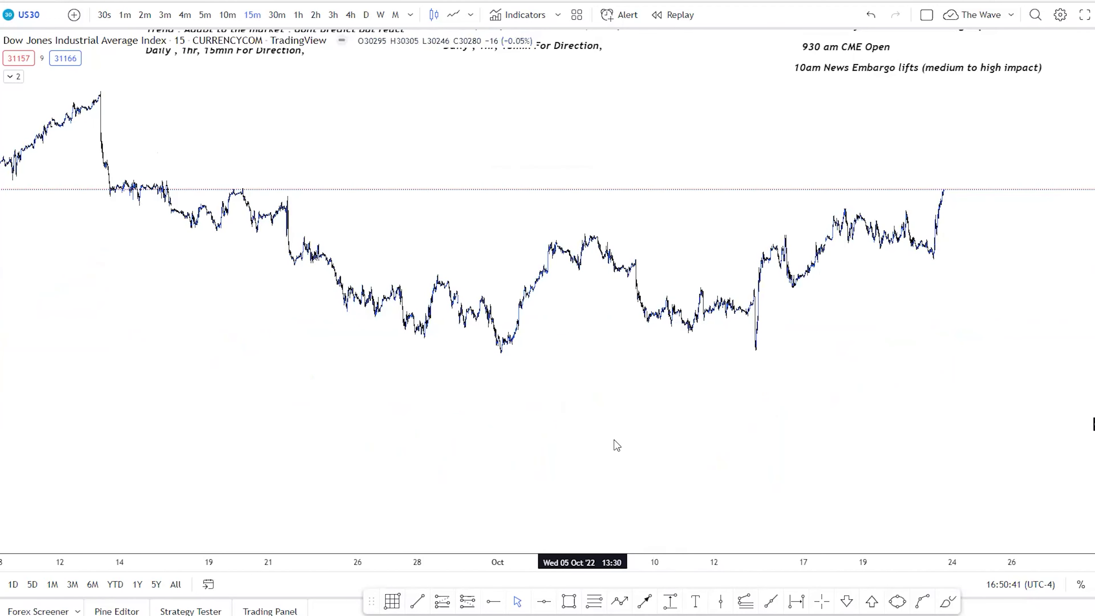
pyautogui.scroll(3, 489, 438)
pyautogui.moveTo(342, 384); pyautogui.dragTo(672, 371)
pyautogui.scroll(5, 672, 372)
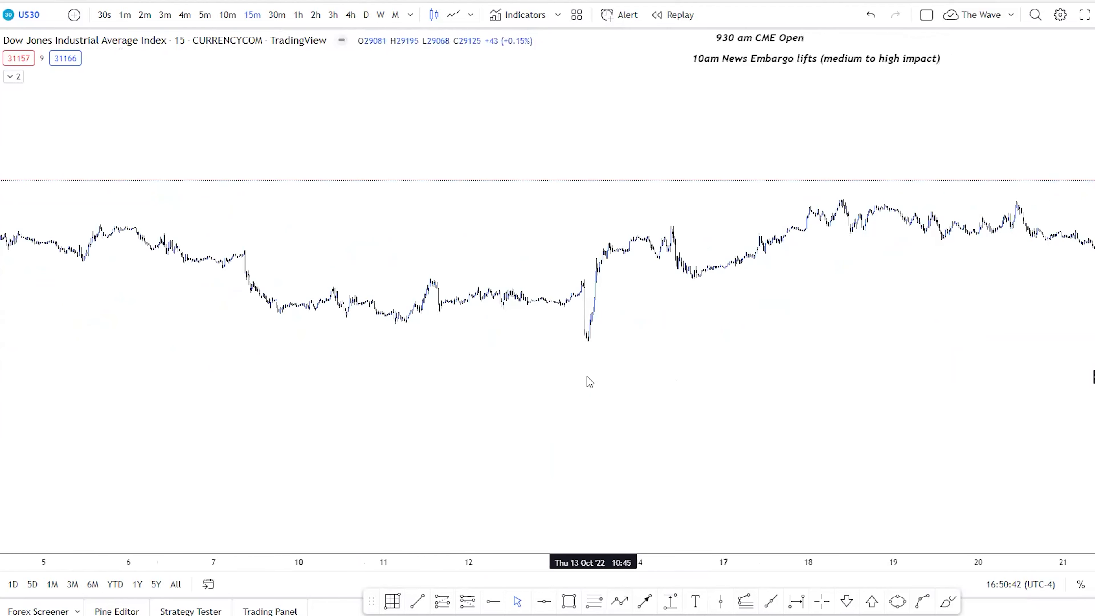
pyautogui.moveTo(528, 389); pyautogui.dragTo(464, 330)
pyautogui.moveTo(175, 408)
pyautogui.mouseDown()
pyautogui.moveTo(453, 386)
pyautogui.moveTo(485, 426)
pyautogui.mouseUp()
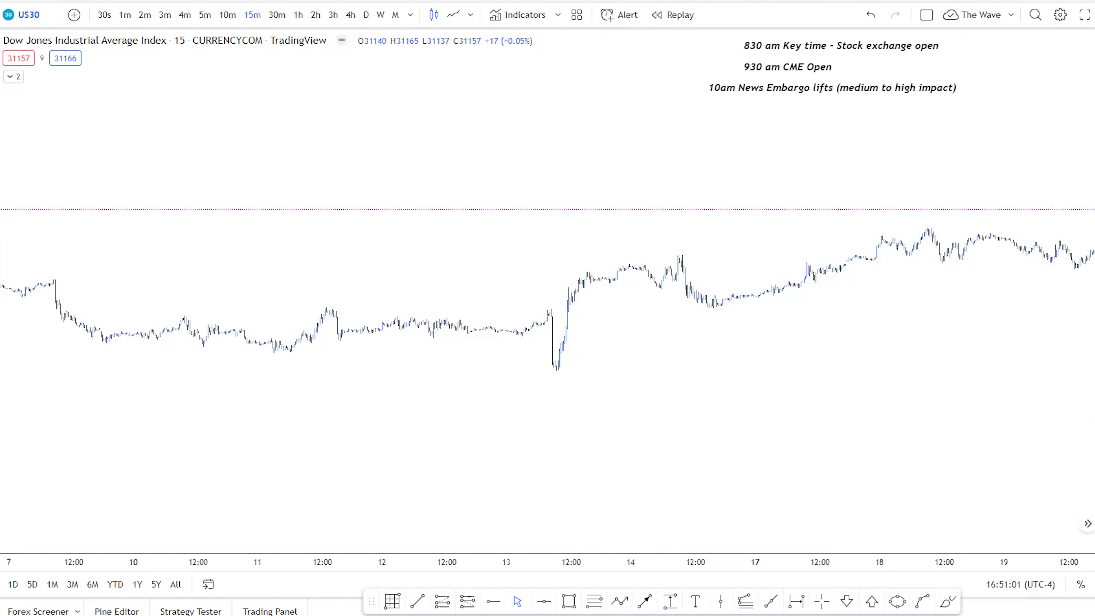
pyautogui.scroll(5, 914, 305)
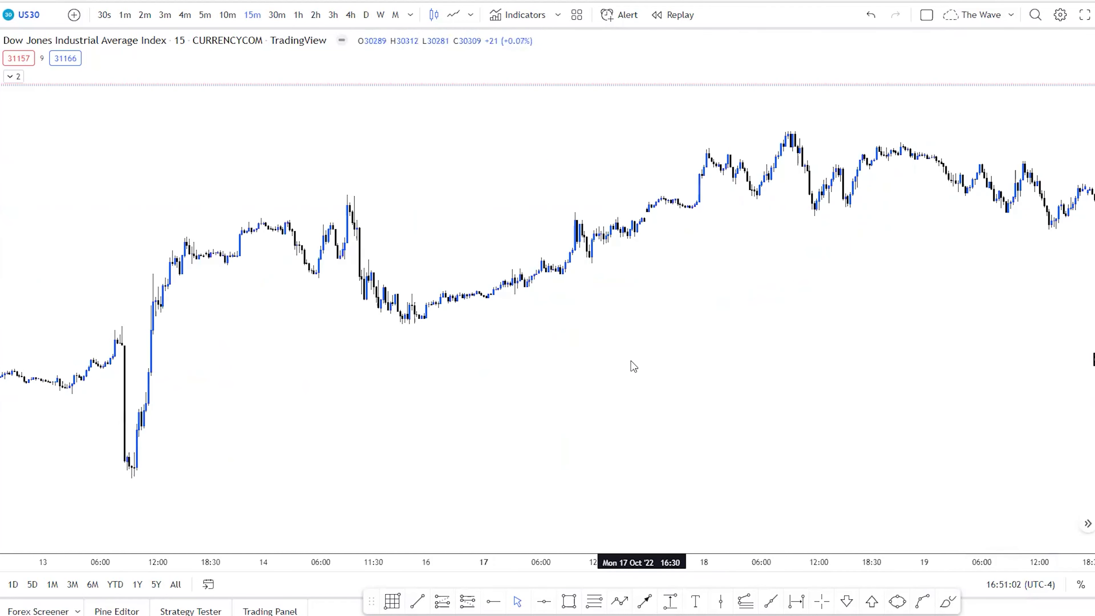
pyautogui.click(14, 77)
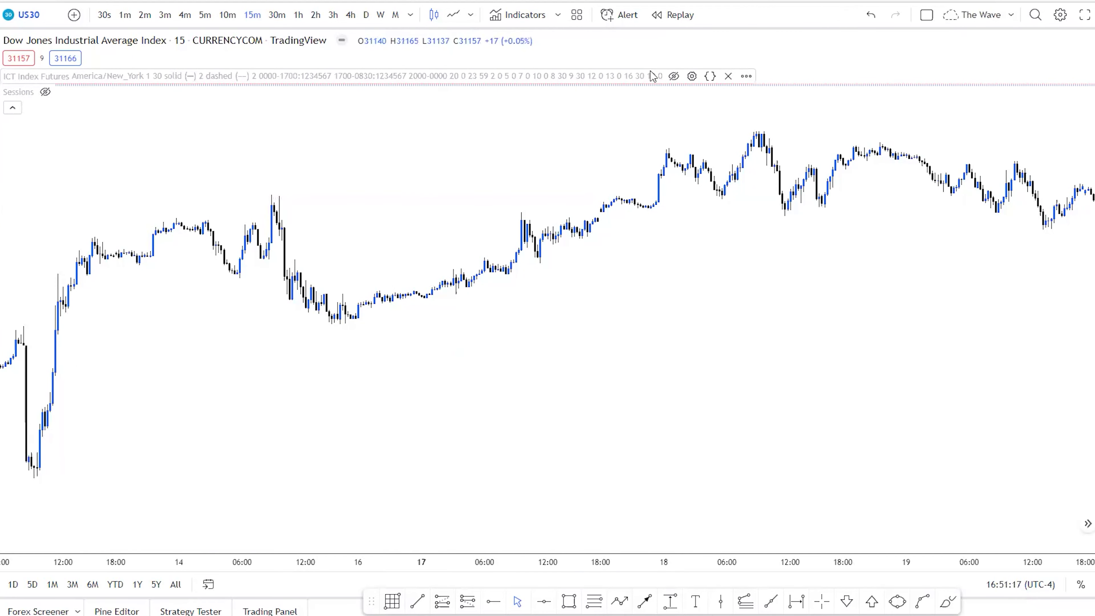
pyautogui.click(674, 77)
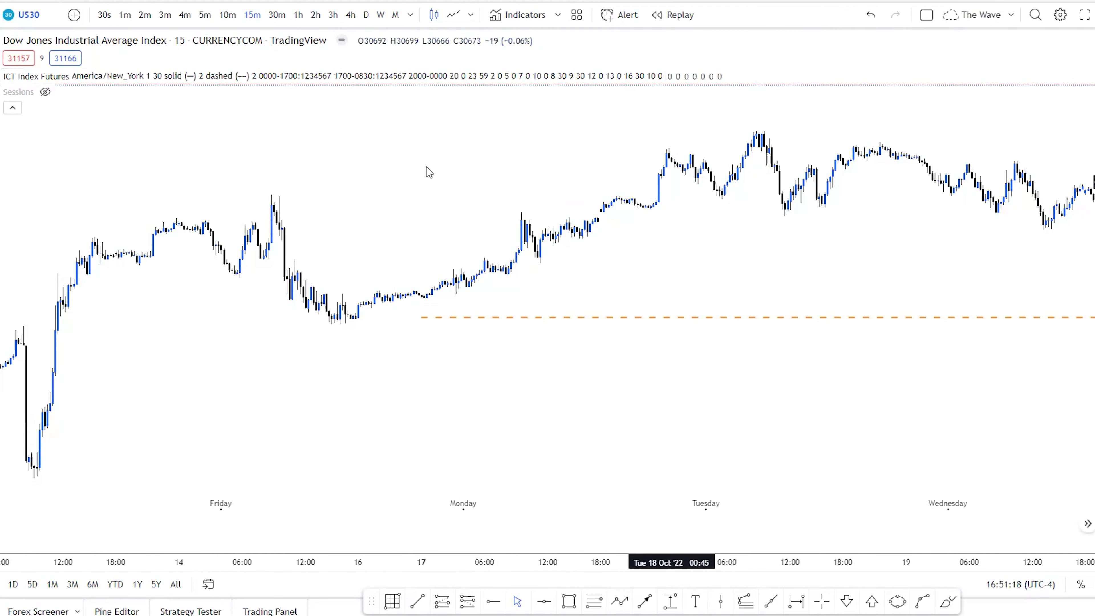
# Examine the indicator's session lines against the candles on Friday 21 Oct '22, around the New York morning hours.
pyautogui.scroll(-5, 634, 292)
pyautogui.moveTo(956, 254); pyautogui.dragTo(675, 316)
pyautogui.scroll(5, 503, 340)
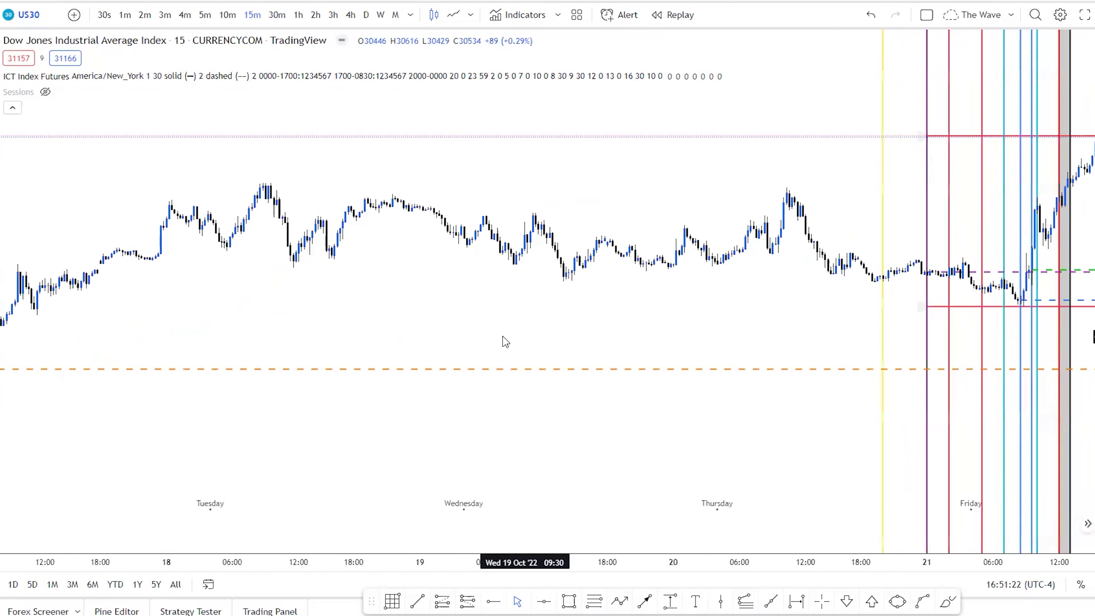
pyautogui.scroll(5, 496, 341)
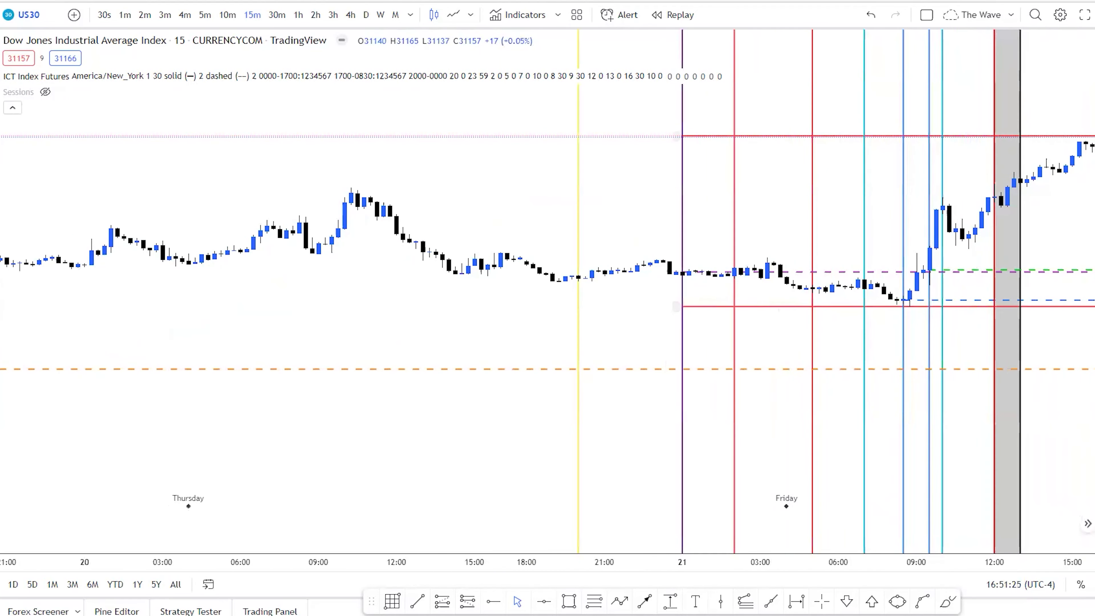
pyautogui.scroll(5, 853, 321)
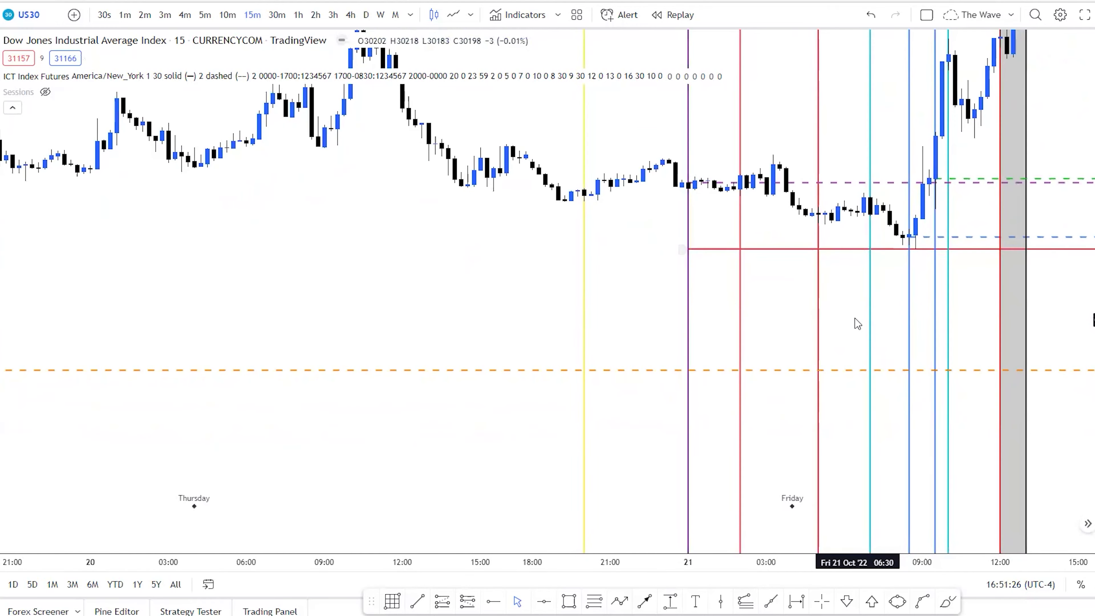
pyautogui.scroll(5, 682, 360)
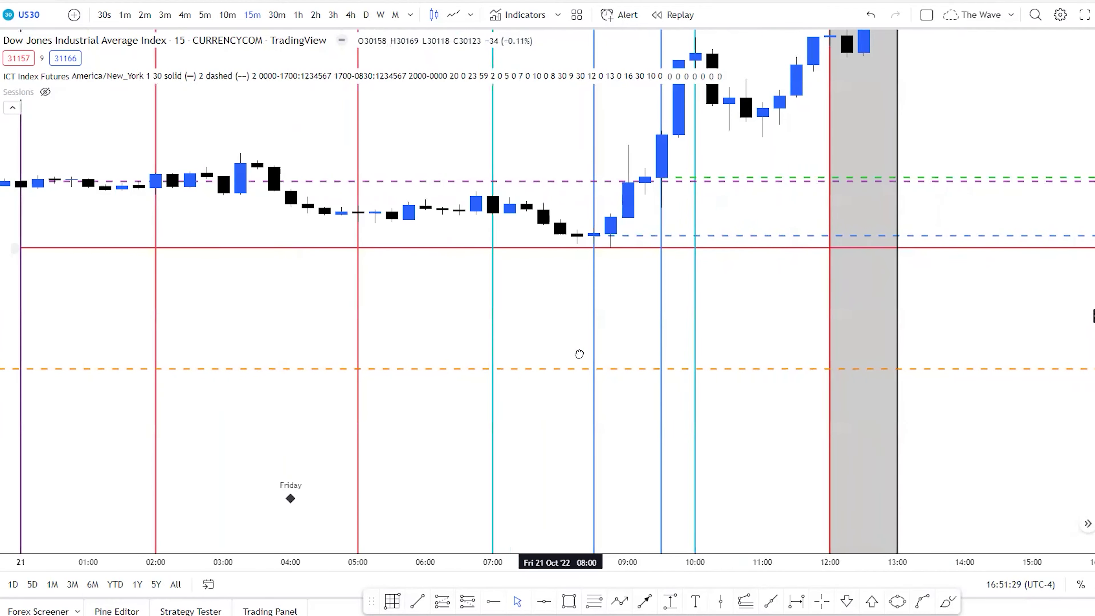
pyautogui.moveTo(580, 355); pyautogui.dragTo(713, 406)
pyautogui.scroll(-4, 598, 444)
pyautogui.scroll(3, 623, 416)
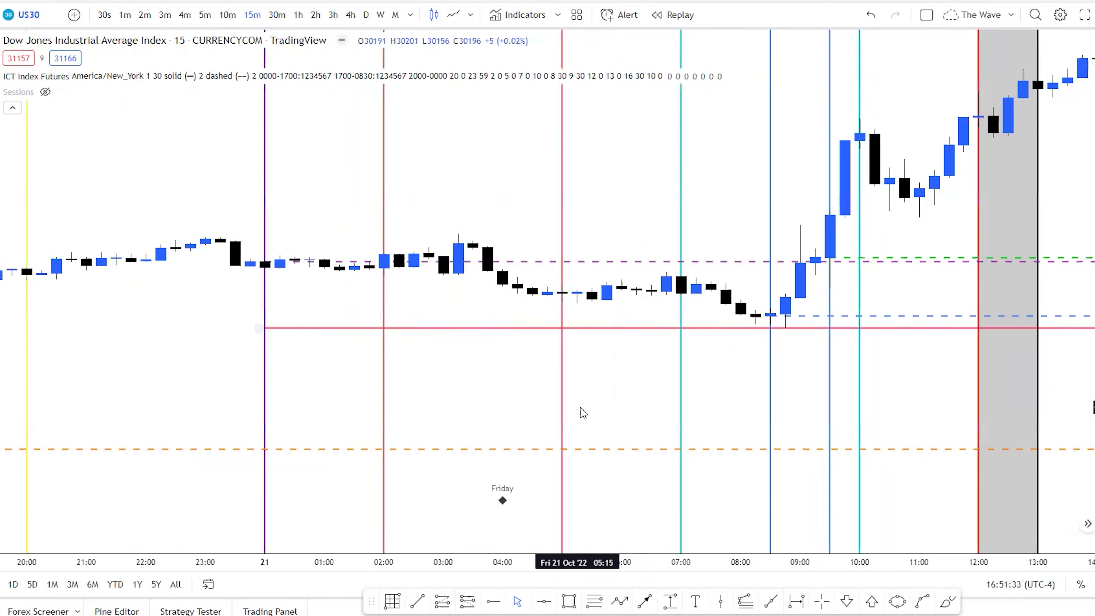
# Hide the ICT Index Futures indicator and collapse the chart's indicator list.
pyautogui.scroll(2, 560, 411)
pyautogui.scroll(-3, 540, 403)
pyautogui.moveTo(645, 380); pyautogui.dragTo(523, 440)
pyautogui.scroll(2, 897, 382)
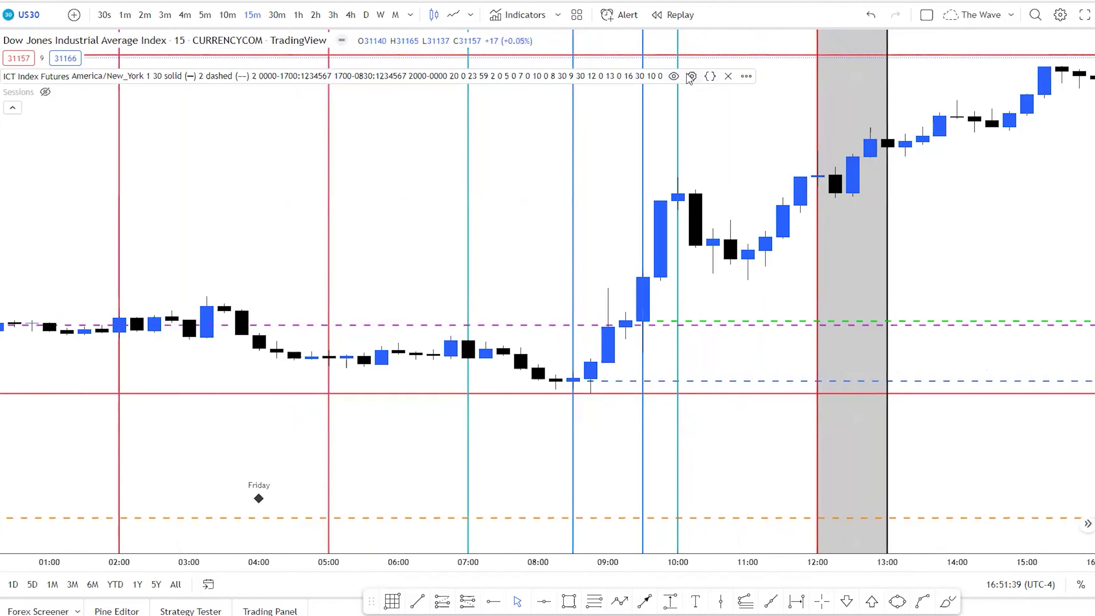
pyautogui.click(674, 76)
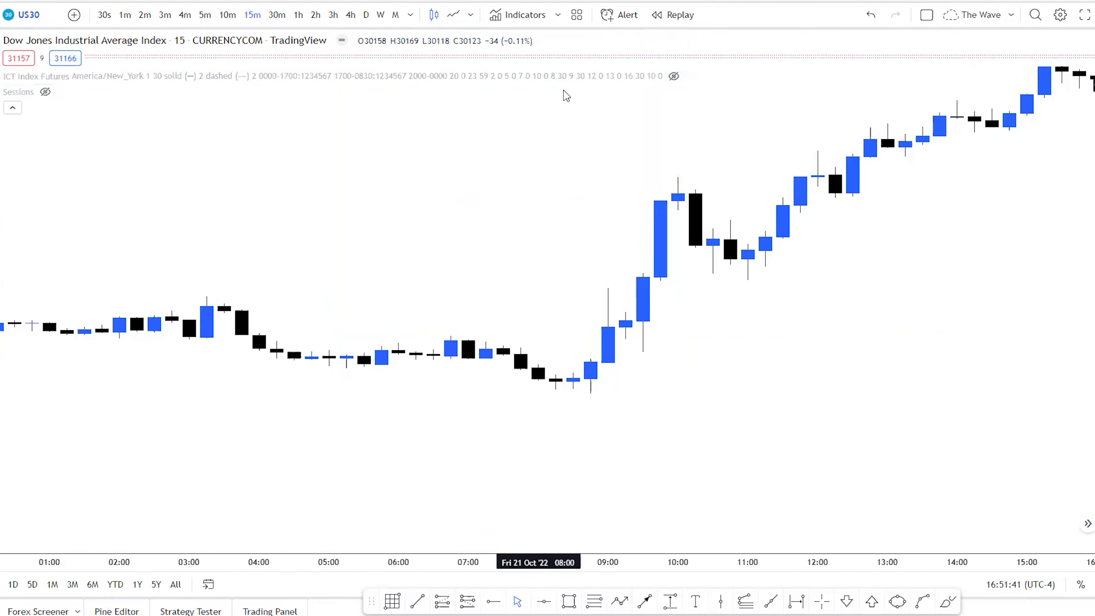
pyautogui.click(12, 110)
pyautogui.scroll(-1, 384, 298)
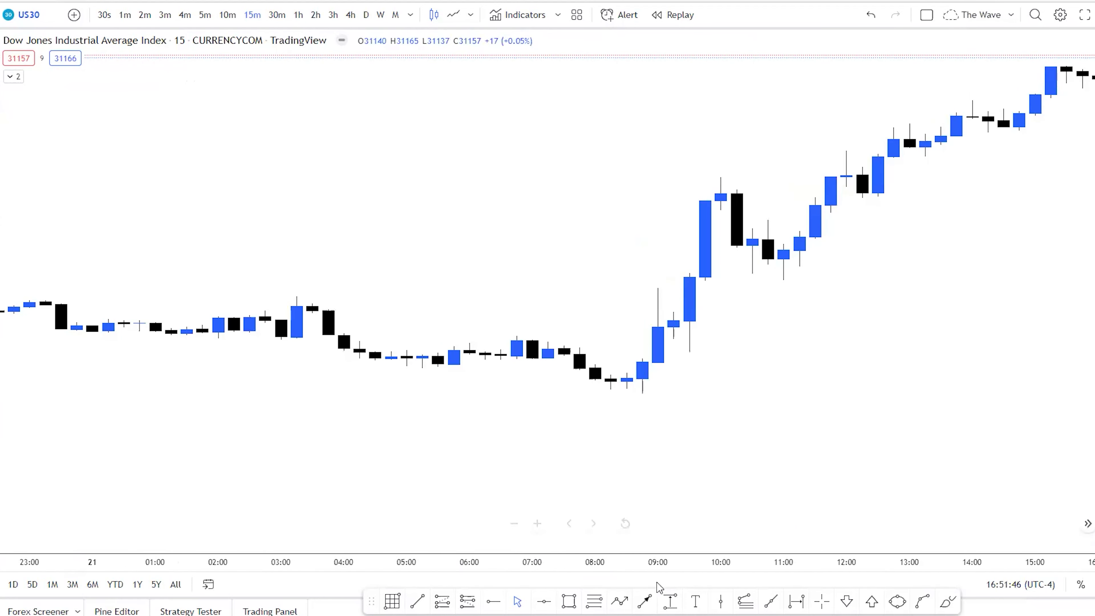
# Draw vertical lines on the chart at 07:00, 08:30, 09:30 and 10:00 on Fri 21 Oct '22.
pyautogui.click(721, 601)
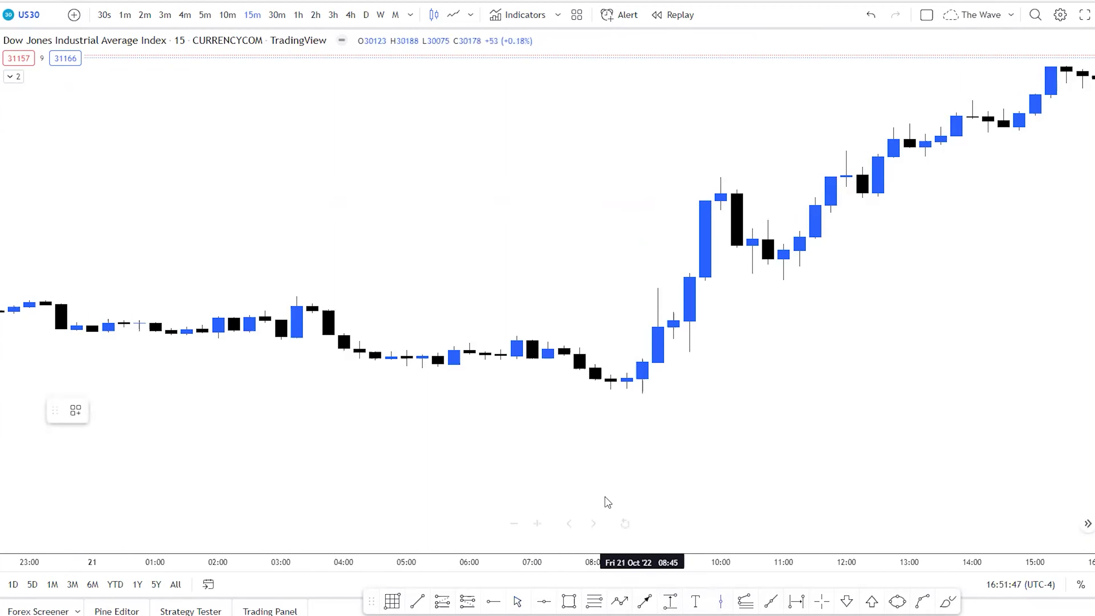
pyautogui.click(535, 461)
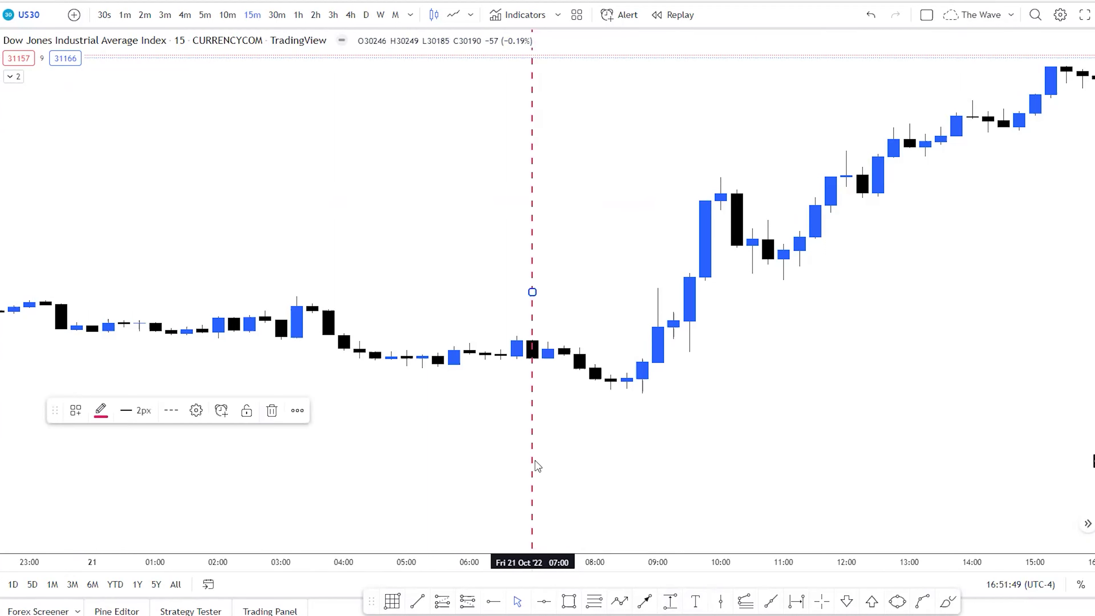
pyautogui.click(722, 601)
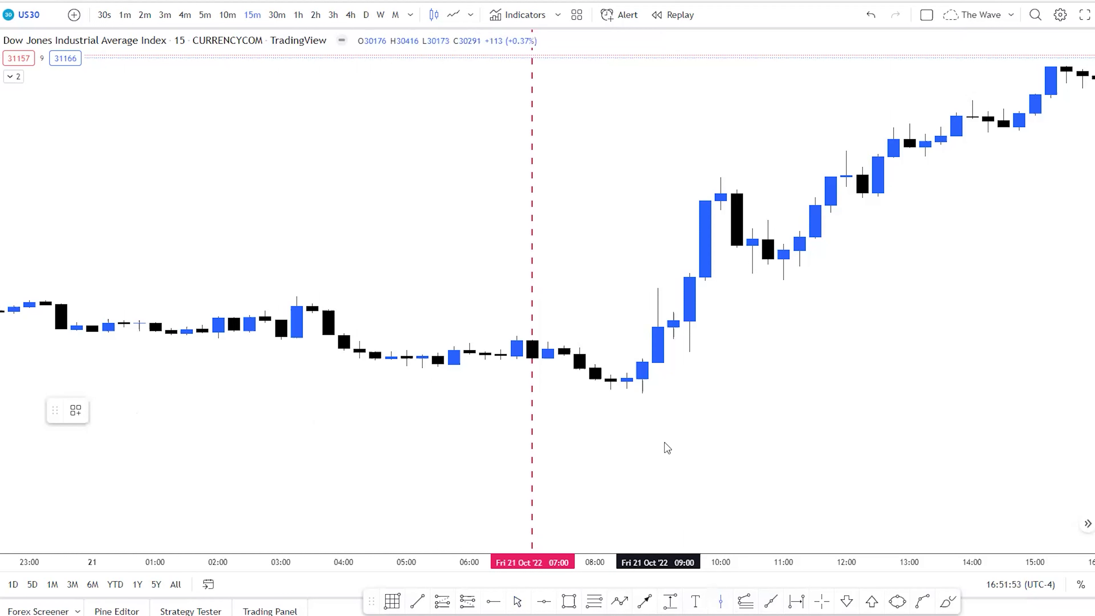
pyautogui.click(624, 442)
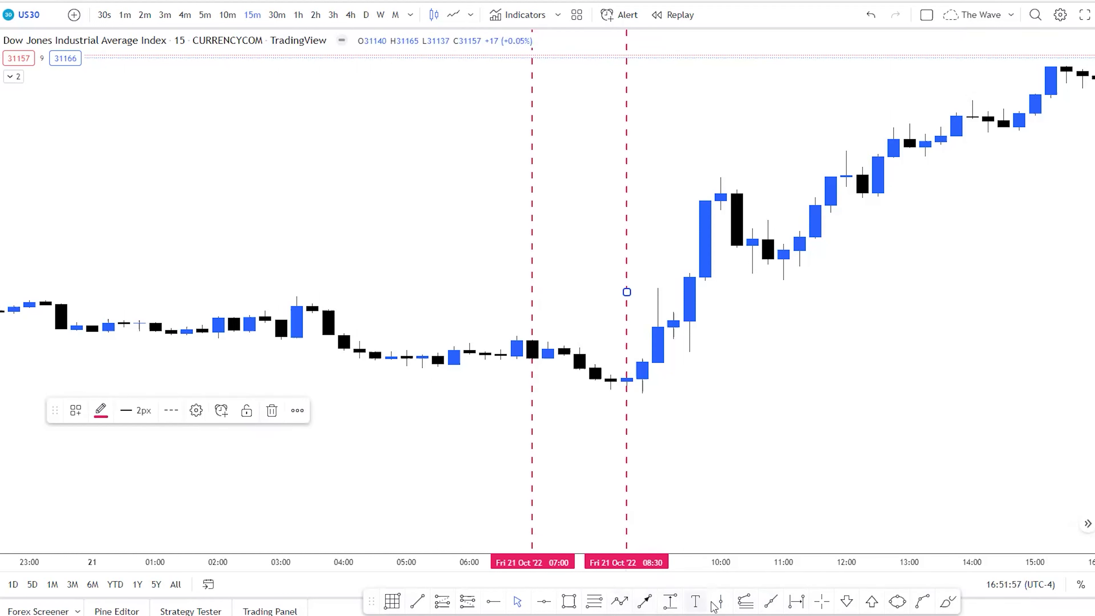
pyautogui.click(678, 445)
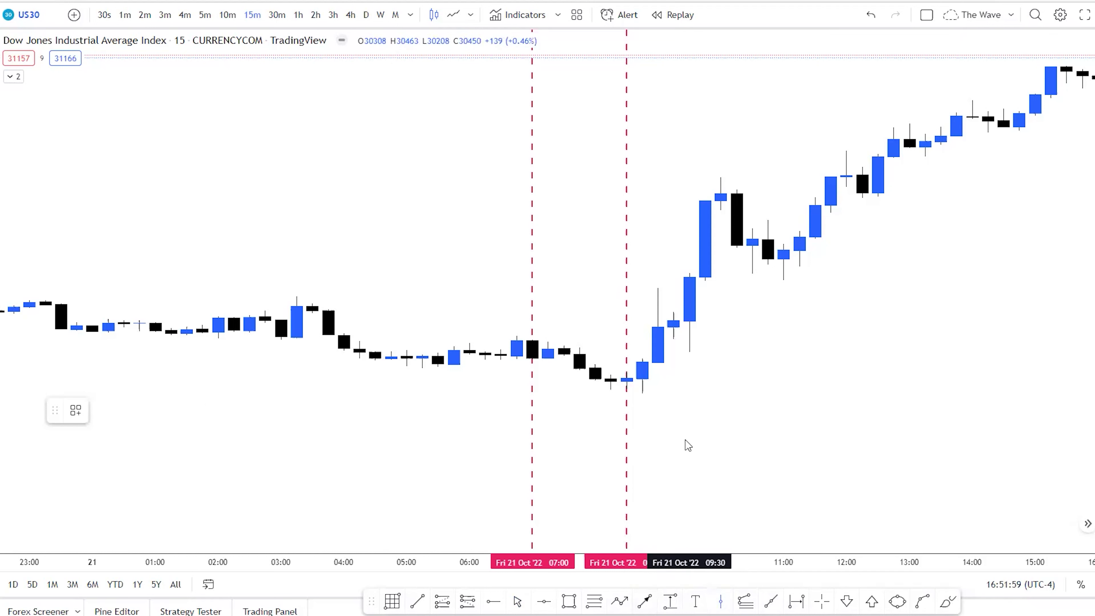
pyautogui.click(689, 446)
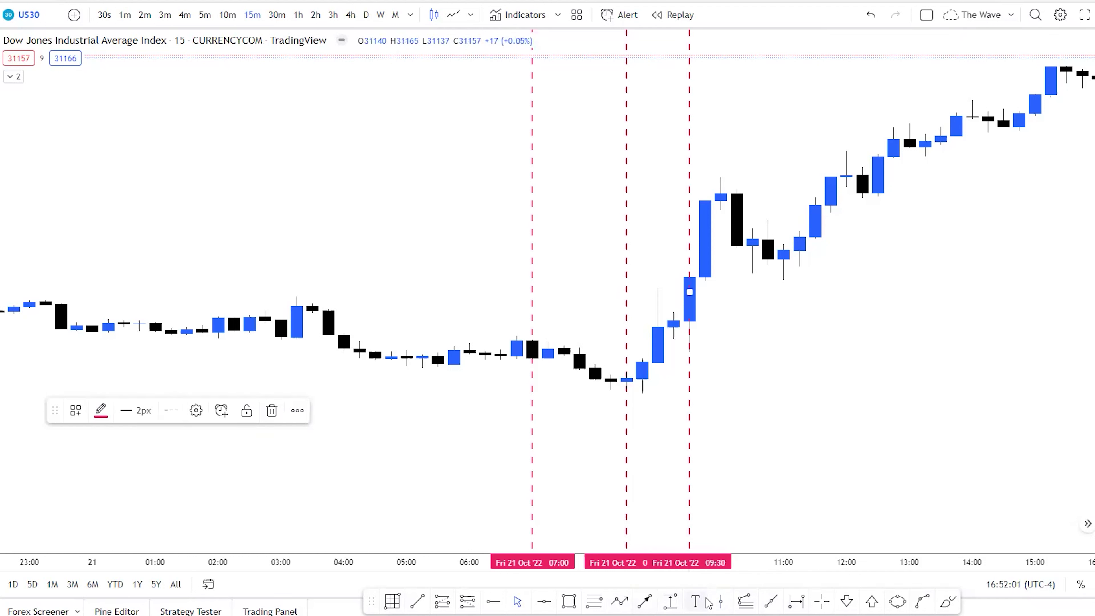
pyautogui.click(747, 442)
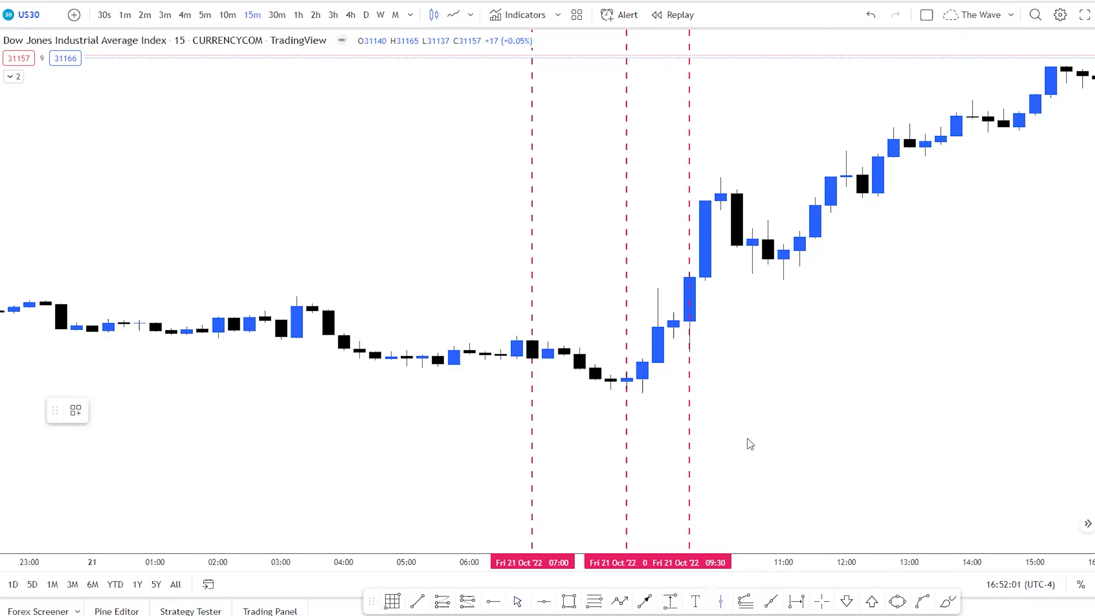
pyautogui.click(725, 421)
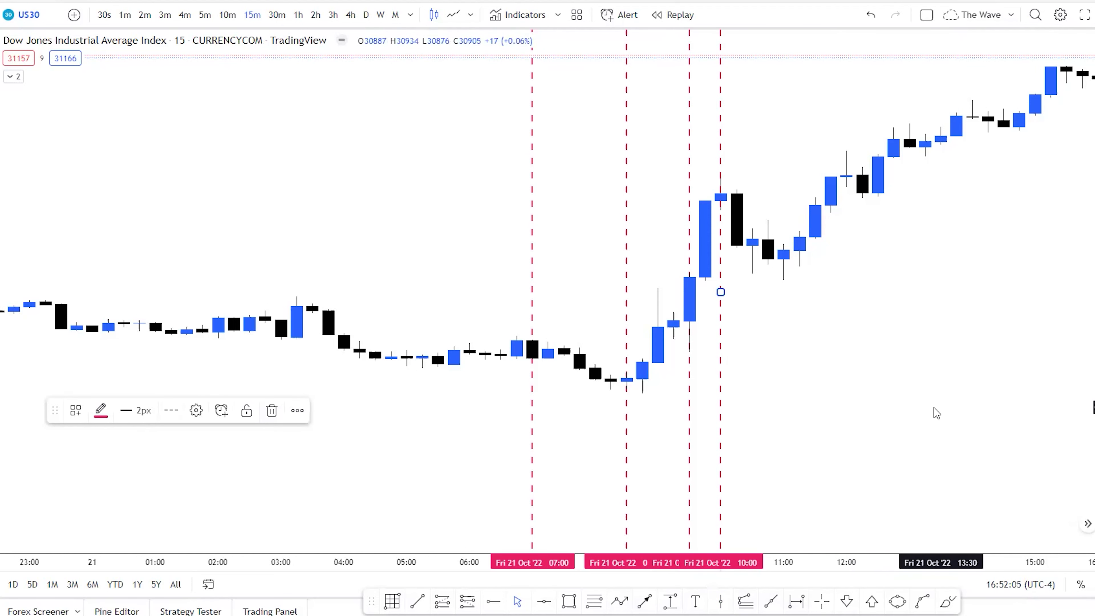
# Draw two more vertical lines at 12:00 and 13:30 on Fri 21 Oct '22.
pyautogui.moveTo(971, 409); pyautogui.dragTo(726, 416)
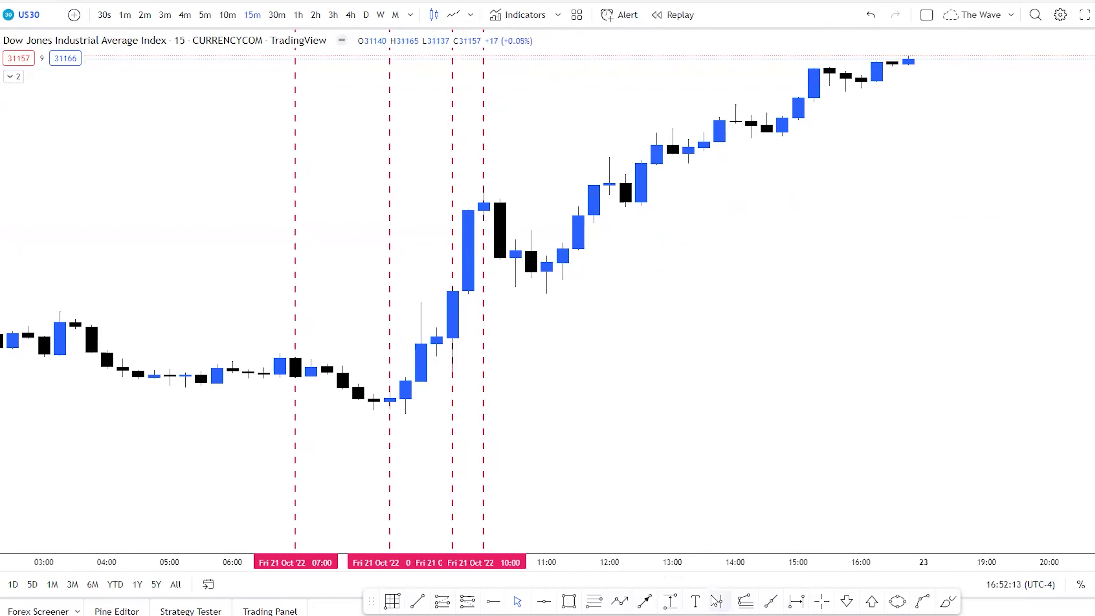
pyautogui.click(724, 603)
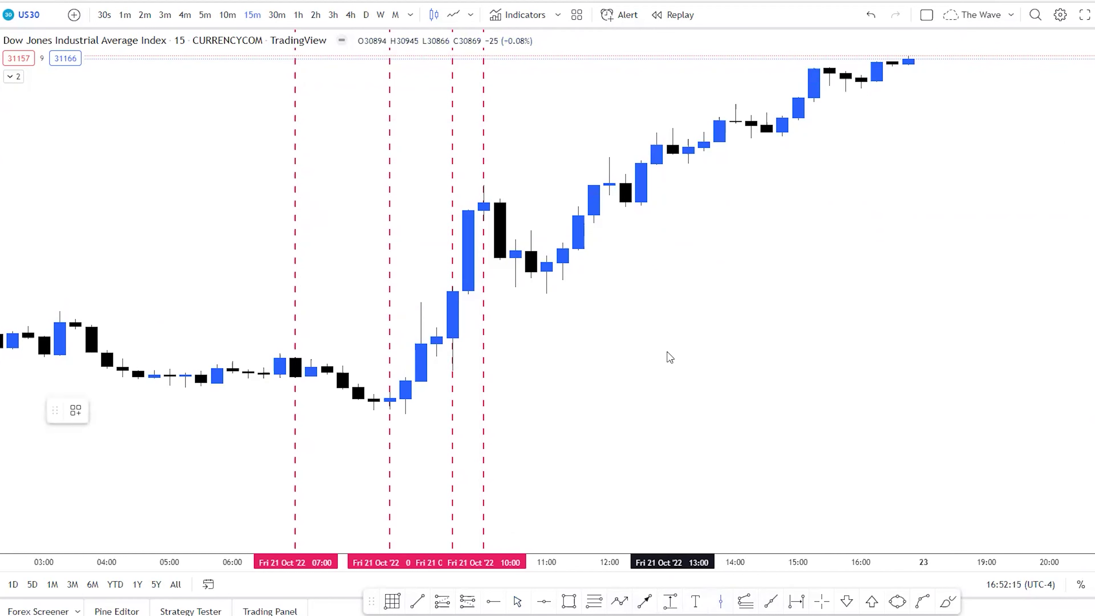
pyautogui.click(609, 367)
pyautogui.click(721, 602)
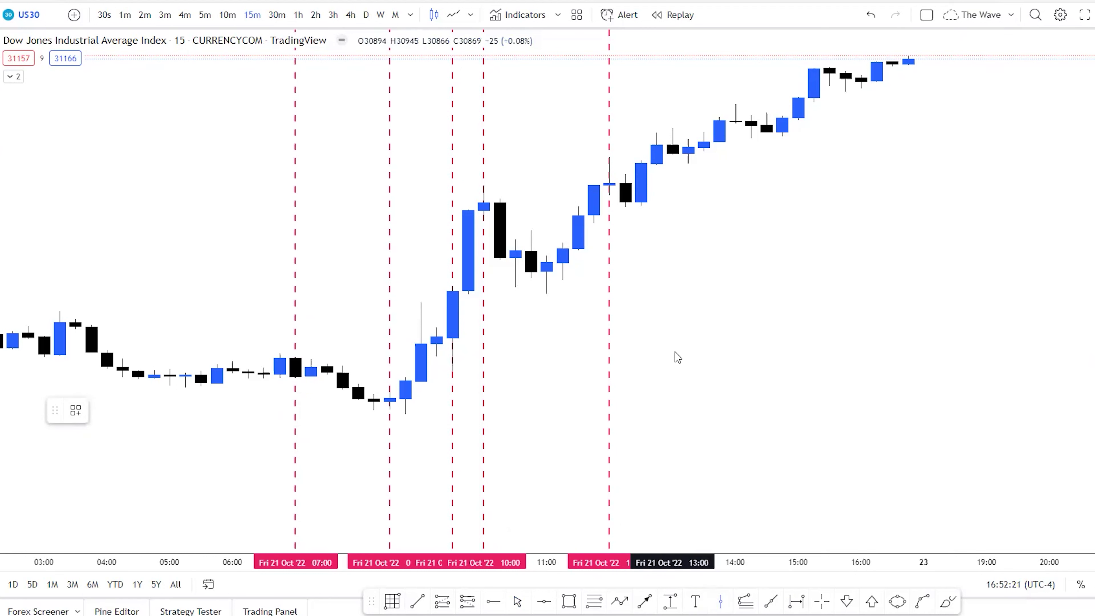
pyautogui.click(699, 358)
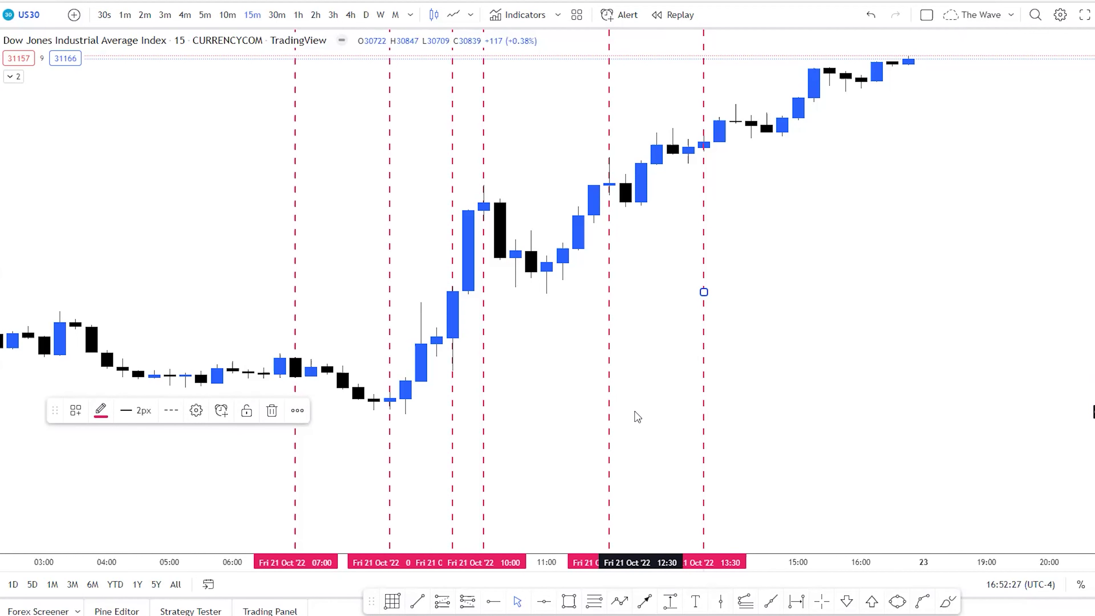
# Start a bar replay from the 08:30 line on Fri 21 Oct '22.
pyautogui.moveTo(562, 420); pyautogui.dragTo(1083, 392)
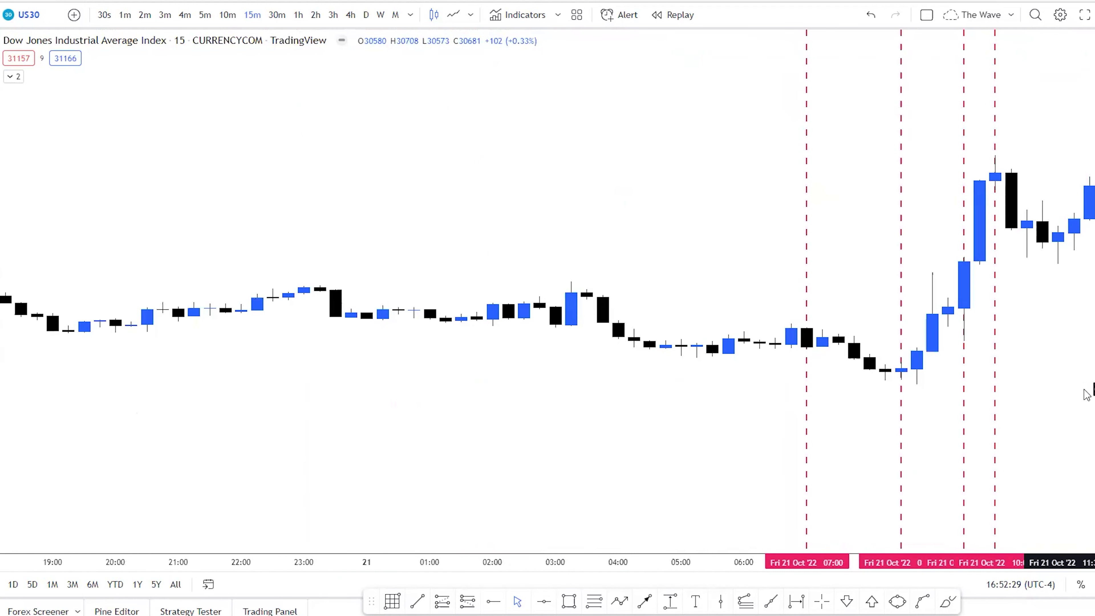
pyautogui.scroll(2, 1014, 407)
pyautogui.scroll(3, 966, 410)
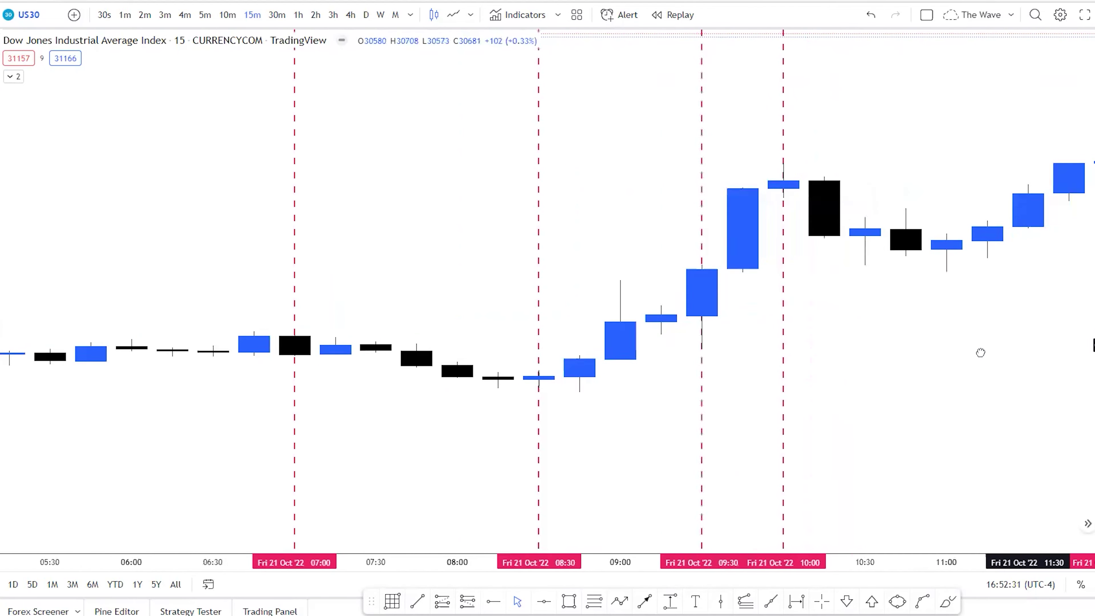
pyautogui.moveTo(981, 350); pyautogui.dragTo(1042, 293)
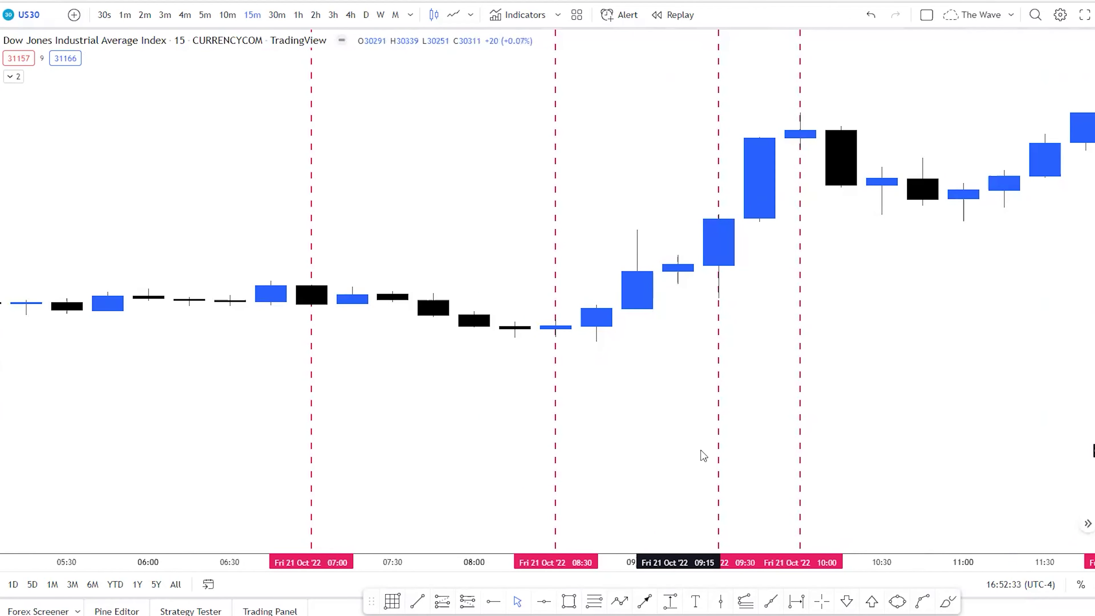
pyautogui.scroll(-5, 958, 345)
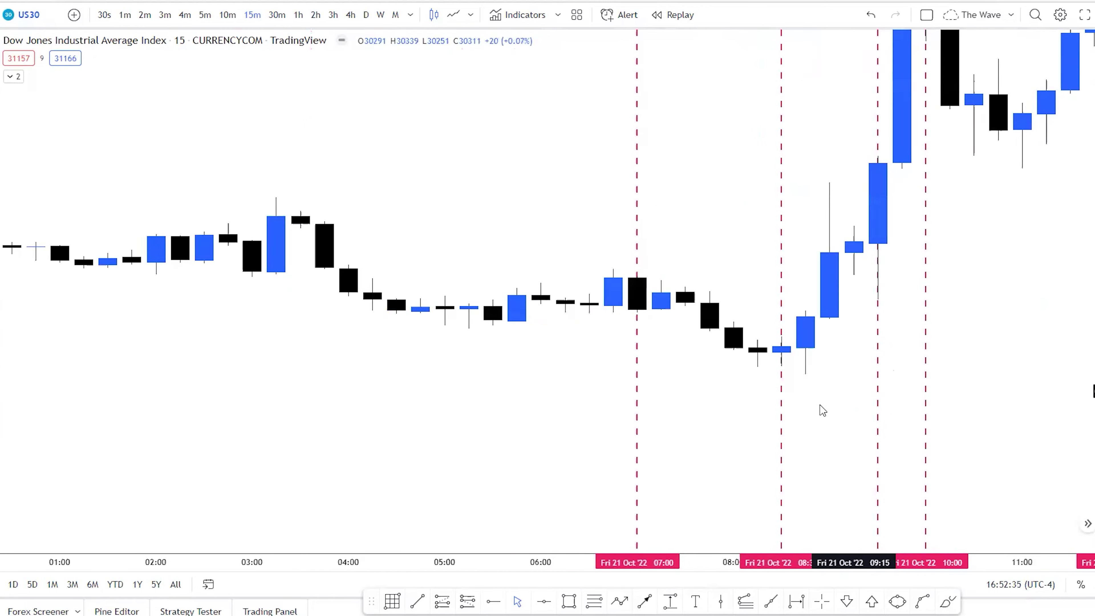
pyautogui.moveTo(811, 430); pyautogui.dragTo(713, 432)
pyautogui.click(664, 14)
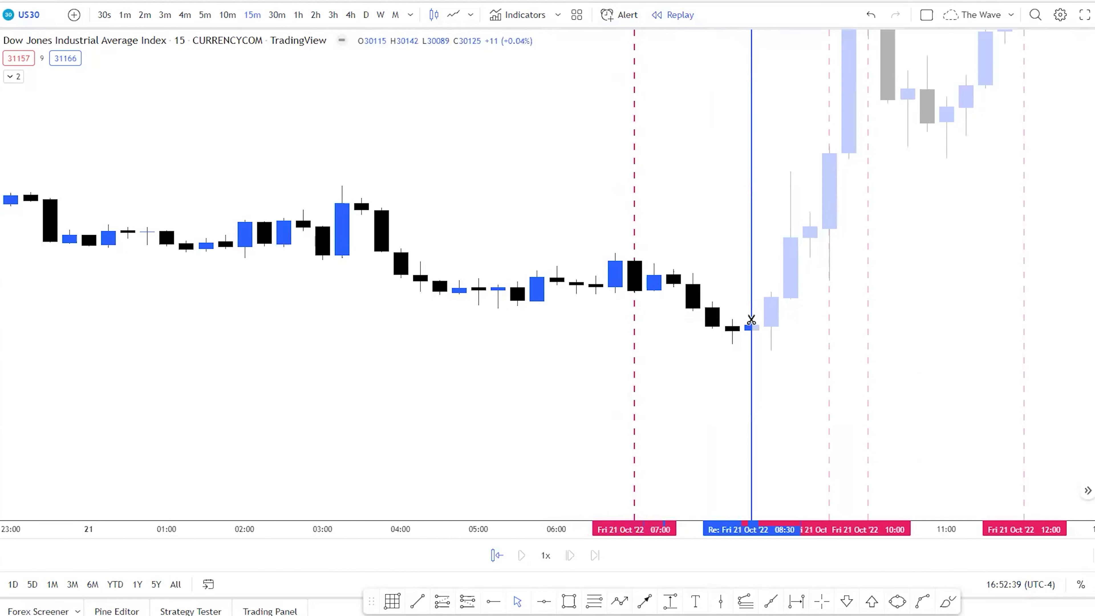
pyautogui.click(752, 319)
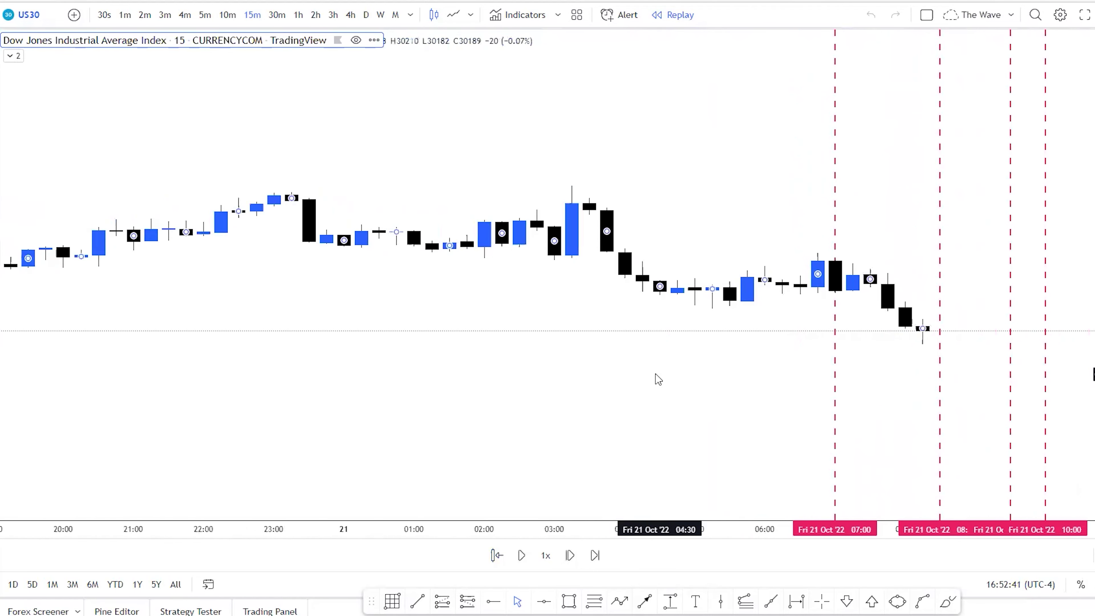
# Add a text note with the lines "Prior to 830 am", "Looking for Equal HIghs or Lows" and "Bullish = Eqaul Lows to be taken".
pyautogui.scroll(-1, 811, 366)
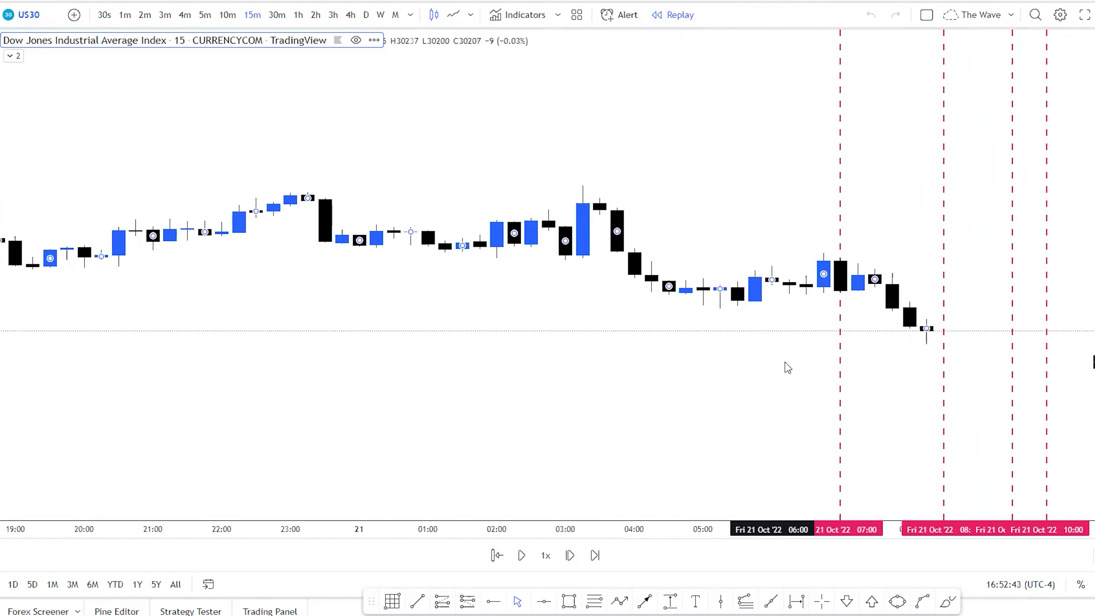
pyautogui.scroll(1, 751, 371)
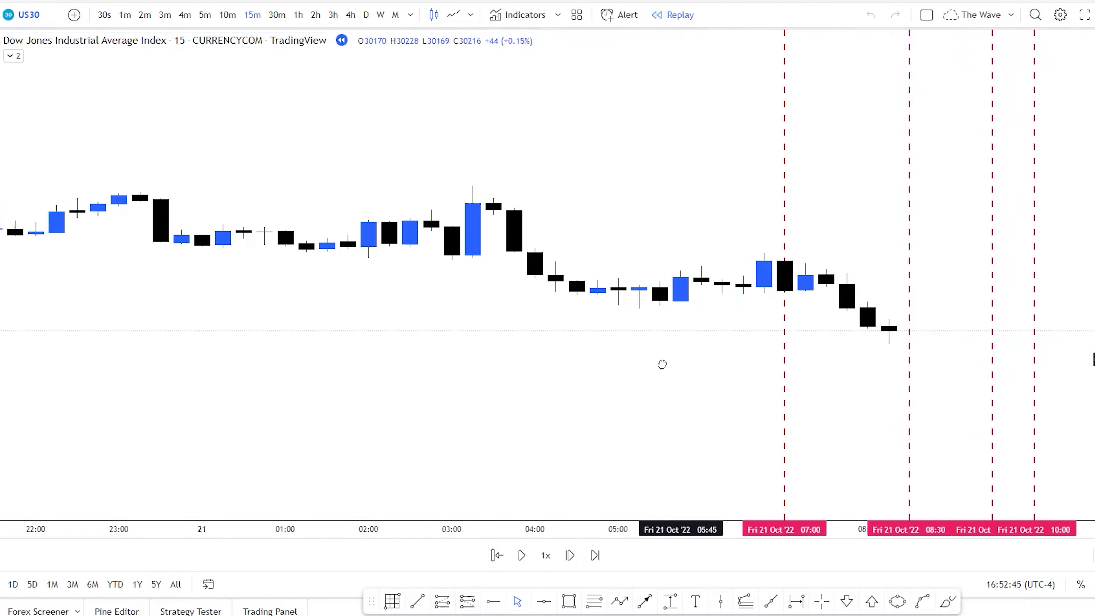
pyautogui.moveTo(663, 365); pyautogui.dragTo(626, 432)
pyautogui.scroll(-2, 682, 435)
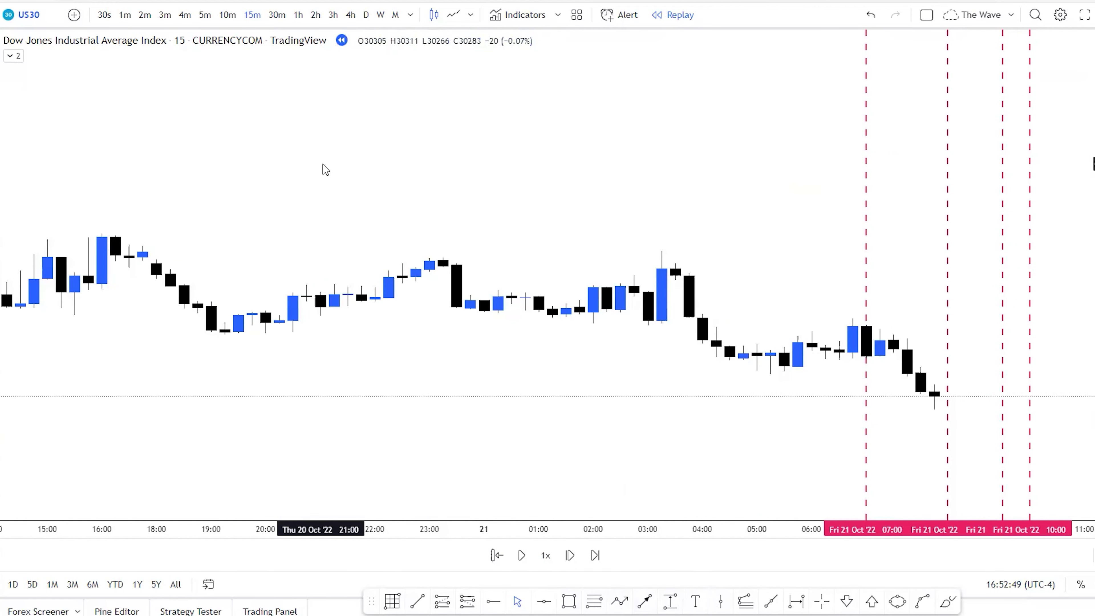
pyautogui.click(696, 601)
pyautogui.click(368, 164)
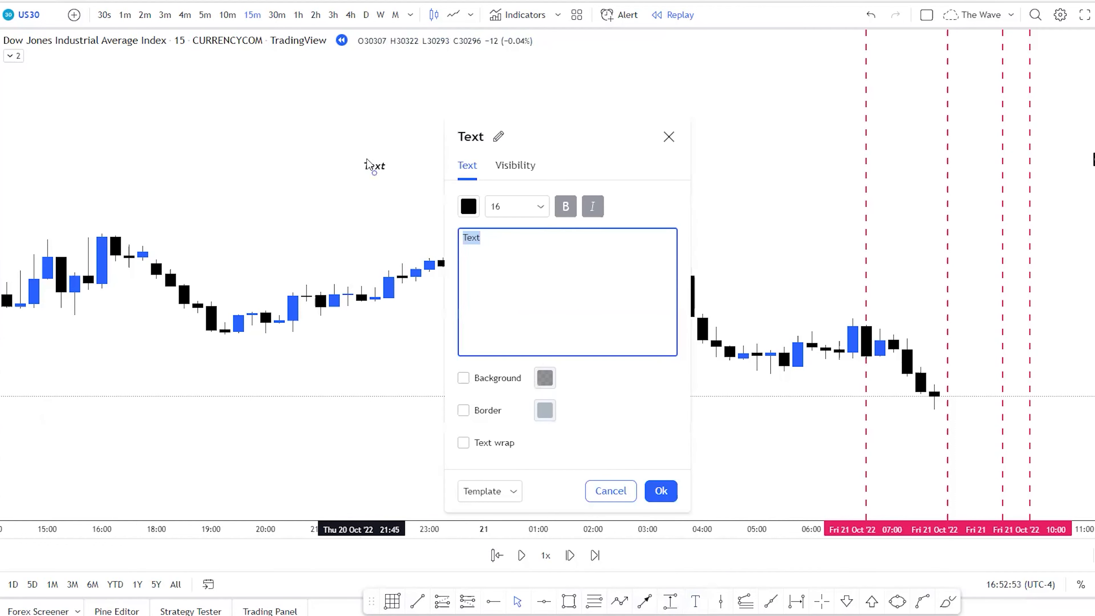
pyautogui.write('Prior to 830 am')
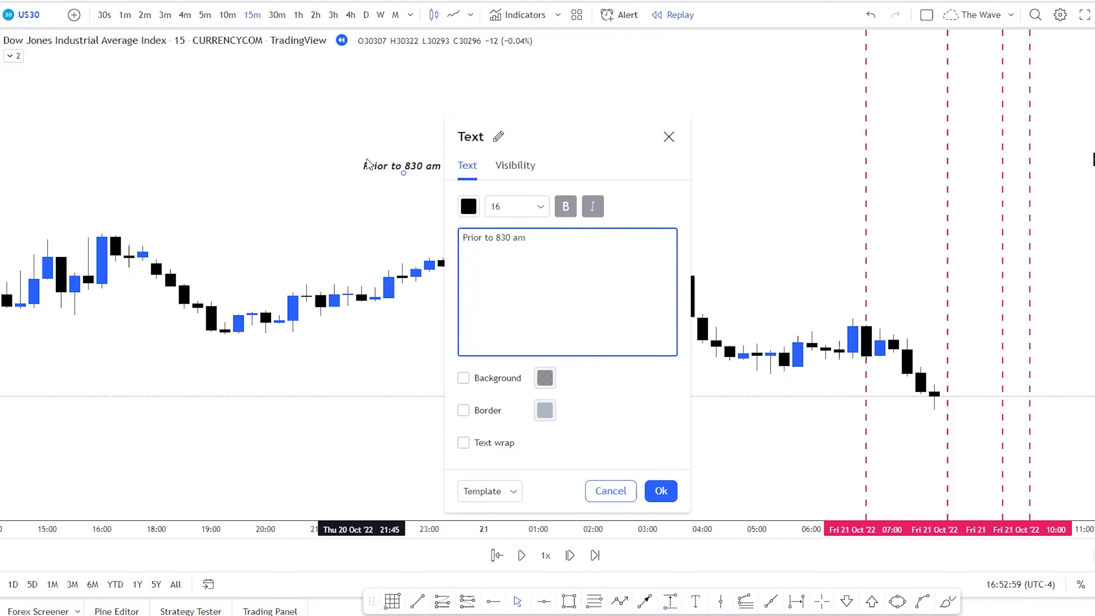
pyautogui.press('Return')
pyautogui.write('Looking for E')
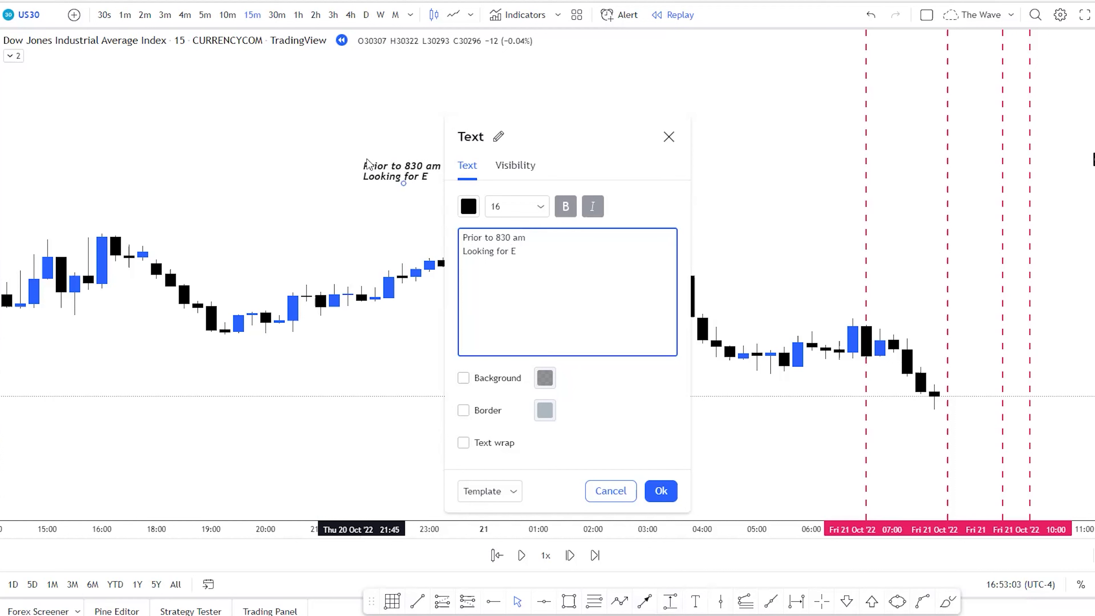
pyautogui.write('qual')
pyautogui.write('HIghs or Lows')
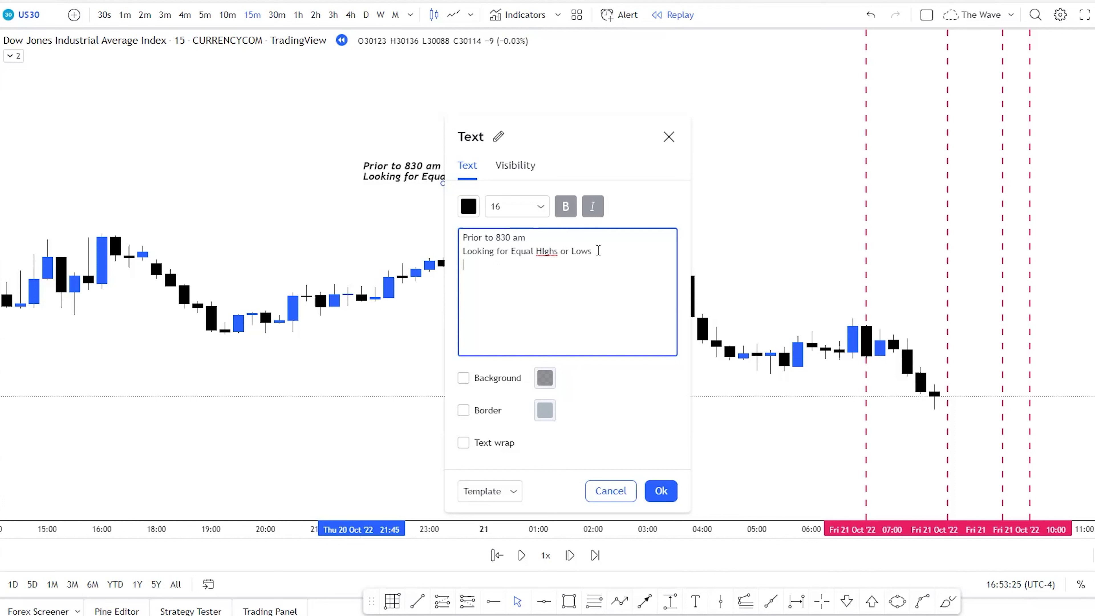
pyautogui.write('Bullish = Eqaul Lows to be taken')
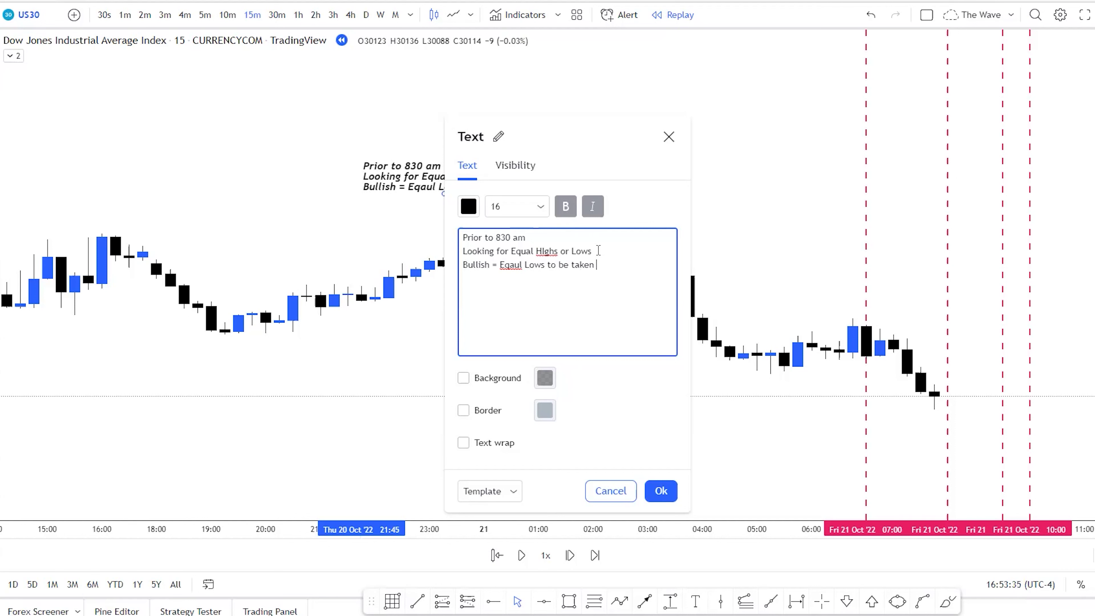
# Correct the note's misspelled words to "Equal" and "Highs", apply the text, and shift the note slightly to Thu 20 Oct '22 22:00.
pyautogui.rightClick(507, 264)
pyautogui.moveTo(506, 274)
pyautogui.click(541, 275)
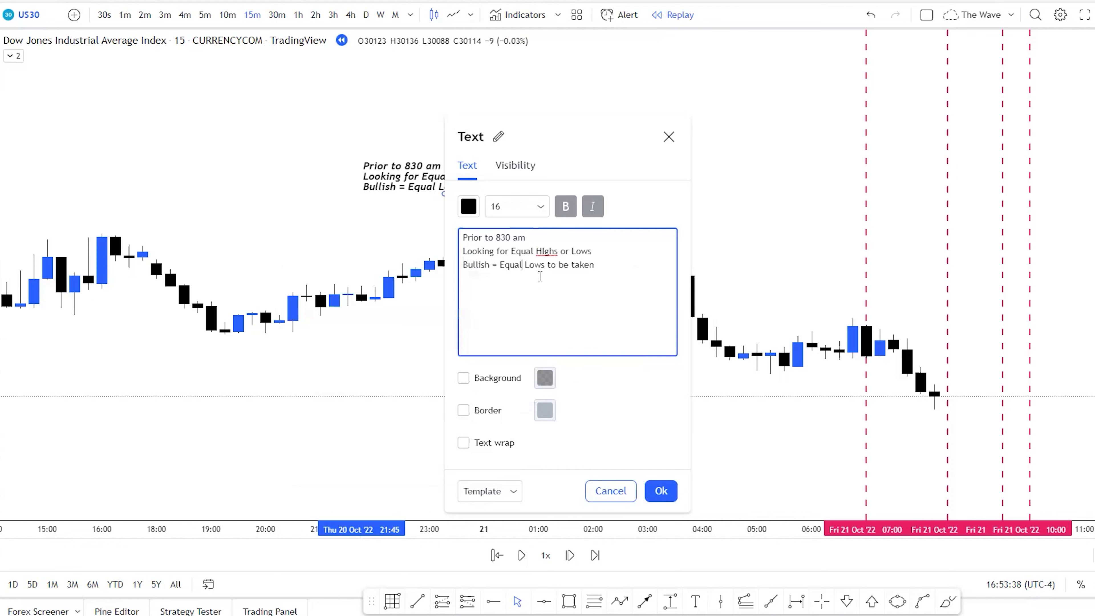
pyautogui.rightClick(550, 251)
pyautogui.moveTo(535, 257)
pyautogui.click(581, 279)
pyautogui.click(662, 490)
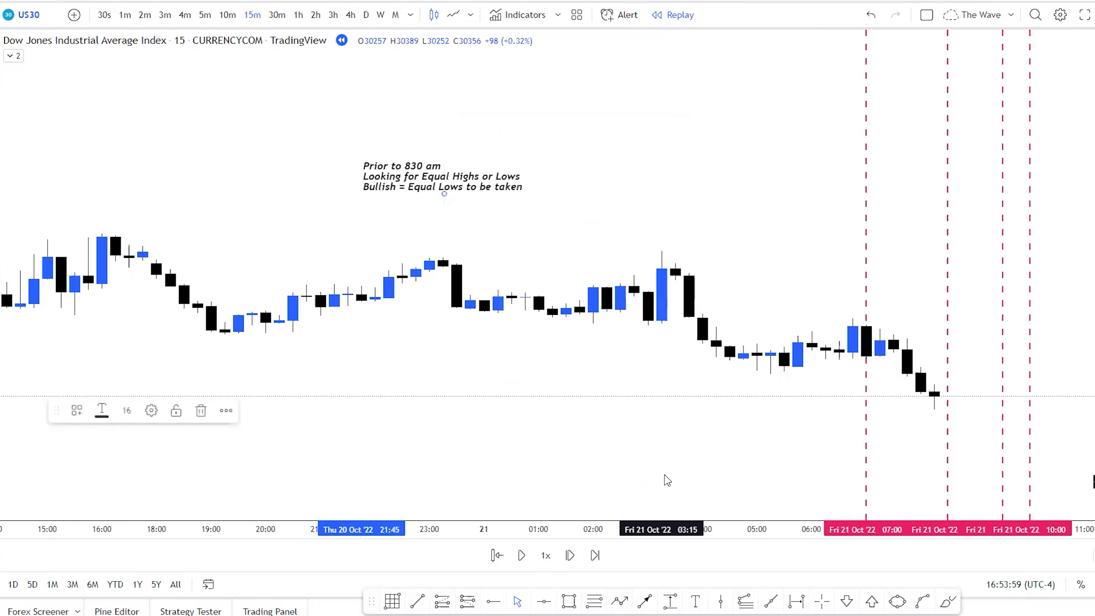
pyautogui.moveTo(414, 176); pyautogui.dragTo(427, 174)
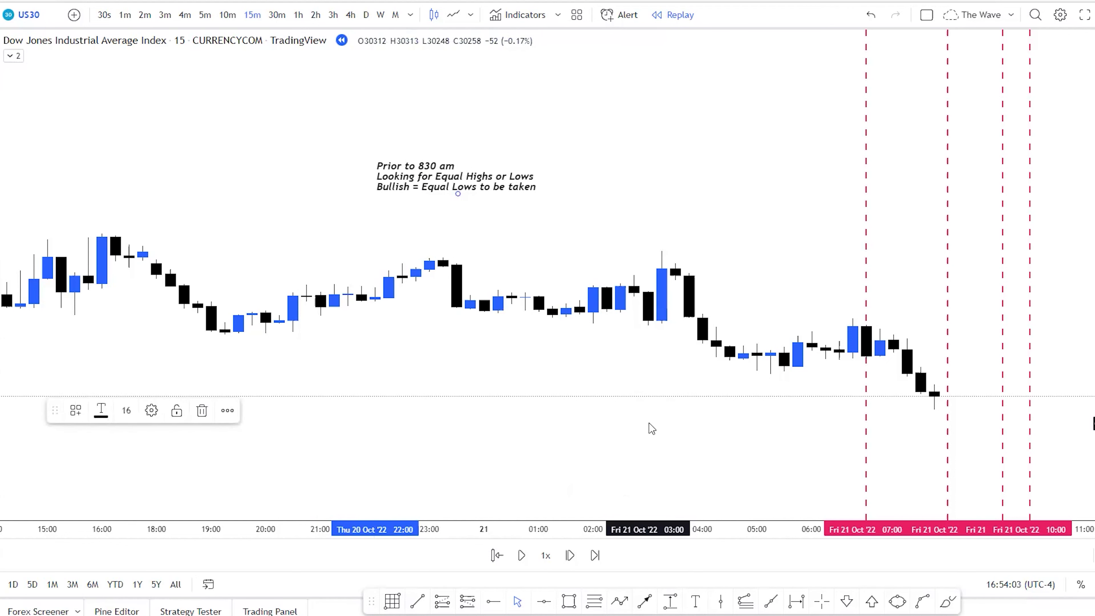
# Examine the price action from Mon 17 to Fri 21 Oct '22 for earlier lows near the current replay price.
pyautogui.scroll(-10, 652, 429)
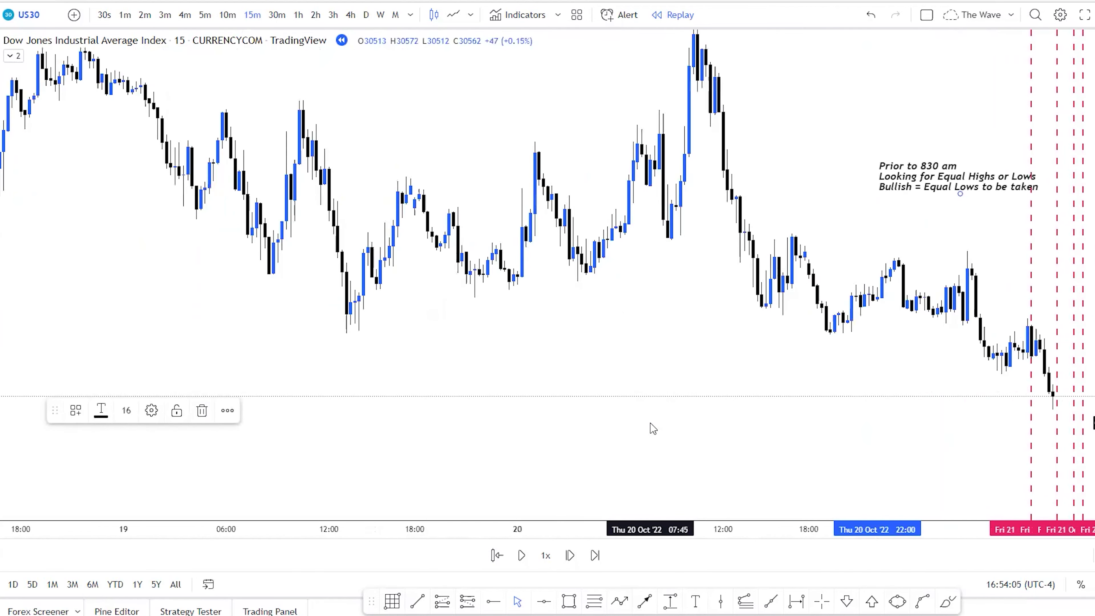
pyautogui.moveTo(988, 409); pyautogui.dragTo(726, 379)
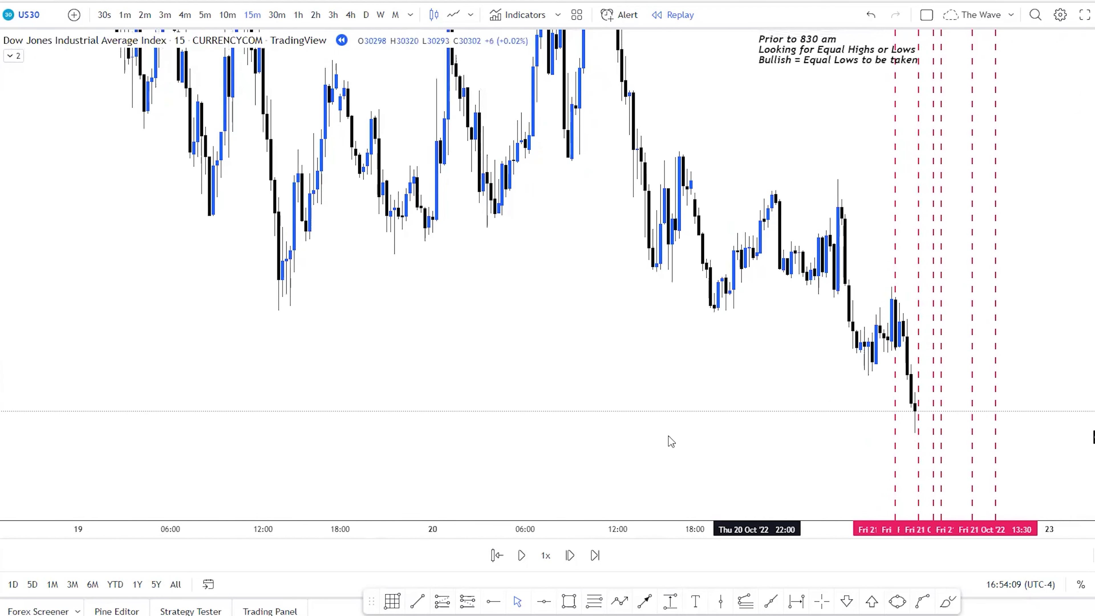
pyautogui.scroll(3, 667, 440)
pyautogui.moveTo(614, 392); pyautogui.dragTo(807, 360)
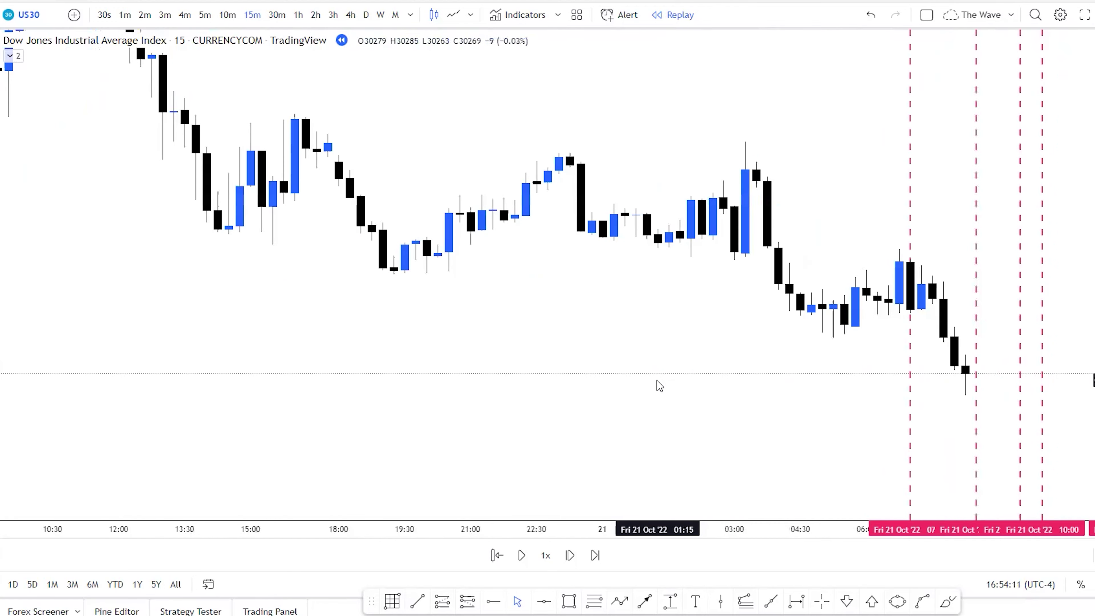
pyautogui.scroll(-4, 618, 382)
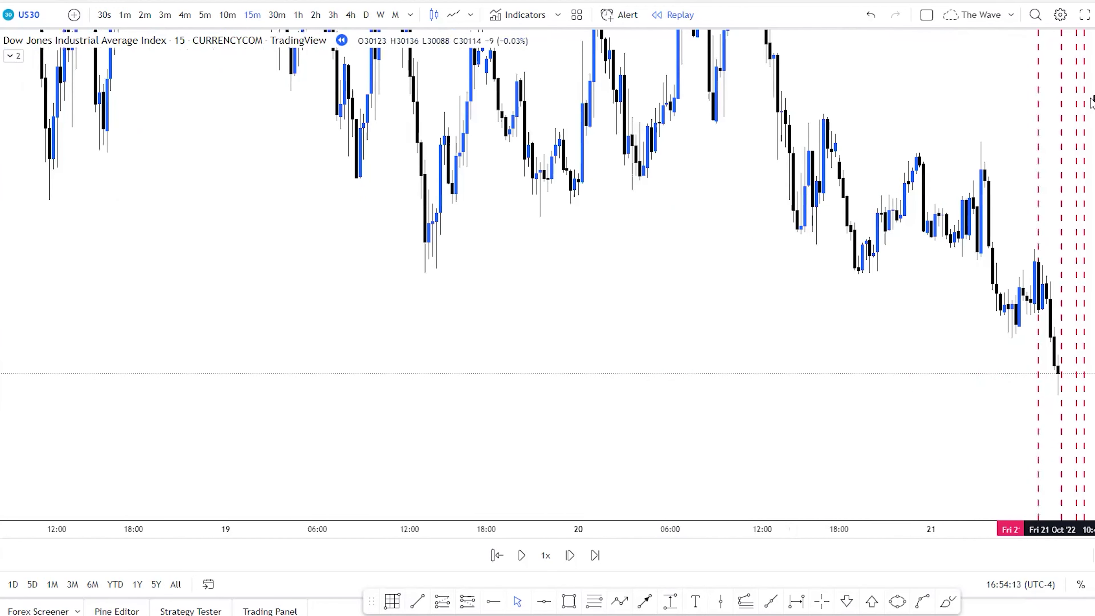
pyautogui.scroll(-5, 658, 308)
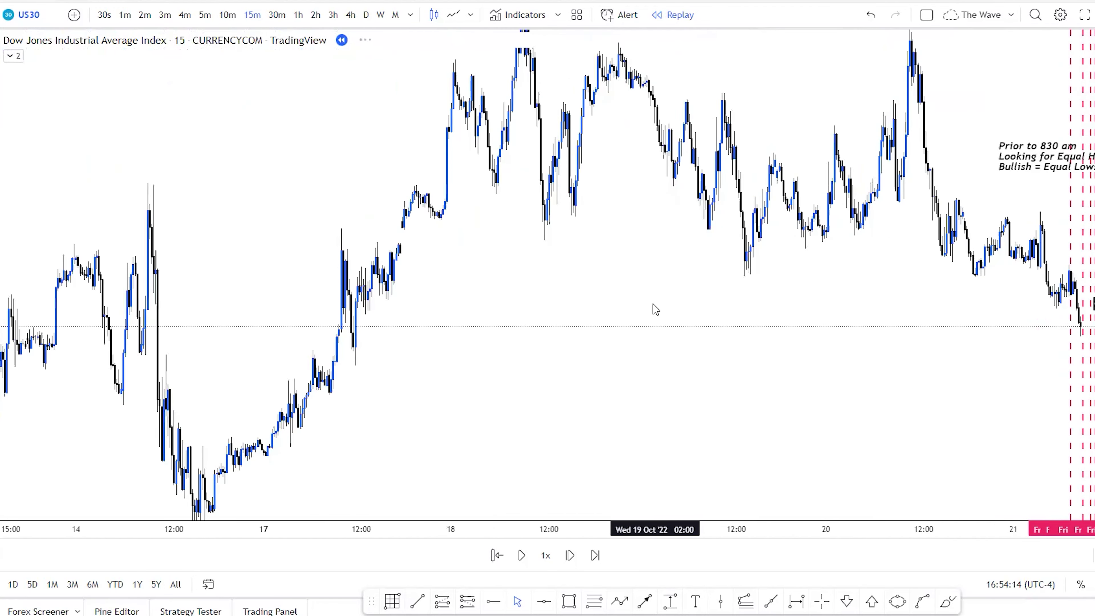
pyautogui.scroll(1, 660, 315)
pyautogui.moveTo(640, 311); pyautogui.dragTo(579, 340)
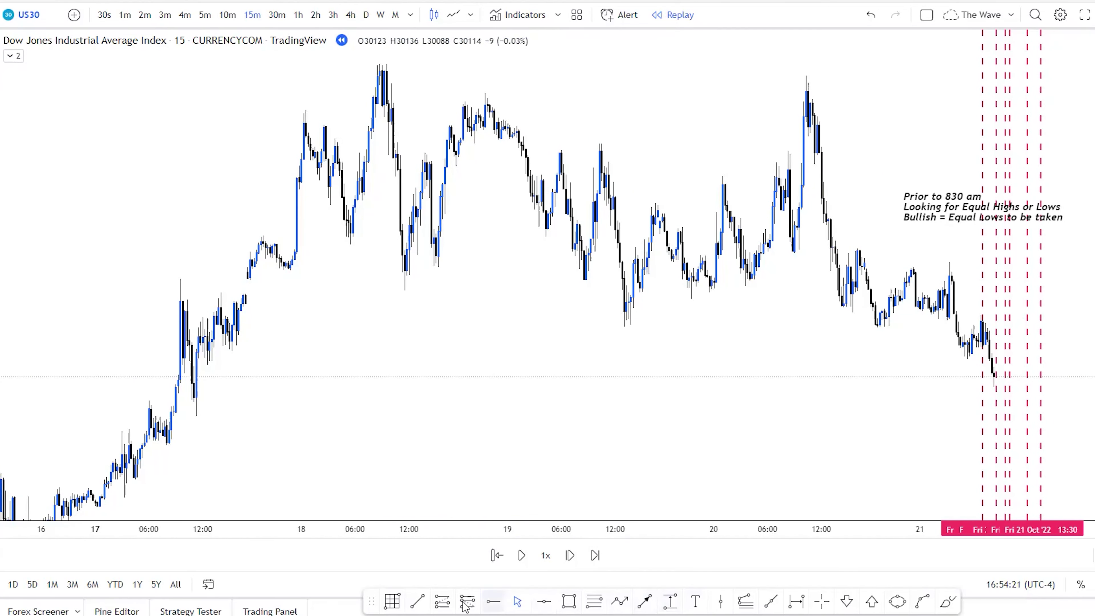
# Draw a nearly horizontal trend line under the equal lows from Mon 17 Oct '22 13:15 to Fri 21 Oct '22 06:15.
pyautogui.click(419, 607)
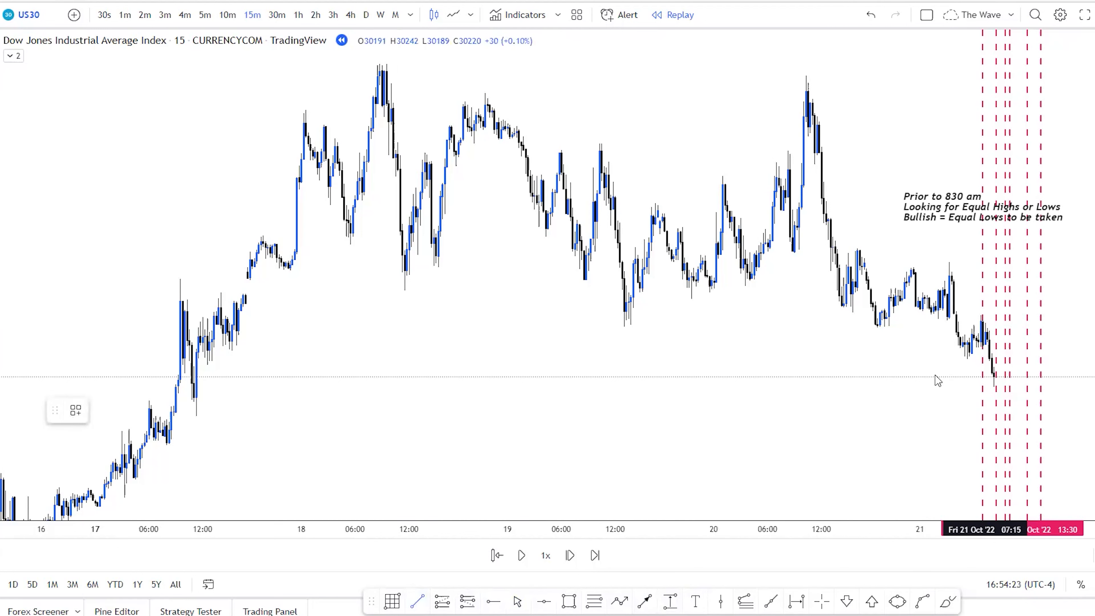
pyautogui.click(236, 345)
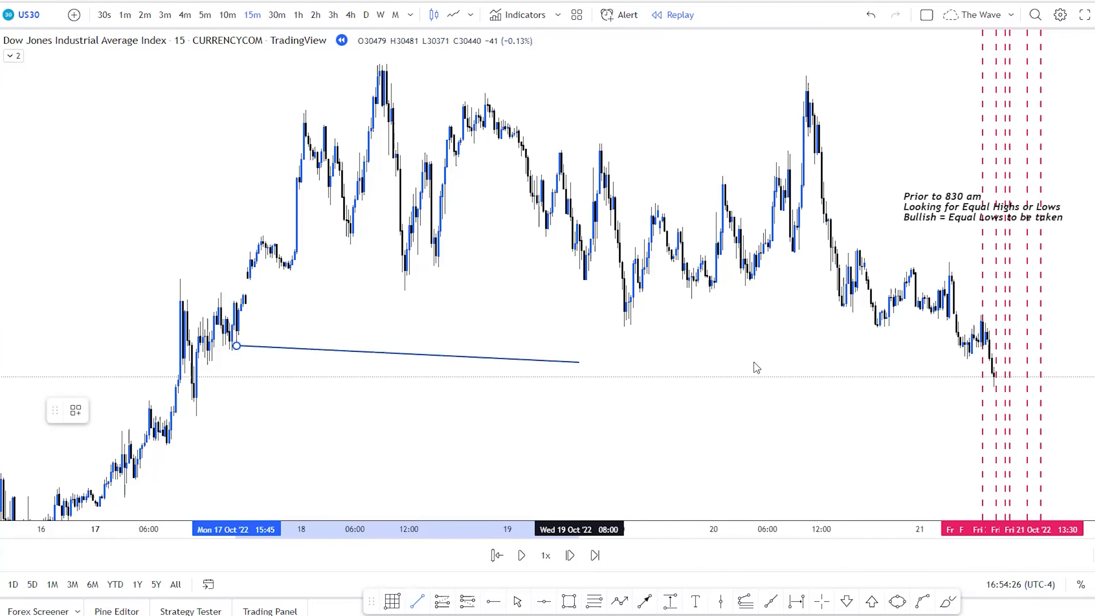
pyautogui.click(977, 360)
pyautogui.moveTo(236, 345); pyautogui.dragTo(214, 355)
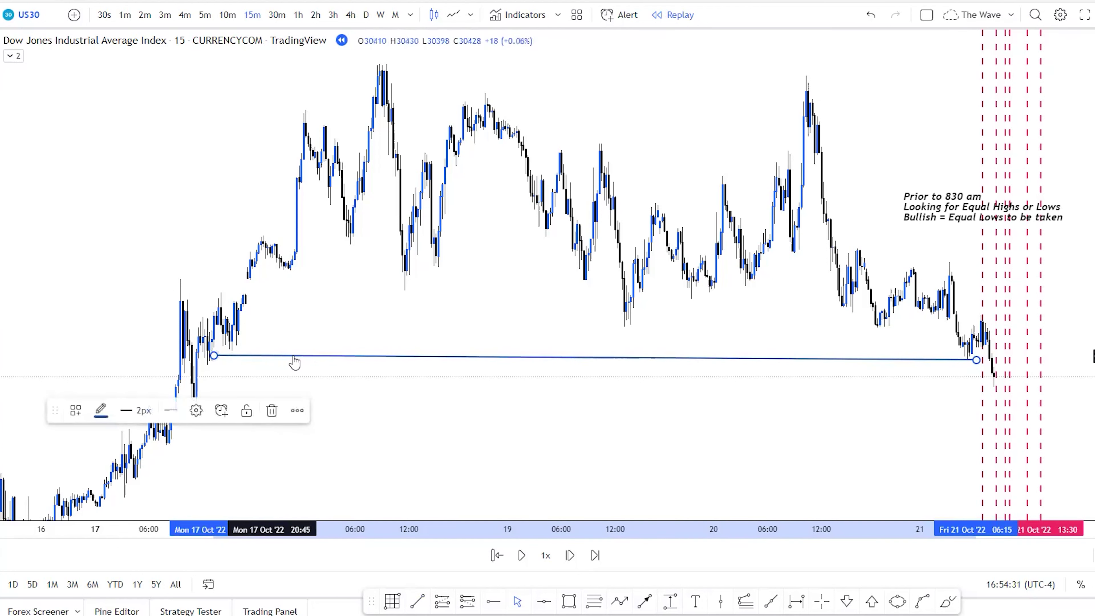
pyautogui.moveTo(310, 362)
pyautogui.mouseDown()
pyautogui.moveTo(345, 381)
pyautogui.moveTo(286, 382)
pyautogui.moveTo(308, 355)
pyautogui.mouseUp()
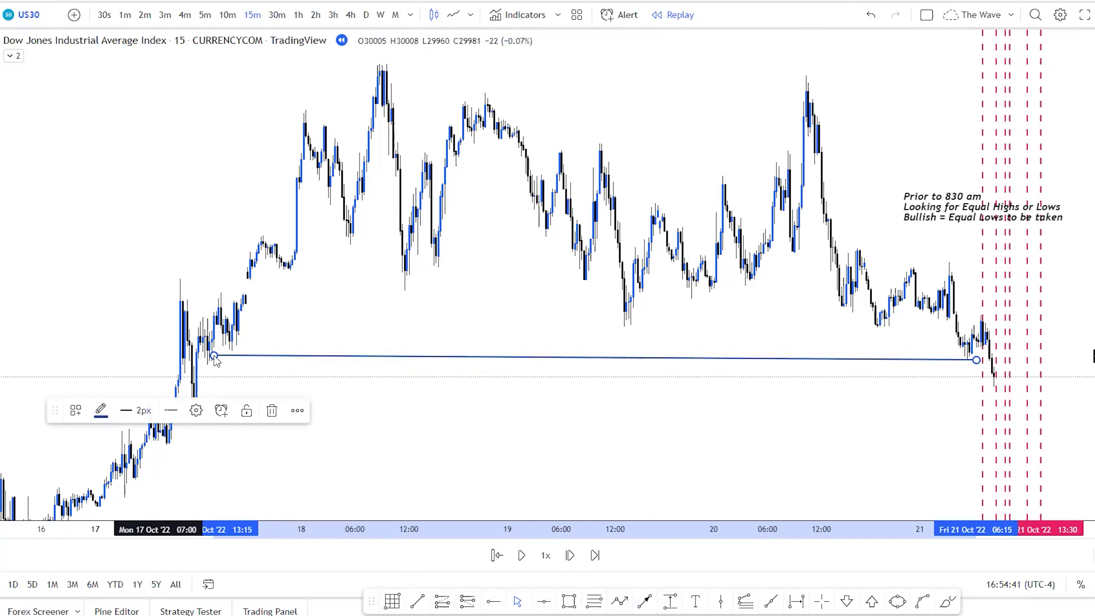
pyautogui.click(233, 362)
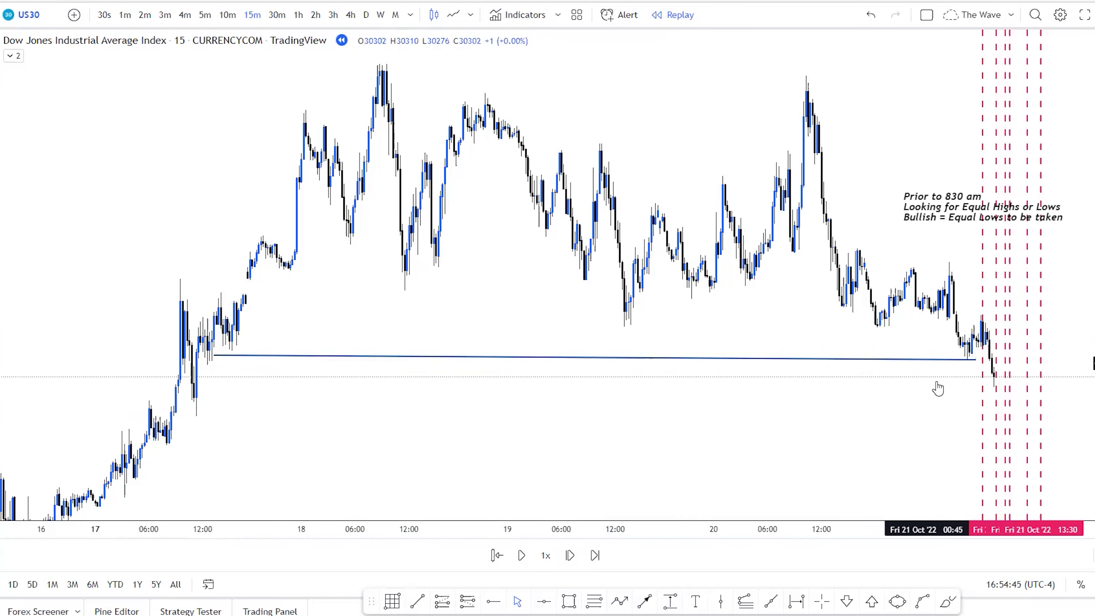
# Examine how price trades around the equal-lows trend line before the 08:30 line on Fri 21 Oct '22.
pyautogui.scroll(2, 820, 395)
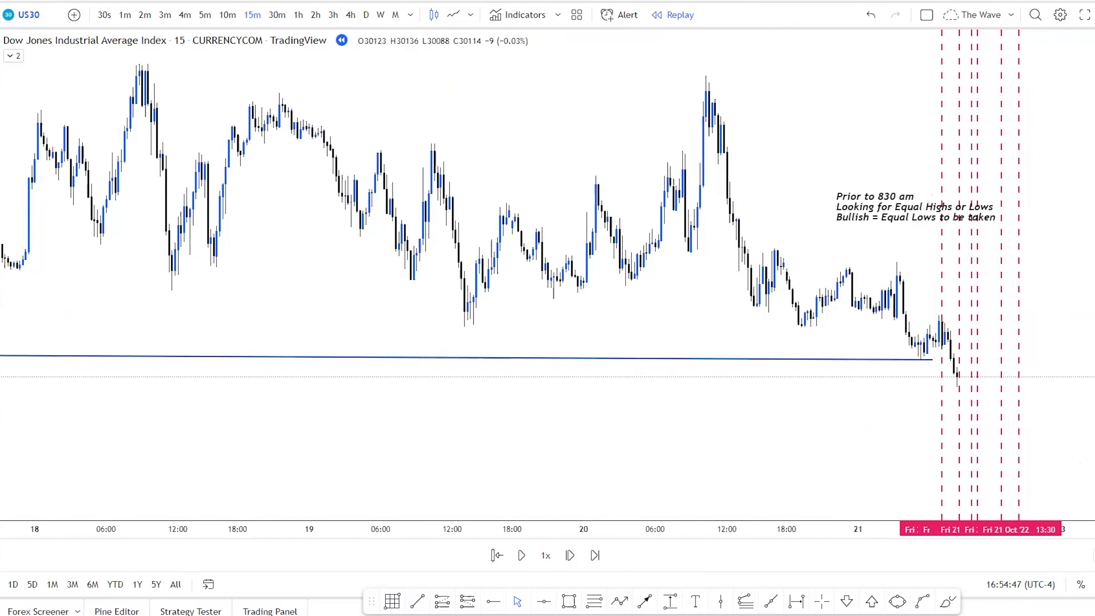
pyautogui.scroll(3, 854, 470)
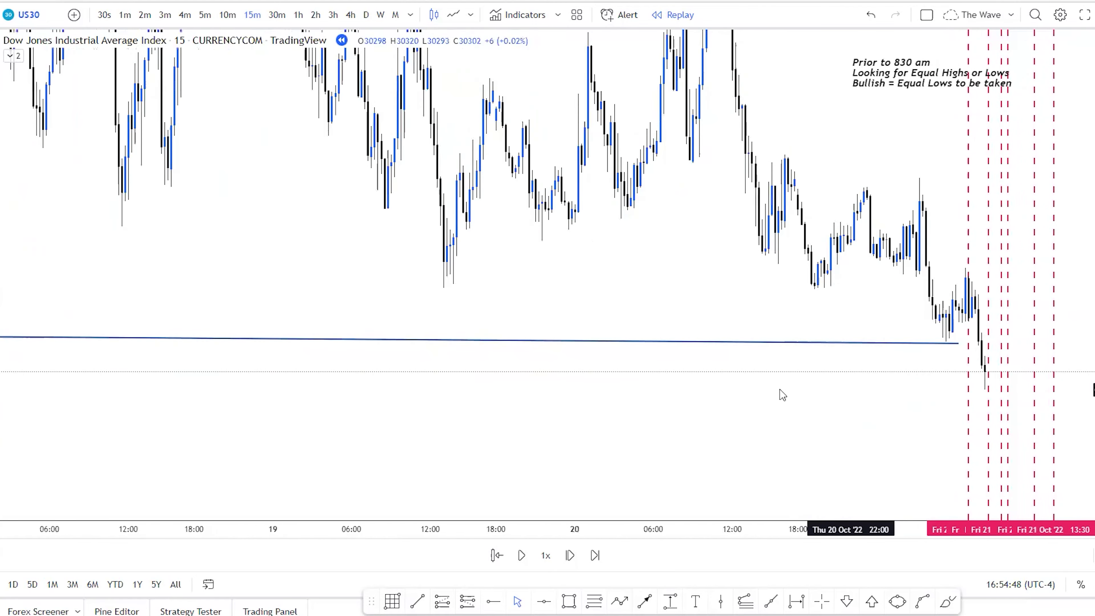
pyautogui.scroll(-2, 803, 380)
pyautogui.moveTo(820, 367); pyautogui.dragTo(695, 367)
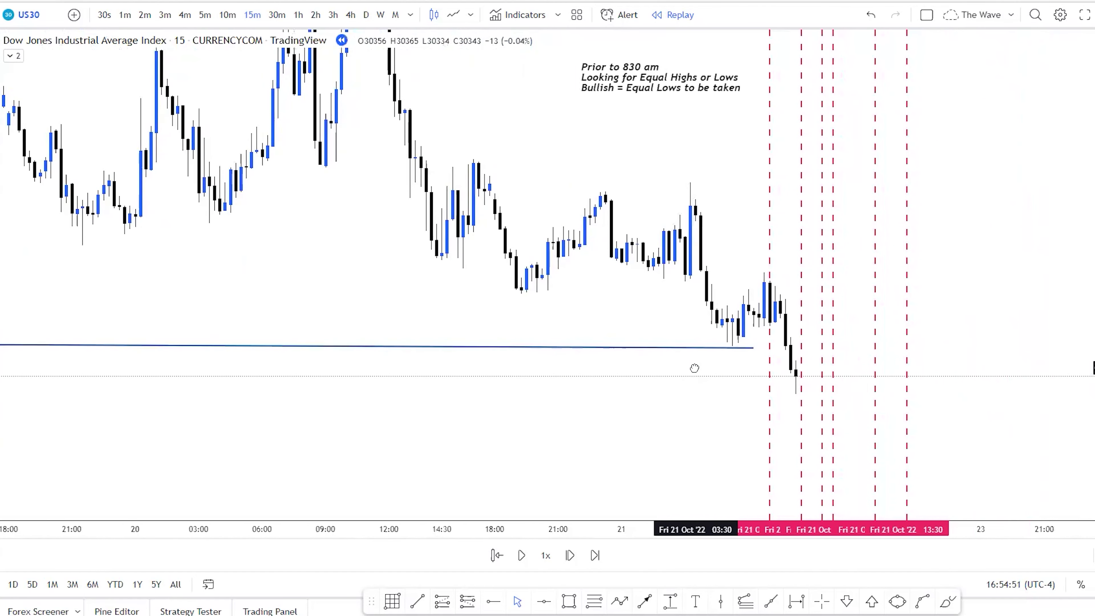
pyautogui.scroll(-5, 587, 392)
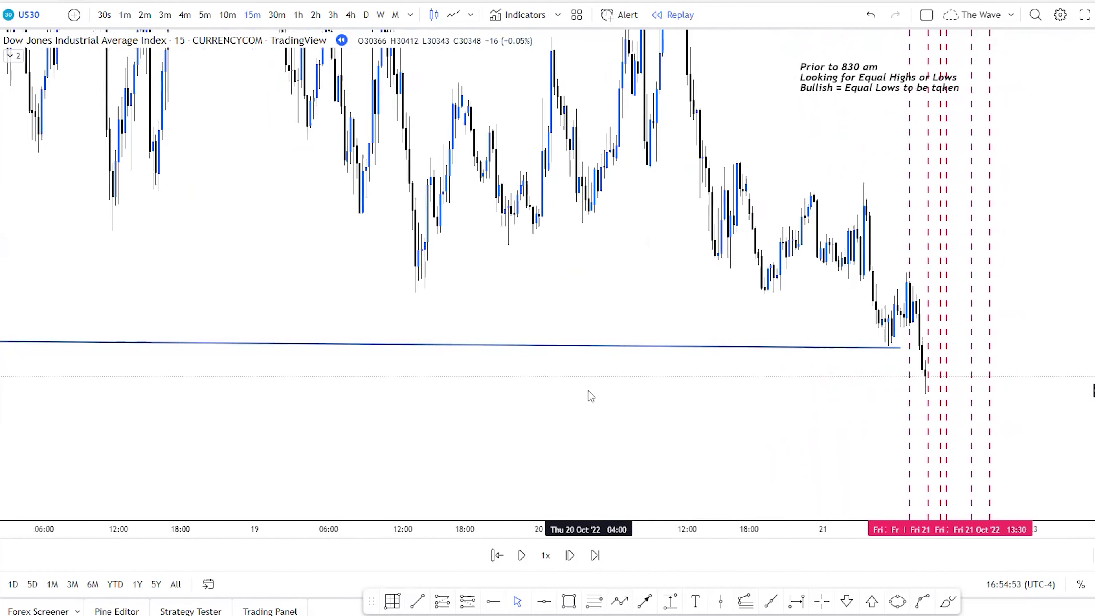
pyautogui.scroll(4, 591, 396)
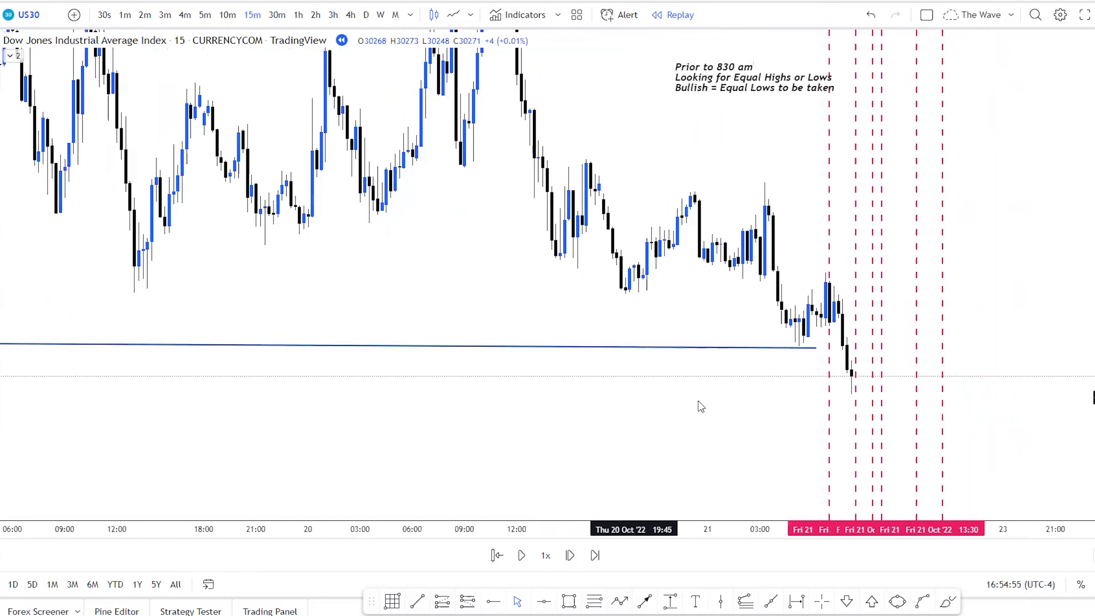
pyautogui.moveTo(699, 406); pyautogui.dragTo(662, 426)
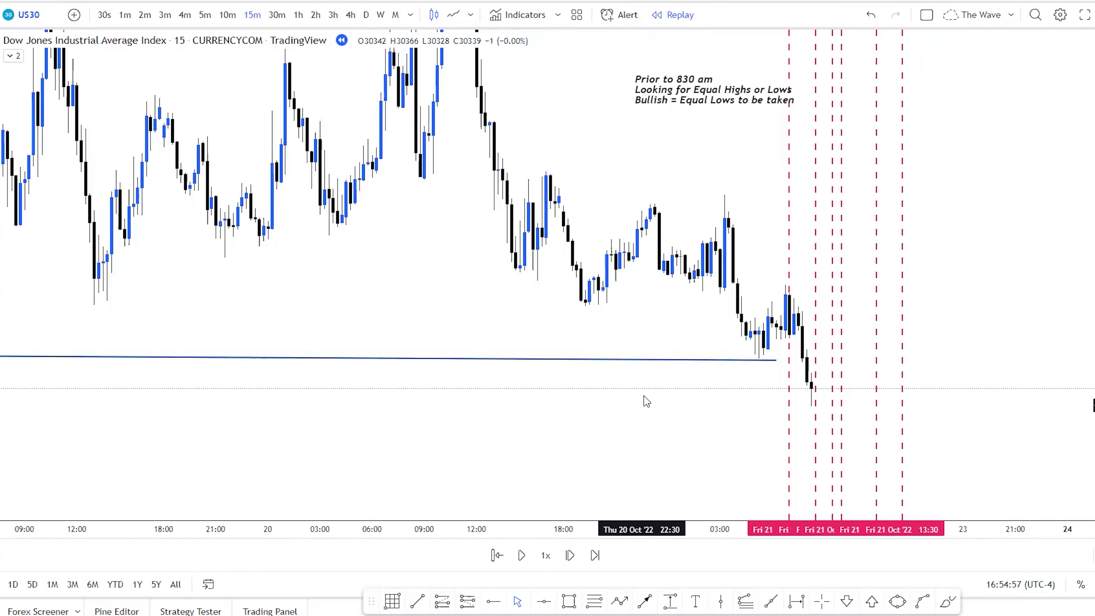
pyautogui.scroll(-3, 626, 388)
pyautogui.scroll(-2, 626, 389)
pyautogui.scroll(5, 499, 385)
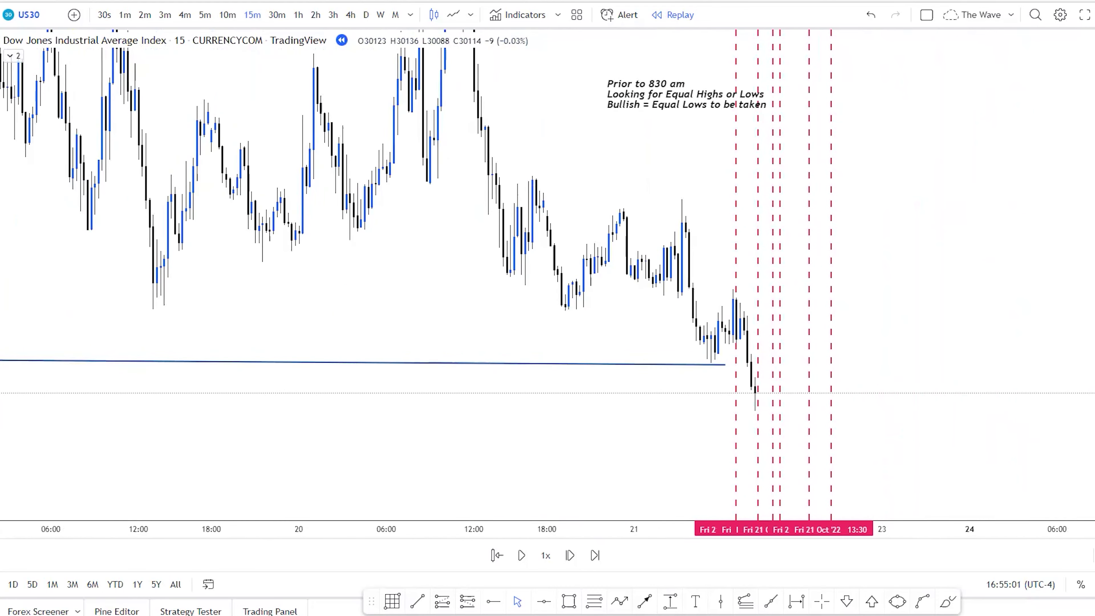
# Move the "Prior to 830 am" note slightly higher and earlier, into the empty area above the Thu 20 Oct '22 evening candles.
pyautogui.moveTo(604, 445); pyautogui.dragTo(802, 410)
pyautogui.scroll(2, 792, 416)
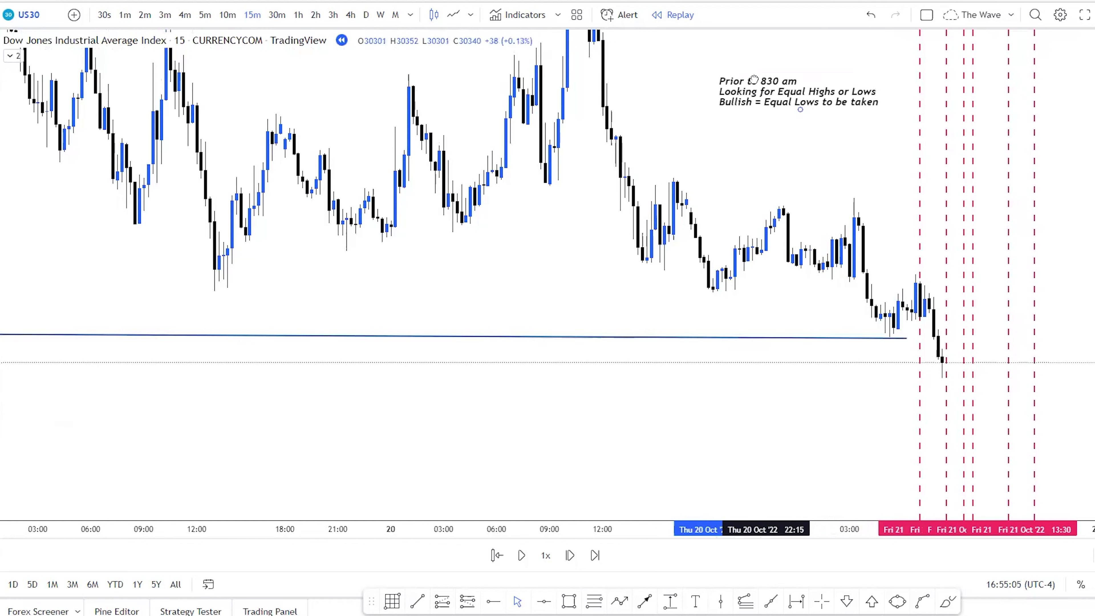
pyautogui.moveTo(754, 80); pyautogui.dragTo(724, 65)
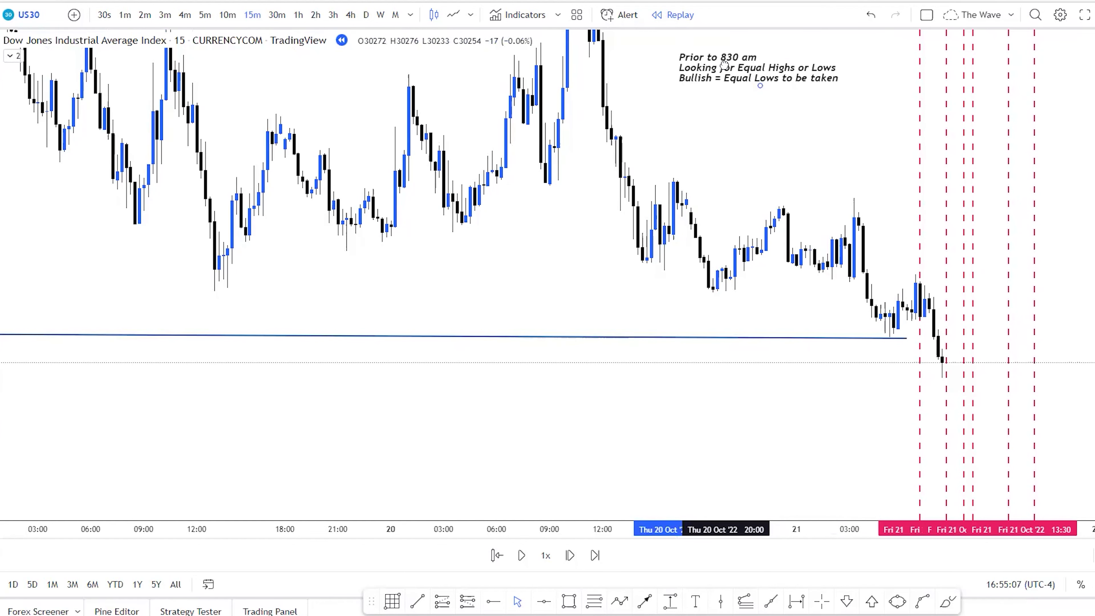
pyautogui.moveTo(609, 223); pyautogui.dragTo(578, 313)
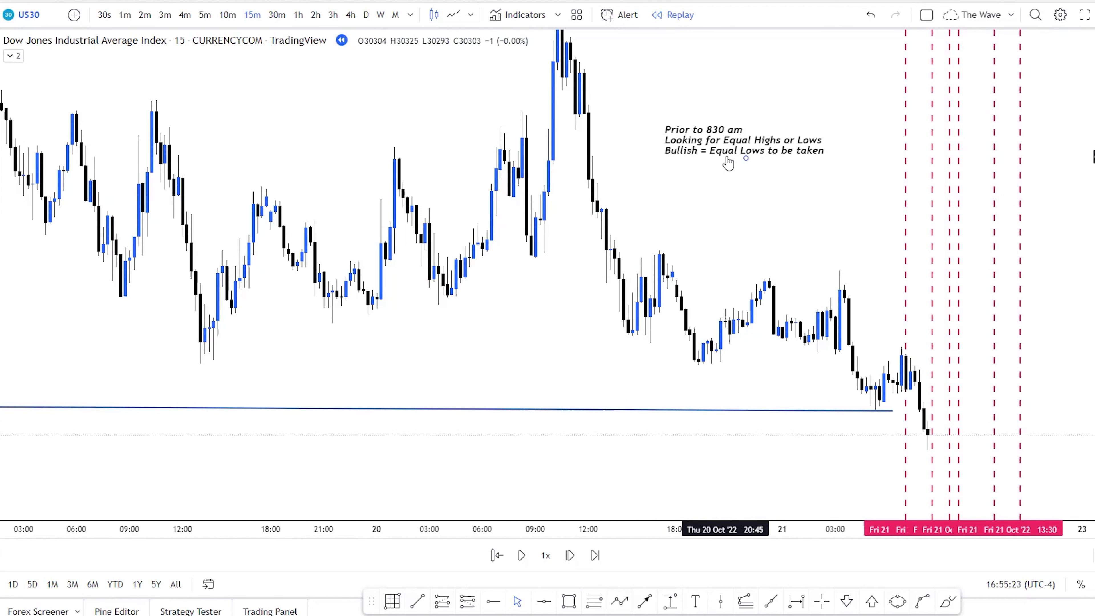
# Move the "Prior to 830 am" text note above the 19 Oct candles, clear of the most recent price action.
pyautogui.scroll(-3, 619, 403)
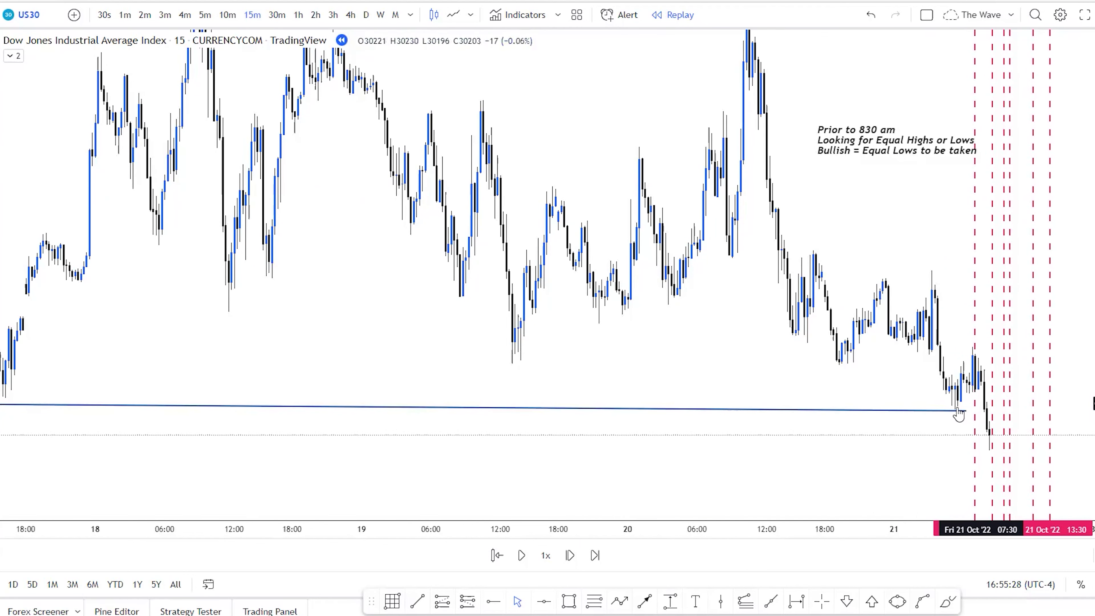
pyautogui.scroll(-2, 151, 410)
pyautogui.scroll(3, 563, 435)
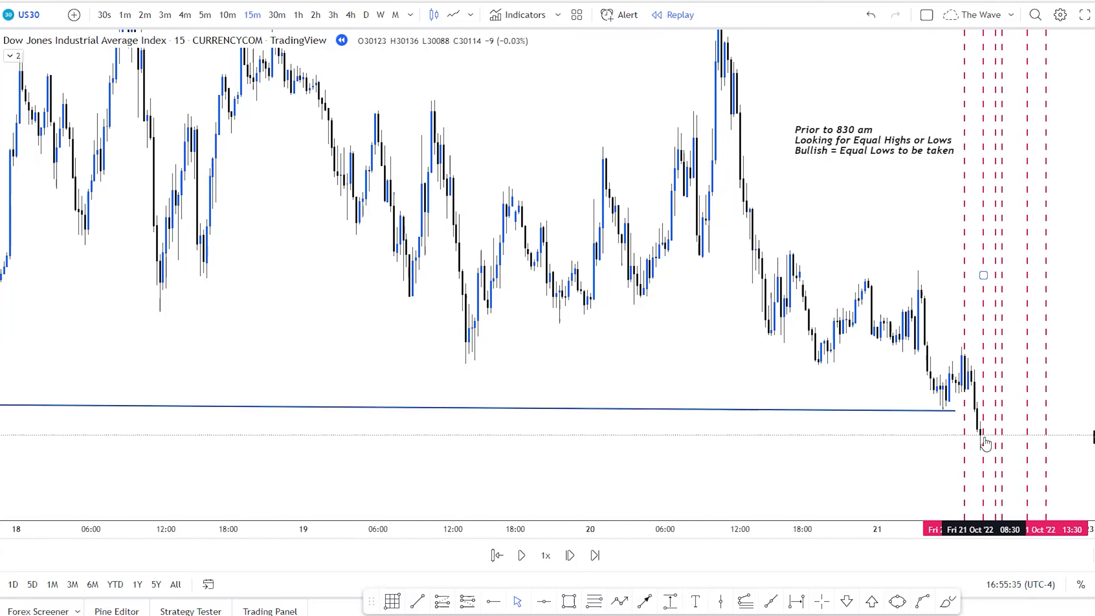
pyautogui.scroll(3, 810, 473)
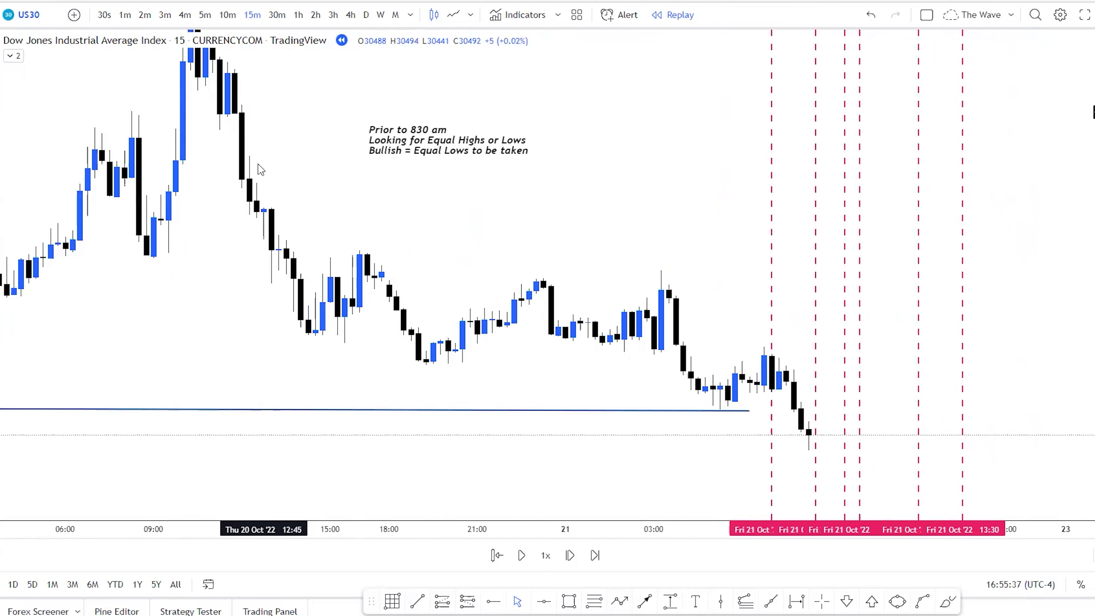
pyautogui.scroll(-5, 261, 170)
pyautogui.moveTo(604, 362); pyautogui.dragTo(546, 350)
pyautogui.moveTo(573, 137); pyautogui.dragTo(189, 72)
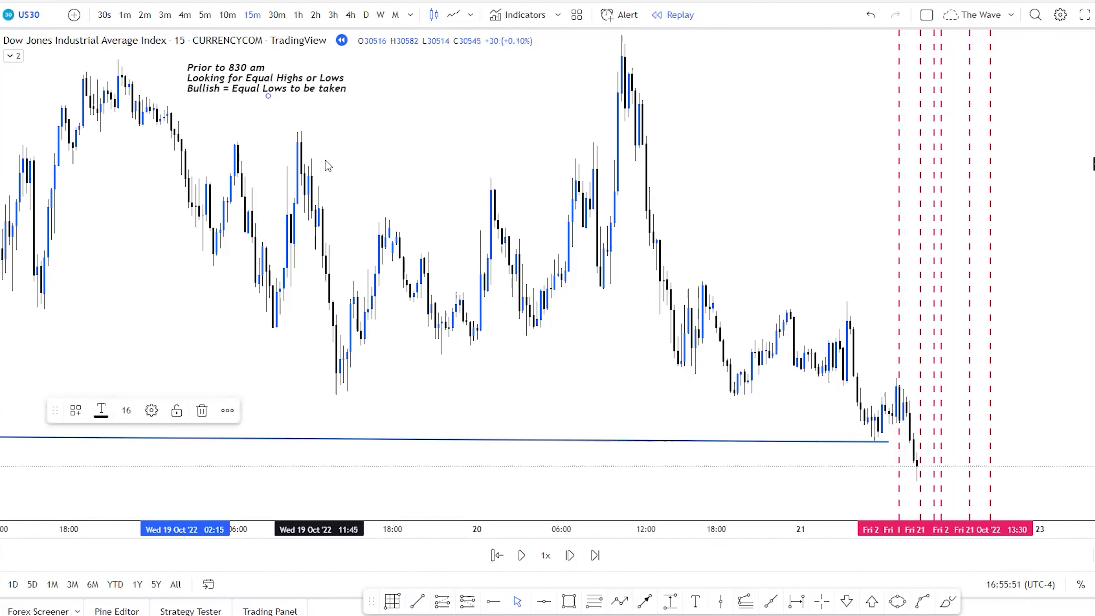
pyautogui.click(465, 391)
# Add a text note reading "Market Structure Shift (bullish)" and "Swing High" and position it below the blue trend line.
pyautogui.moveTo(591, 423); pyautogui.dragTo(474, 337)
pyautogui.scroll(2, 561, 345)
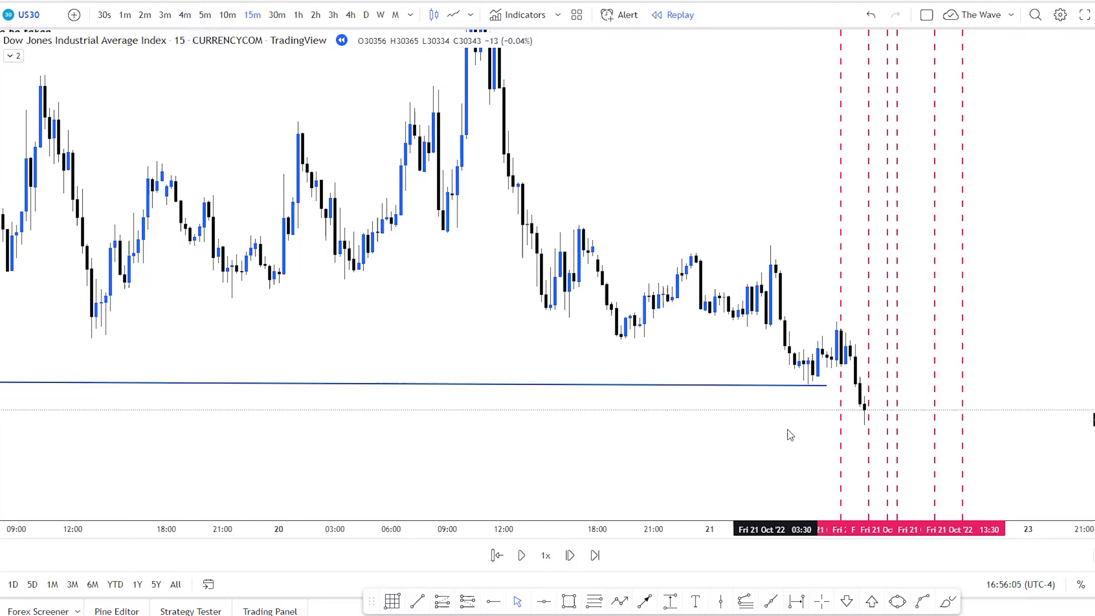
pyautogui.scroll(3, 637, 400)
pyautogui.scroll(-3, 636, 400)
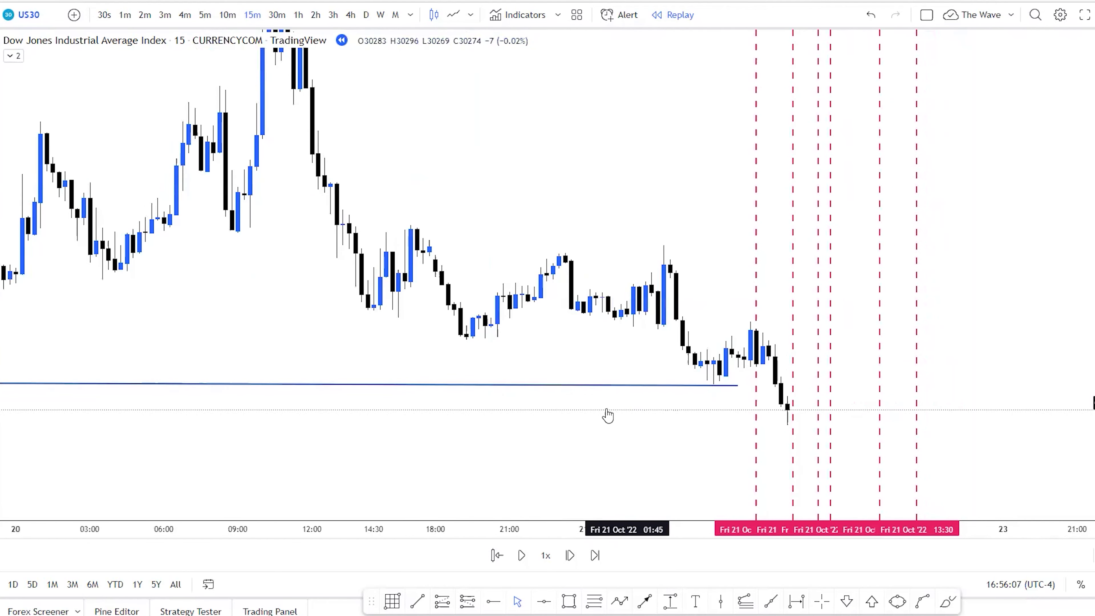
pyautogui.moveTo(633, 415); pyautogui.dragTo(660, 402)
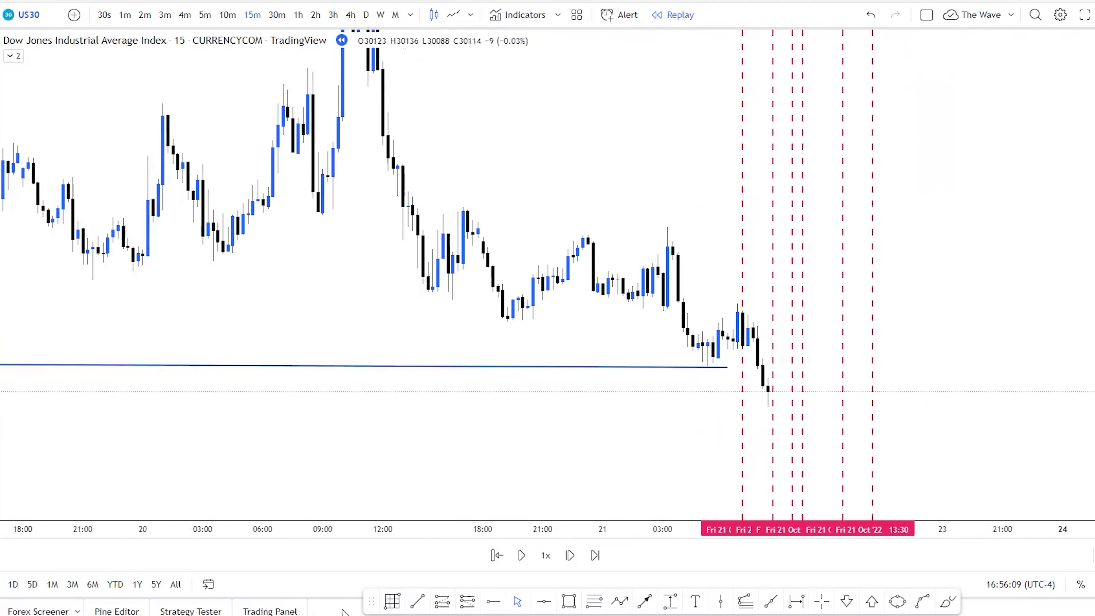
pyautogui.click(696, 600)
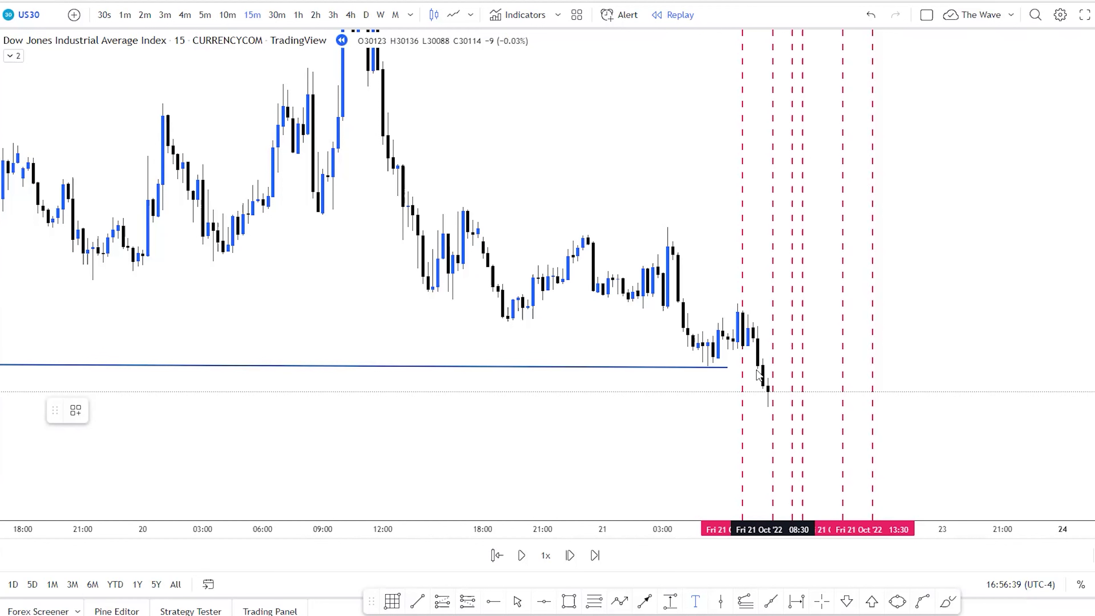
pyautogui.moveTo(551, 472)
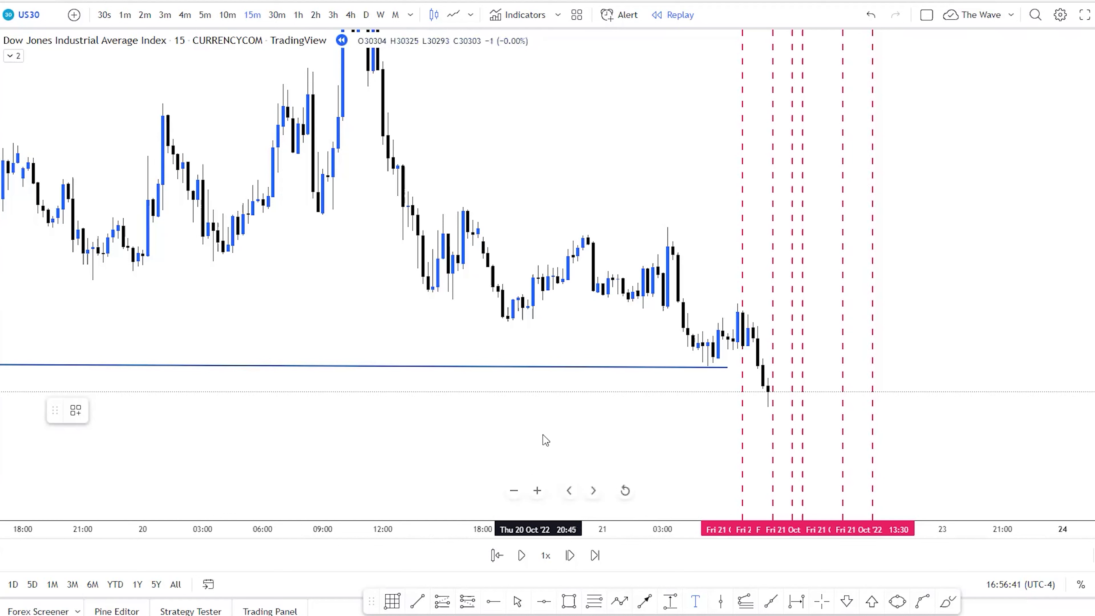
pyautogui.click(695, 603)
pyautogui.click(327, 409)
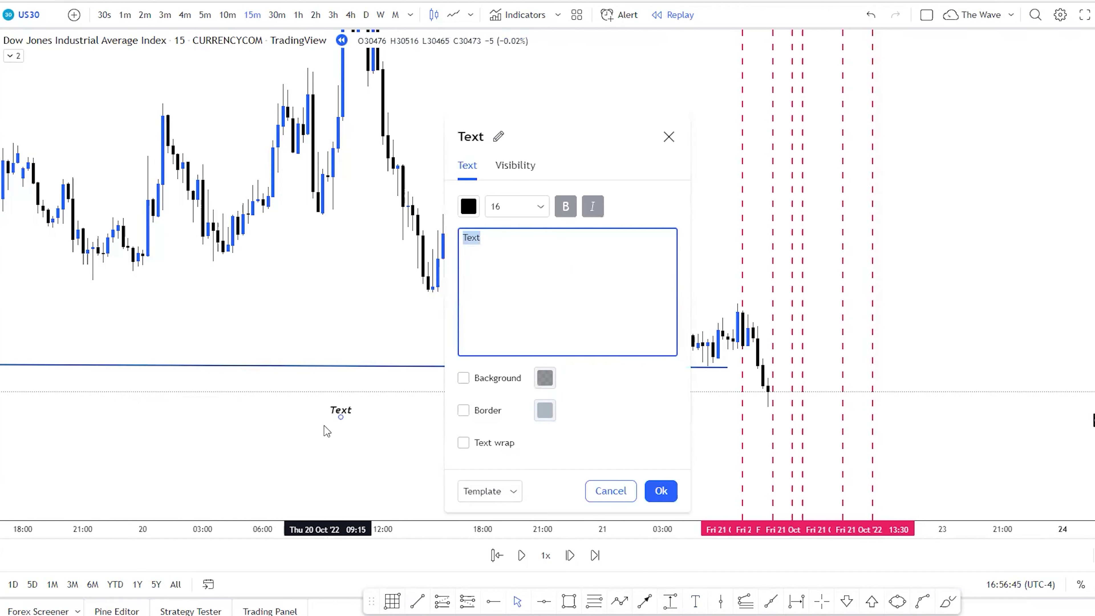
pyautogui.write('Mar')
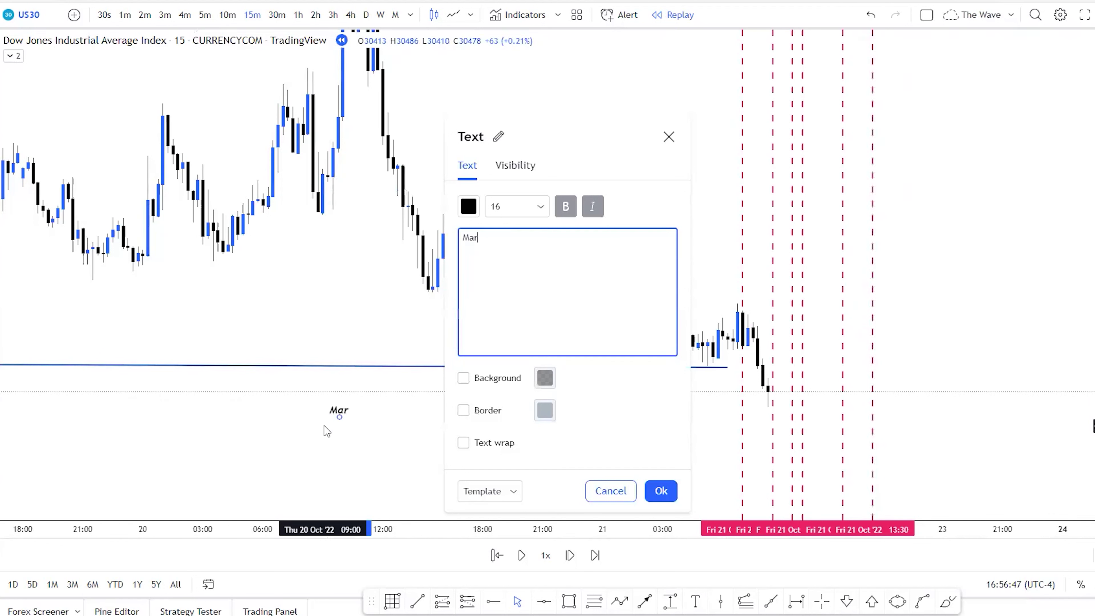
pyautogui.write('ket Structure Shift')
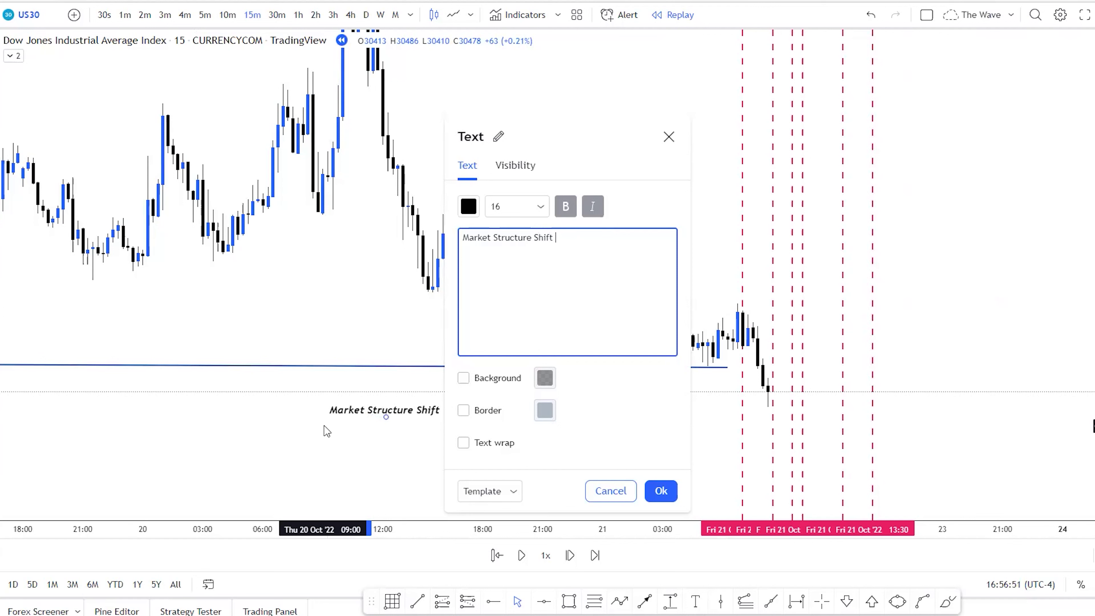
pyautogui.write(' (bullish)  ')
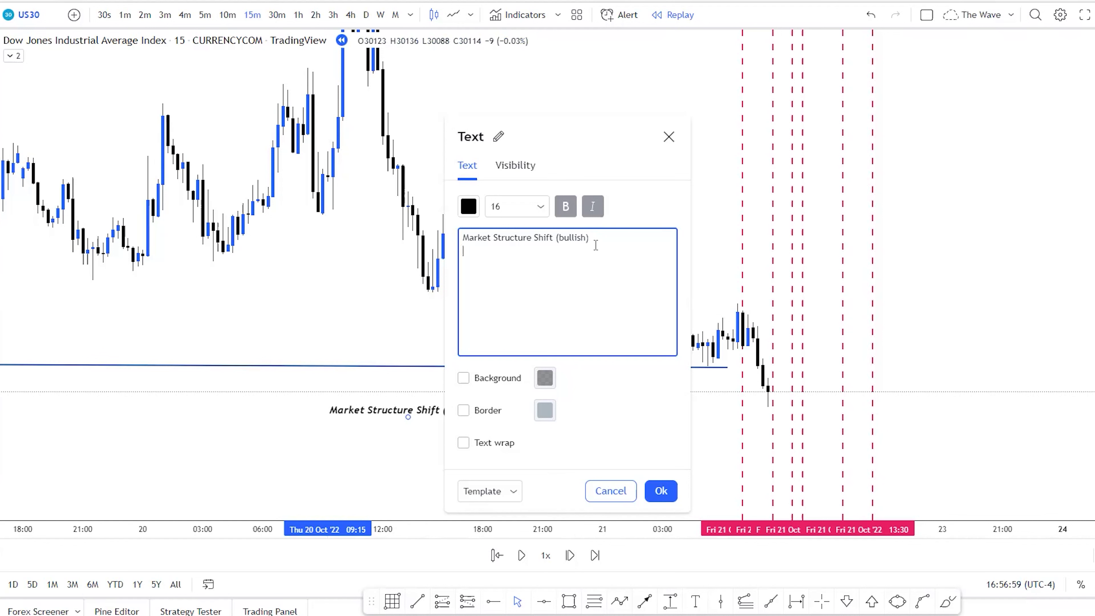
pyautogui.write('Swing High')
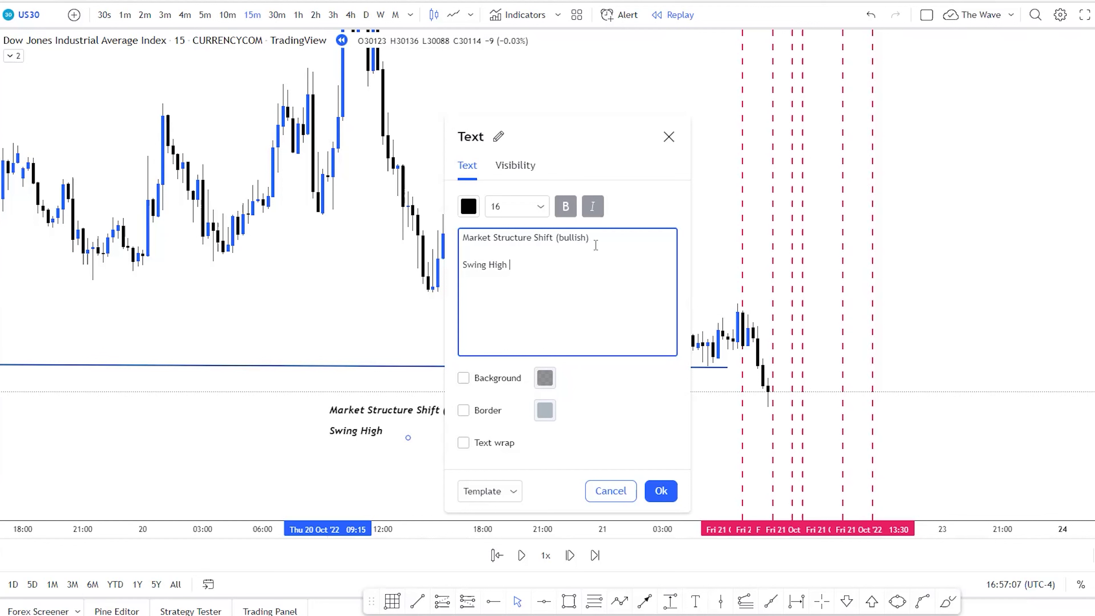
pyautogui.press('Return')
pyautogui.click(661, 491)
pyautogui.moveTo(417, 408); pyautogui.dragTo(557, 397)
# Delete the earliest dashed vertical line, the one just before the 08:30 line on 21 Oct.
pyautogui.moveTo(931, 429); pyautogui.dragTo(994, 384)
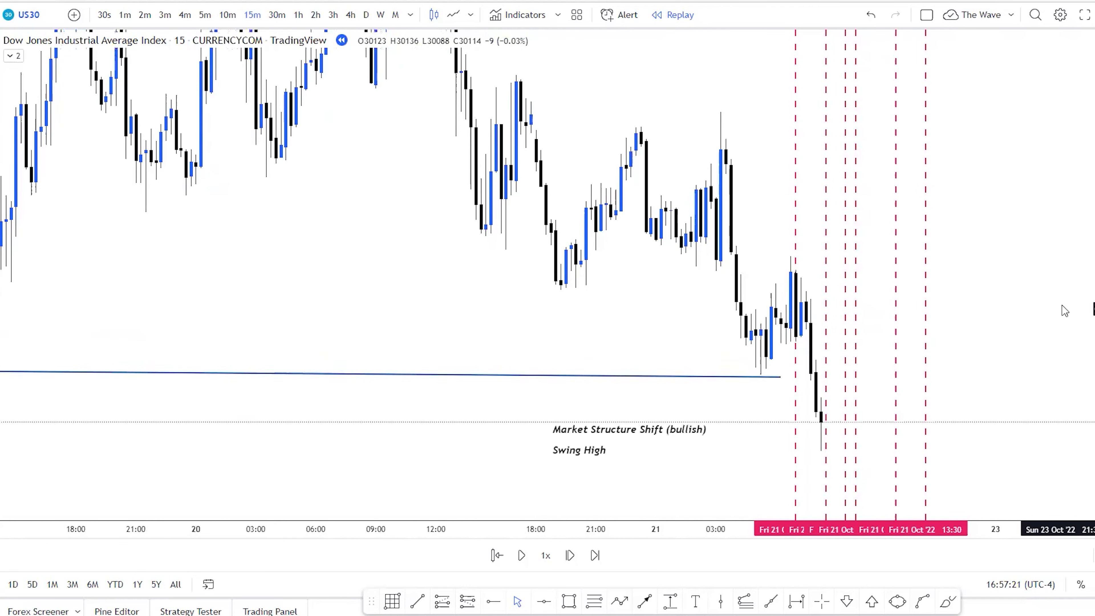
pyautogui.scroll(4, 803, 321)
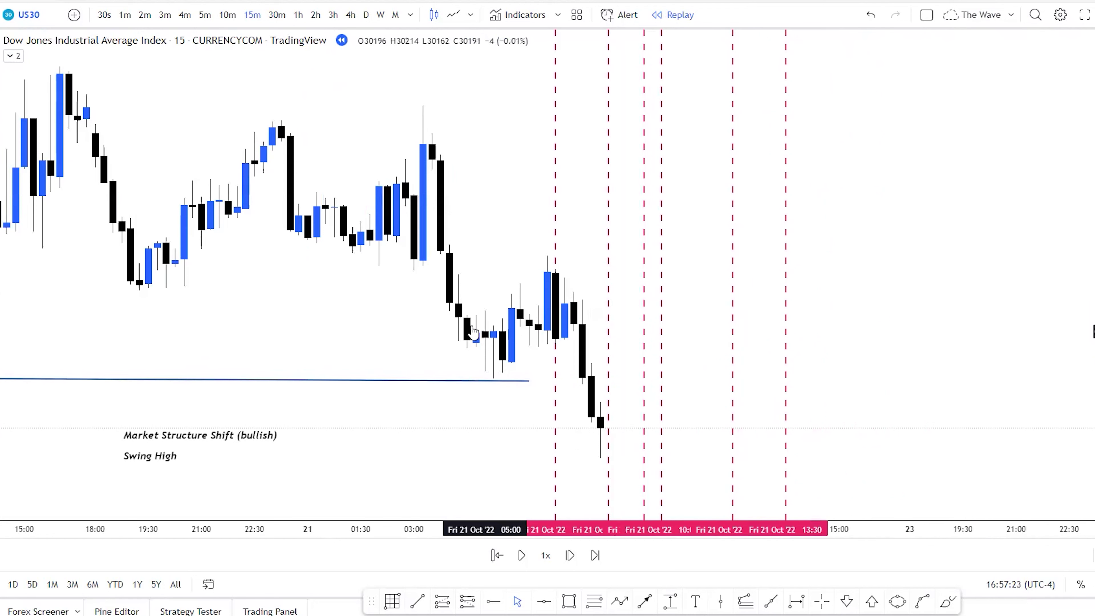
pyautogui.click(556, 360)
pyautogui.press('Delete')
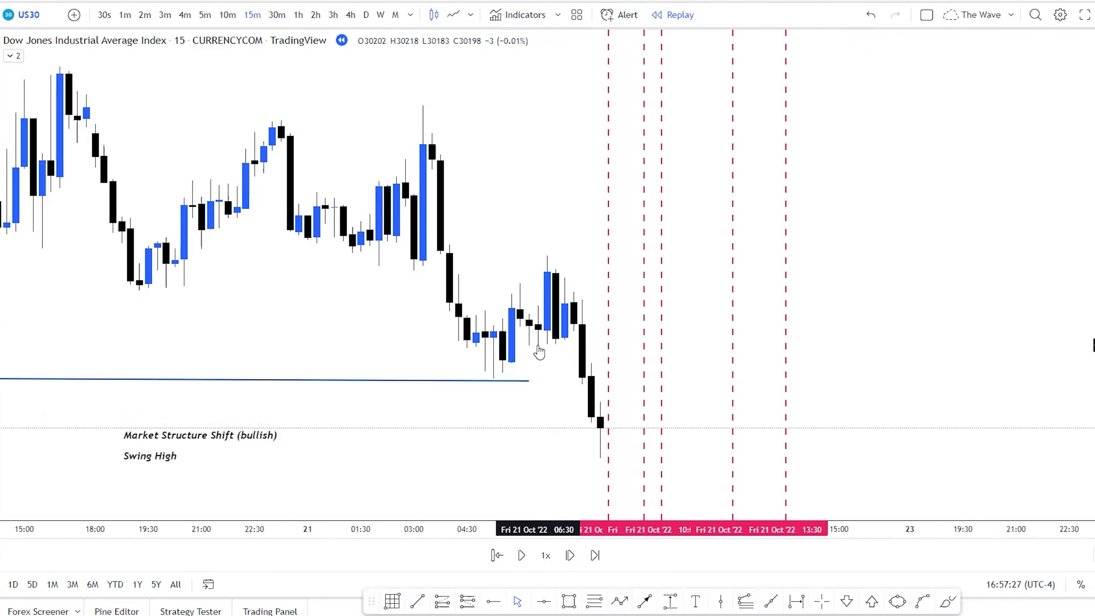
# Mark the last swing high before 08:30 with a freehand Brush arc over its wick.
pyautogui.moveTo(557, 409); pyautogui.dragTo(645, 409)
pyautogui.scroll(2, 542, 411)
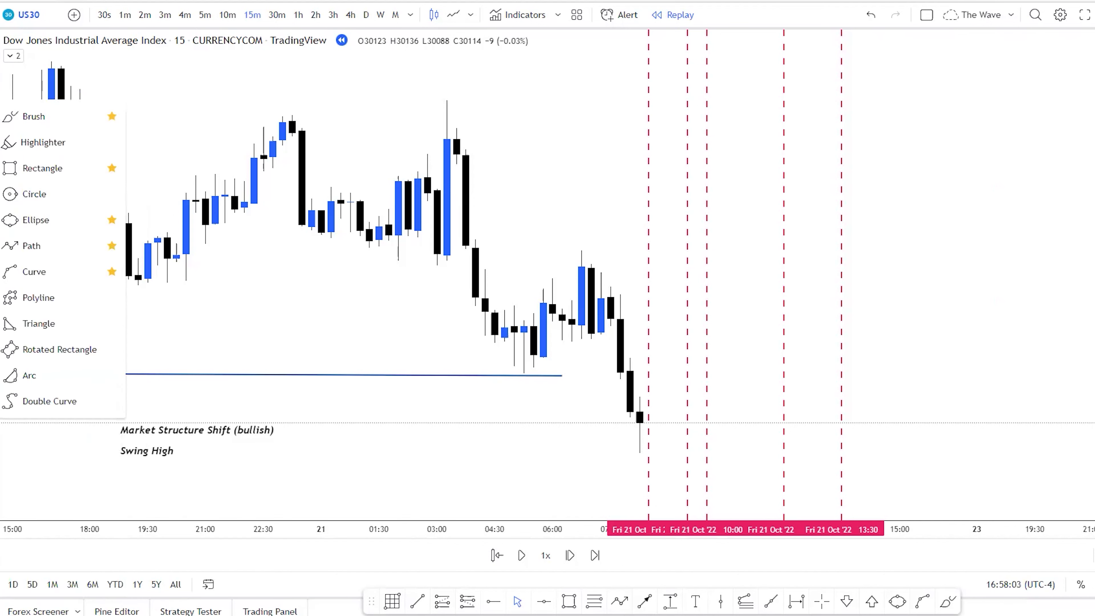
pyautogui.click(19, 116)
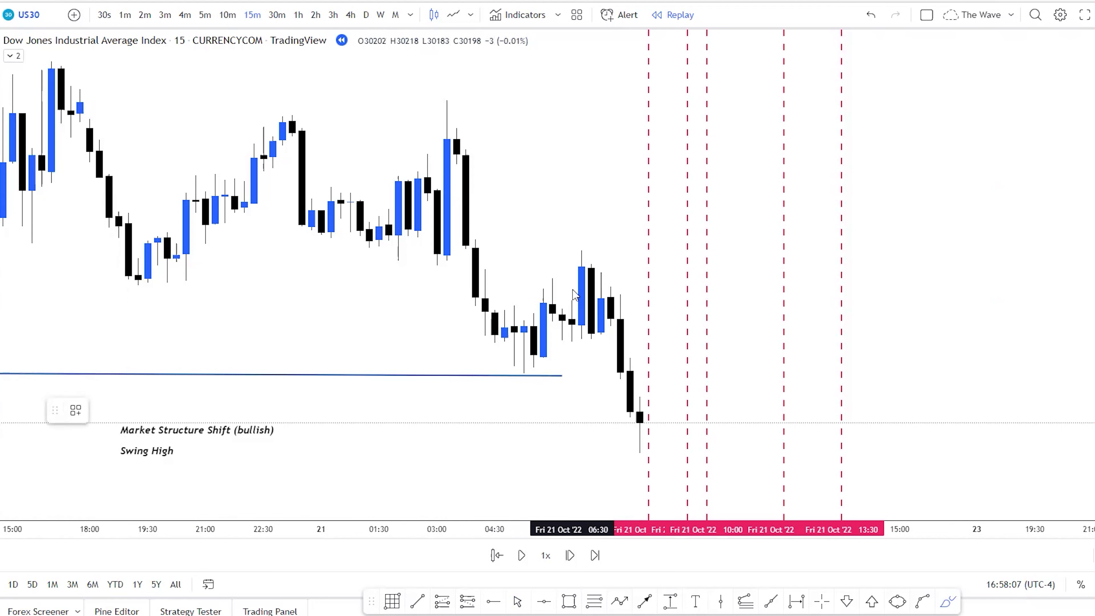
pyautogui.moveTo(573, 286)
pyautogui.mouseDown()
pyautogui.moveTo(580, 238)
pyautogui.moveTo(595, 257)
pyautogui.mouseUp()
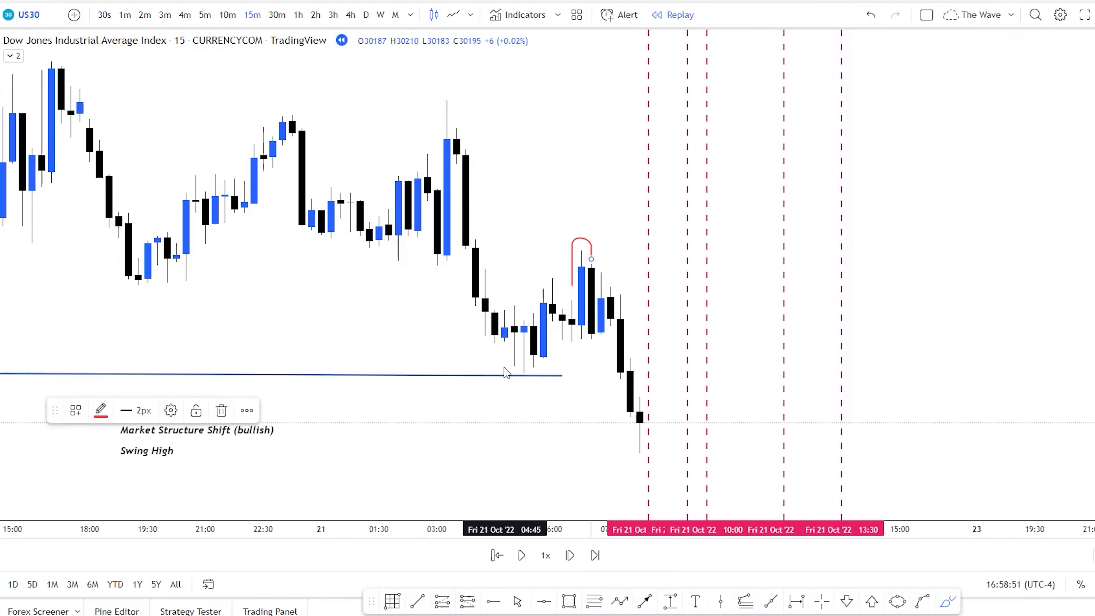
# Brush a short arc under the swing low at the blue trend line and delete it.
pyautogui.moveTo(515, 375); pyautogui.dragTo(540, 378)
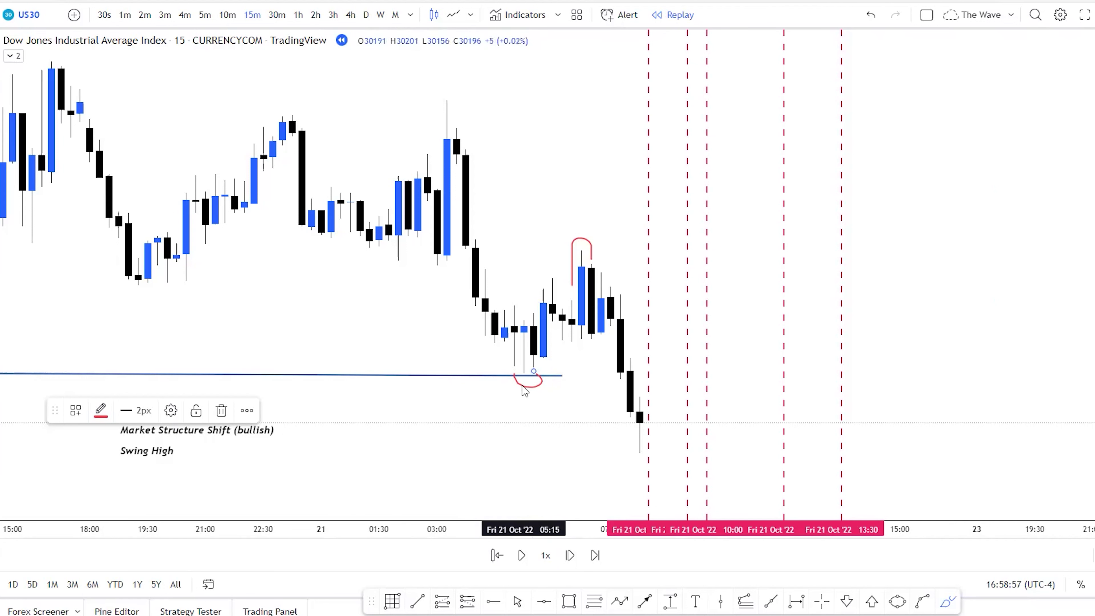
pyautogui.press('Escape')
pyautogui.press('Delete')
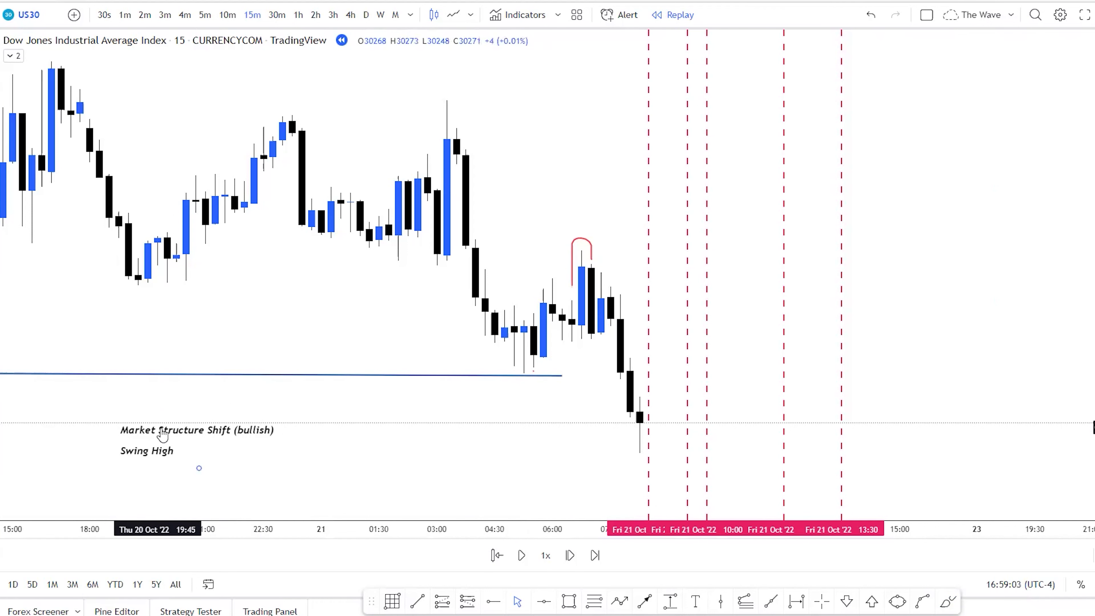
# Move the "Market Structure Shift" note closer to the recent candles and append "When the shift happens, it will create an imbalance or a Fair value gap".
pyautogui.moveTo(167, 428)
pyautogui.mouseDown()
pyautogui.moveTo(464, 408)
pyautogui.moveTo(329, 391)
pyautogui.mouseUp()
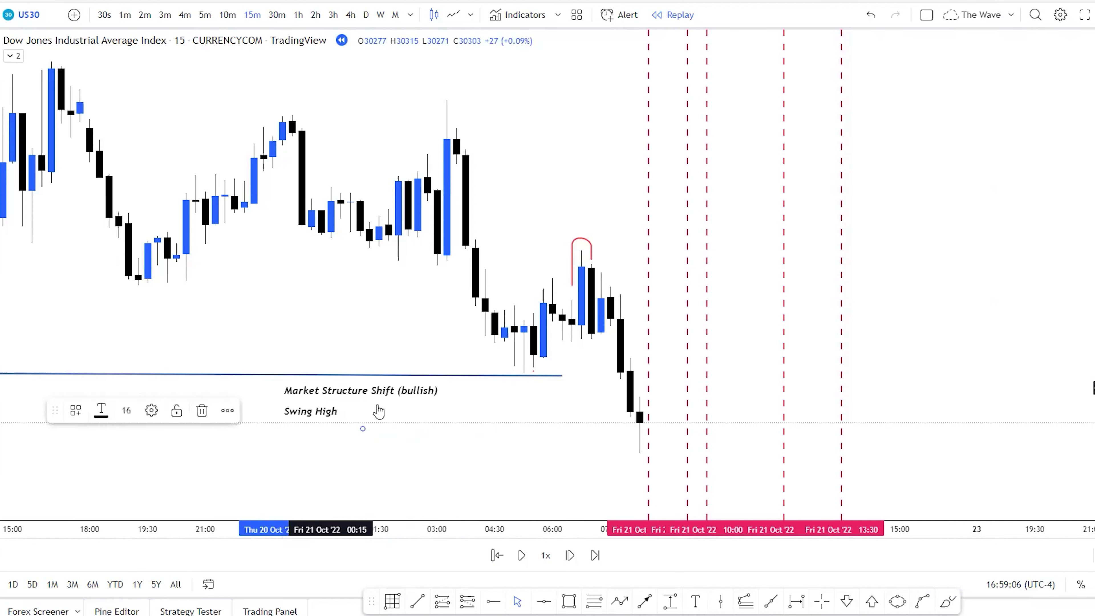
pyautogui.click(516, 422)
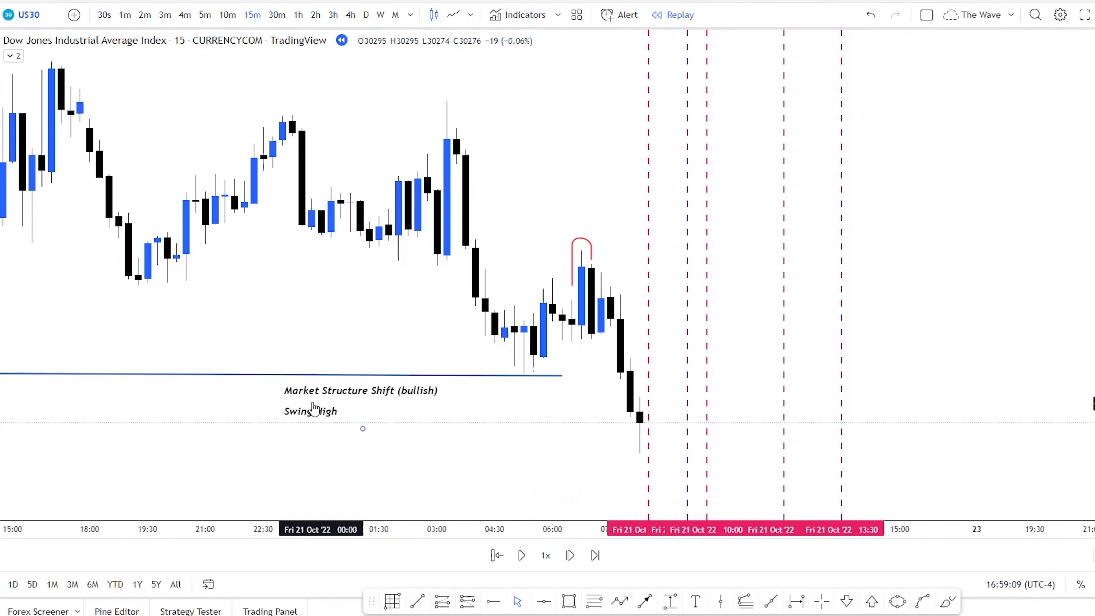
pyautogui.click(361, 426)
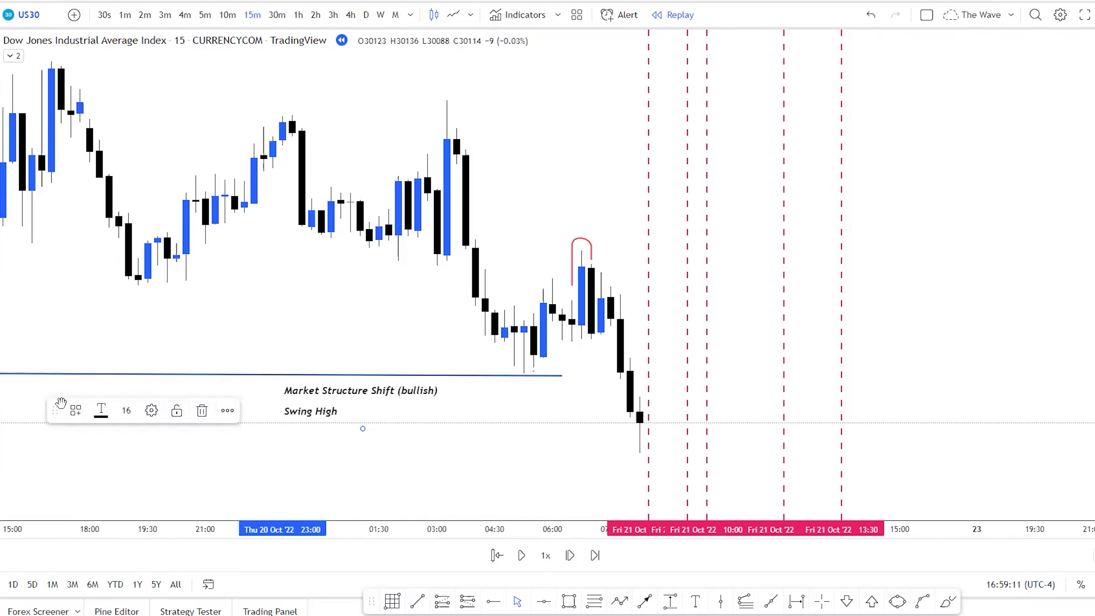
pyautogui.click(151, 411)
pyautogui.click(509, 295)
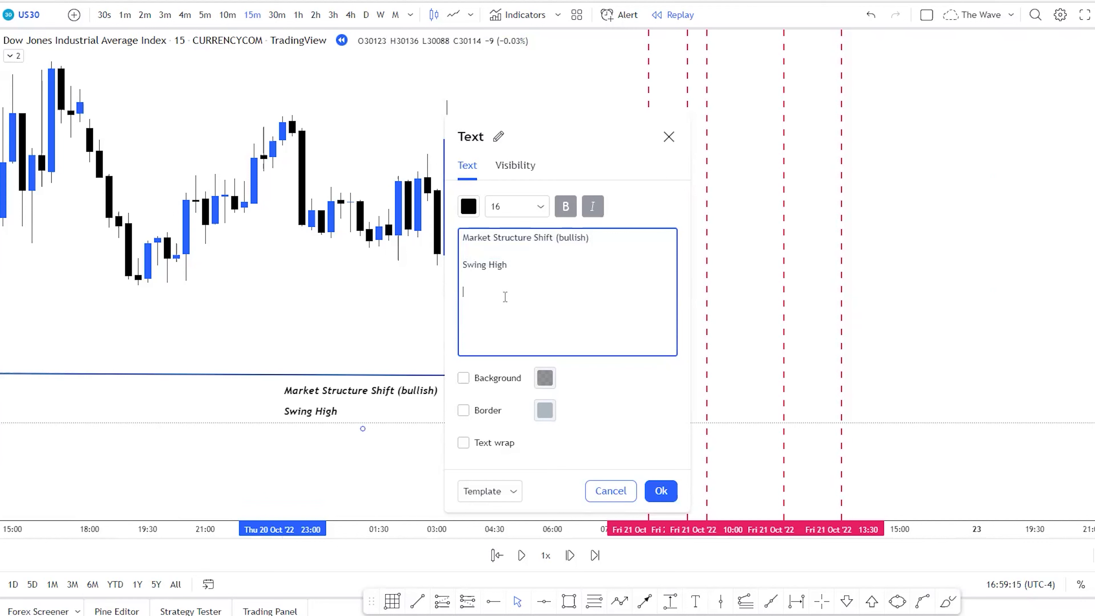
pyautogui.write('When the shift happens')
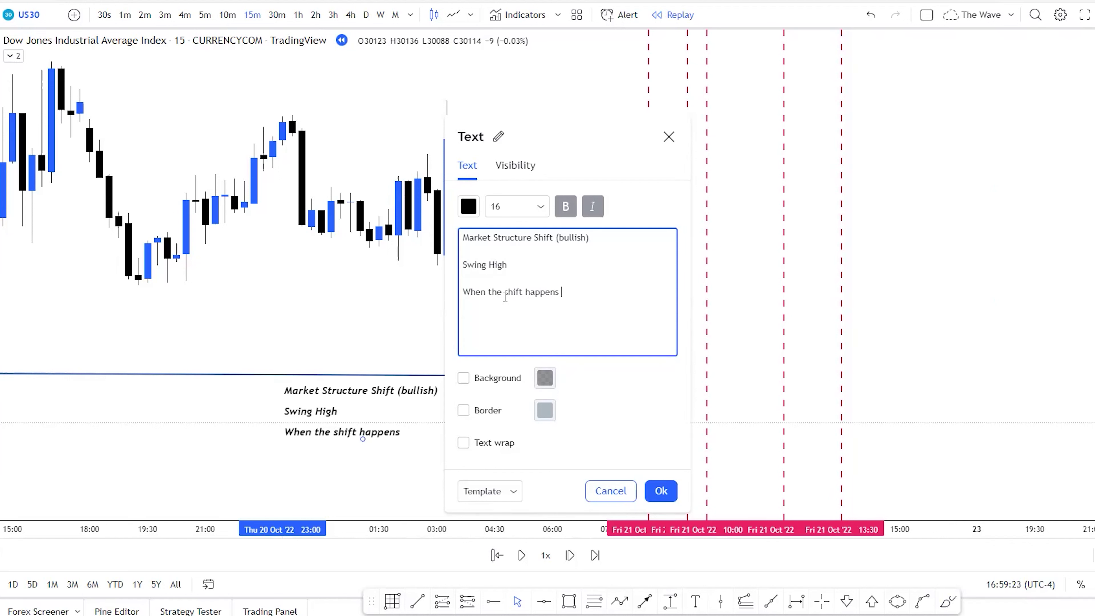
pyautogui.write('it will create an imbalance or a Fair value gap')
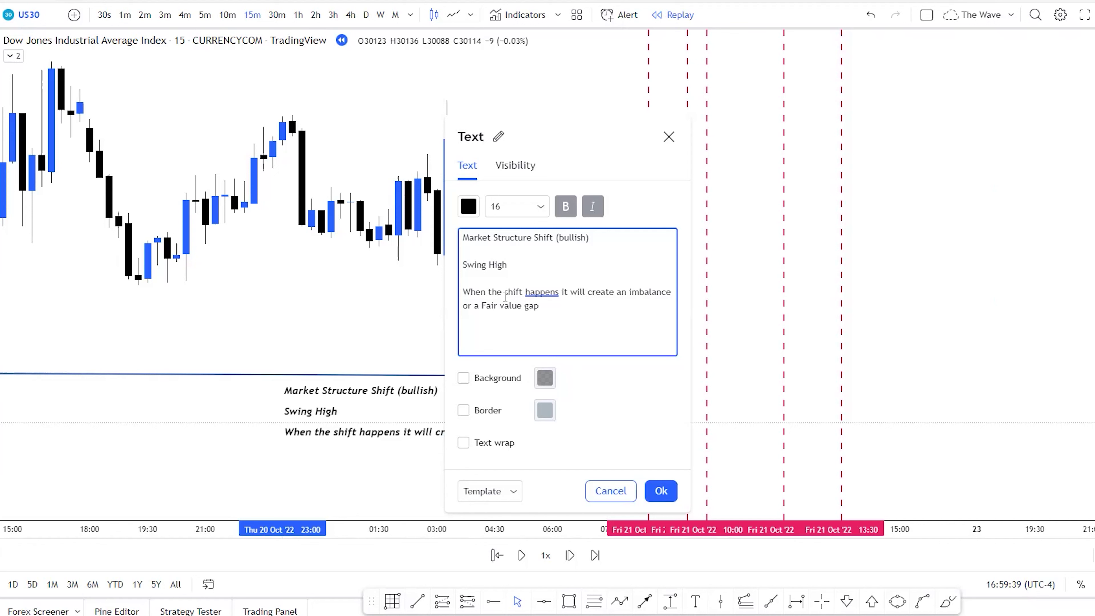
pyautogui.rightClick(540, 294)
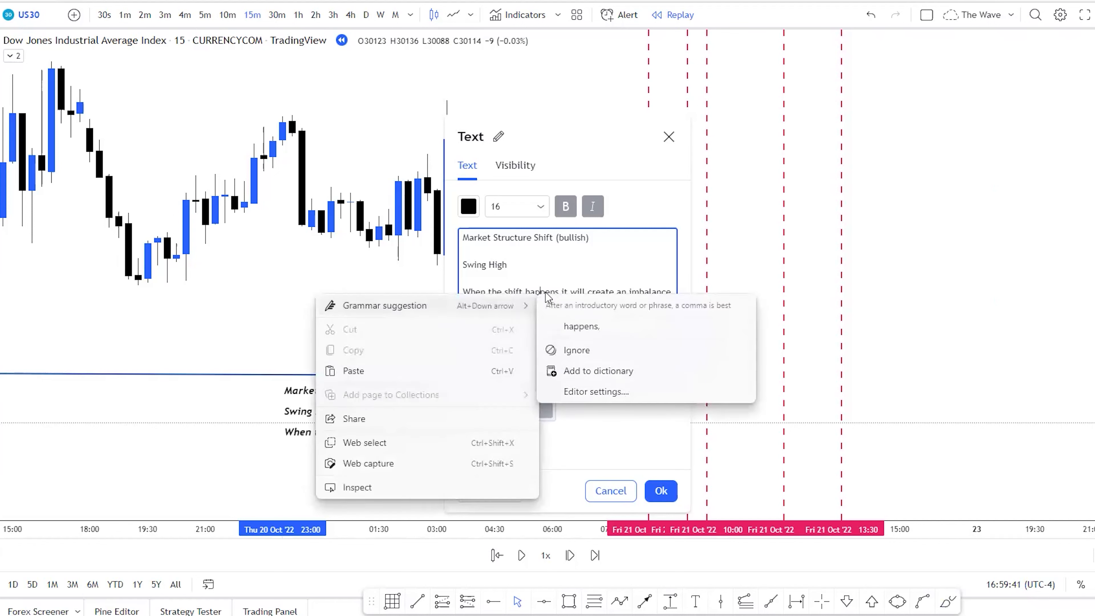
pyautogui.click(571, 326)
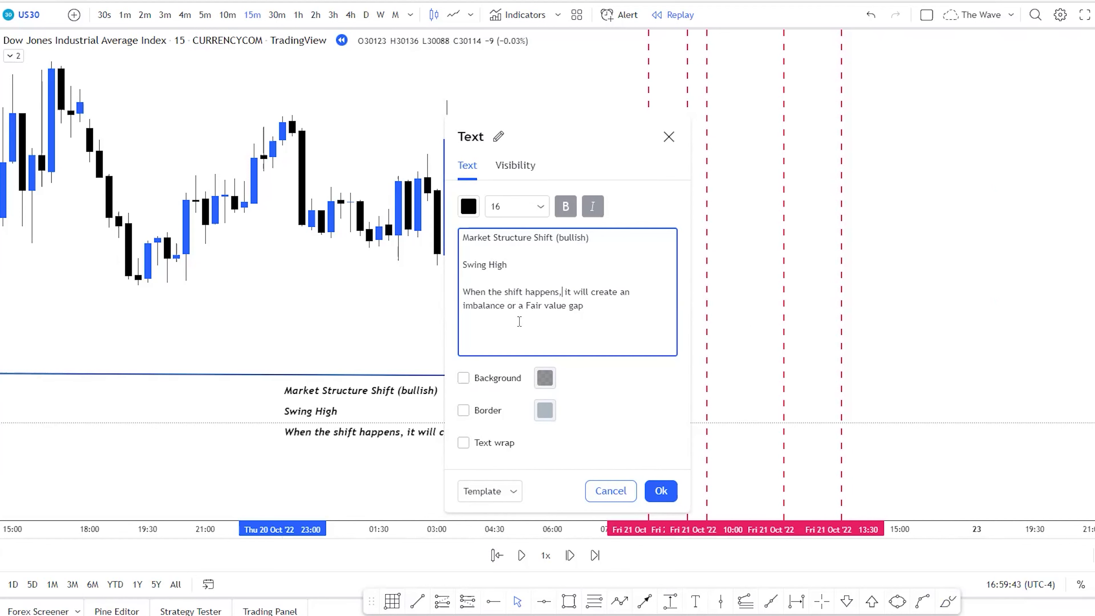
pyautogui.click(660, 491)
pyautogui.click(538, 462)
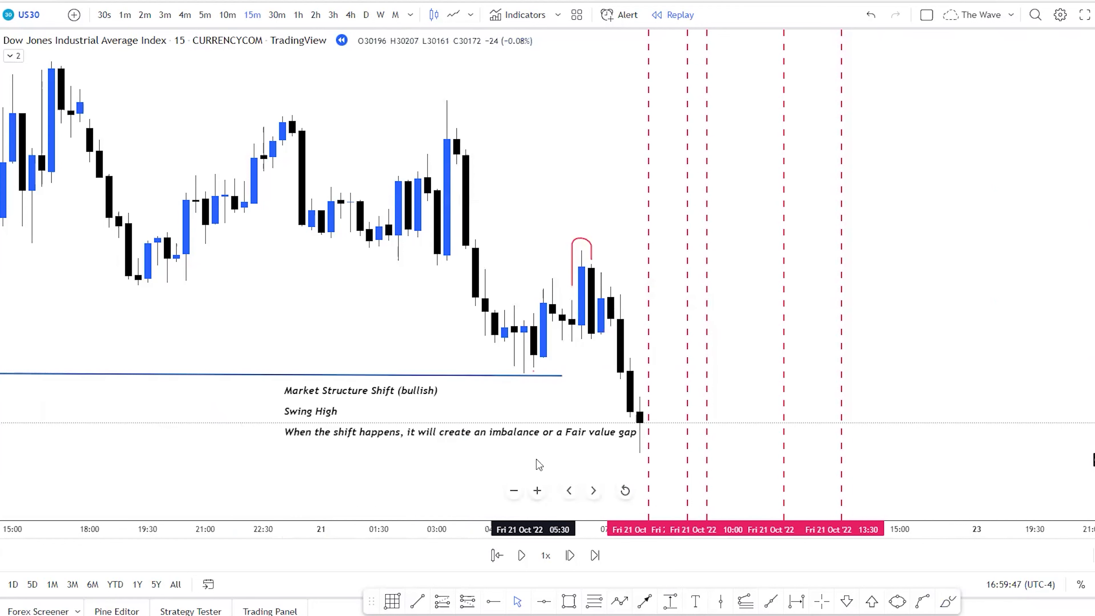
# Advance the bar replay candle by candle past the 08:30 line until the large bullish candle above the marked swing high completes.
pyautogui.click(570, 557)
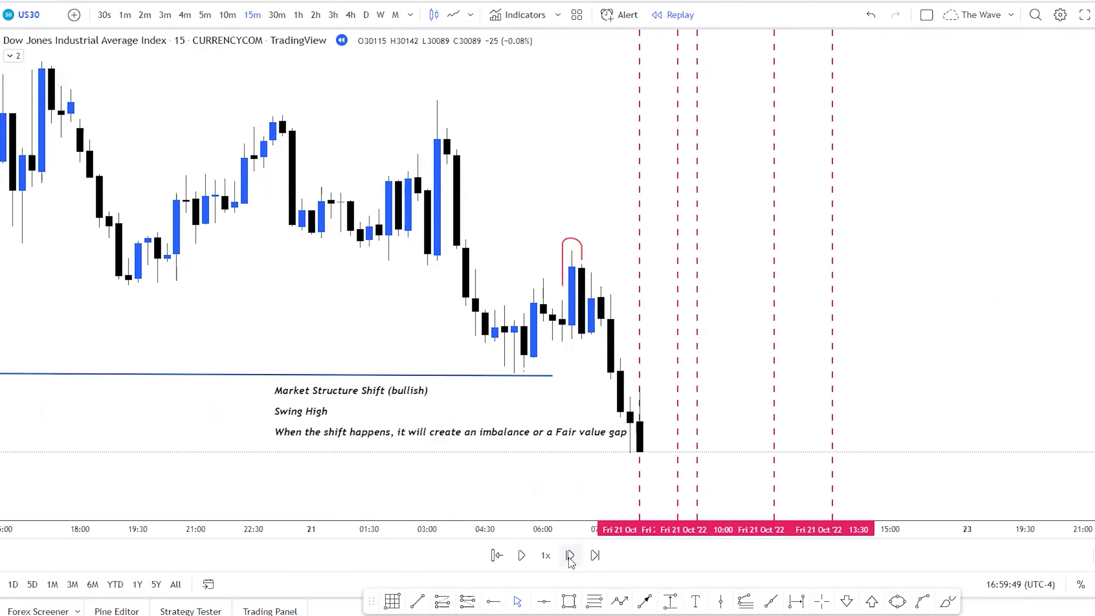
pyautogui.click(570, 557)
pyautogui.click(570, 556)
pyautogui.click(570, 556)
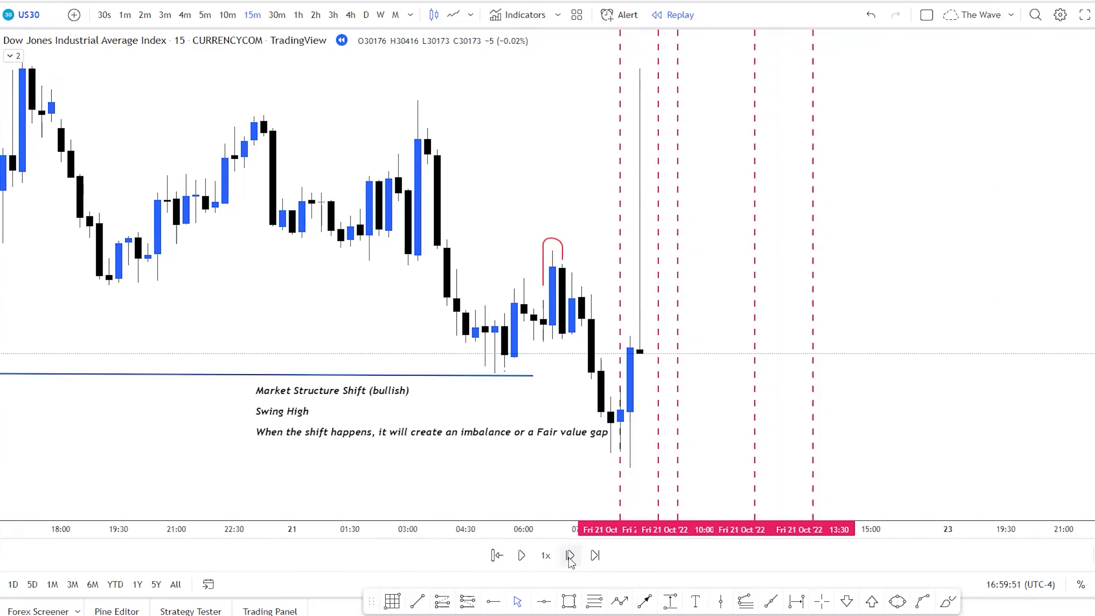
pyautogui.click(570, 557)
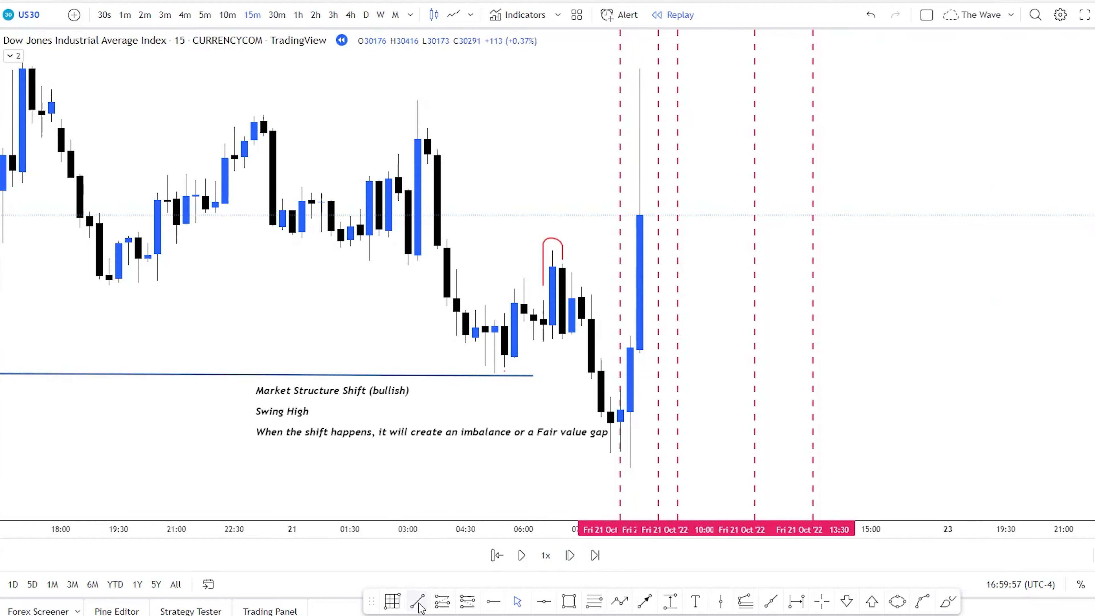
pyautogui.moveTo(551, 257); pyautogui.dragTo(582, 255)
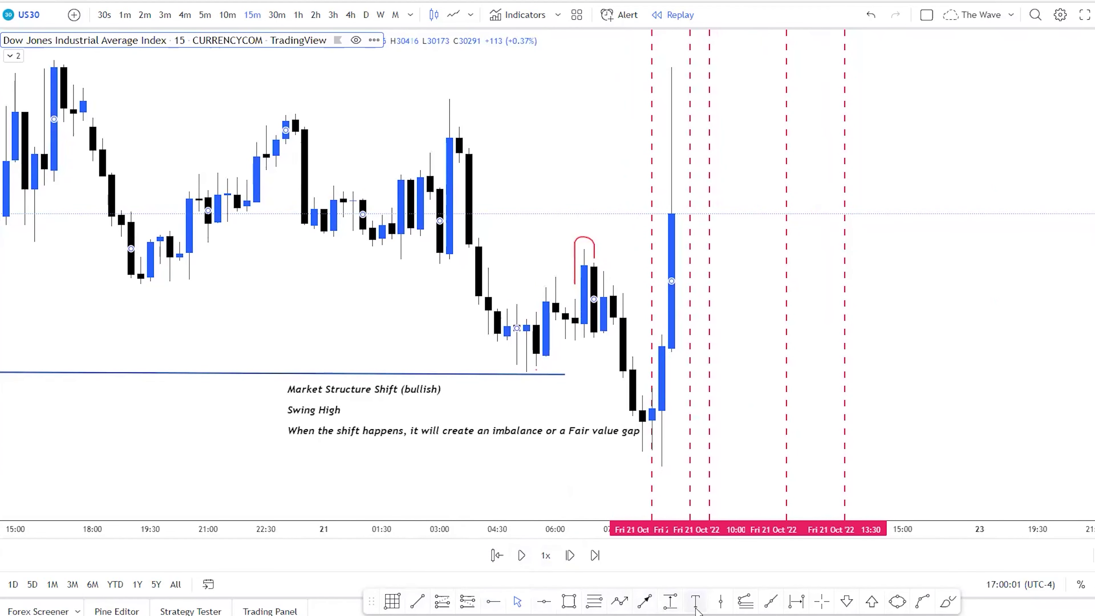
# Draw a horizontal trend line from the marked swing high at 06:45 to the large bullish candle at 09:00.
pyautogui.click(417, 602)
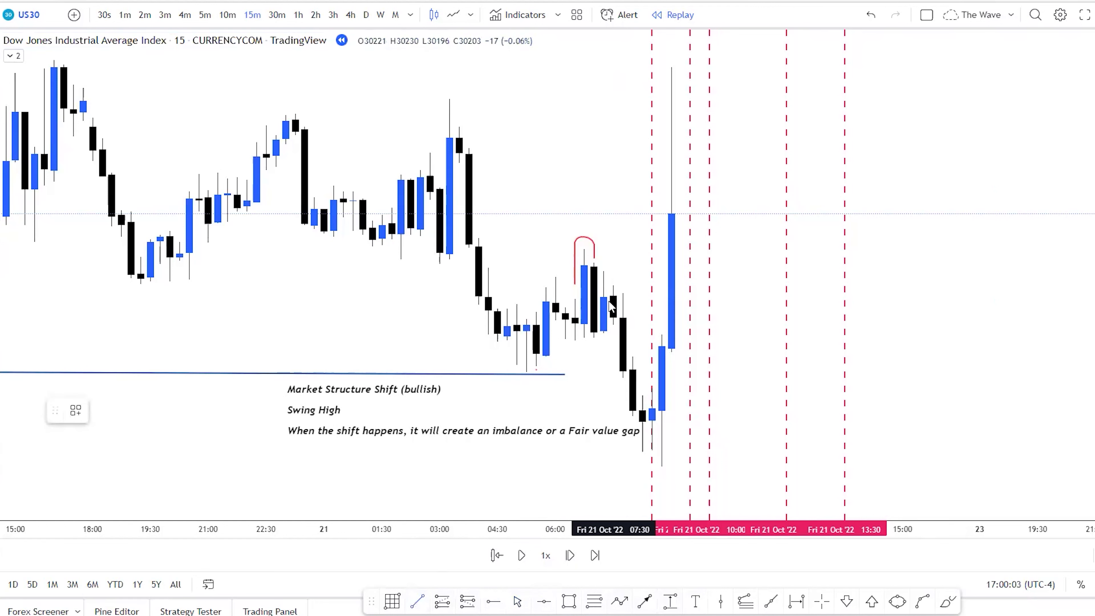
pyautogui.click(585, 249)
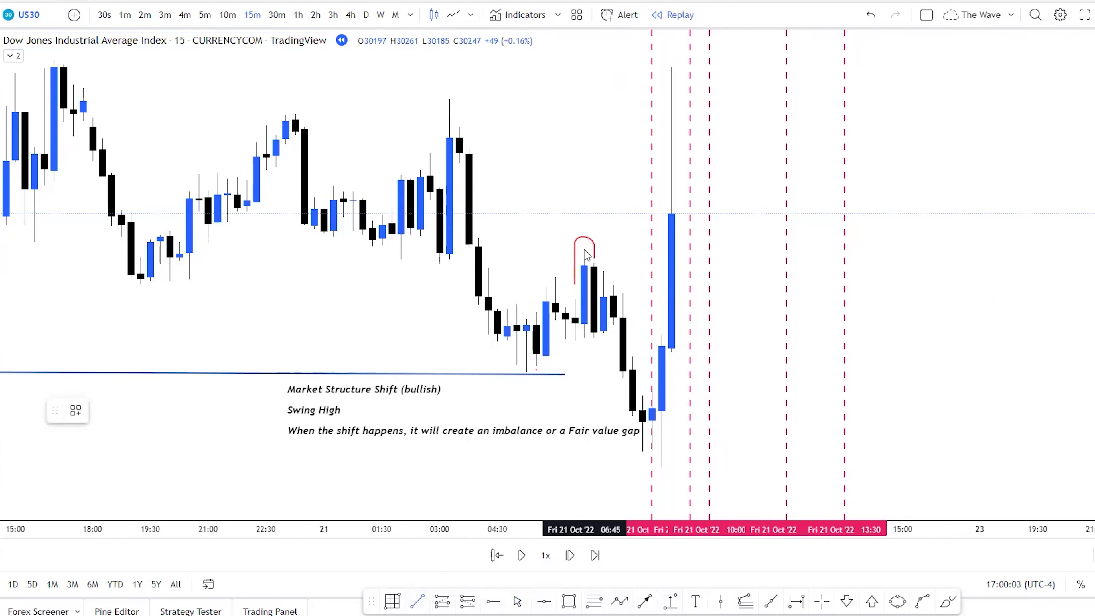
pyautogui.click(670, 251)
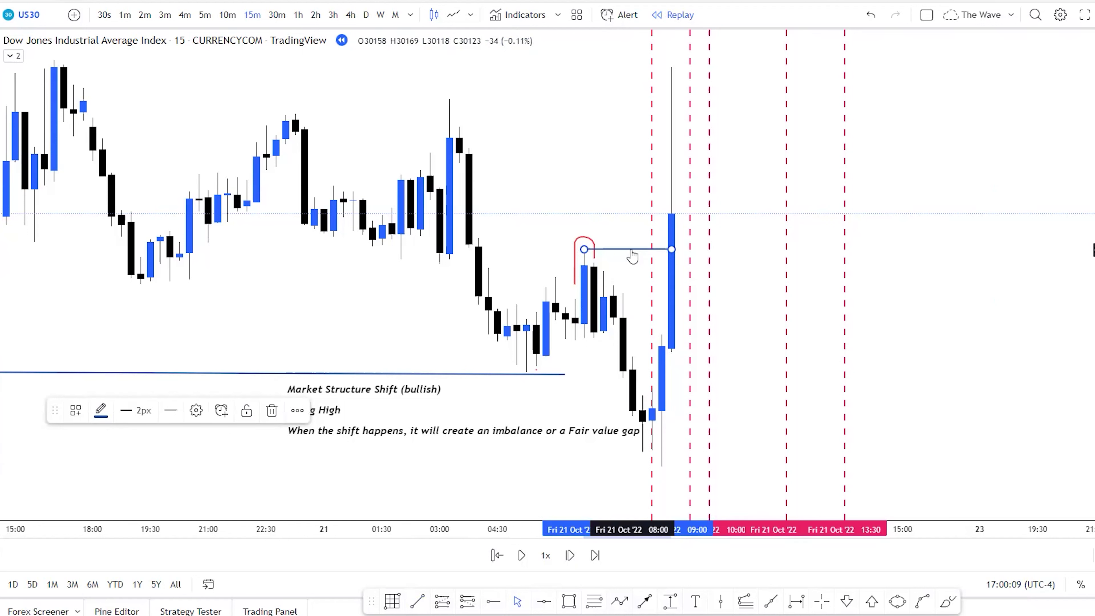
# Apply the saved MSS text template to the new swing-high trend line.
pyautogui.click(196, 410)
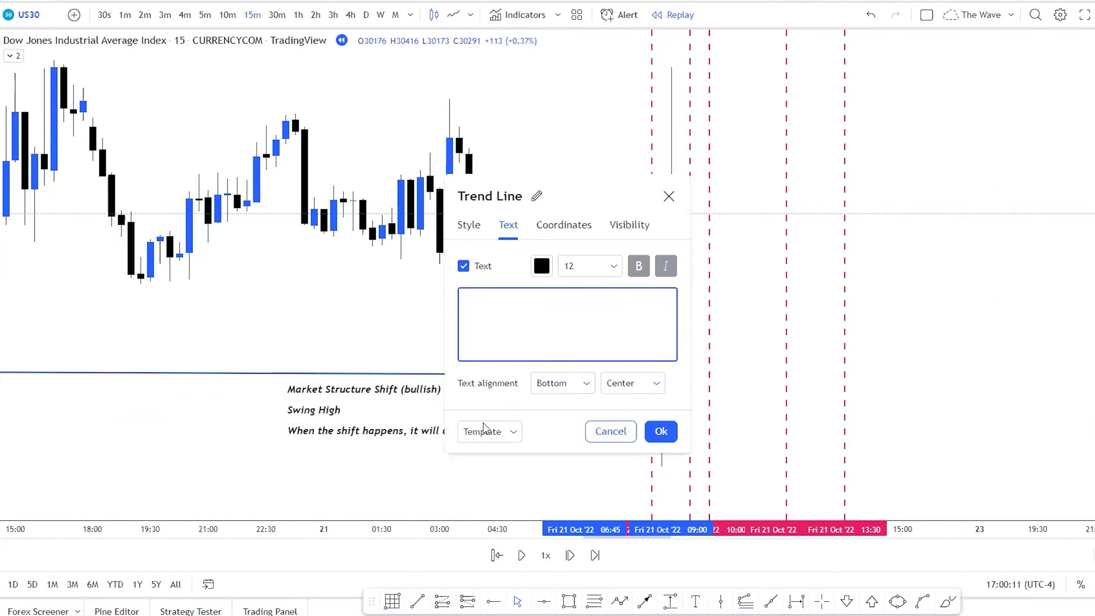
pyautogui.click(485, 433)
pyautogui.click(474, 568)
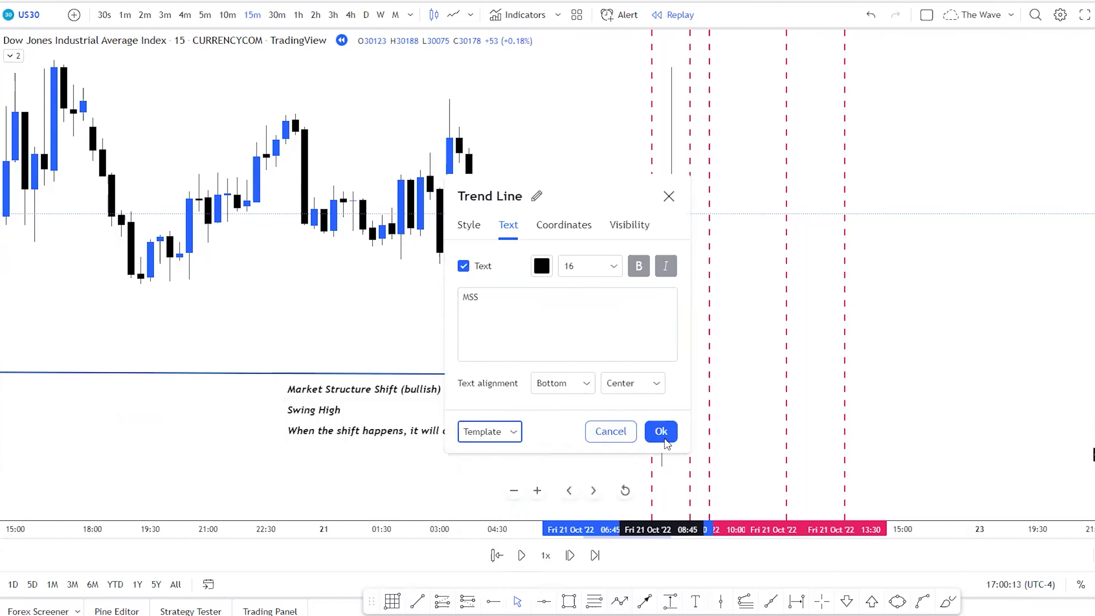
pyautogui.click(661, 432)
pyautogui.click(397, 322)
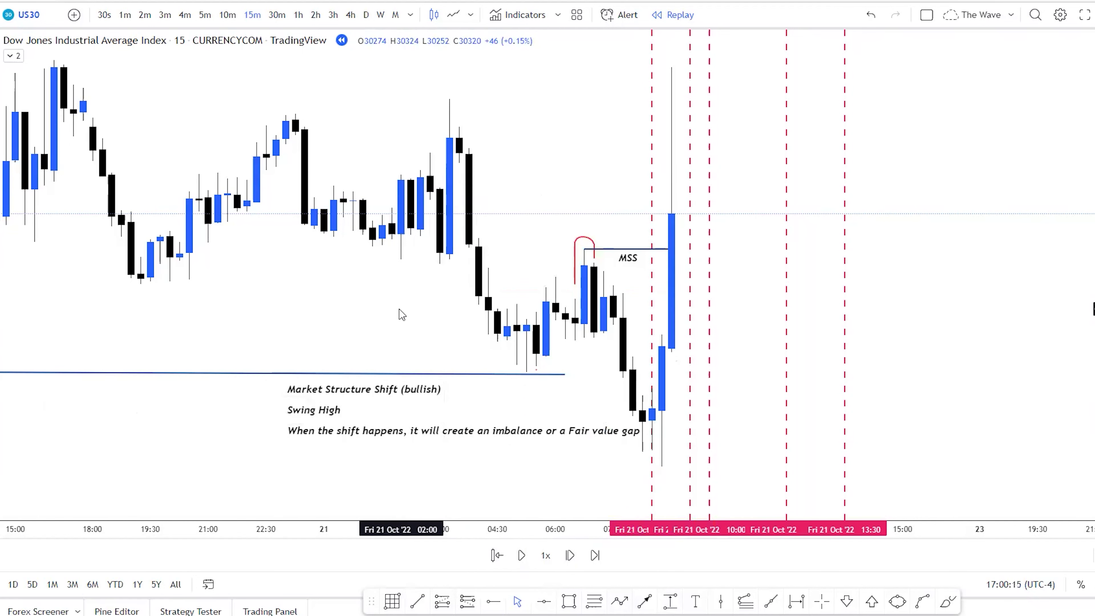
# Apply the saved SSLQ template to the long trend line under the lows and set its line style to solid.
pyautogui.click(236, 379)
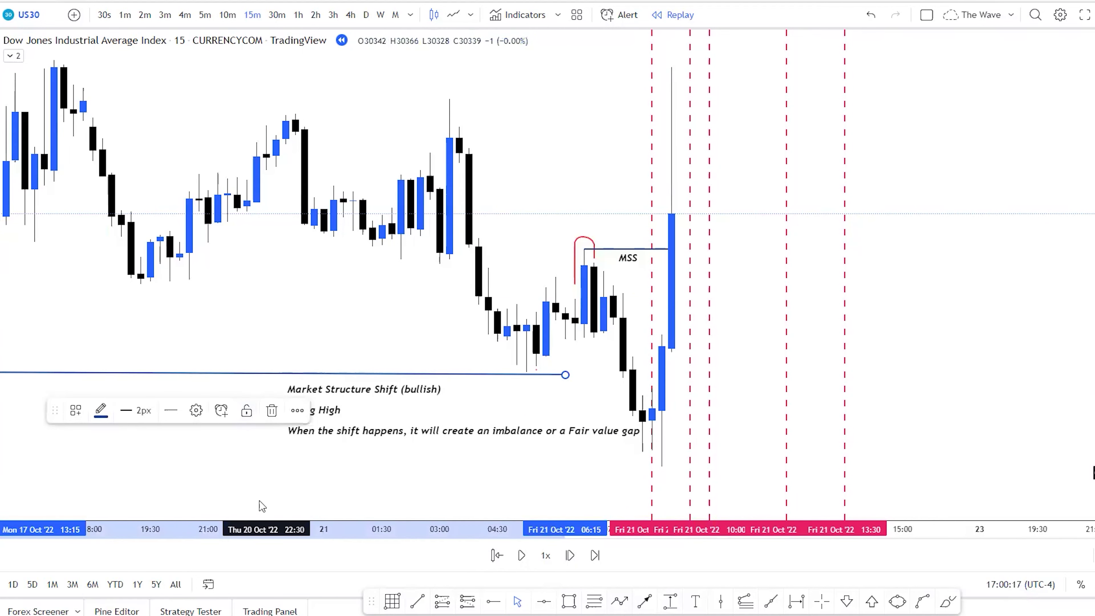
pyautogui.click(196, 412)
pyautogui.click(489, 432)
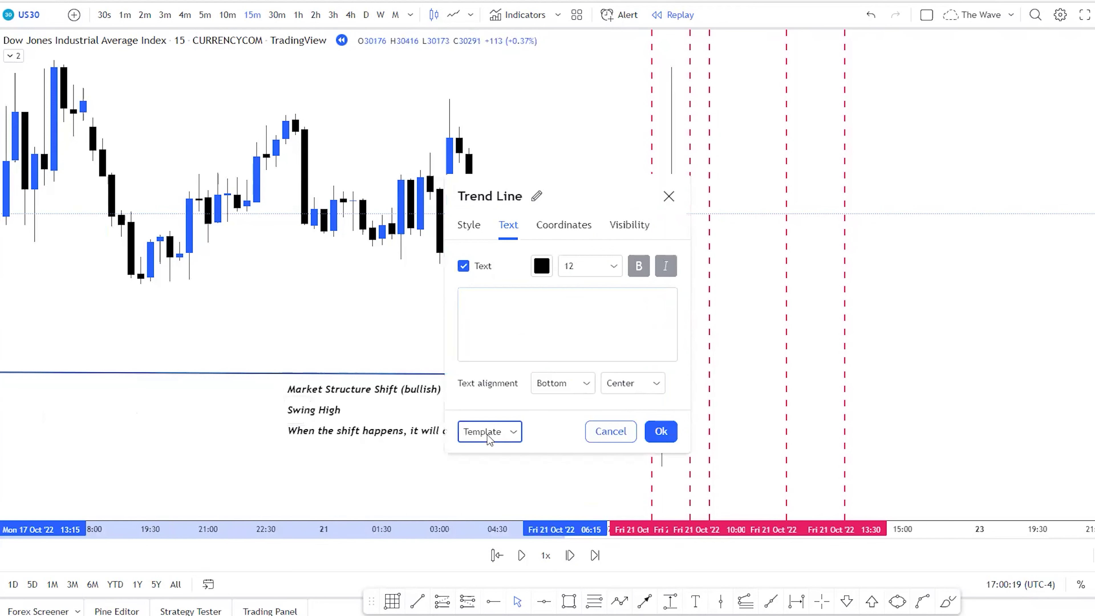
pyautogui.click(481, 592)
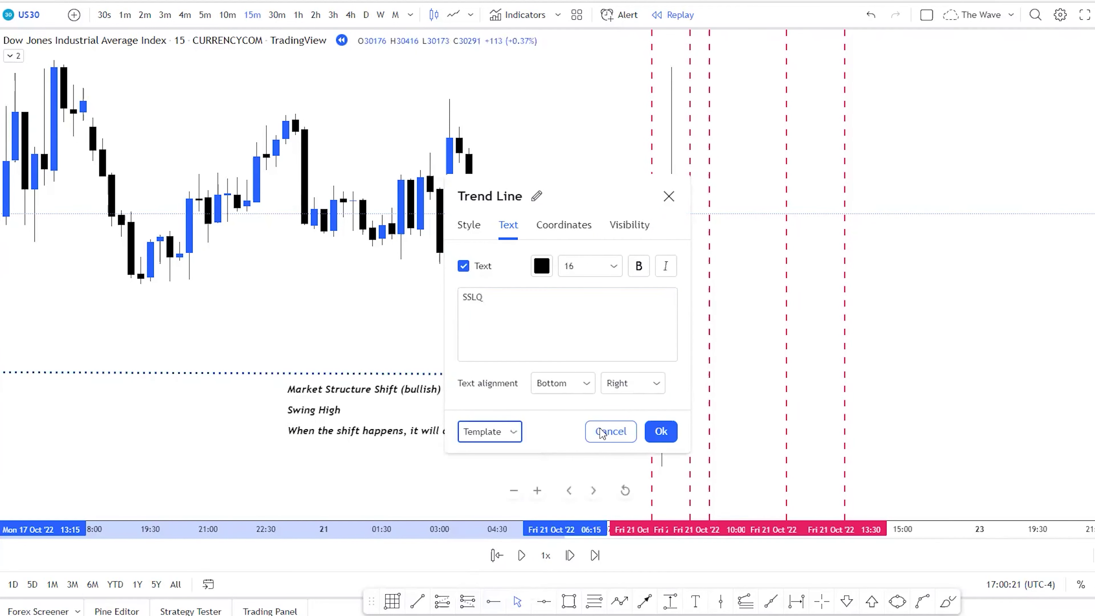
pyautogui.click(481, 231)
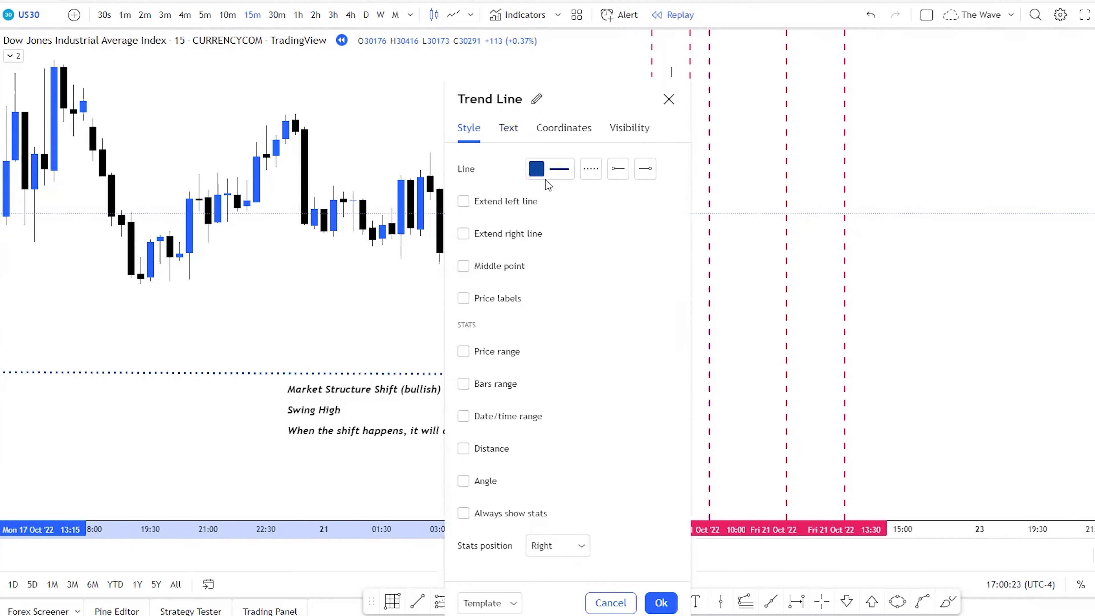
pyautogui.click(591, 167)
pyautogui.click(604, 199)
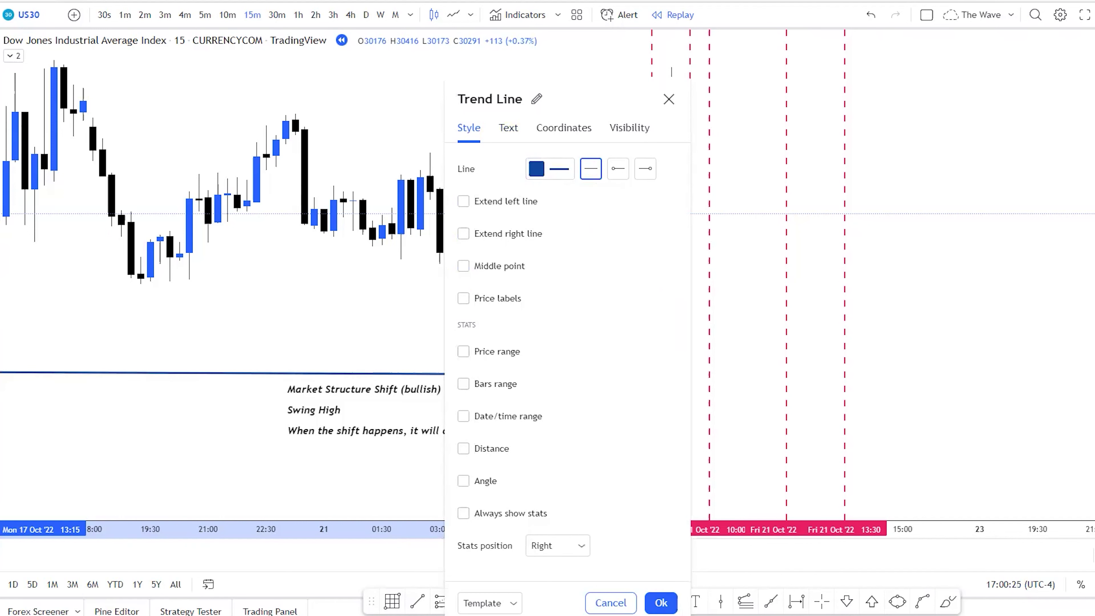
pyautogui.click(661, 602)
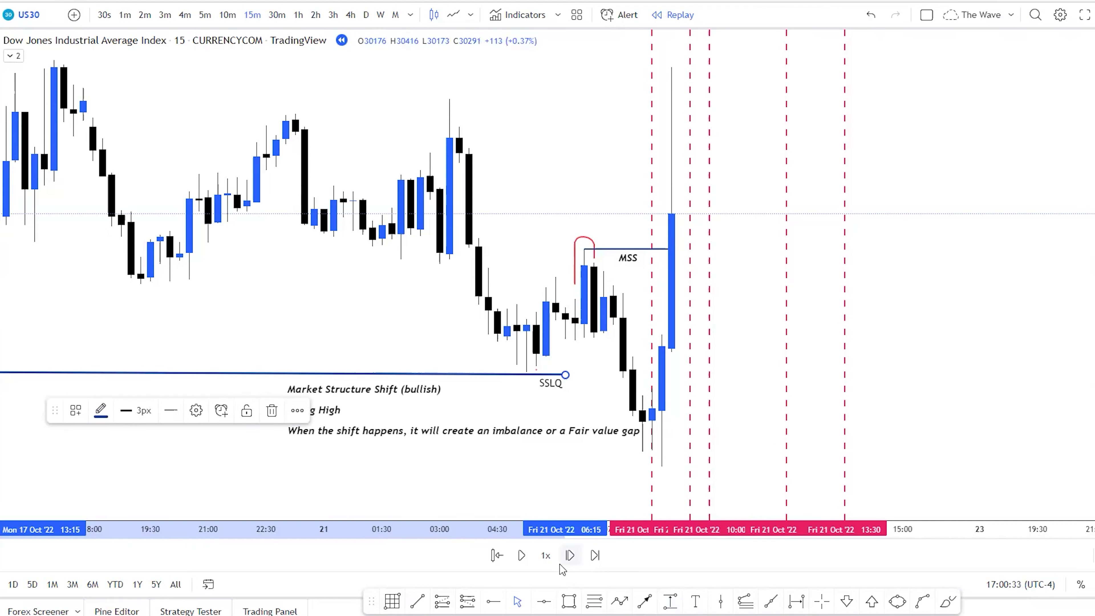
# Advance the bar replay by one candle and shift the "Market Structure Shift" note slightly away from the latest candles.
pyautogui.click(571, 557)
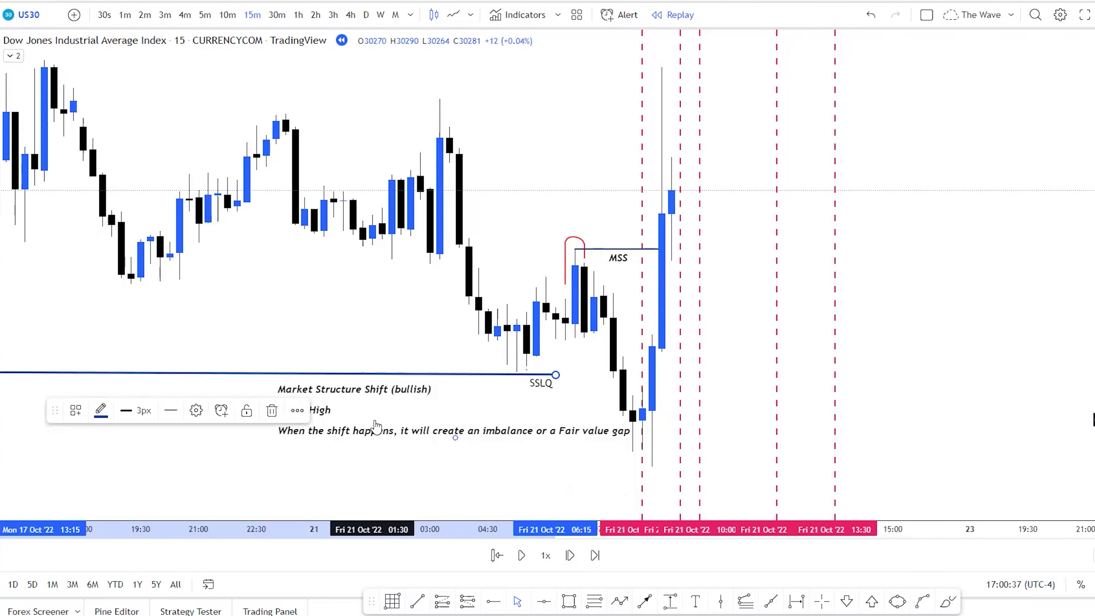
pyautogui.click(360, 466)
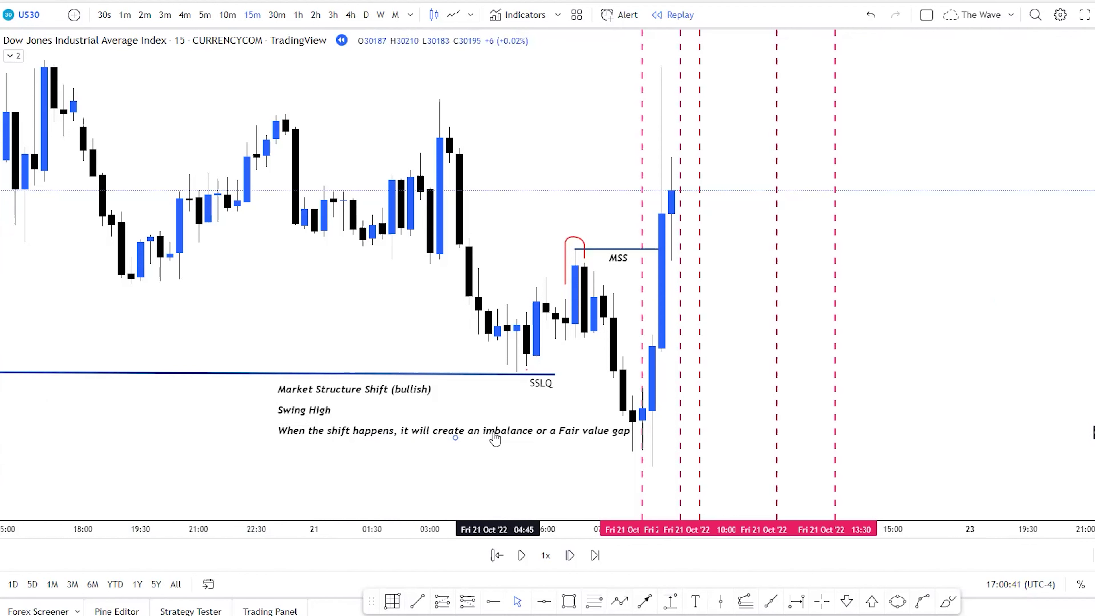
pyautogui.moveTo(492, 437); pyautogui.dragTo(465, 432)
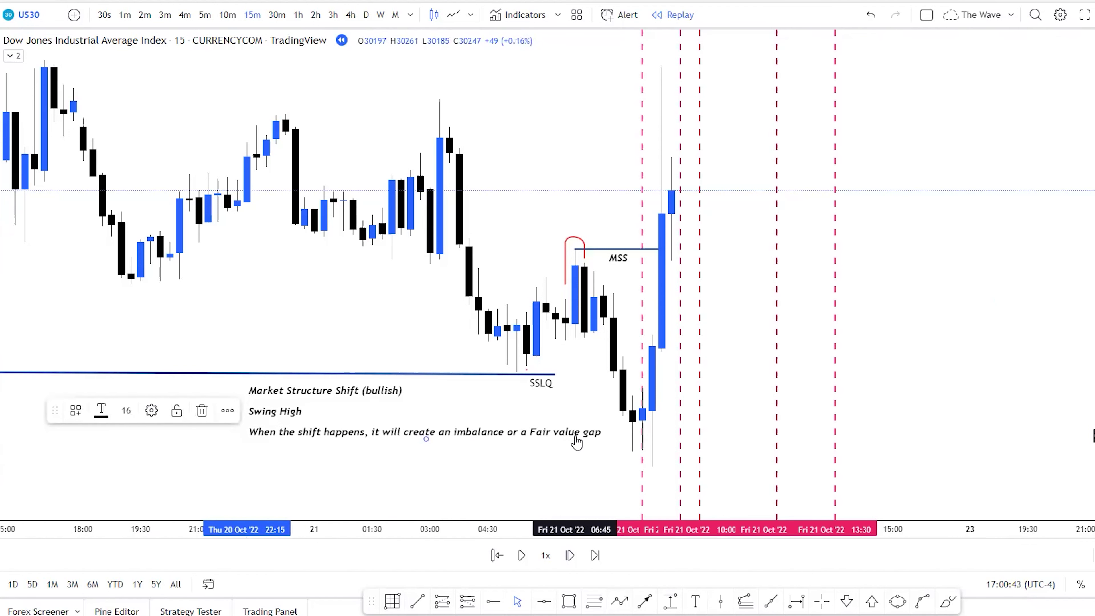
pyautogui.moveTo(577, 451); pyautogui.dragTo(548, 453)
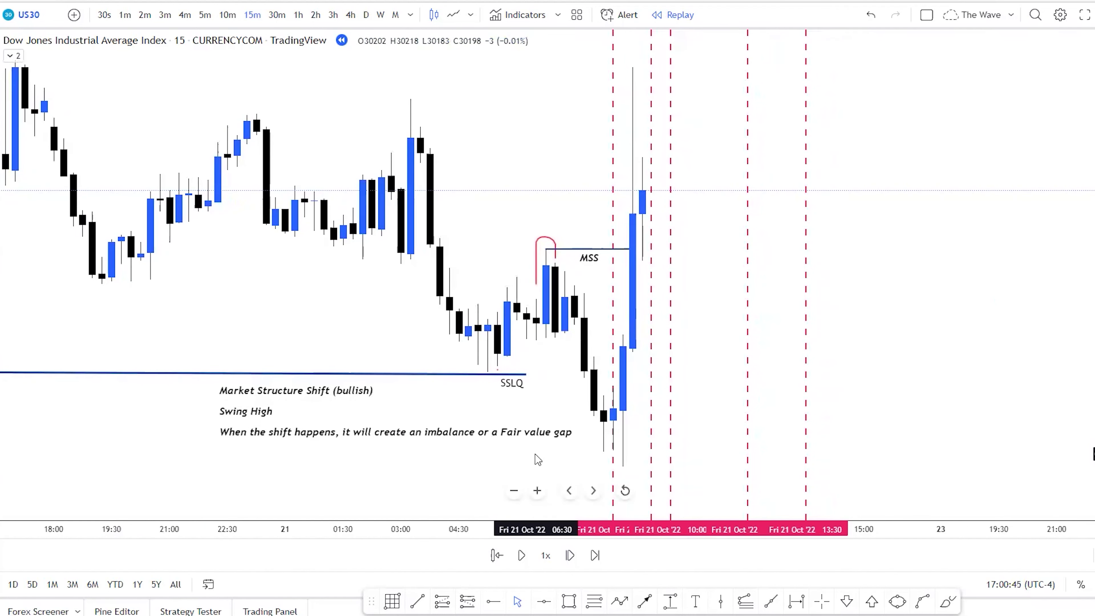
# Draw a horizontal trend line from 09:00 to 10:45 and align it with the lower wick of the latest candle.
pyautogui.hotkey('alt', 't')
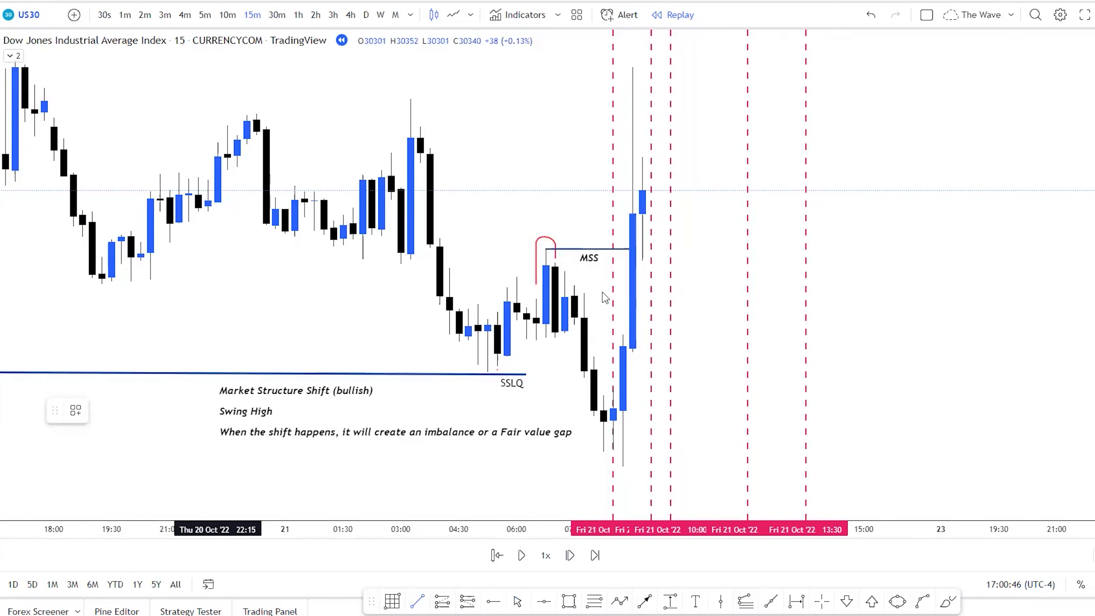
pyautogui.click(633, 262)
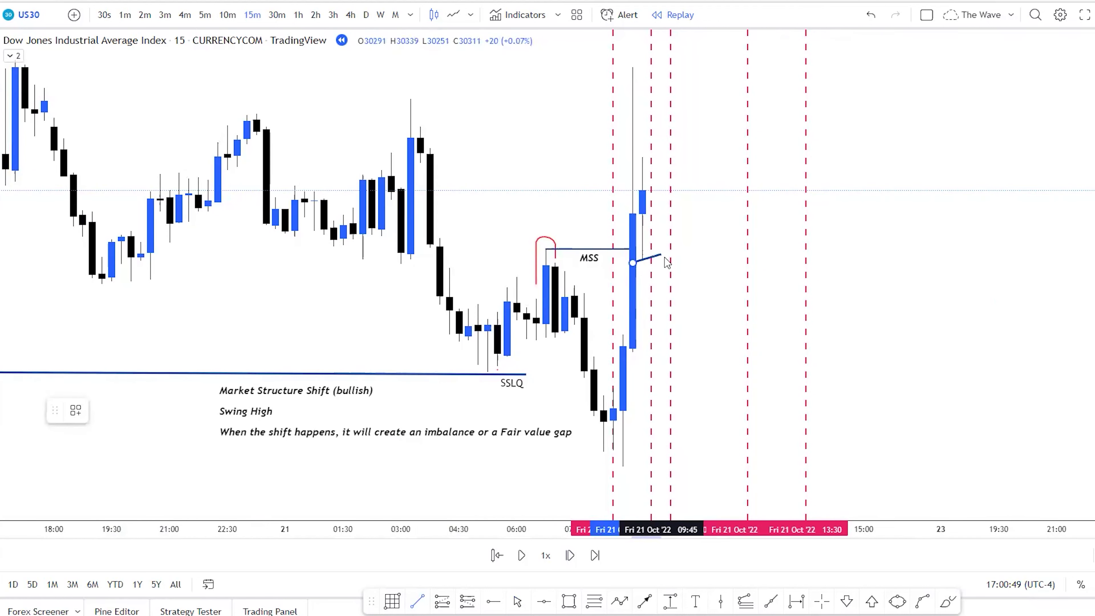
pyautogui.click(700, 263)
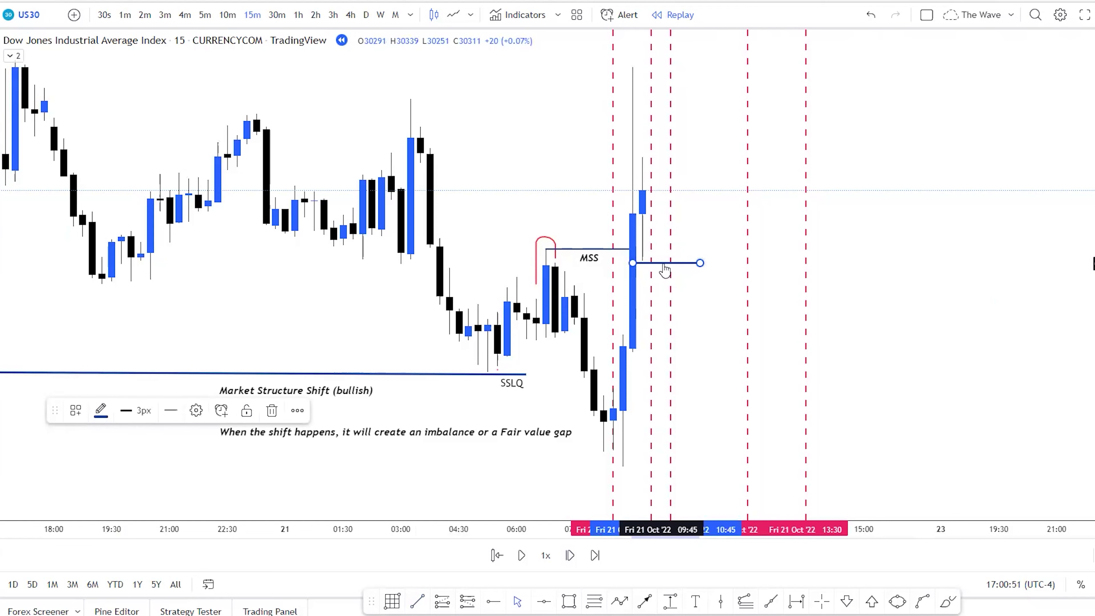
pyautogui.moveTo(664, 264); pyautogui.dragTo(660, 260)
pyautogui.click(443, 474)
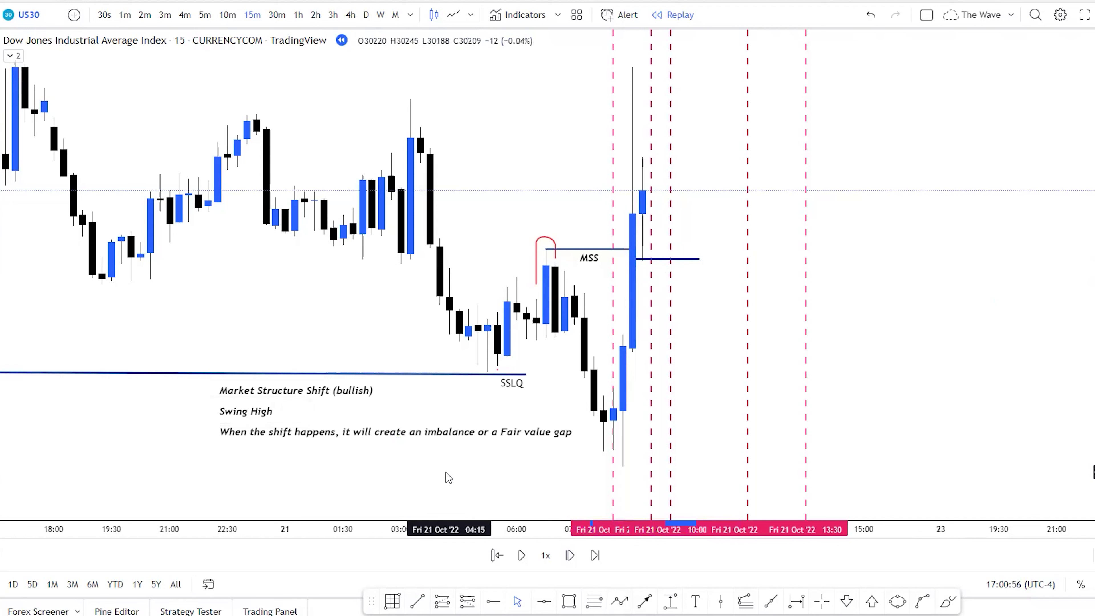
# Draw a horizontal trend line from 08:30 to 10:45 at the high of the candle before the large bullish candle.
pyautogui.click(417, 604)
pyautogui.click(614, 333)
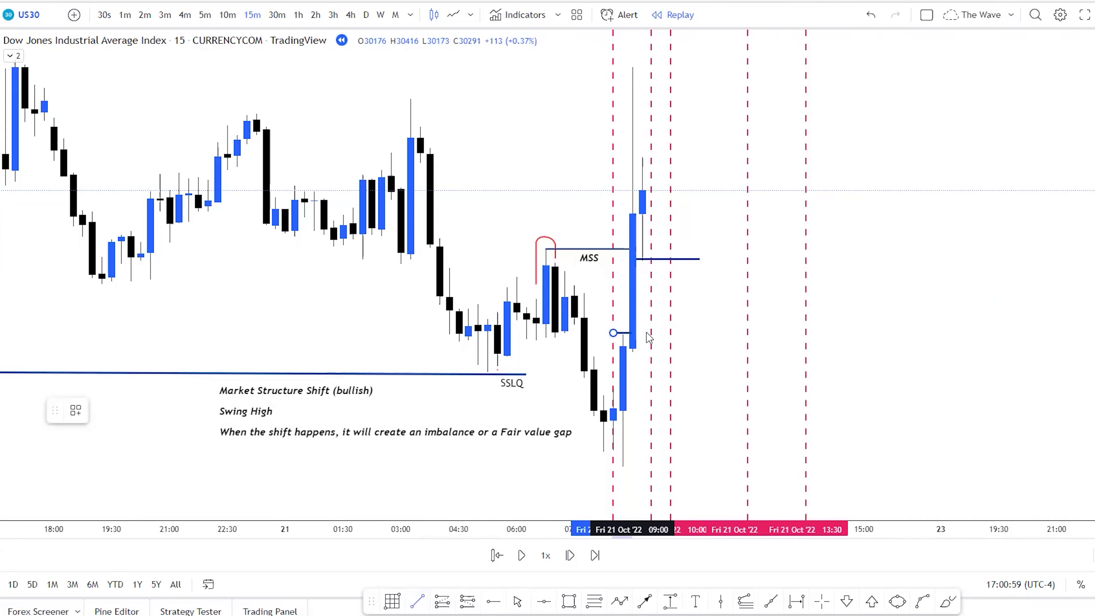
pyautogui.click(704, 333)
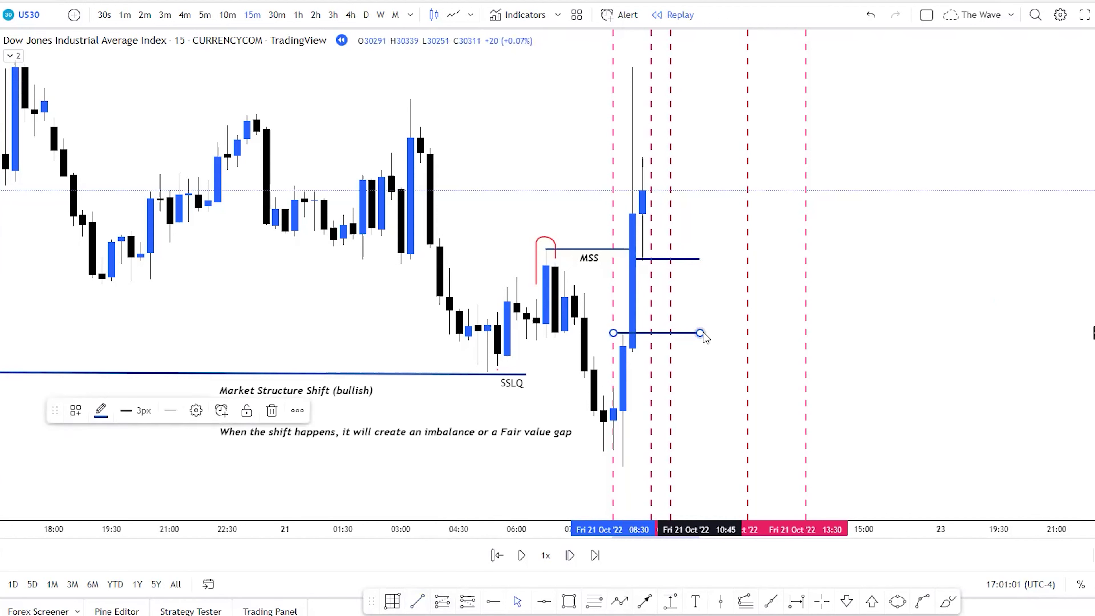
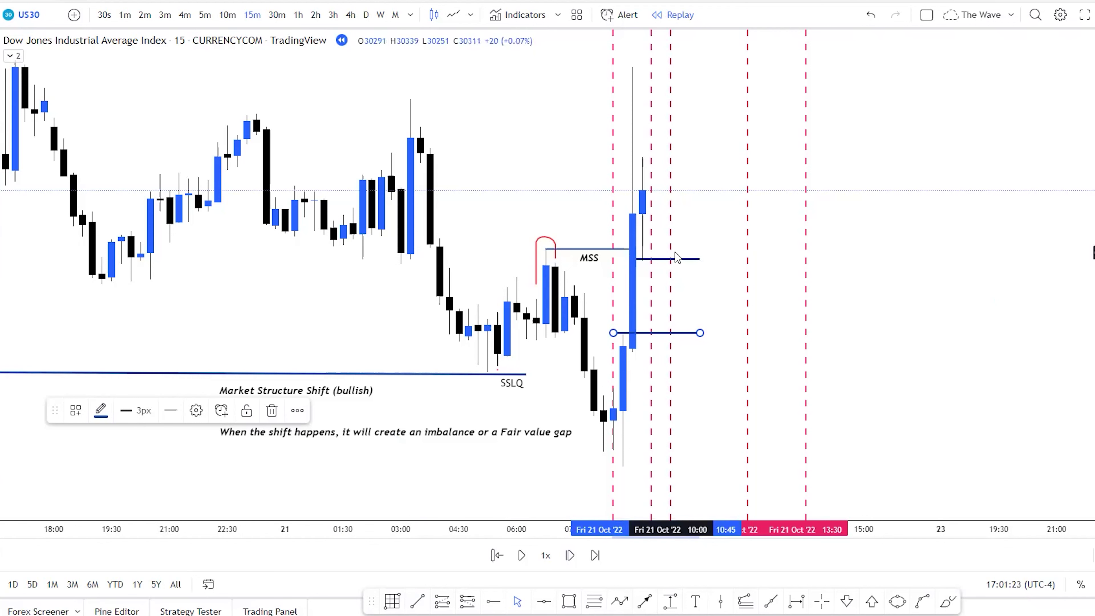
# Draw a rectangle filling the gap between the two short horizontal lines, spanning 08:30 to 11:30.
pyautogui.click(625, 259)
pyautogui.moveTo(625, 259); pyautogui.dragTo(651, 256)
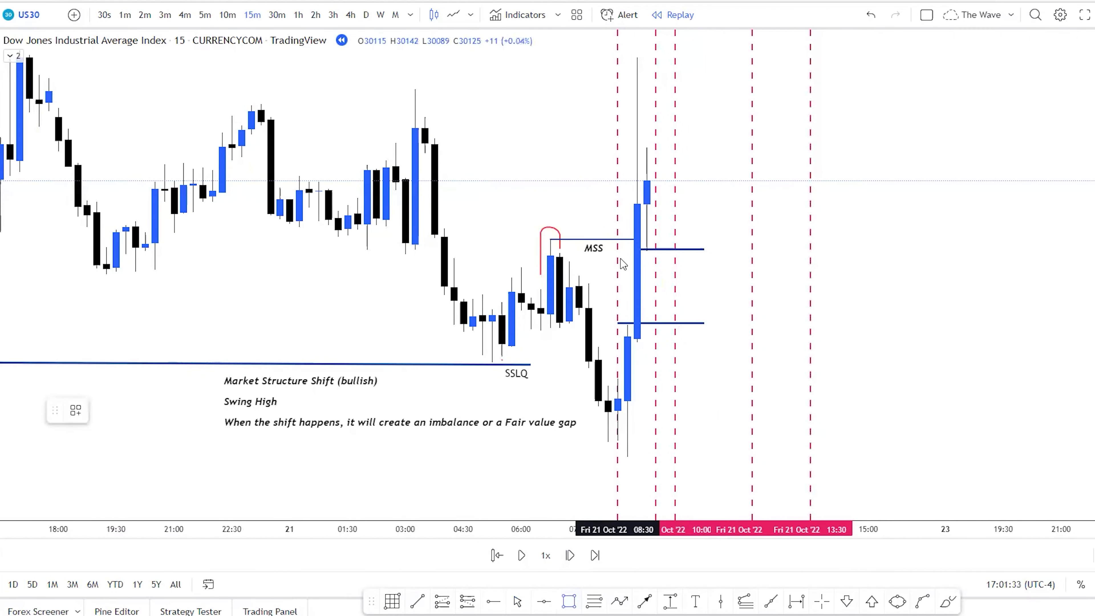
pyautogui.moveTo(628, 249)
pyautogui.mouseDown()
pyautogui.moveTo(698, 270)
pyautogui.moveTo(734, 327)
pyautogui.mouseUp()
pyautogui.moveTo(627, 287); pyautogui.dragTo(618, 287)
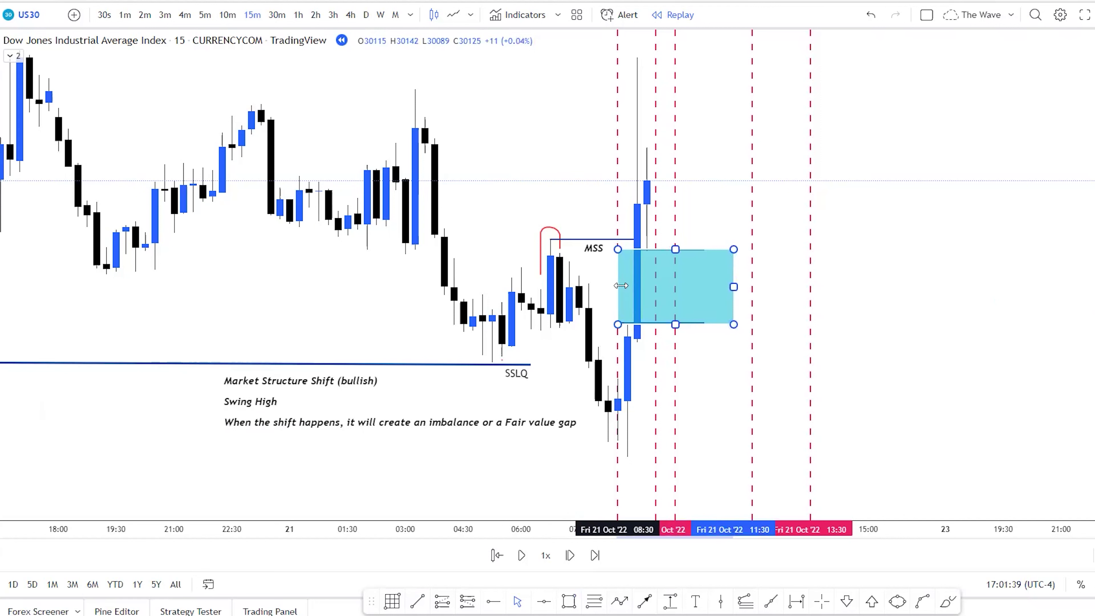
# Set the gap rectangle's border color to black.
pyautogui.click(735, 275)
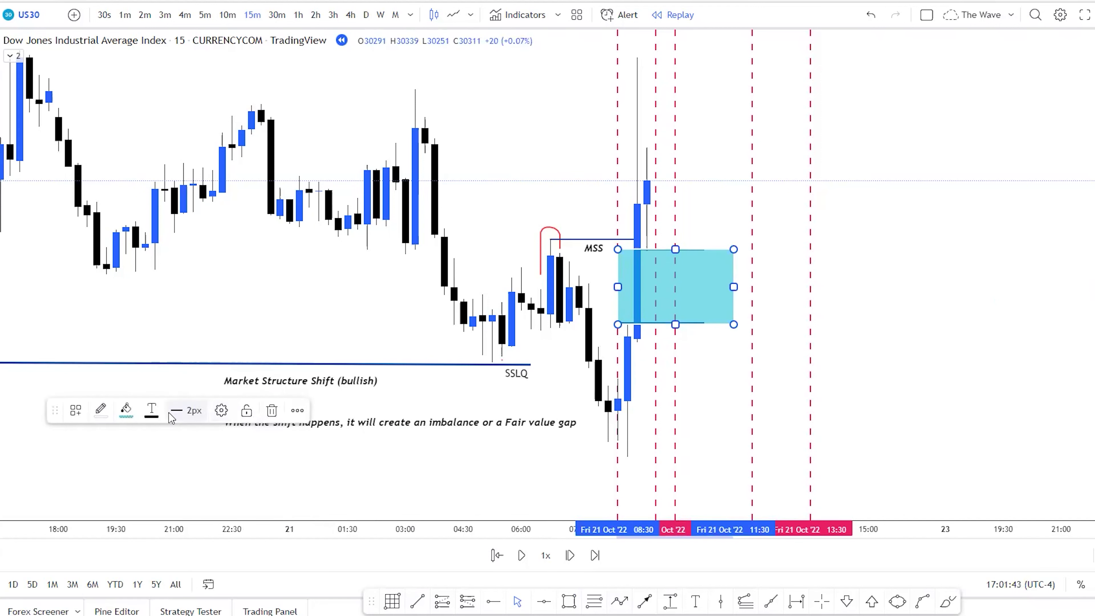
pyautogui.click(102, 416)
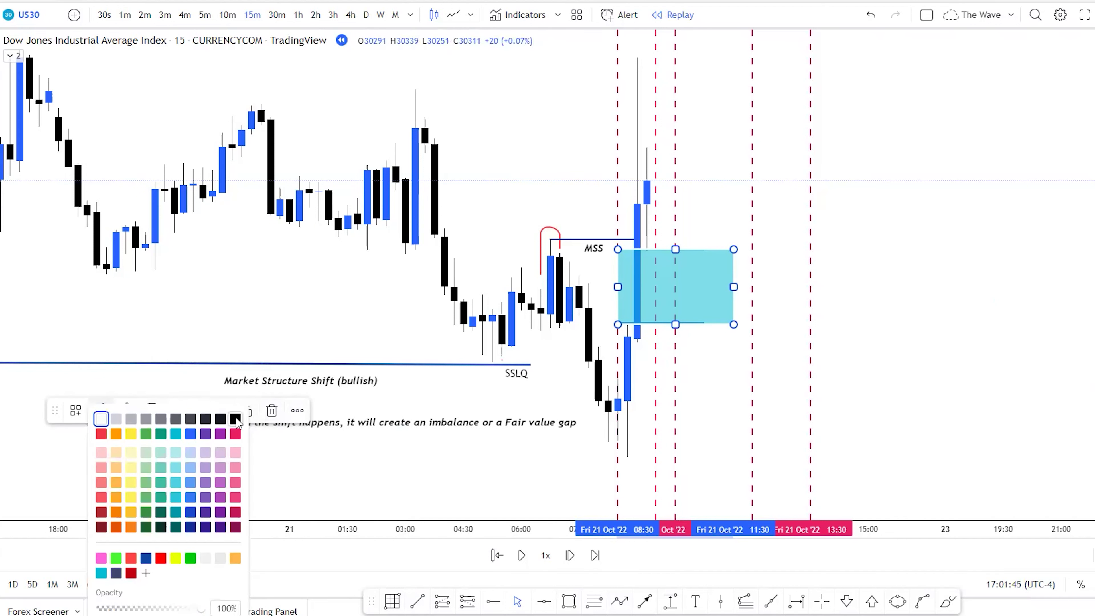
pyautogui.click(236, 418)
pyautogui.click(365, 307)
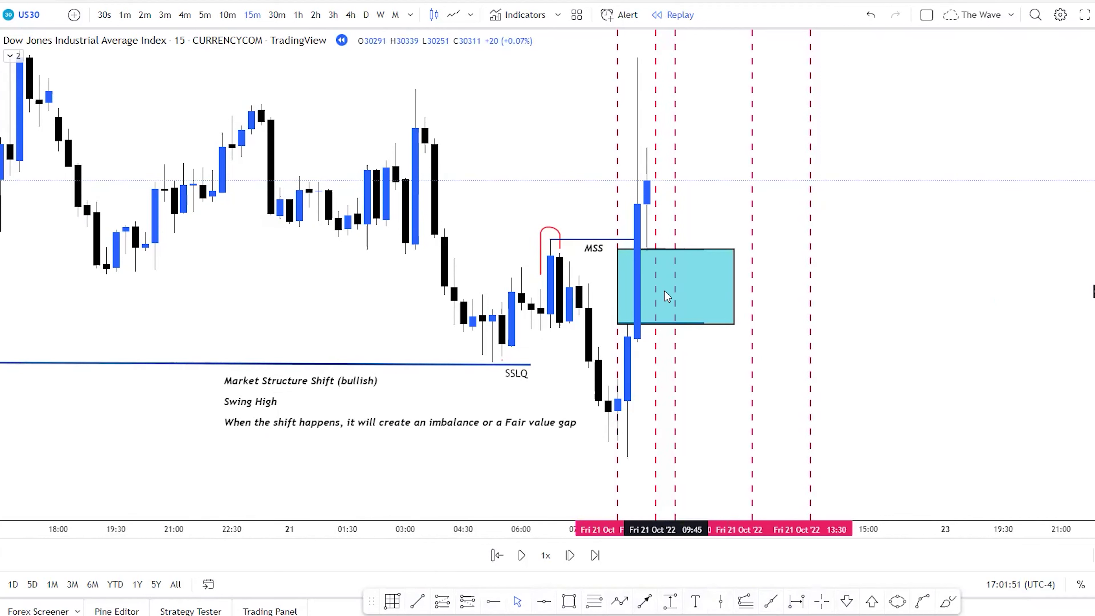
# Add the text "15 min FVG" inside the gap rectangle and center it there.
pyautogui.click(693, 603)
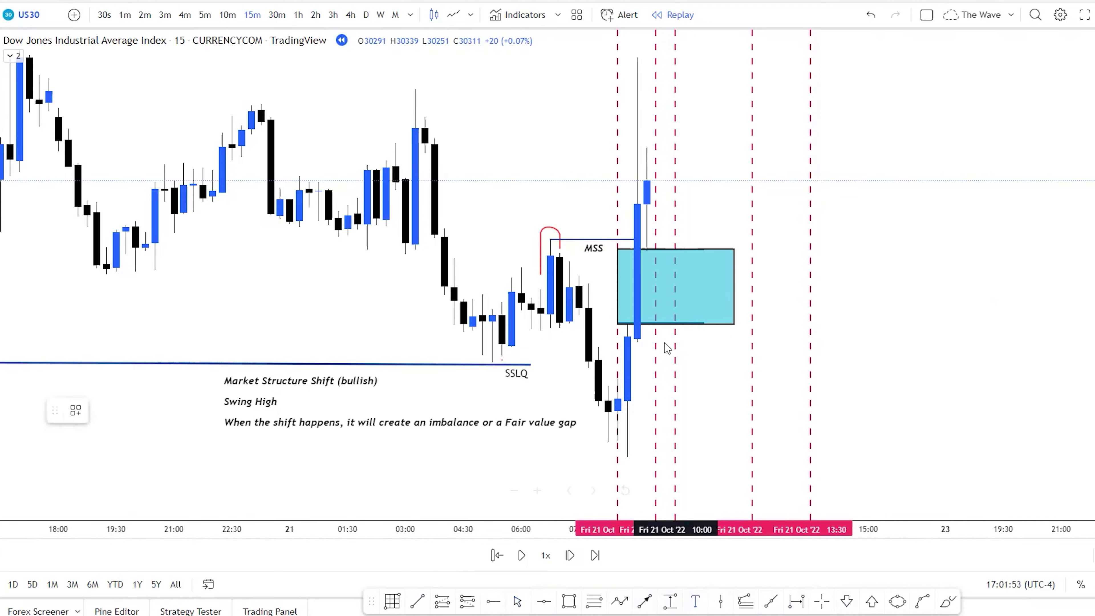
pyautogui.click(665, 286)
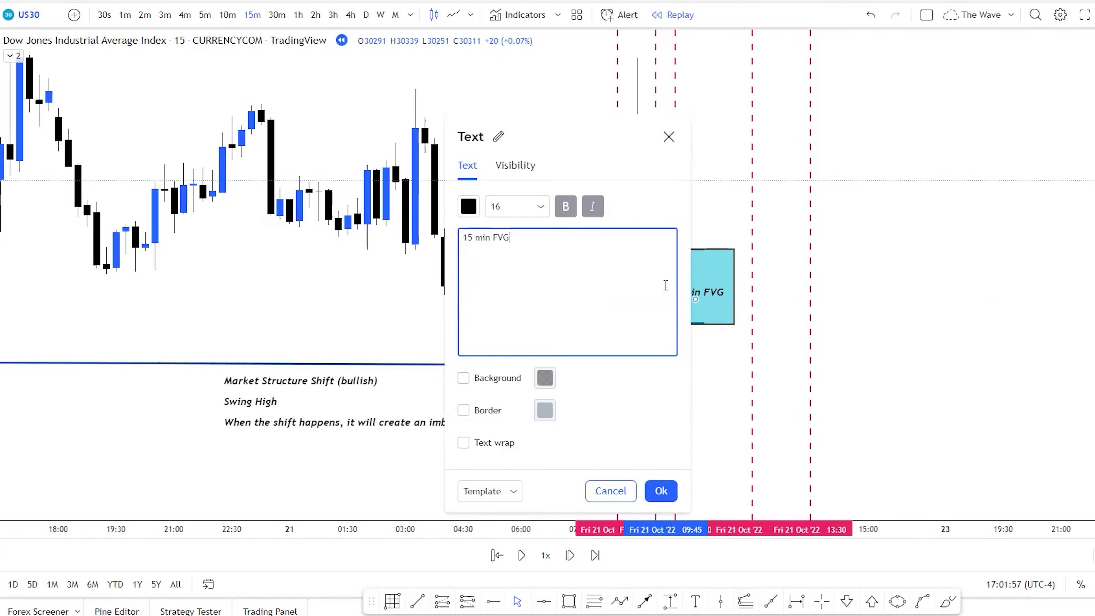
pyautogui.click(661, 491)
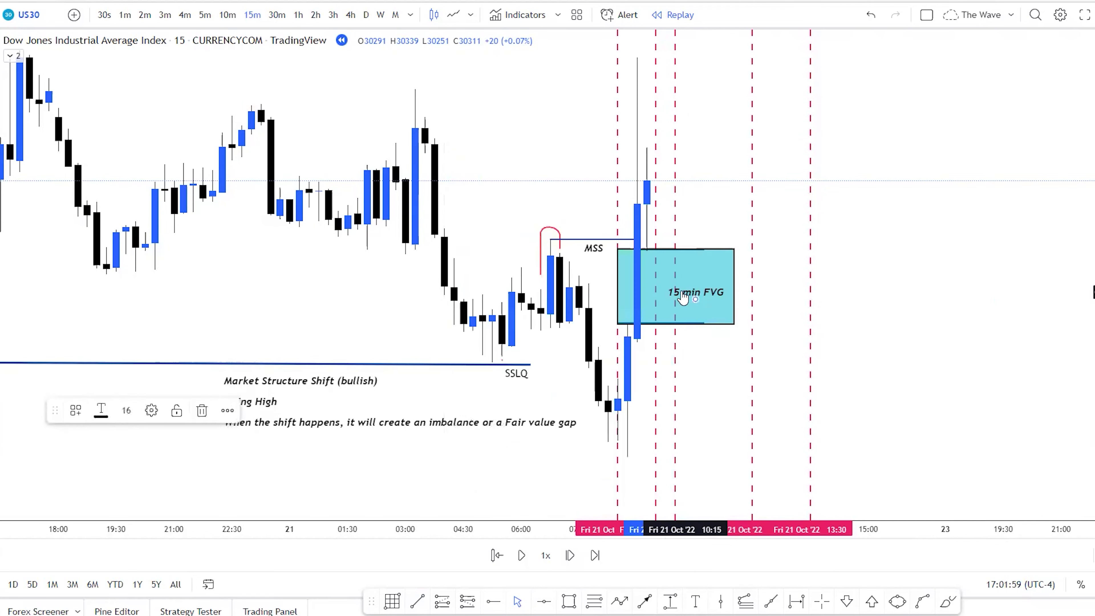
pyautogui.moveTo(683, 297); pyautogui.dragTo(673, 290)
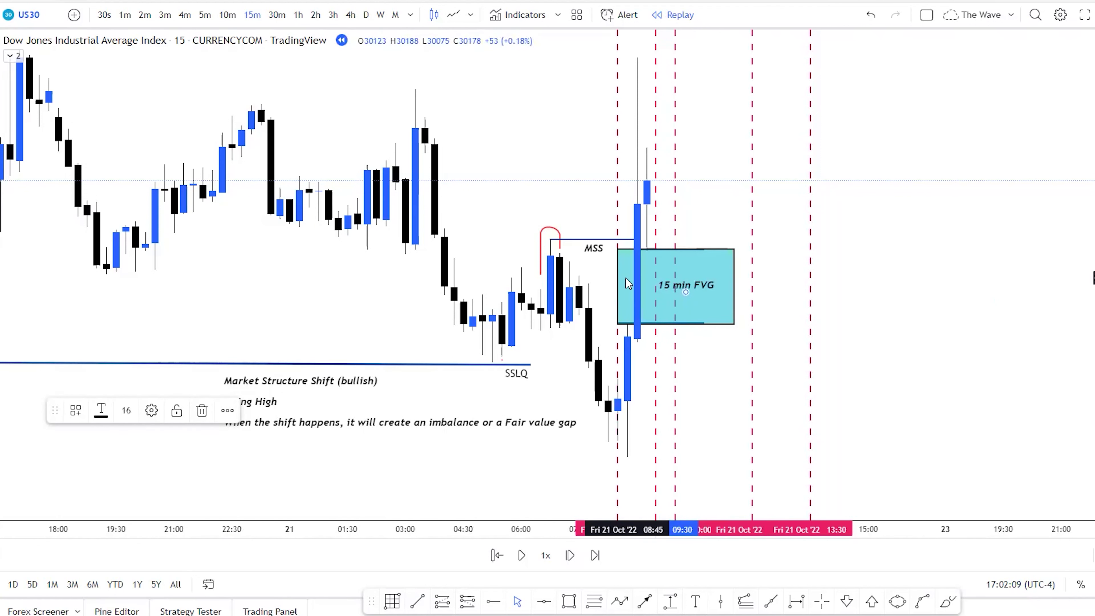
# Switch the chart to the 5-minute timeframe and raise the FVG rectangle's upper edge to the low of the 09:05 candle.
pyautogui.click(205, 14)
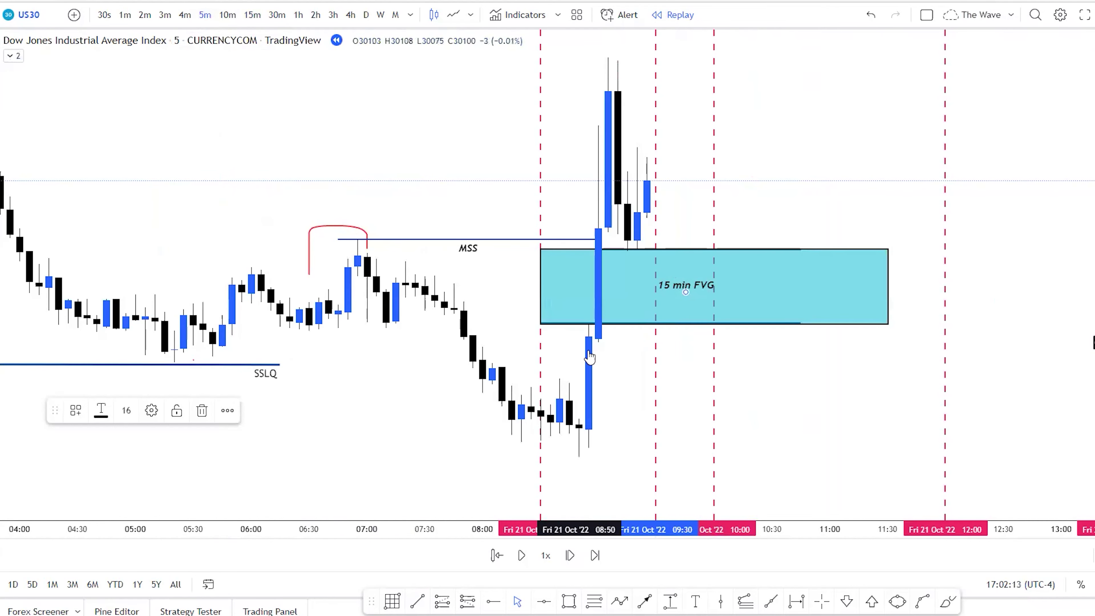
pyautogui.moveTo(644, 369); pyautogui.dragTo(559, 372)
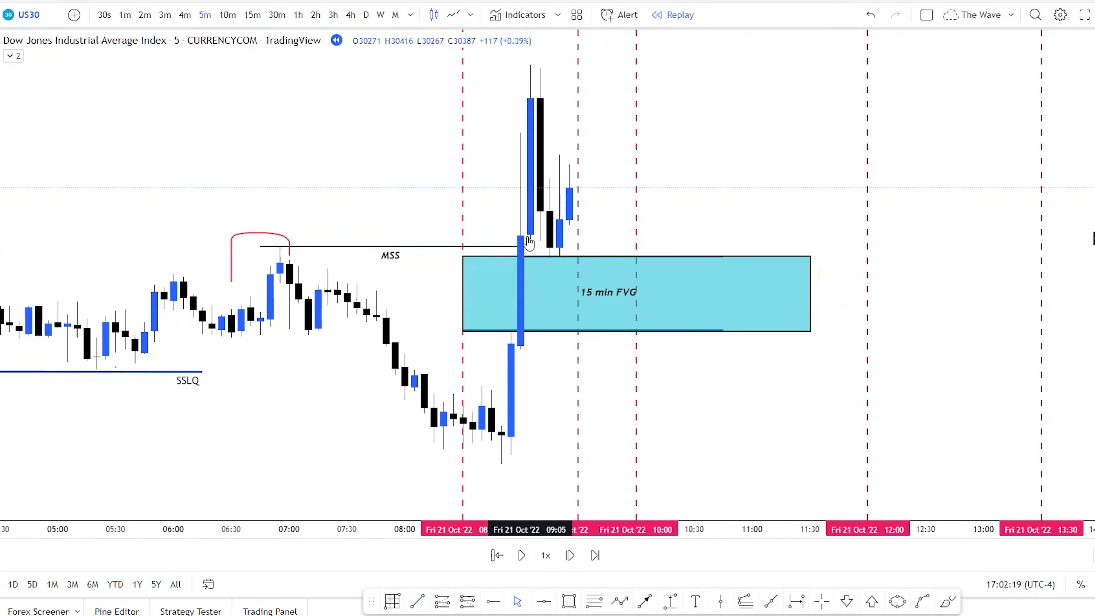
pyautogui.moveTo(636, 257); pyautogui.dragTo(632, 239)
pyautogui.click(548, 392)
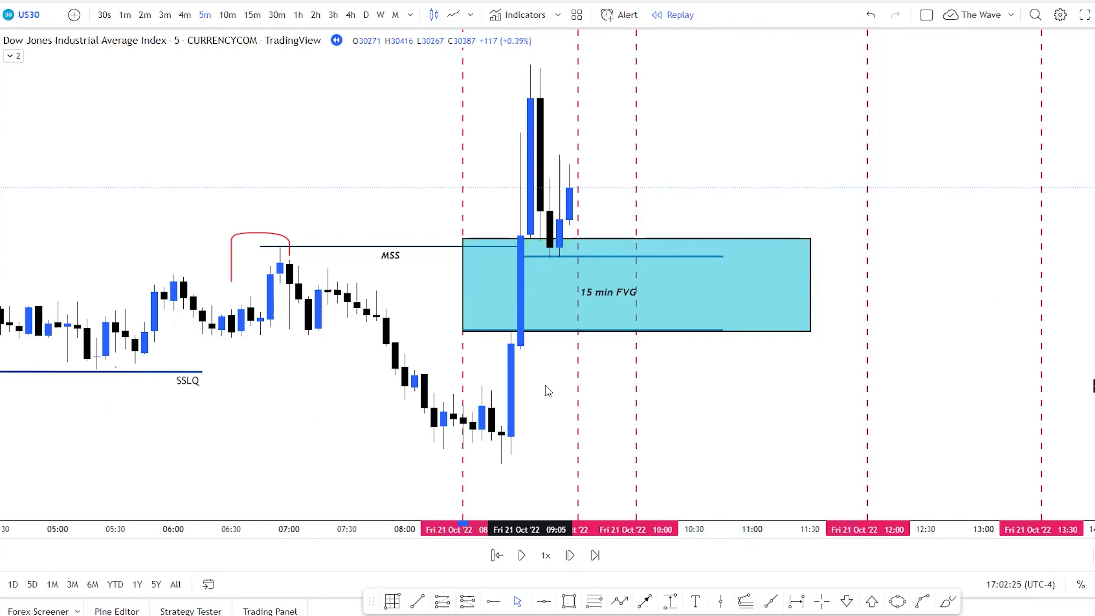
# Draw a rectangle just below the 15 min FVG box, spanning 08:50 to 10:20, and adjust its lower edge.
pyautogui.moveTo(548, 392); pyautogui.dragTo(509, 377)
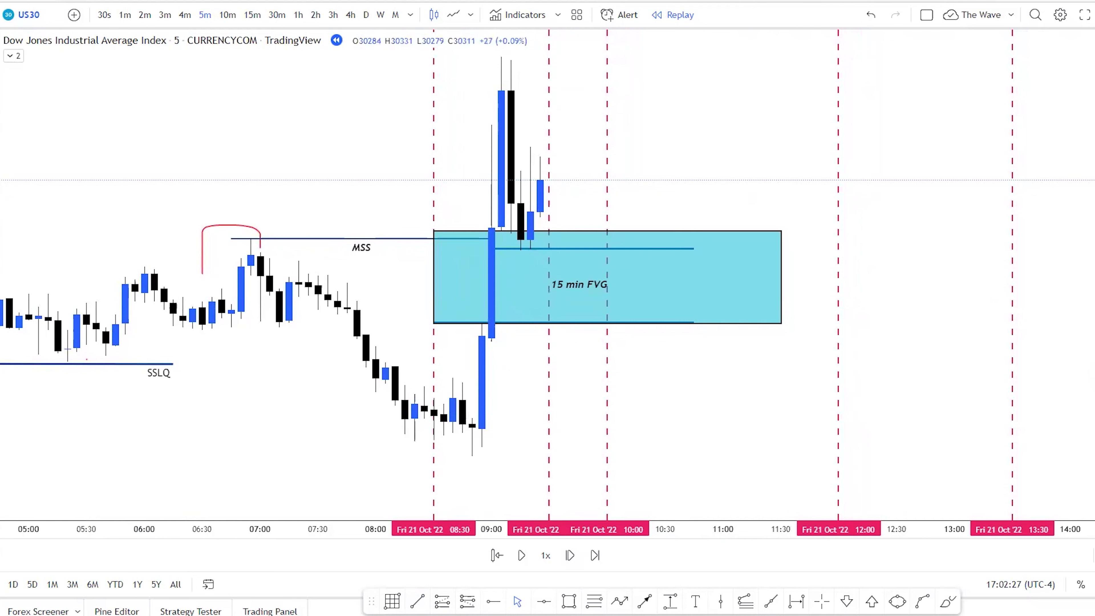
pyautogui.hotkey('alt', 'shift', 'r')
pyautogui.moveTo(472, 341)
pyautogui.mouseDown()
pyautogui.moveTo(503, 347)
pyautogui.moveTo(578, 415)
pyautogui.moveTo(644, 415)
pyautogui.mouseUp()
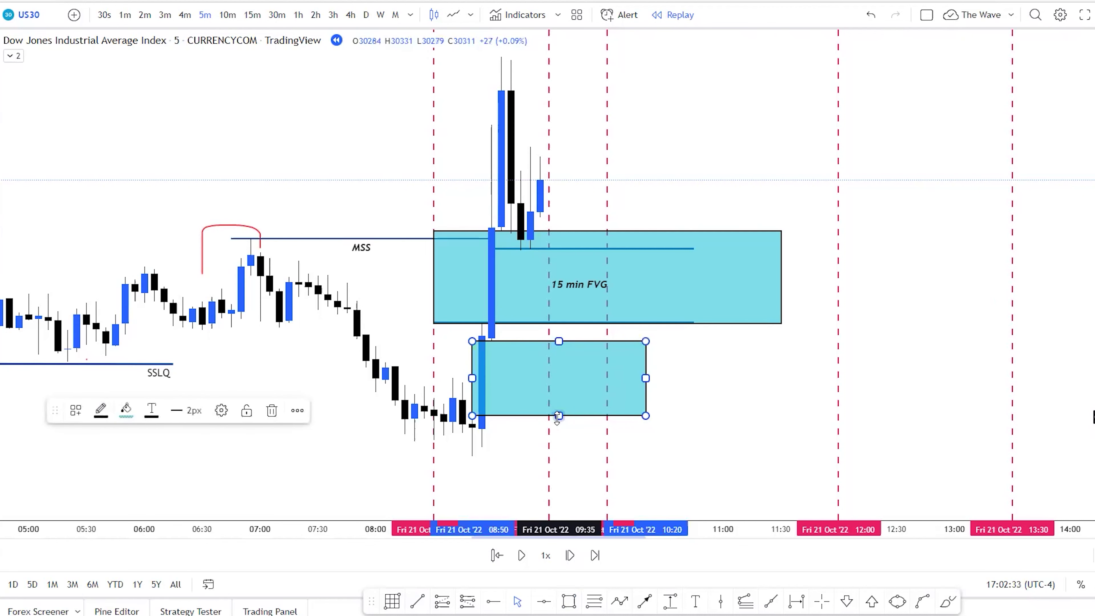
pyautogui.moveTo(559, 416); pyautogui.dragTo(558, 419)
pyautogui.moveTo(472, 380); pyautogui.dragTo(472, 380)
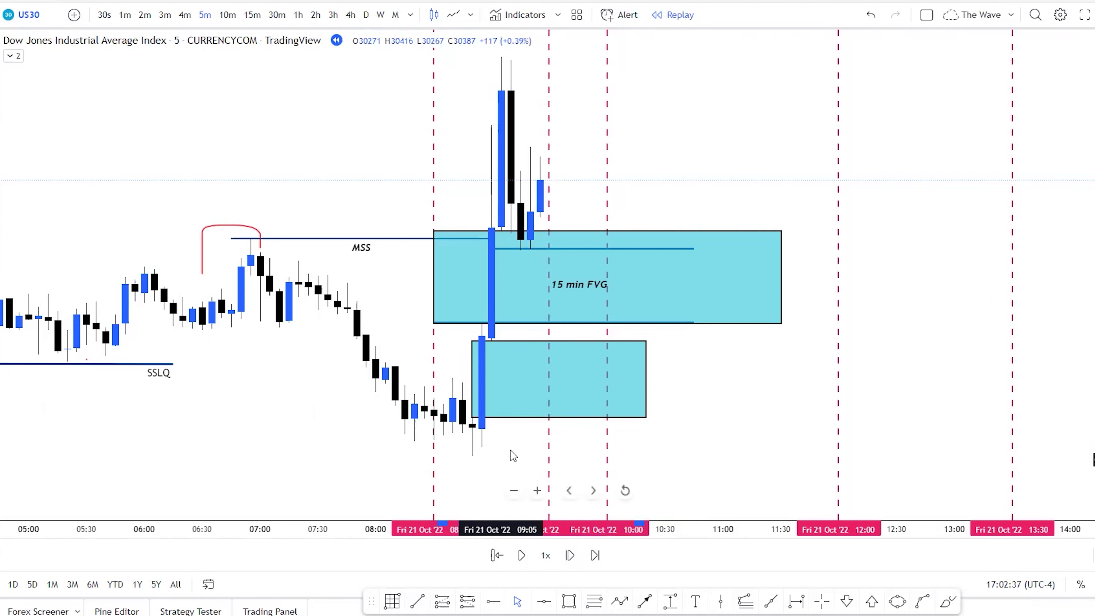
pyautogui.click(517, 423)
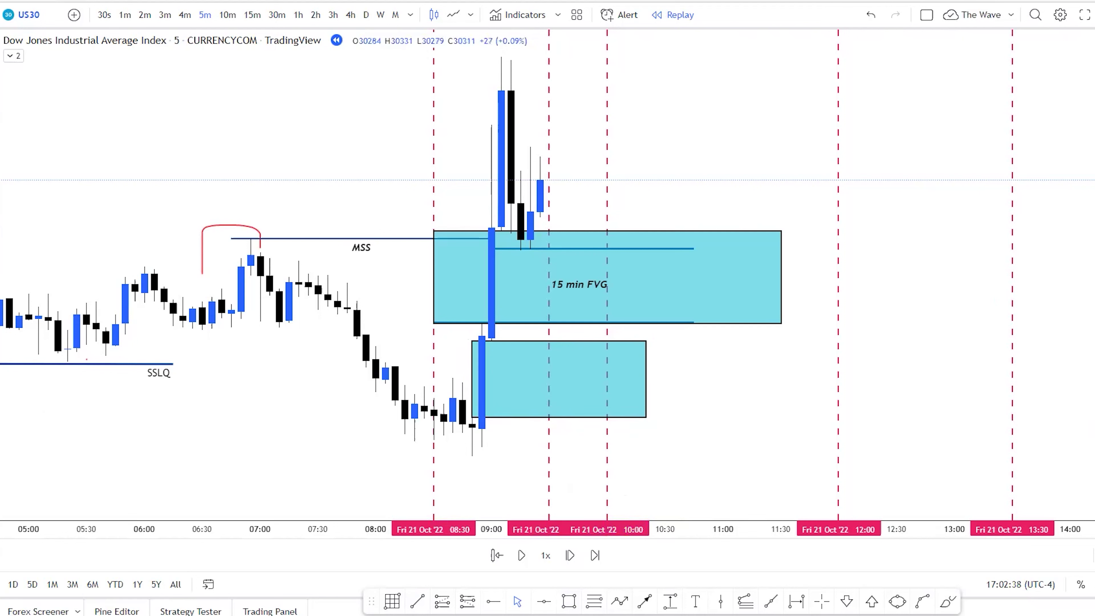
# Add the text "5 min FVG" inside the lower rectangle and position it near the middle.
pyautogui.click(696, 602)
pyautogui.click(522, 373)
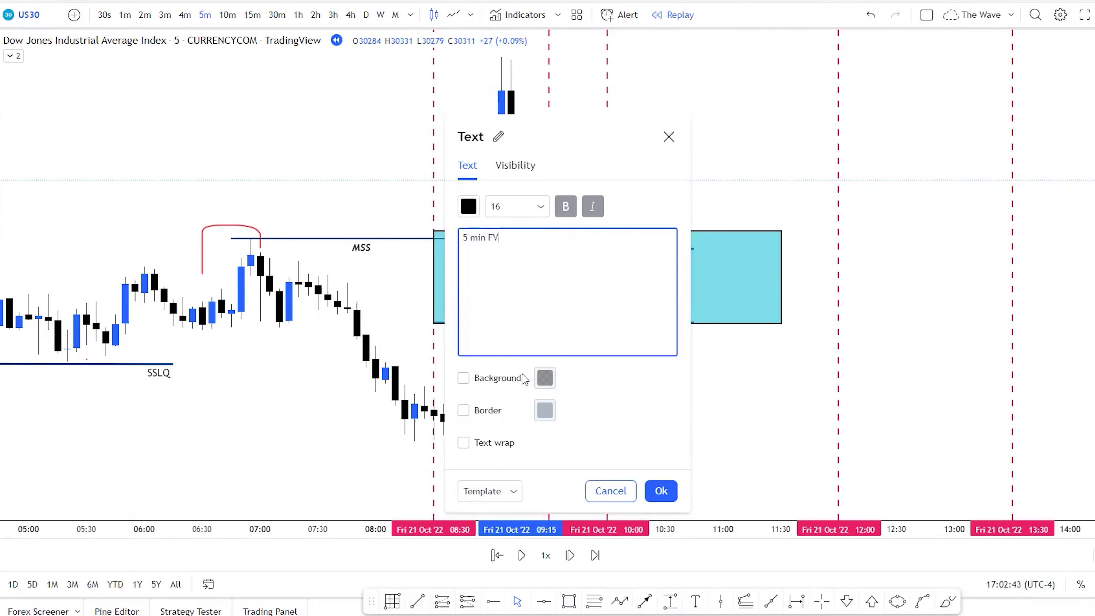
pyautogui.click(660, 491)
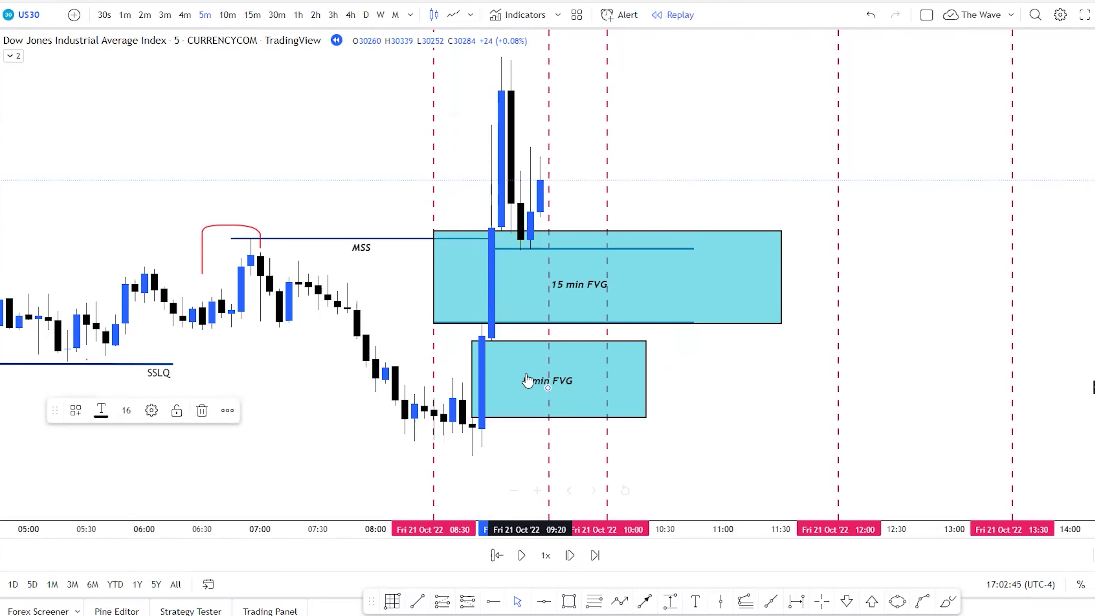
pyautogui.moveTo(543, 387); pyautogui.dragTo(532, 384)
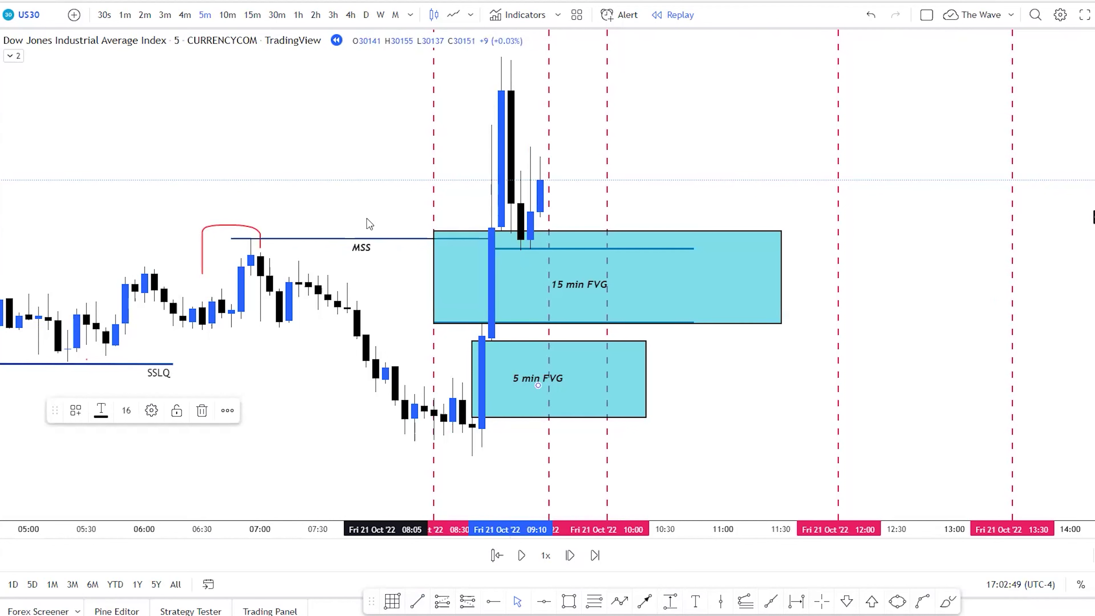
# Switch the chart to the 2-minute timeframe and examine the candles inside both FVG rectangles.
pyautogui.moveTo(402, 313); pyautogui.dragTo(445, 304)
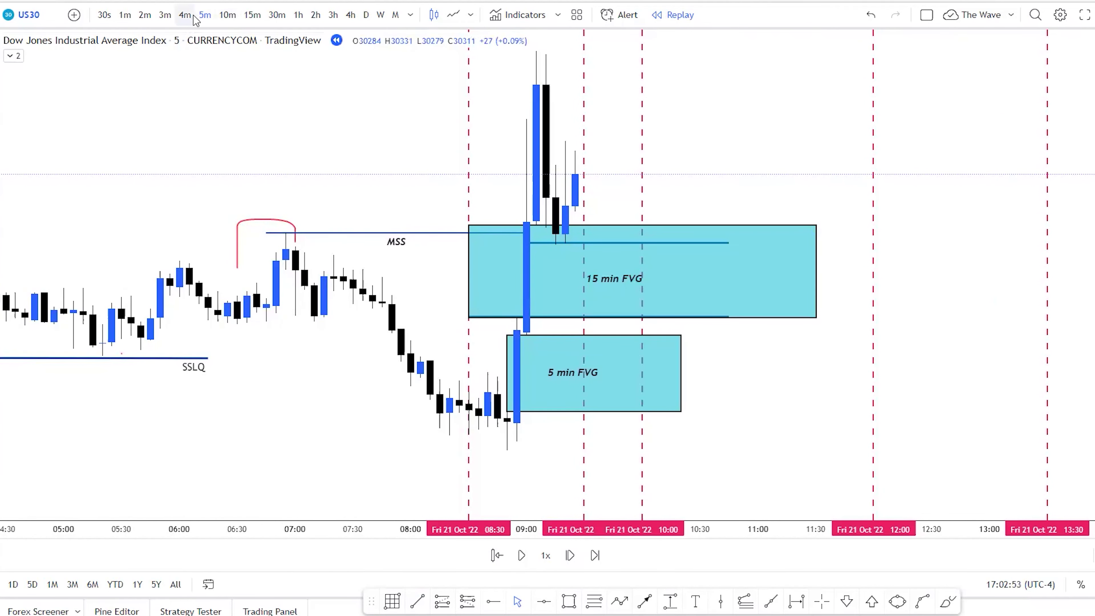
pyautogui.click(145, 15)
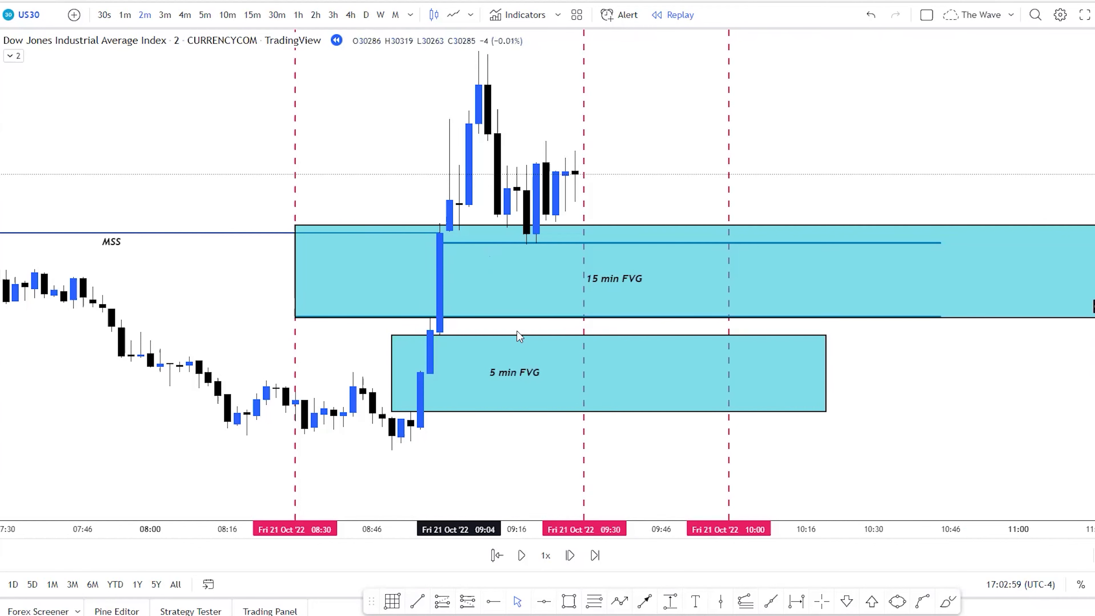
pyautogui.moveTo(657, 450); pyautogui.dragTo(630, 446)
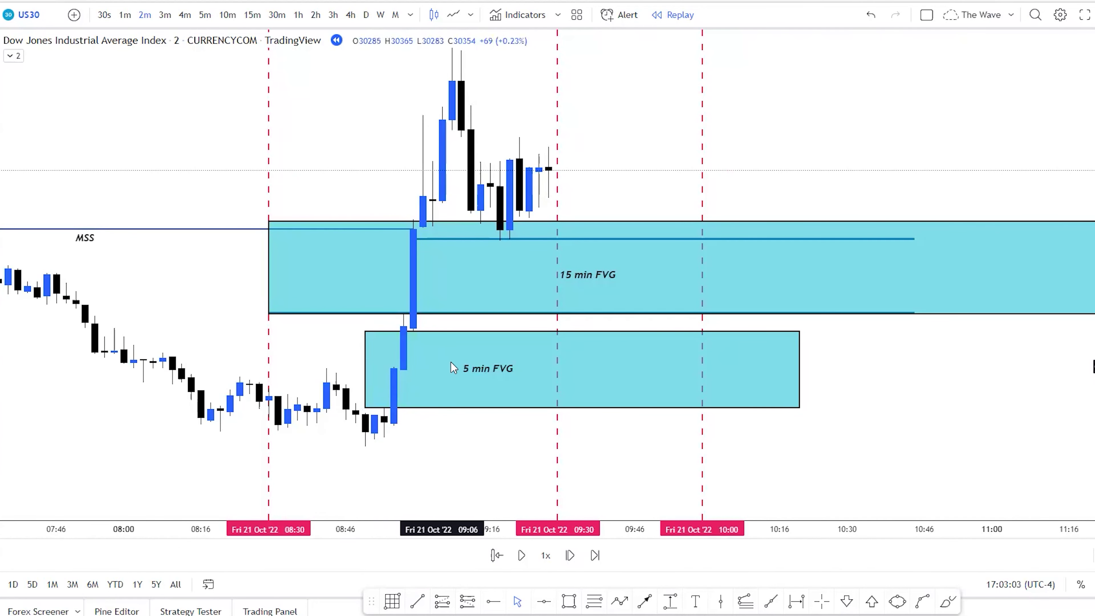
pyautogui.click(567, 336)
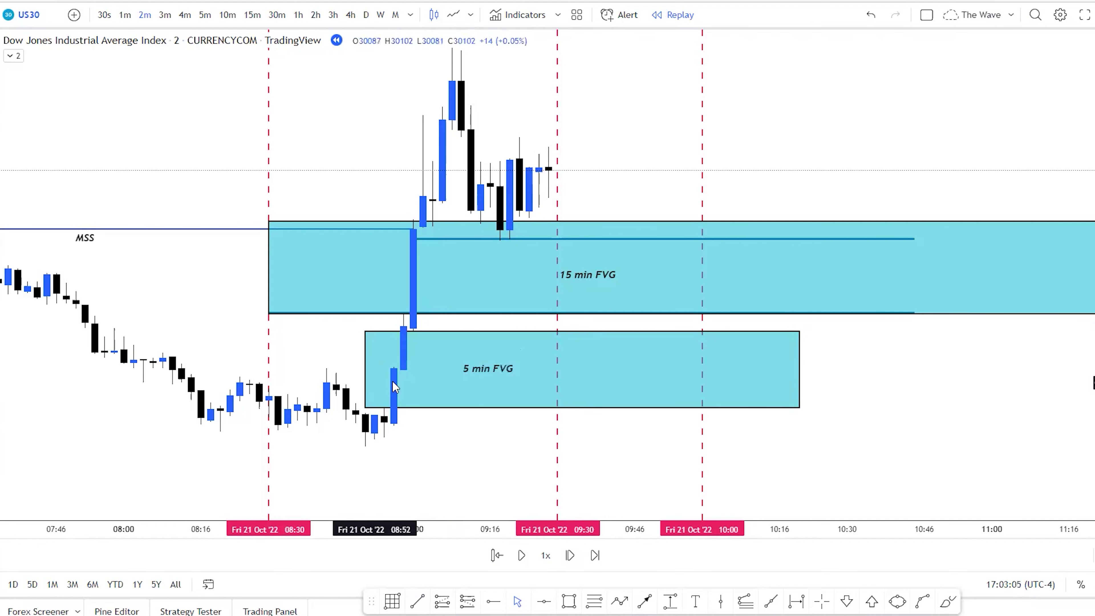
pyautogui.click(512, 240)
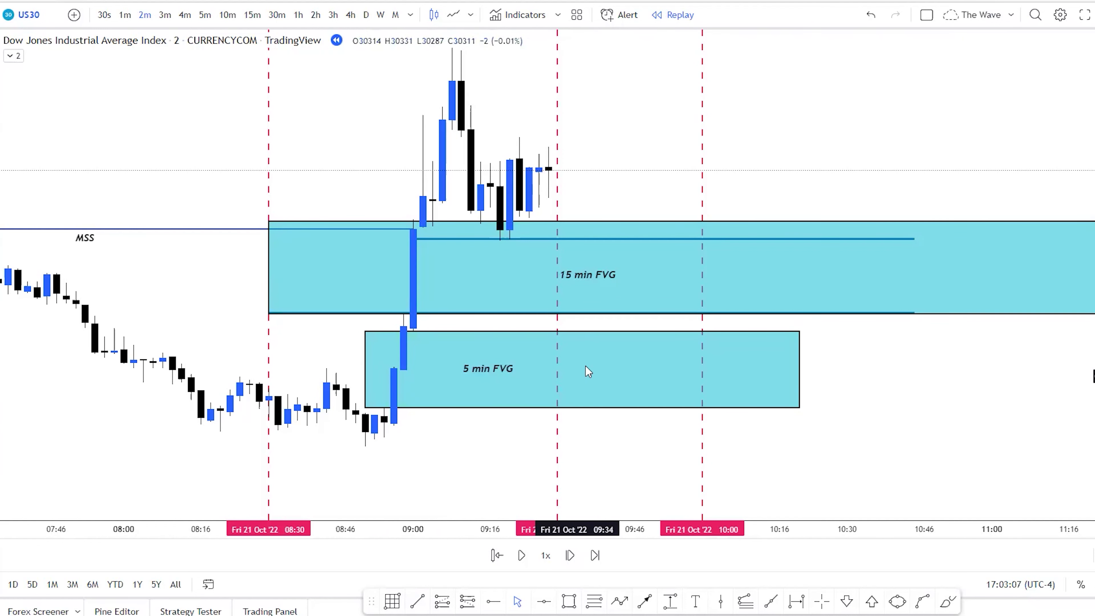
pyautogui.click(581, 331)
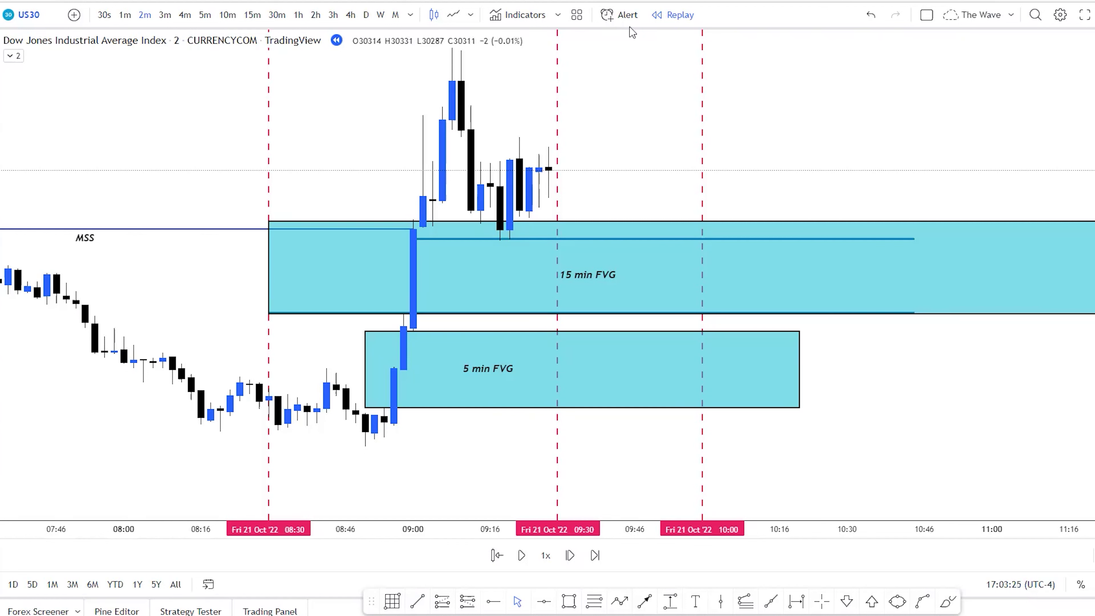
# Compare the gap rectangles on the 5-, 2- and 1-minute timeframes, and return the chart to 5 minutes.
pyautogui.click(205, 15)
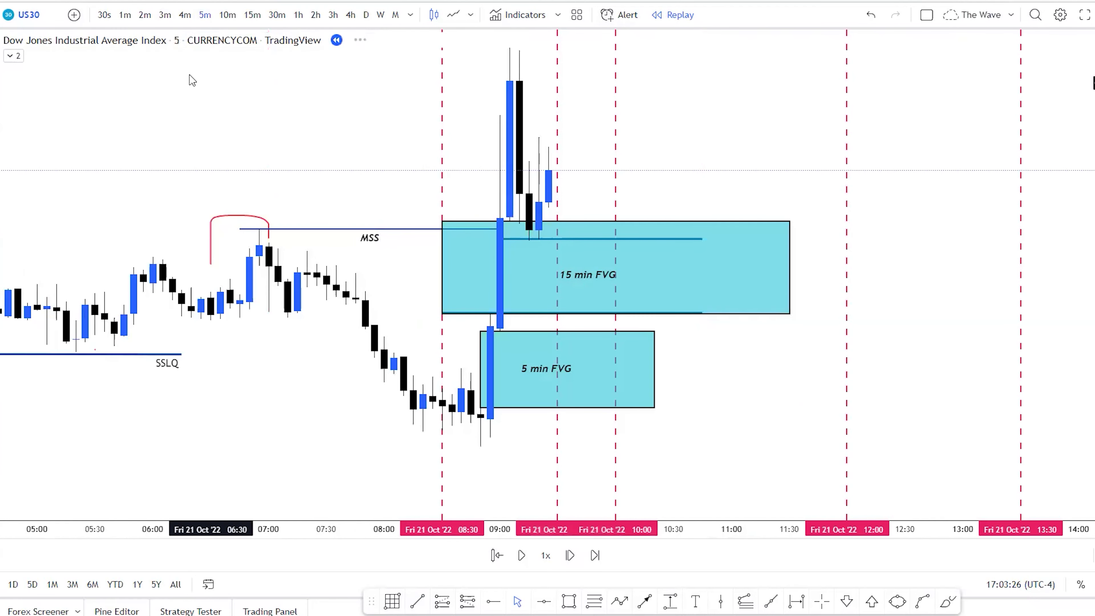
pyautogui.moveTo(374, 188); pyautogui.dragTo(391, 191)
pyautogui.click(141, 17)
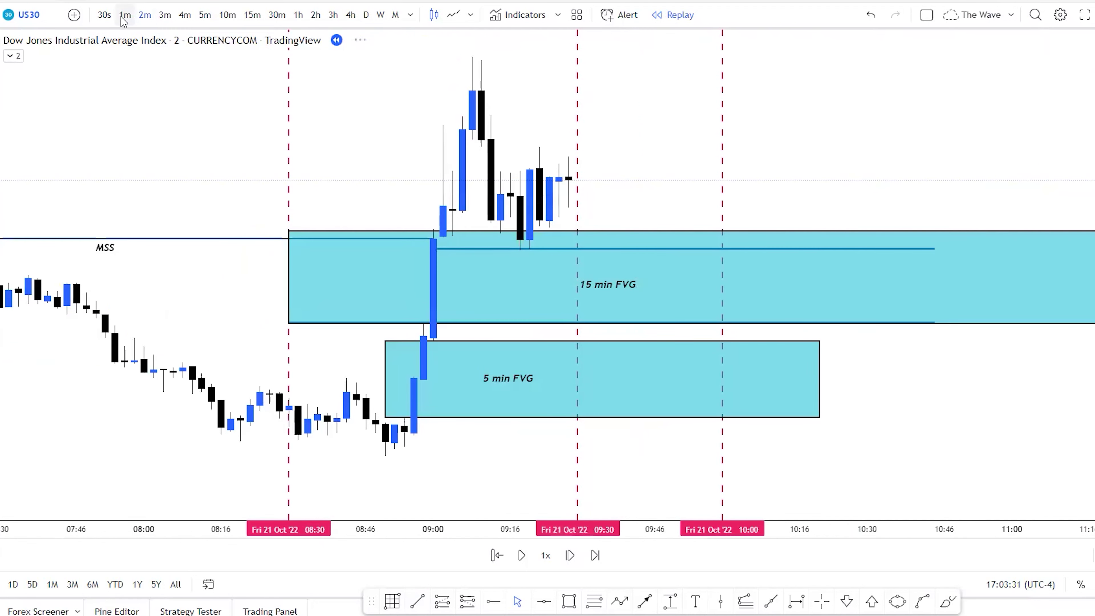
pyautogui.click(128, 17)
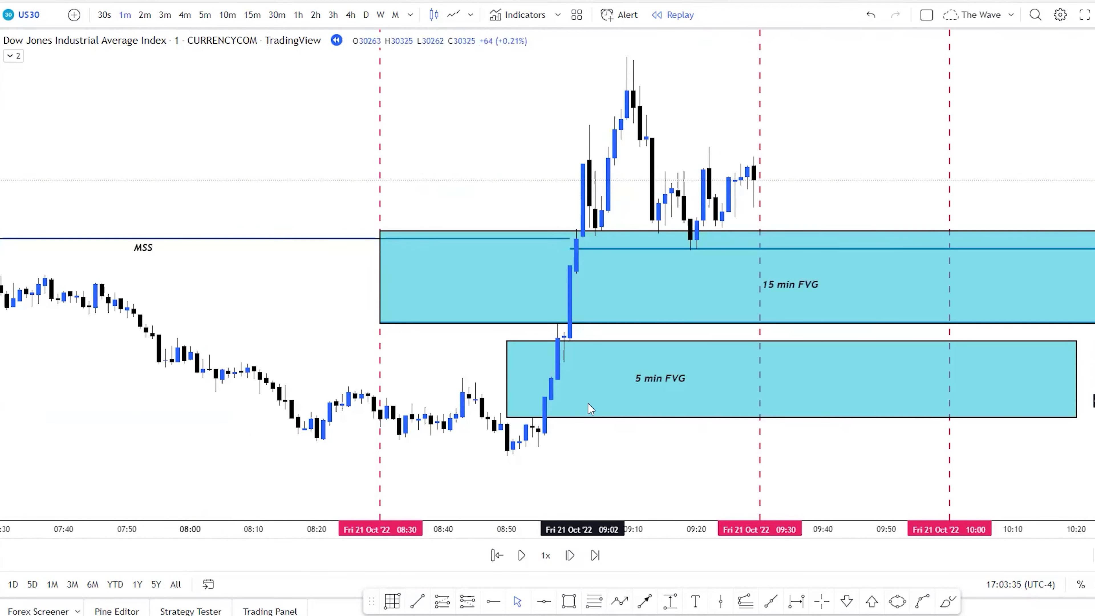
pyautogui.click(205, 16)
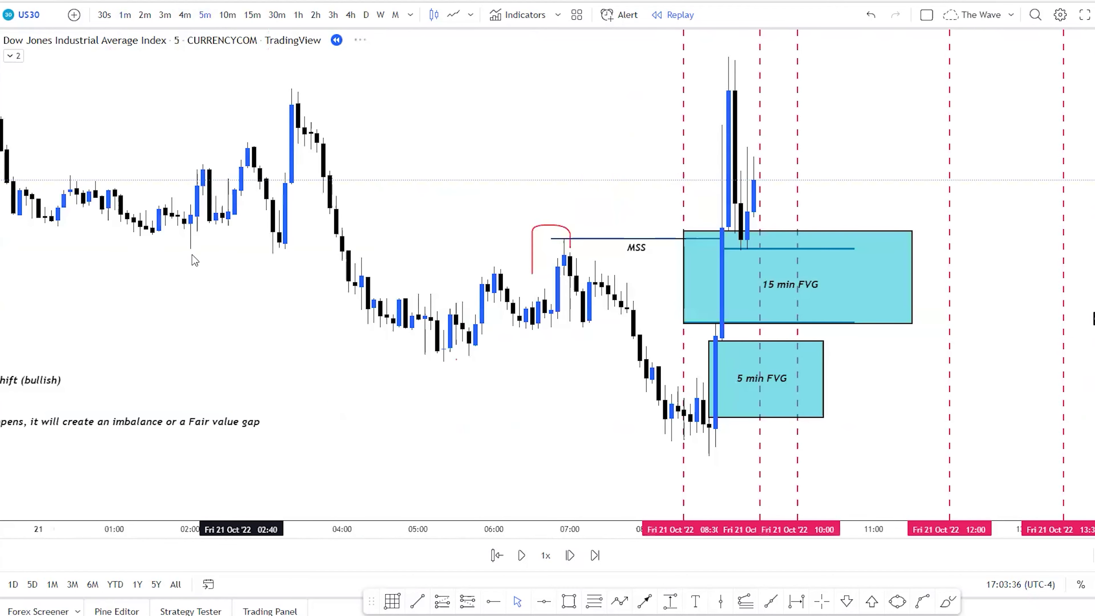
pyautogui.scroll(5, 318, 436)
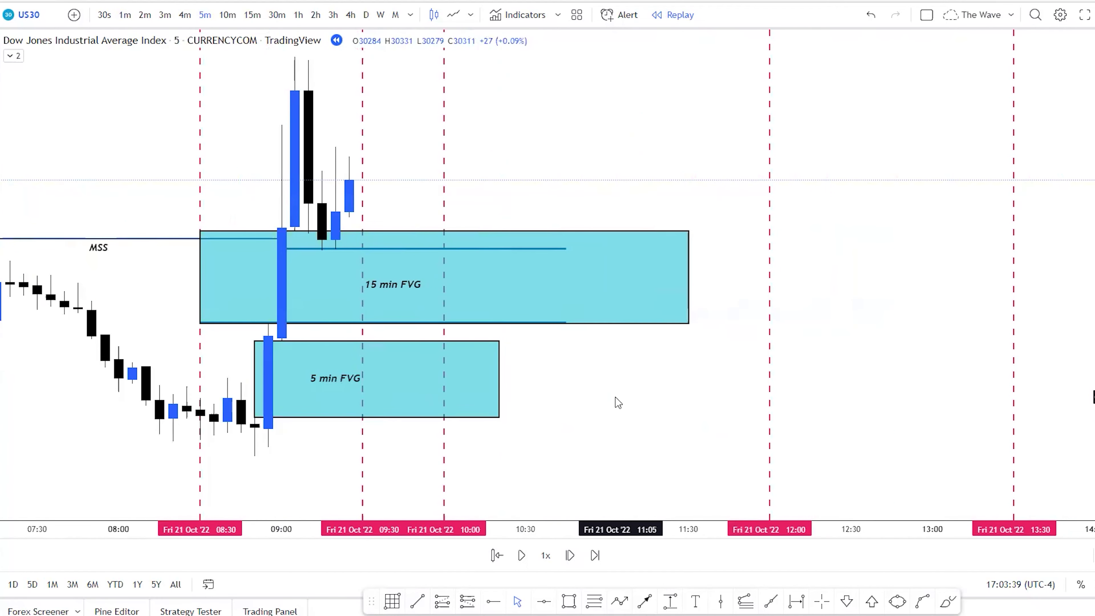
pyautogui.moveTo(637, 379); pyautogui.dragTo(717, 373)
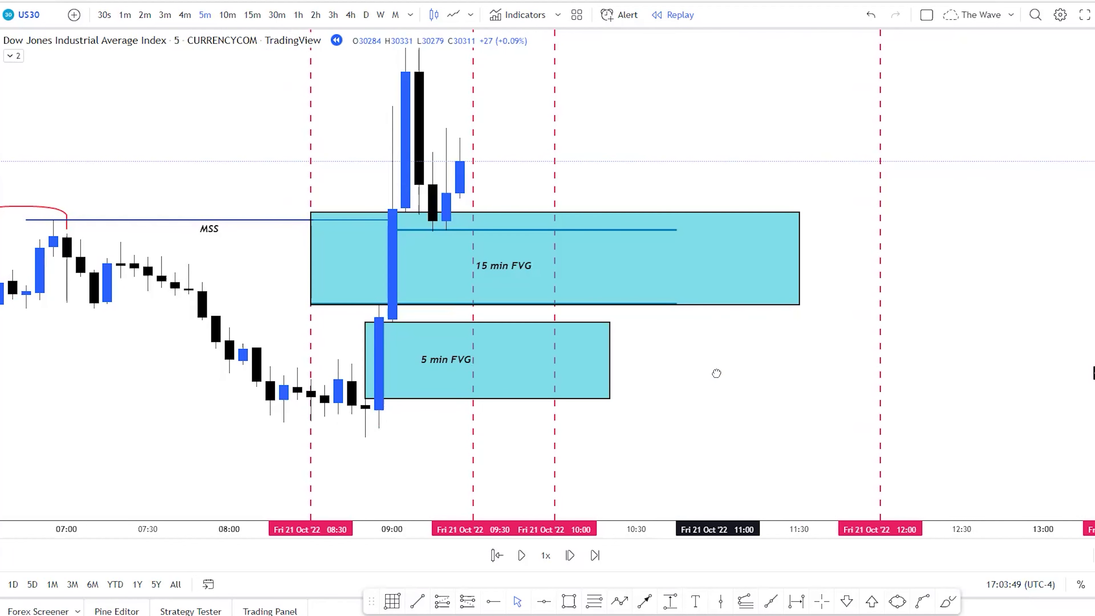
pyautogui.moveTo(717, 373); pyautogui.dragTo(751, 414)
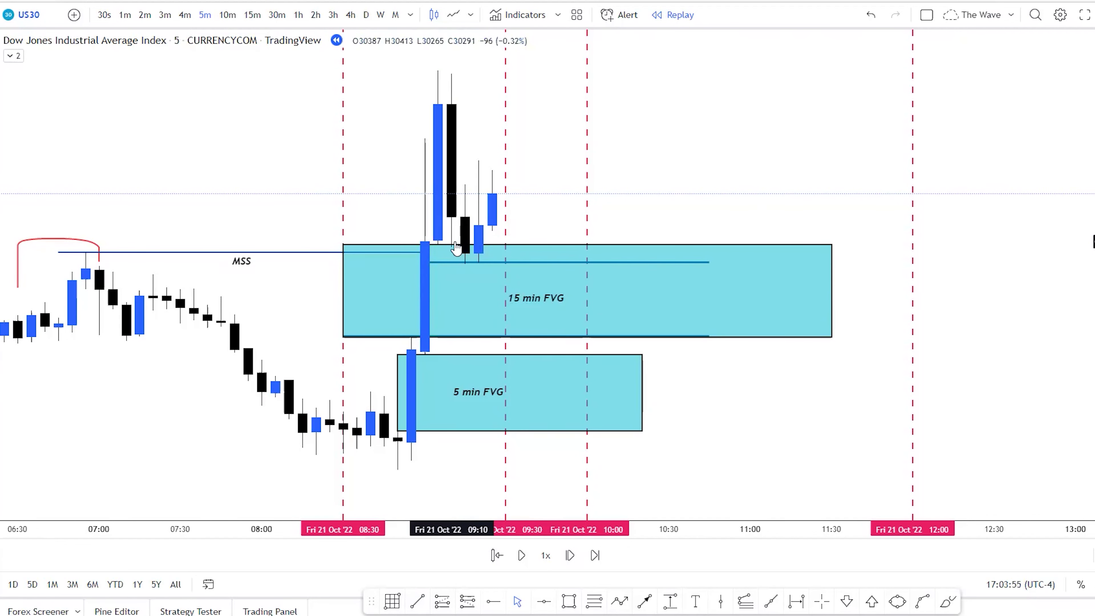
pyautogui.hscroll(3, 669, 308)
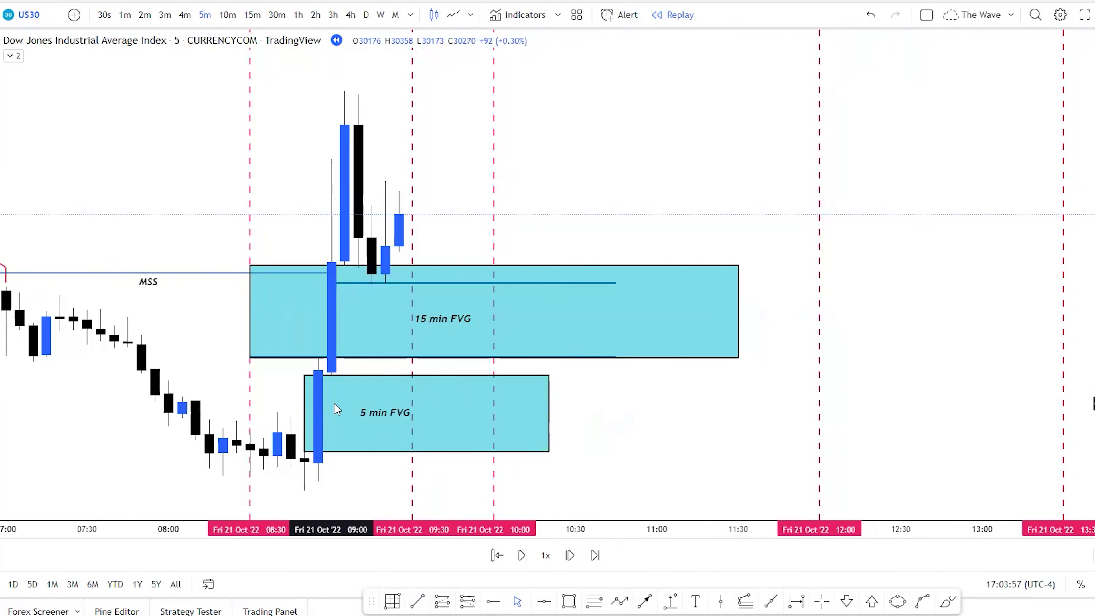
pyautogui.click(332, 269)
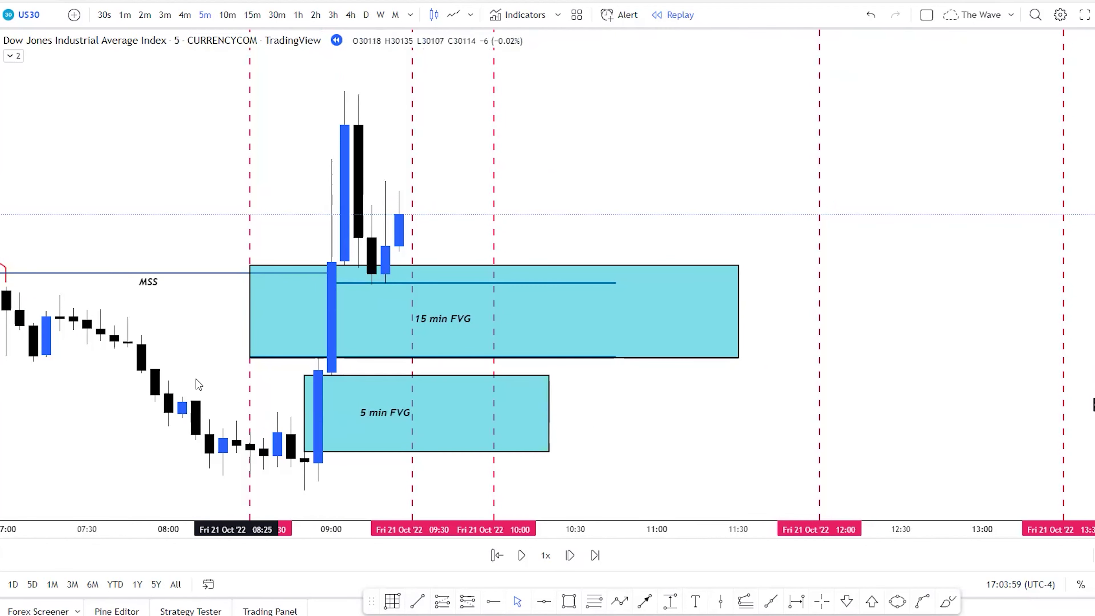
pyautogui.moveTo(219, 353); pyautogui.dragTo(288, 365)
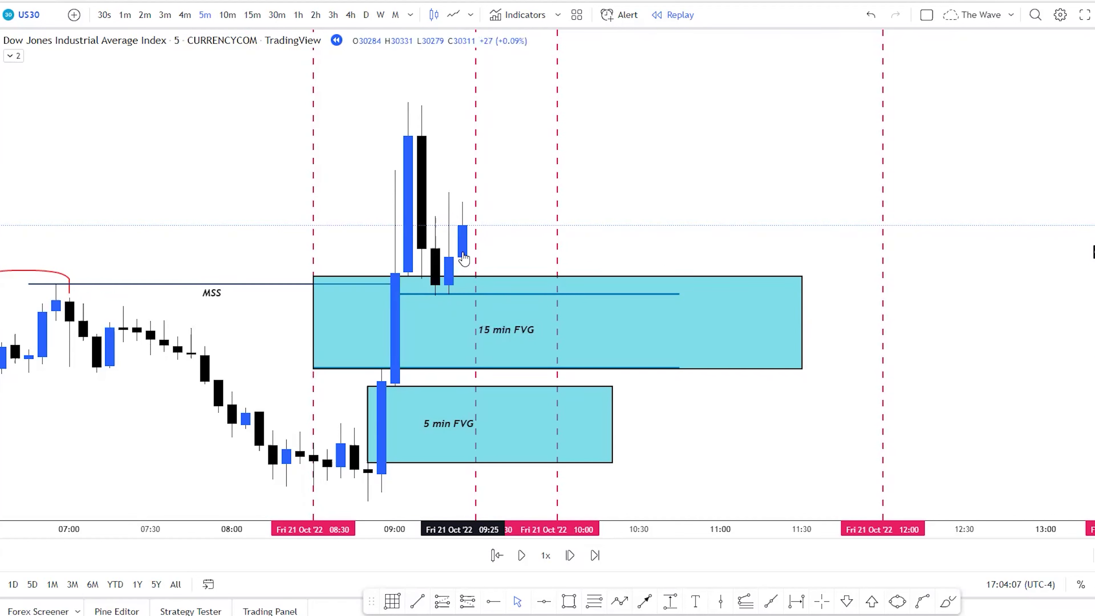
# Stay in replay mode and set the replay back to start at the 09:10 candle on 21 Oct '22.
pyautogui.click(673, 14)
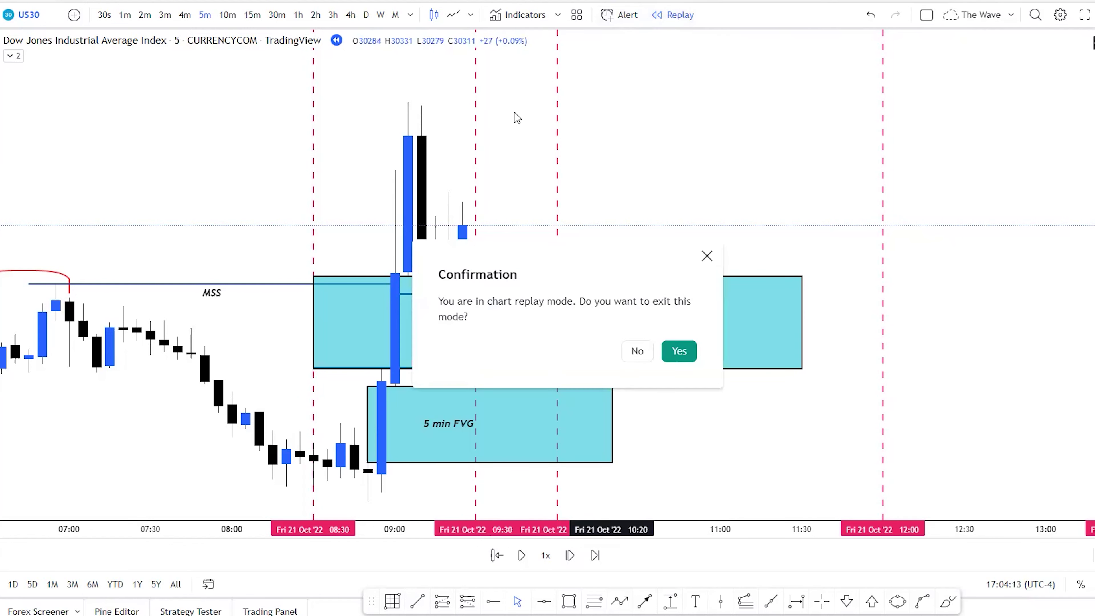
pyautogui.click(707, 257)
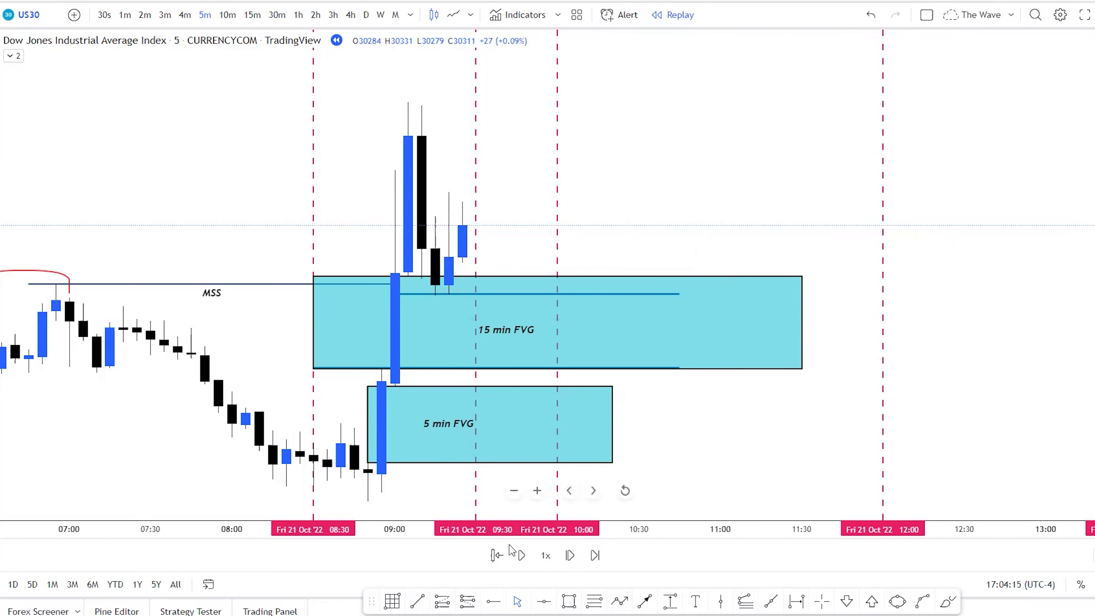
pyautogui.click(497, 555)
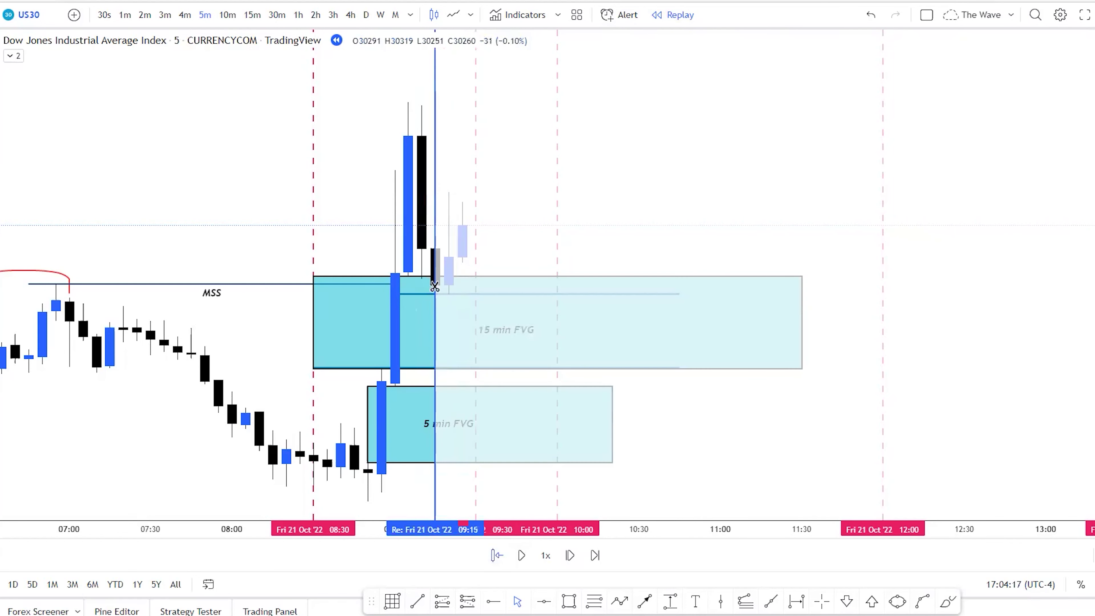
pyautogui.click(435, 287)
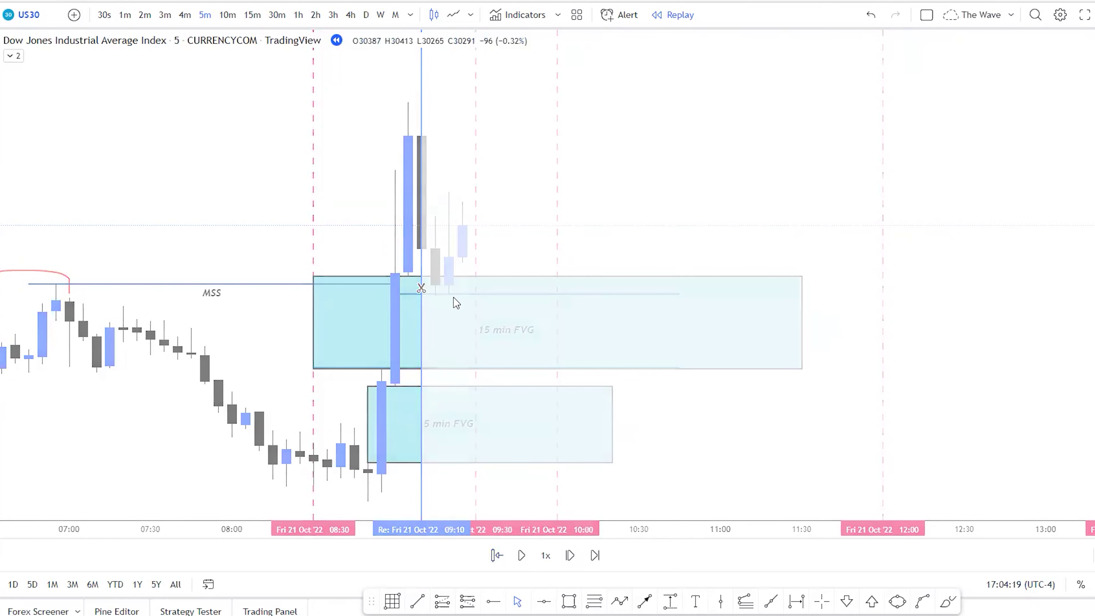
# Examine the price action from the SSLQ line through the MSS level to the two gap rectangles.
pyautogui.hscroll(-10, 455, 306)
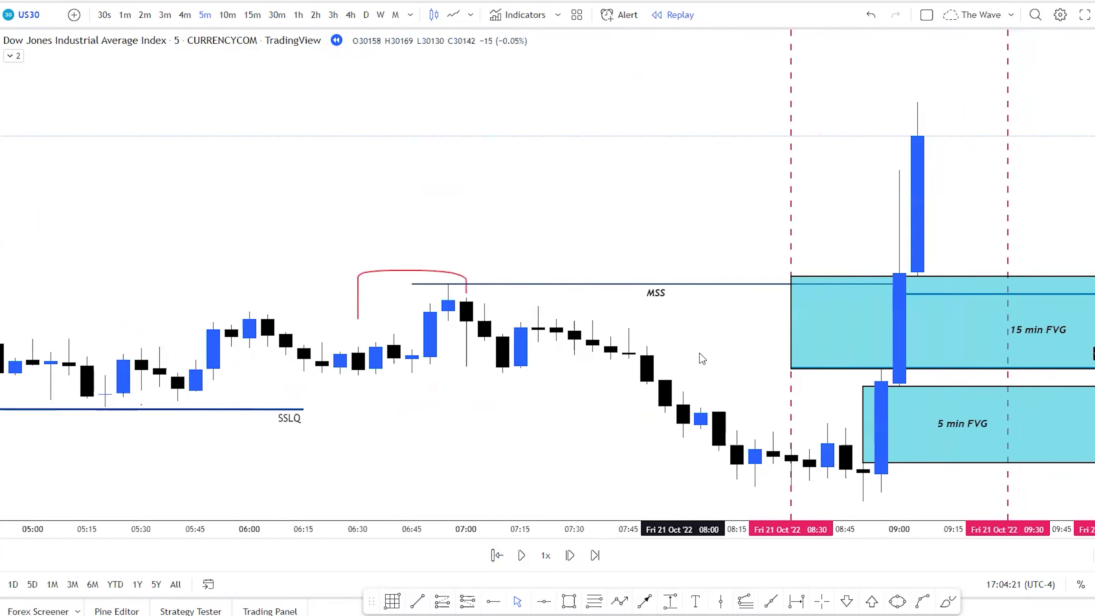
pyautogui.moveTo(699, 353); pyautogui.dragTo(432, 356)
pyautogui.scroll(2, 431, 356)
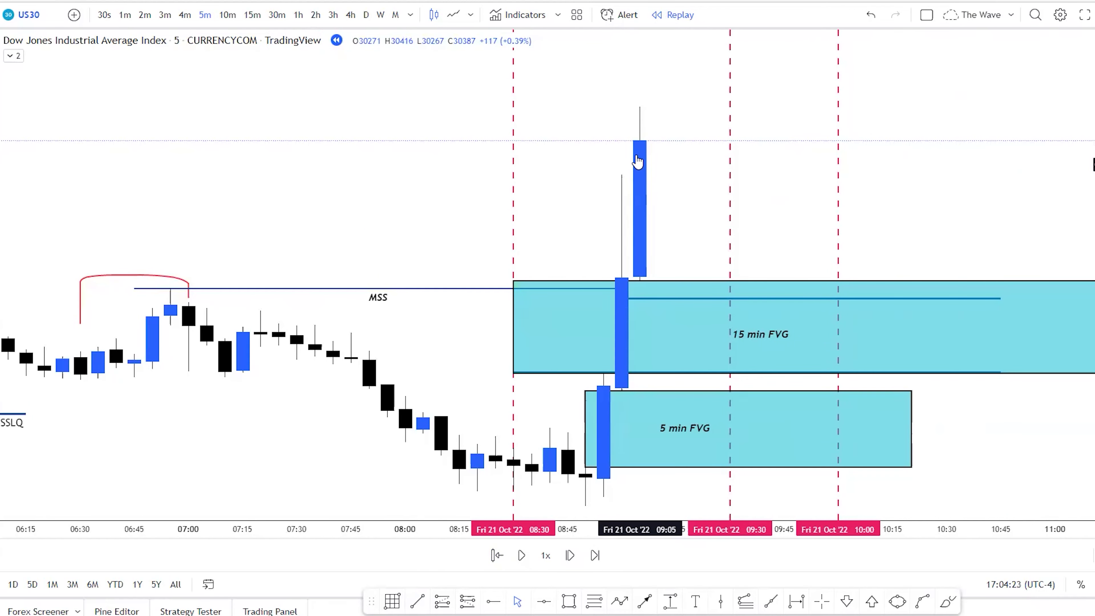
pyautogui.moveTo(536, 318); pyautogui.dragTo(491, 340)
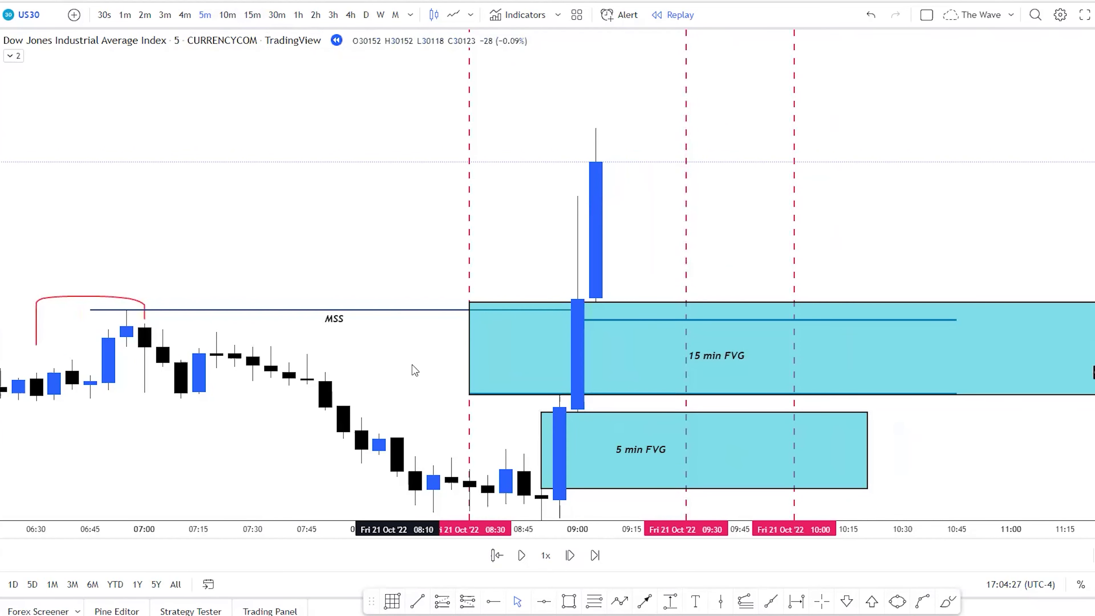
pyautogui.moveTo(410, 369); pyautogui.dragTo(440, 344)
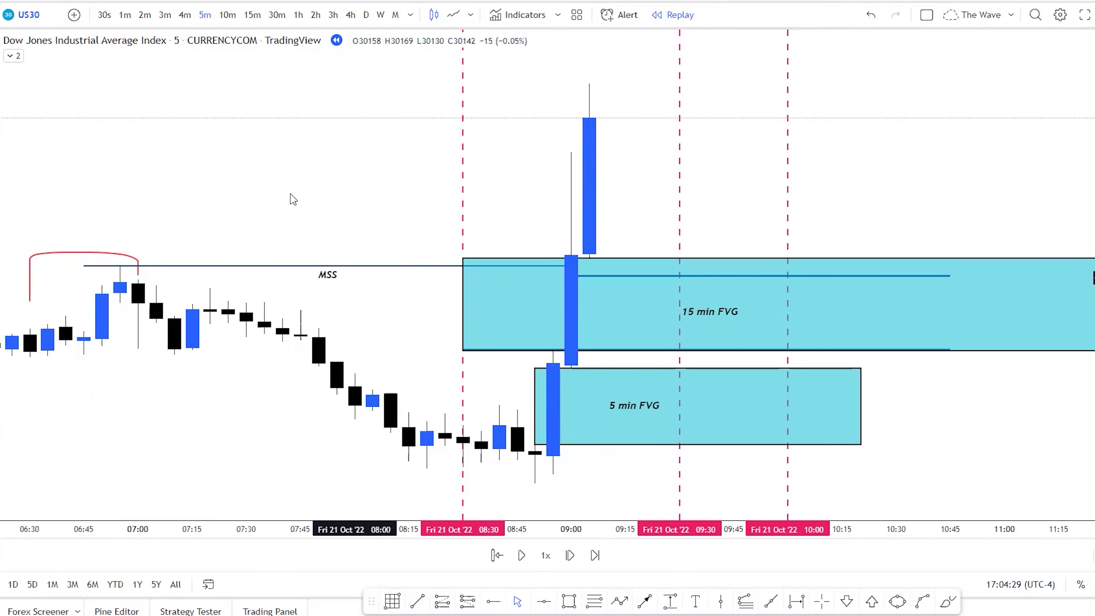
pyautogui.scroll(-2, 496, 310)
pyautogui.moveTo(597, 327); pyautogui.dragTo(504, 337)
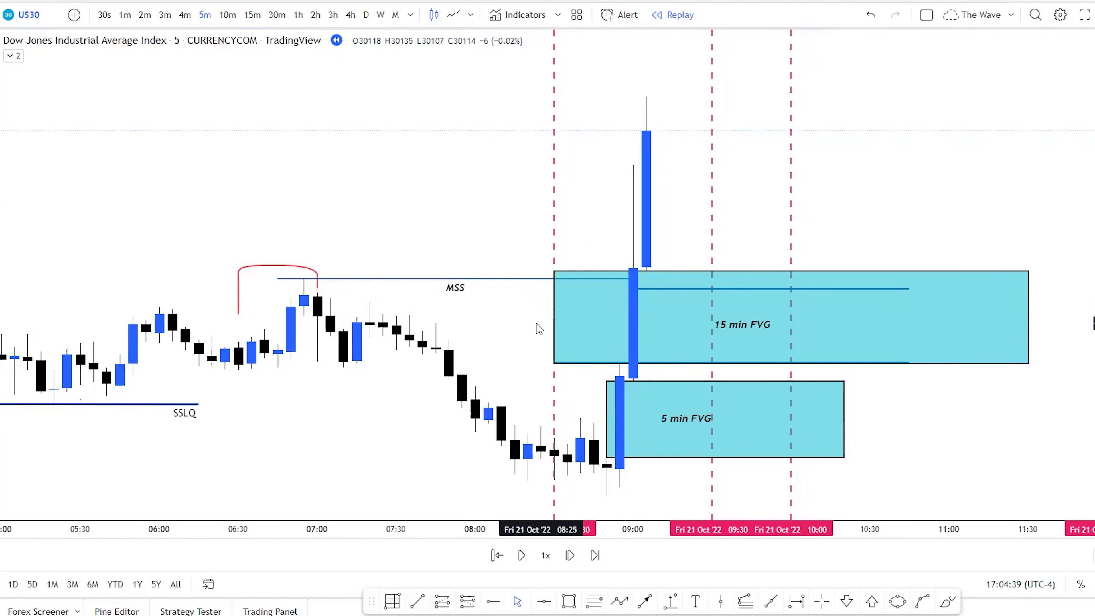
pyautogui.moveTo(533, 330); pyautogui.dragTo(373, 354)
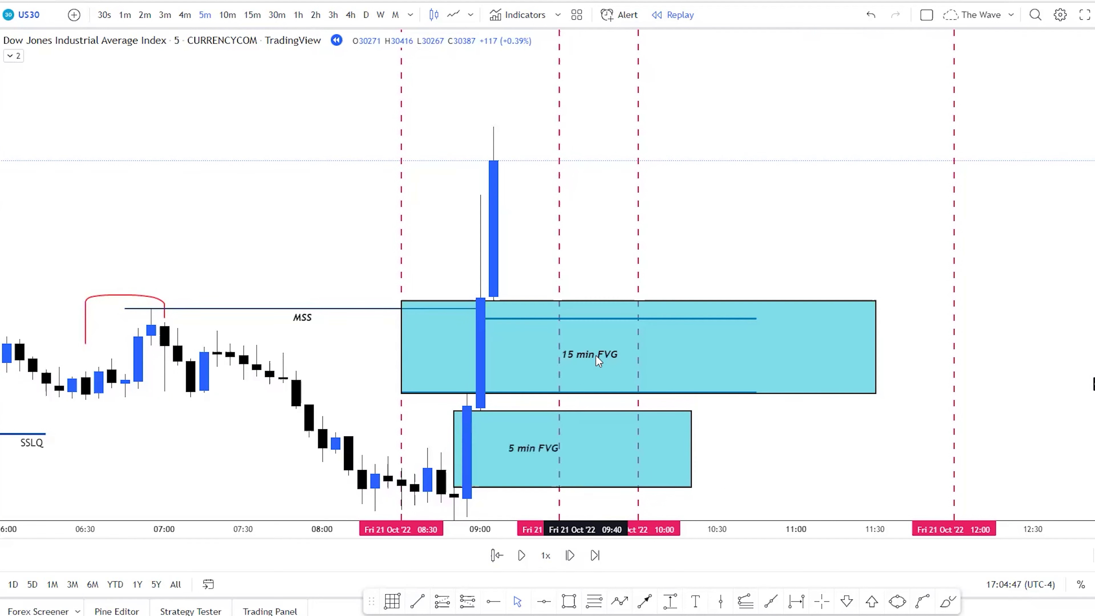
# Move the "5 min FVG" label into the upper gap rectangle and delete the "15 min FVG" label.
pyautogui.moveTo(531, 453); pyautogui.dragTo(524, 325)
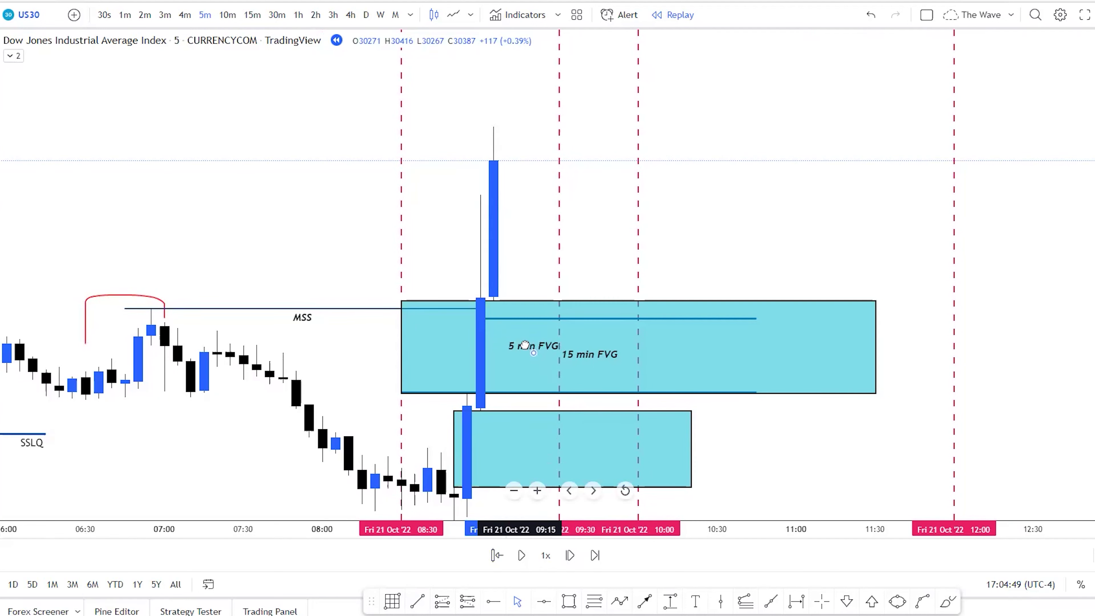
pyautogui.click(590, 355)
pyautogui.click(202, 411)
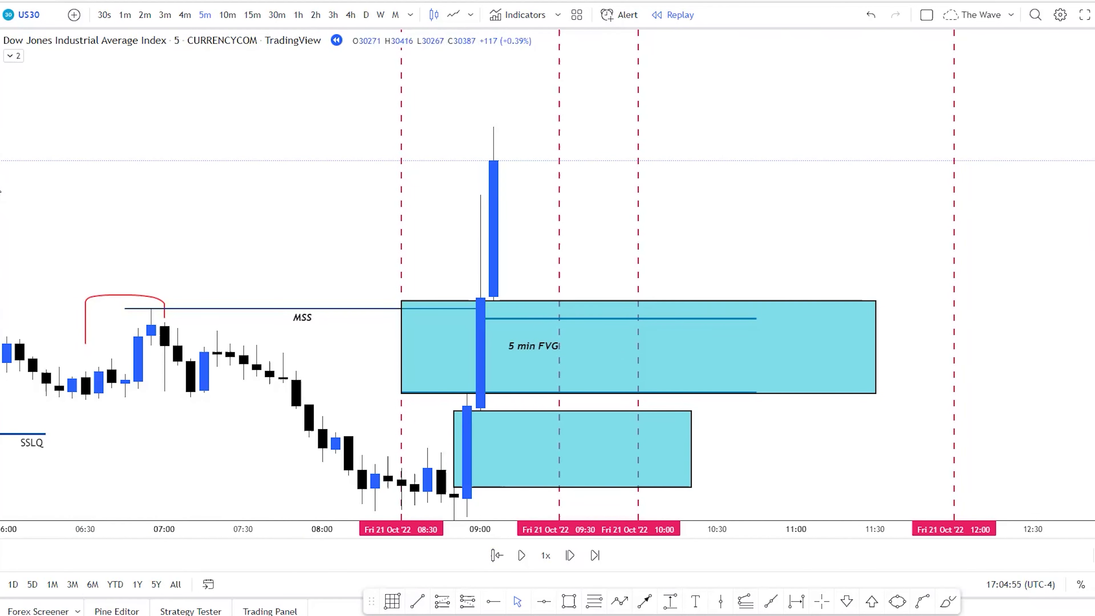
pyautogui.click(3, 190)
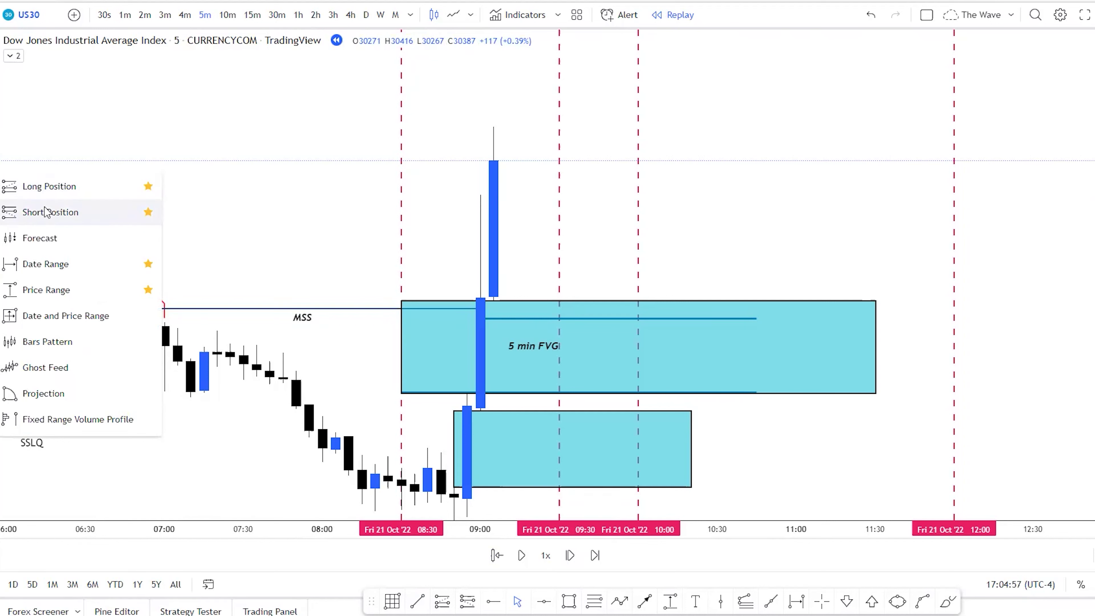
pyautogui.click(45, 186)
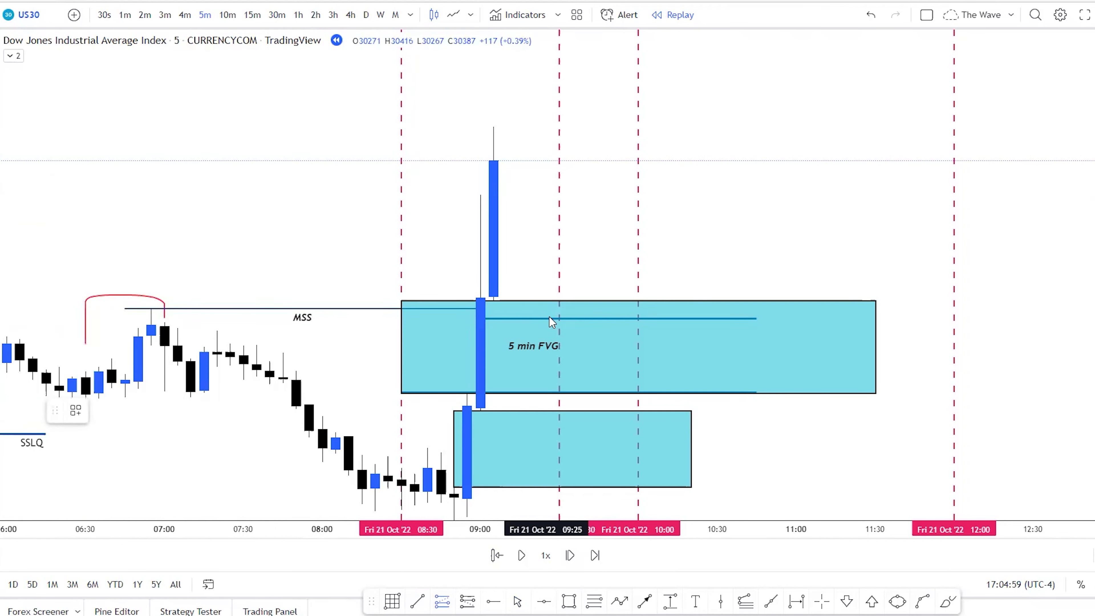
pyautogui.press('Escape')
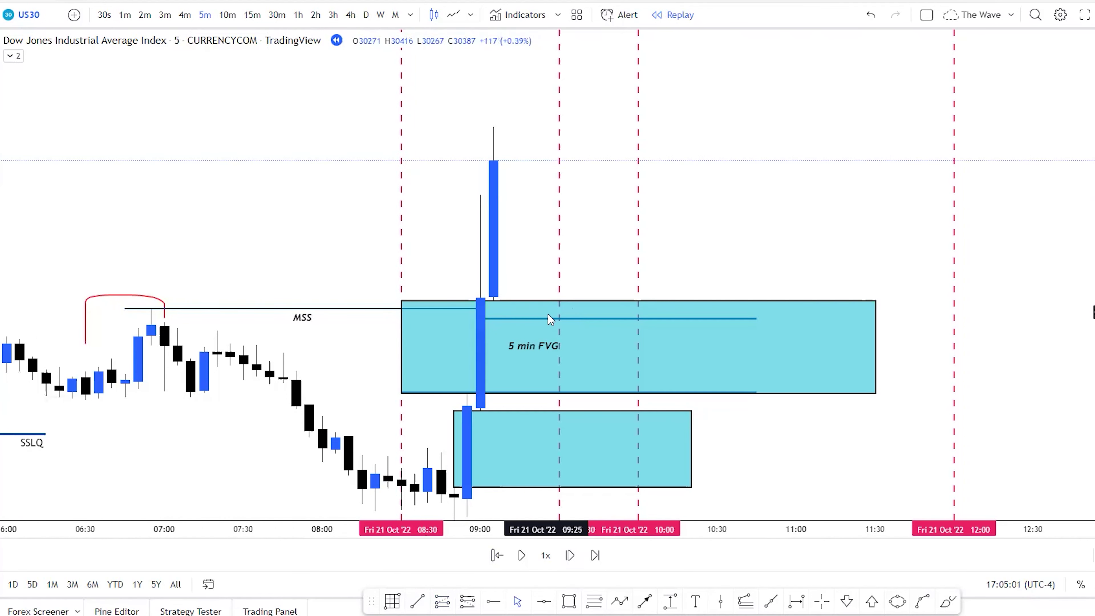
# Delete both horizontal lines inside the upper gap rectangle and shorten the rectangle so it starts level with the lower one.
pyautogui.click(550, 319)
pyautogui.press('Delete')
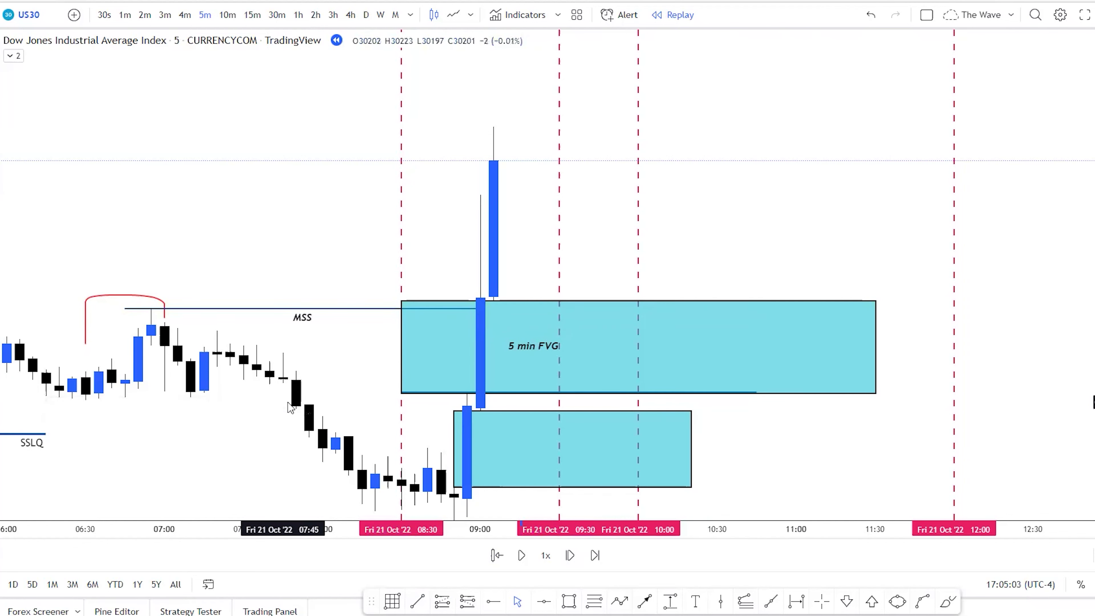
pyautogui.moveTo(431, 428); pyautogui.dragTo(392, 422)
pyautogui.click(362, 352)
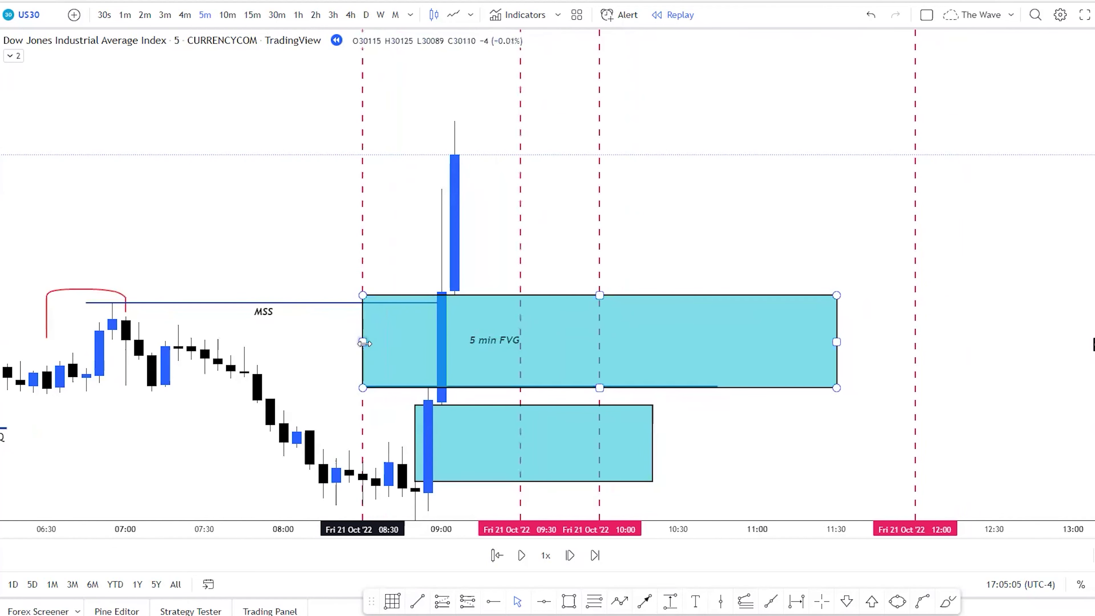
pyautogui.moveTo(363, 343); pyautogui.dragTo(419, 343)
pyautogui.click(393, 379)
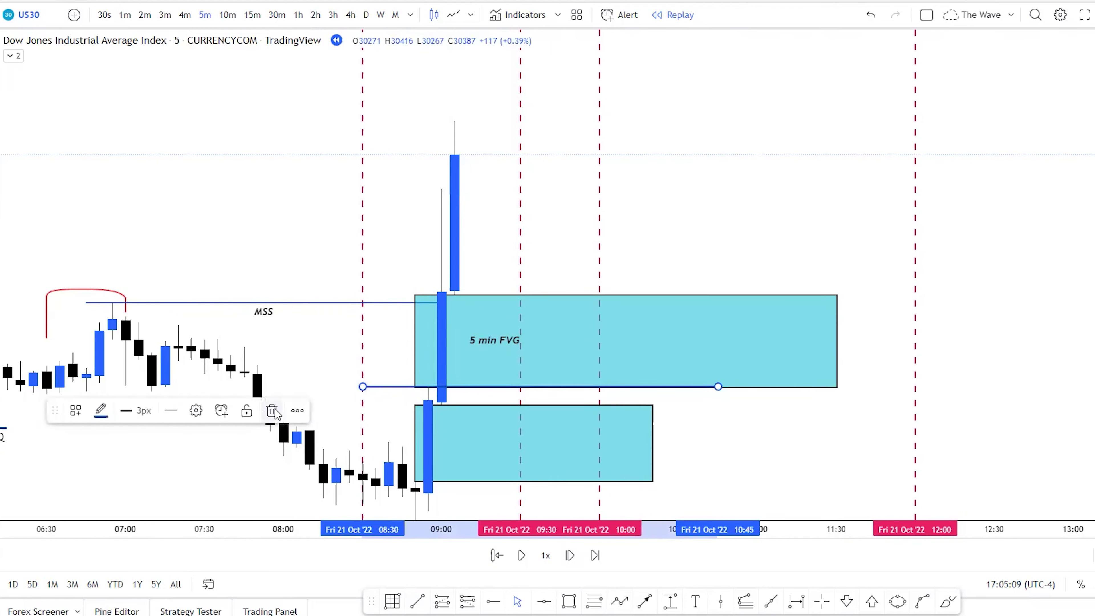
pyautogui.press('Delete')
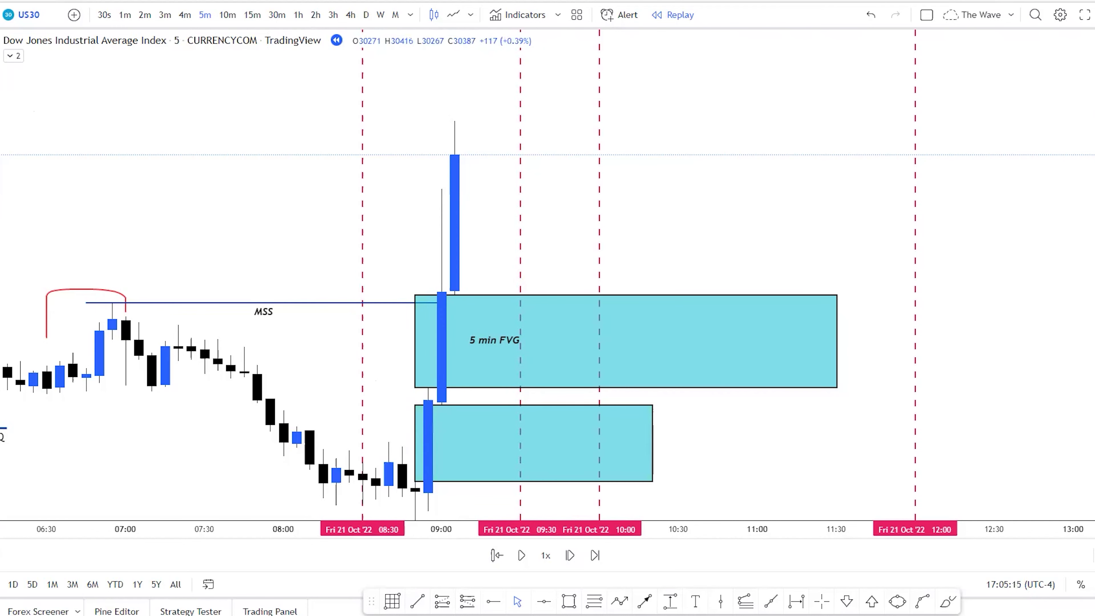
# Place a long position at 09:25 with its entry on the top edge of the upper gap rectangle.
pyautogui.moveTo(361, 311); pyautogui.dragTo(333, 285)
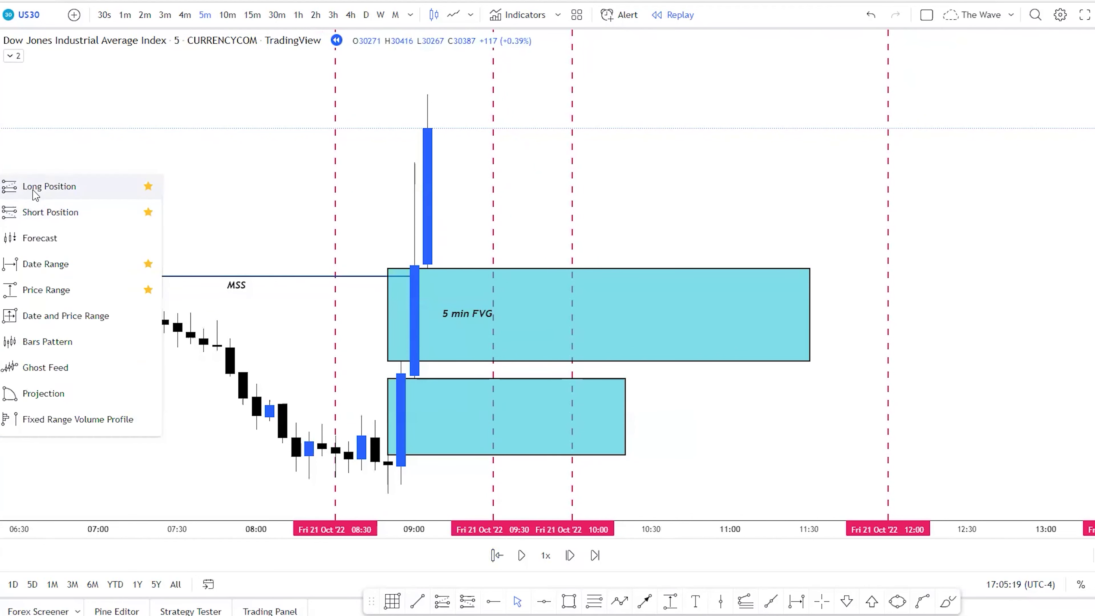
pyautogui.click(65, 186)
pyautogui.click(480, 268)
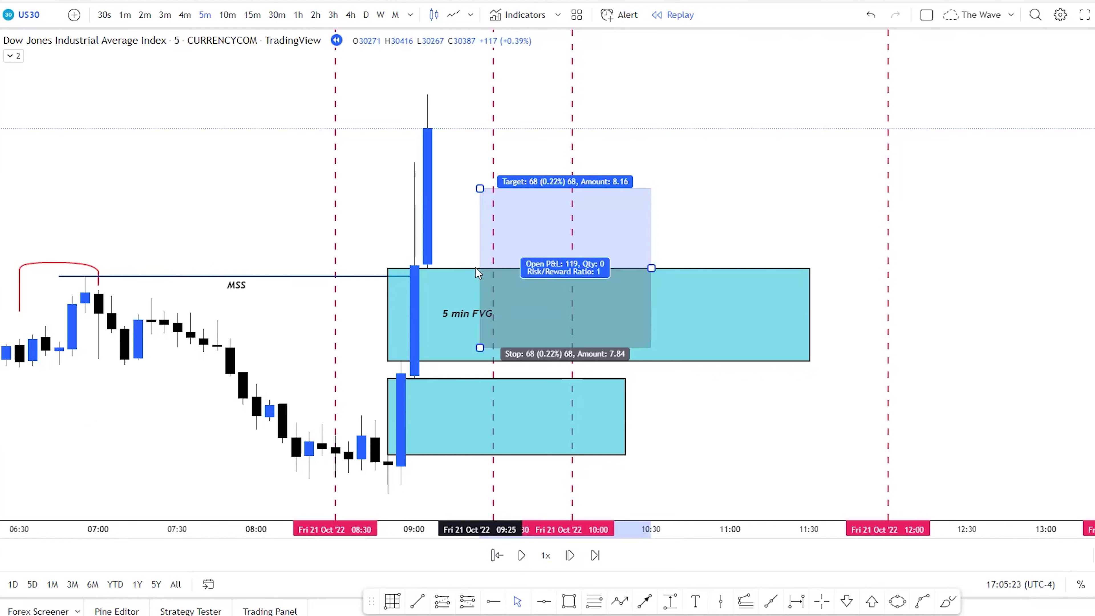
# Lower the long position's stop to just below the swing low before the rally, about 194 points under the entry.
pyautogui.moveTo(350, 356); pyautogui.dragTo(454, 287)
pyautogui.click(582, 293)
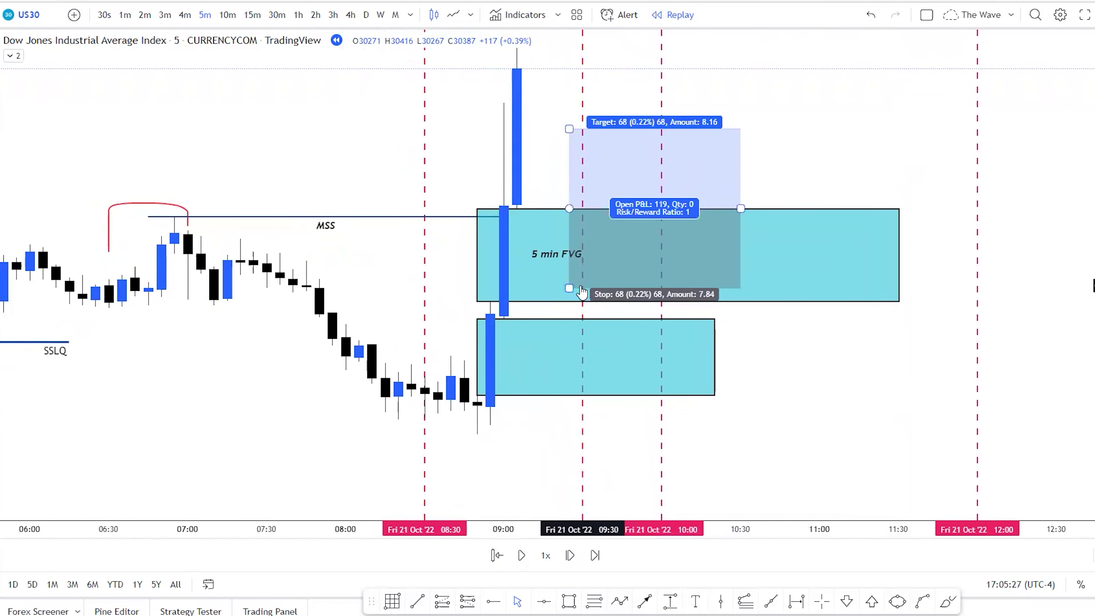
pyautogui.moveTo(569, 288); pyautogui.dragTo(461, 420)
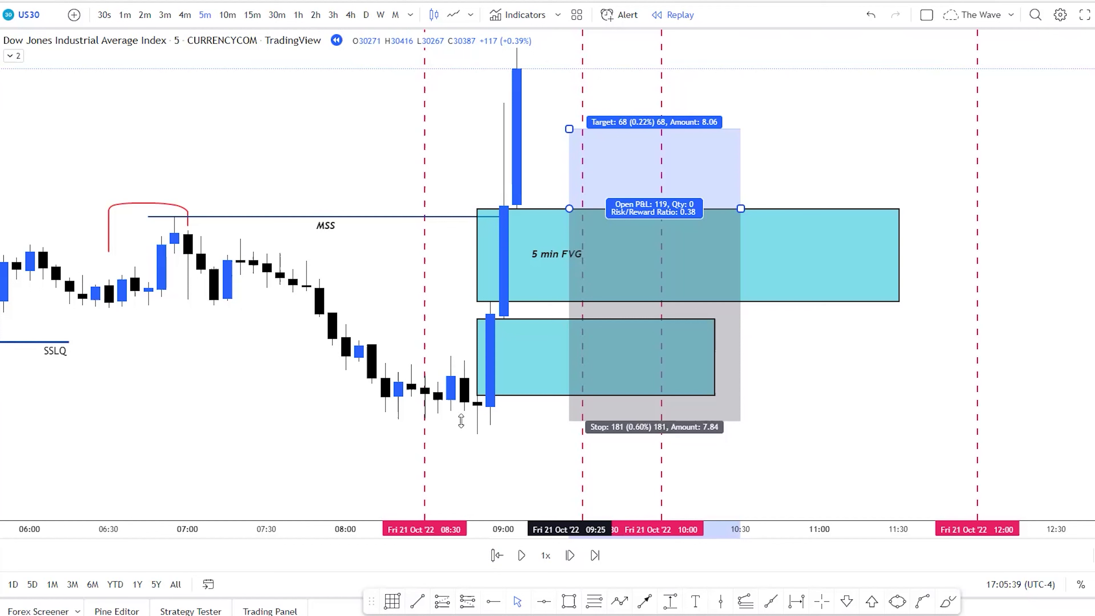
pyautogui.moveTo(461, 421)
pyautogui.mouseDown()
pyautogui.moveTo(483, 430)
pyautogui.moveTo(461, 435)
pyautogui.mouseUp()
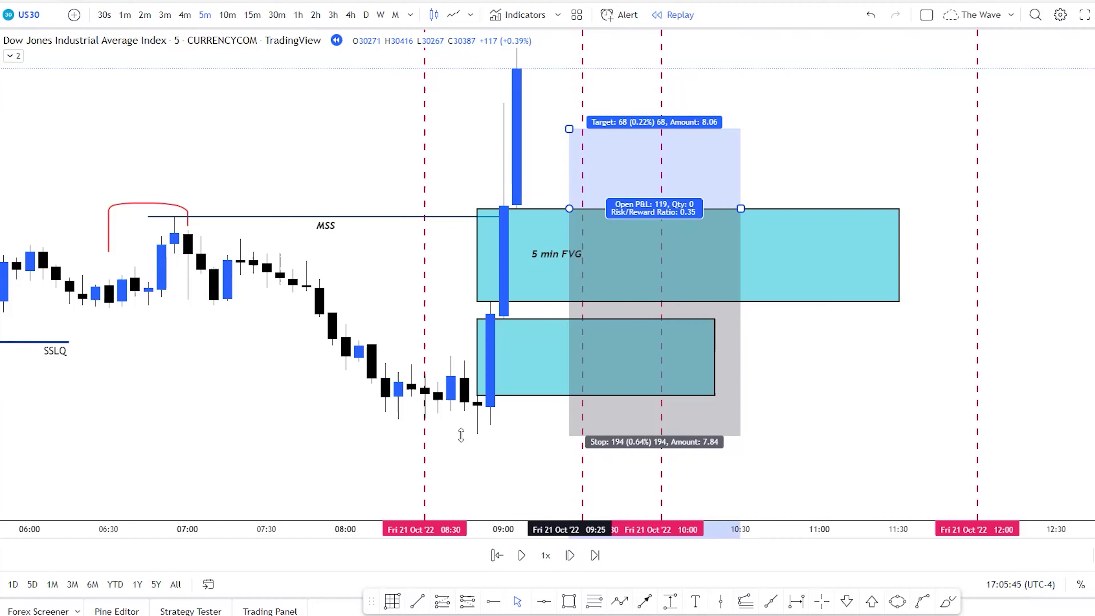
pyautogui.moveTo(461, 435)
pyautogui.mouseDown()
pyautogui.moveTo(485, 421)
pyautogui.moveTo(468, 435)
pyautogui.mouseUp()
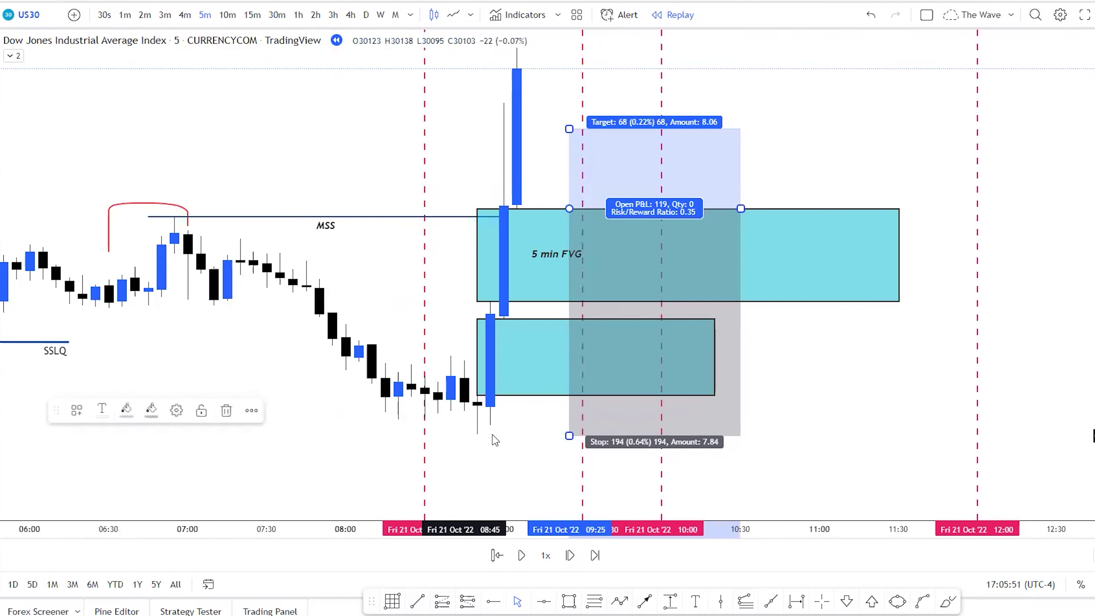
# Shift the long position to start at 09:10 beside the latest candle and extend its end to about 10:45.
pyautogui.moveTo(596, 416); pyautogui.dragTo(557, 407)
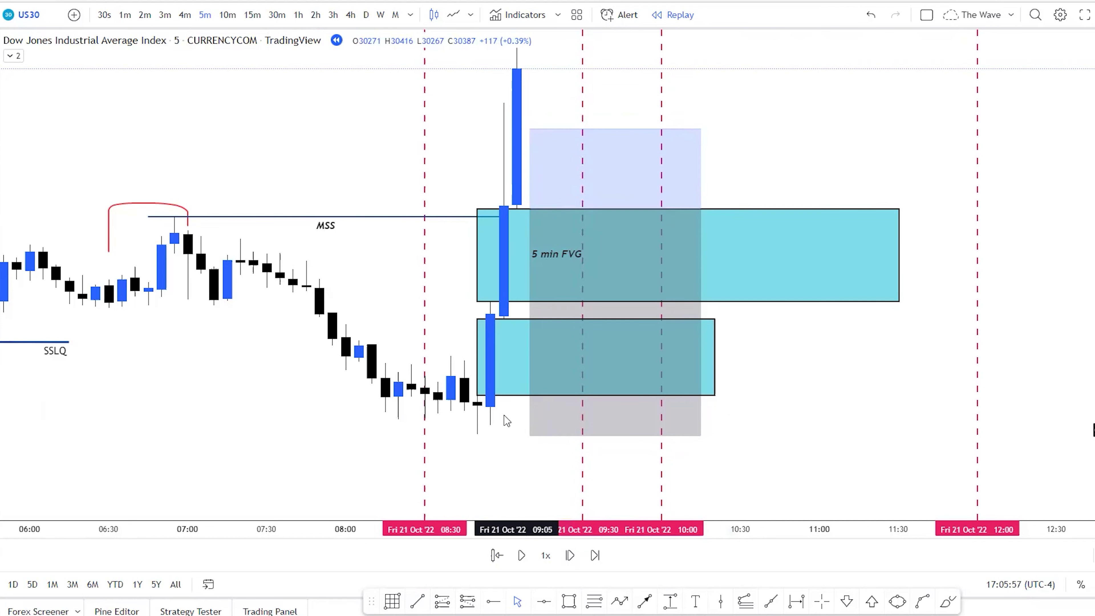
pyautogui.moveTo(440, 280); pyautogui.dragTo(391, 358)
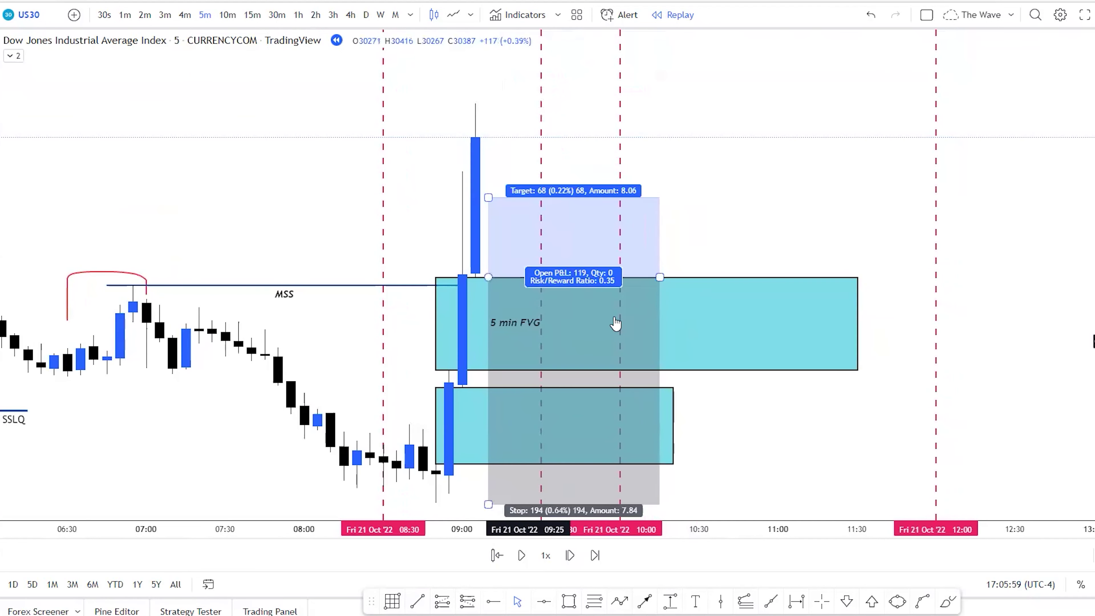
pyautogui.click(679, 281)
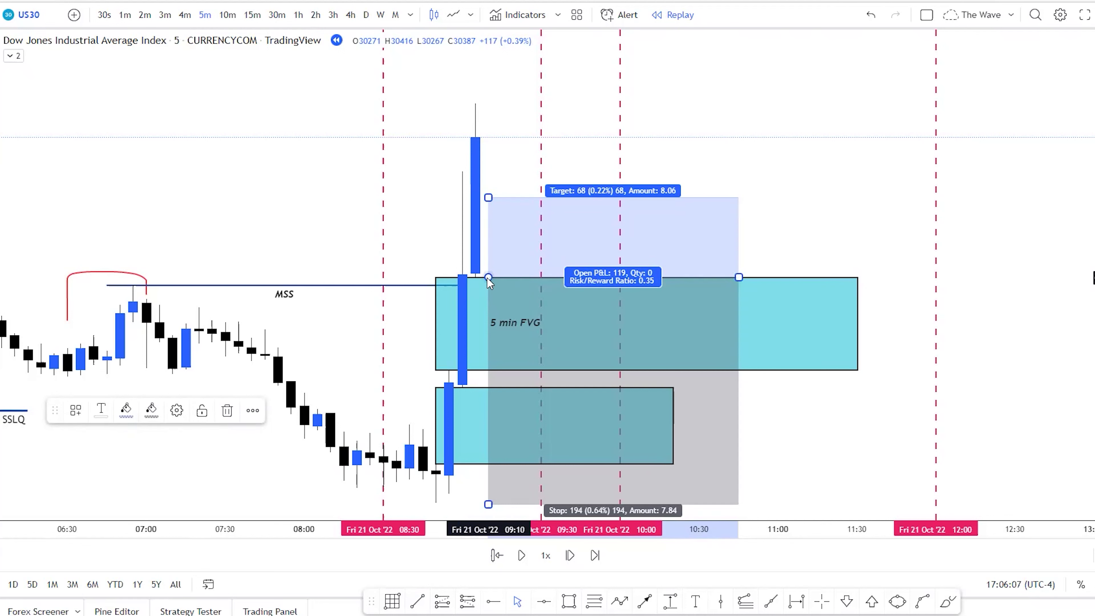
# Lower the long position's entry to mid-gap and draw a Fibonacci retracement from the 08:55 candle's low to the latest candle's high.
pyautogui.moveTo(488, 279); pyautogui.dragTo(488, 328)
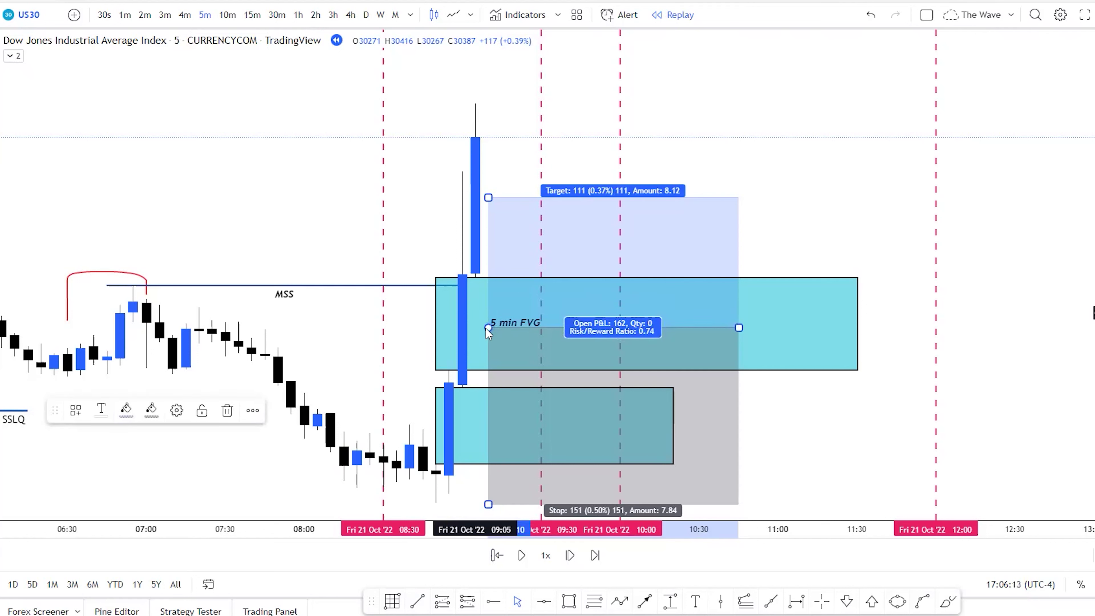
pyautogui.click(457, 481)
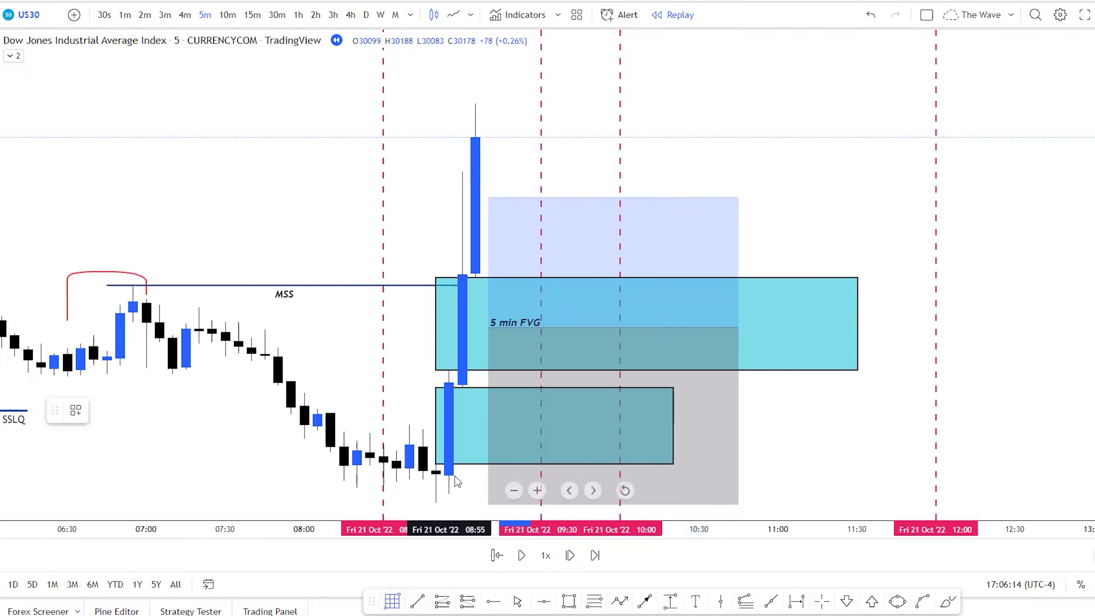
pyautogui.click(450, 497)
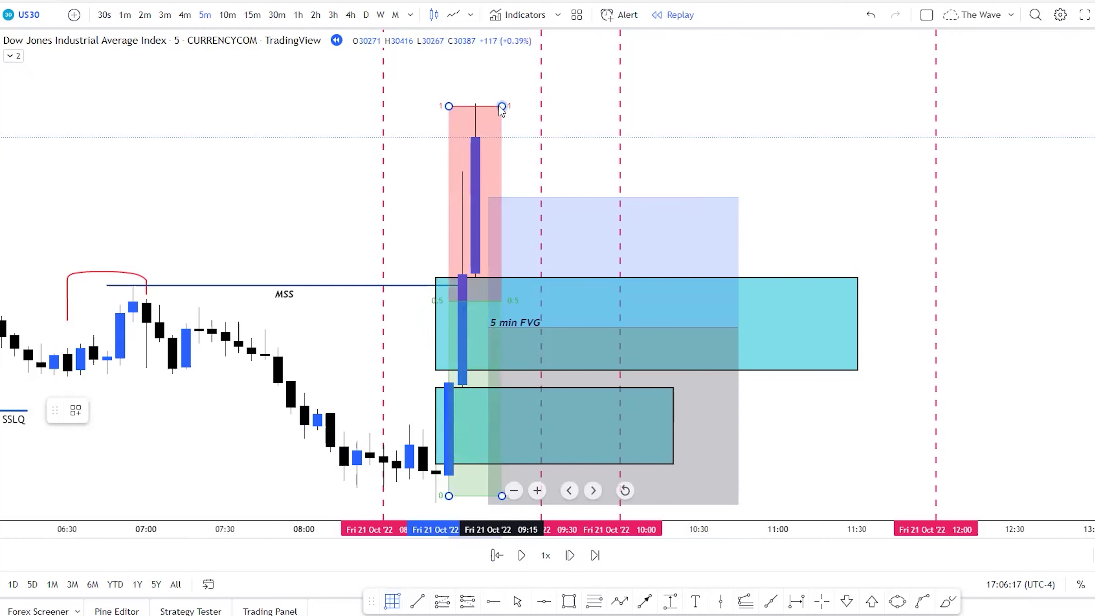
pyautogui.click(502, 104)
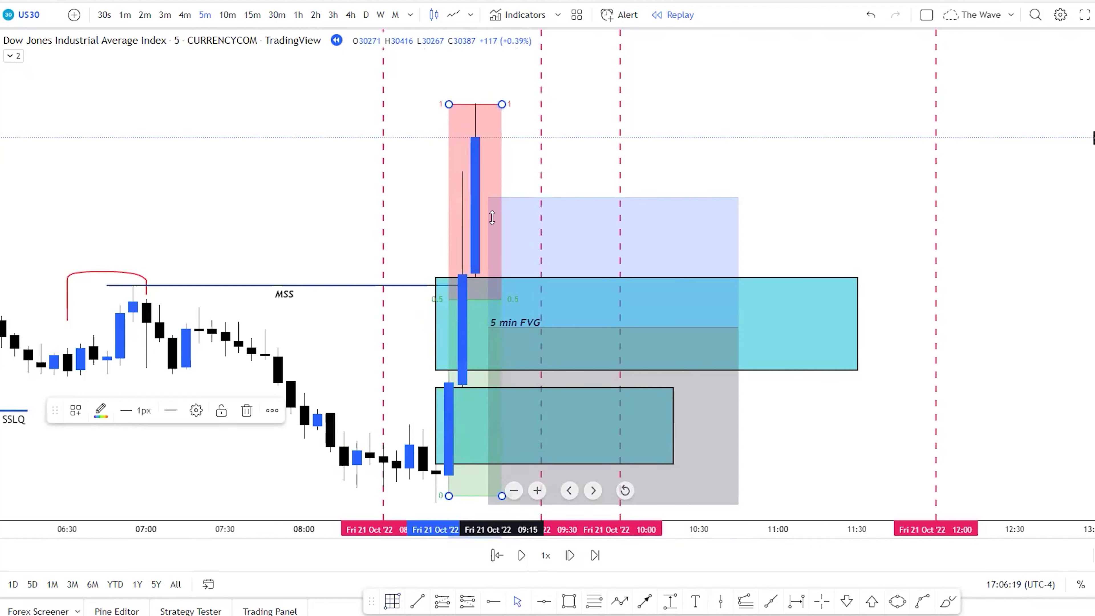
# Move the long position's entry to the 0.5 retracement level and on to just below the upper gap rectangle's top edge at 09:15.
pyautogui.click(488, 328)
pyautogui.moveTo(488, 328); pyautogui.dragTo(495, 299)
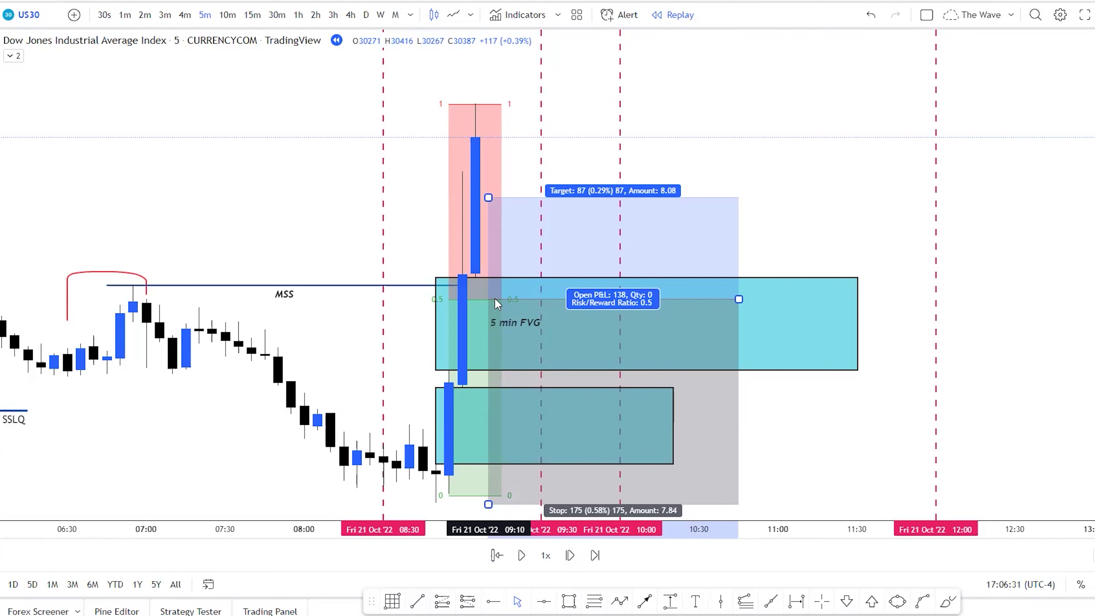
pyautogui.moveTo(496, 299); pyautogui.dragTo(508, 282)
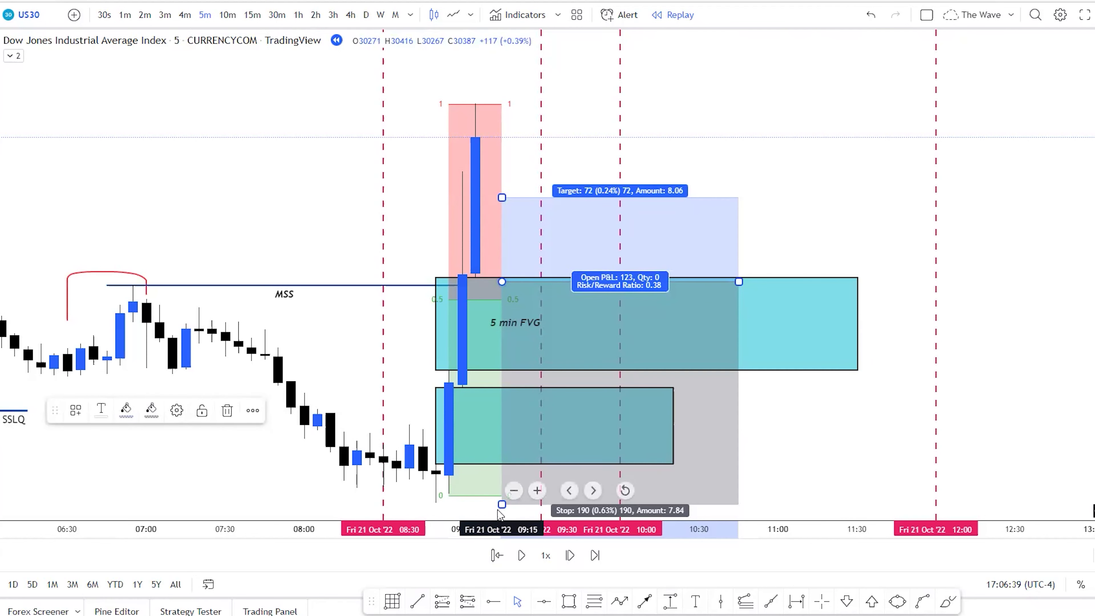
# Delete the Fibonacci retracement drawn over the rally candles.
pyautogui.moveTo(403, 361); pyautogui.dragTo(428, 369)
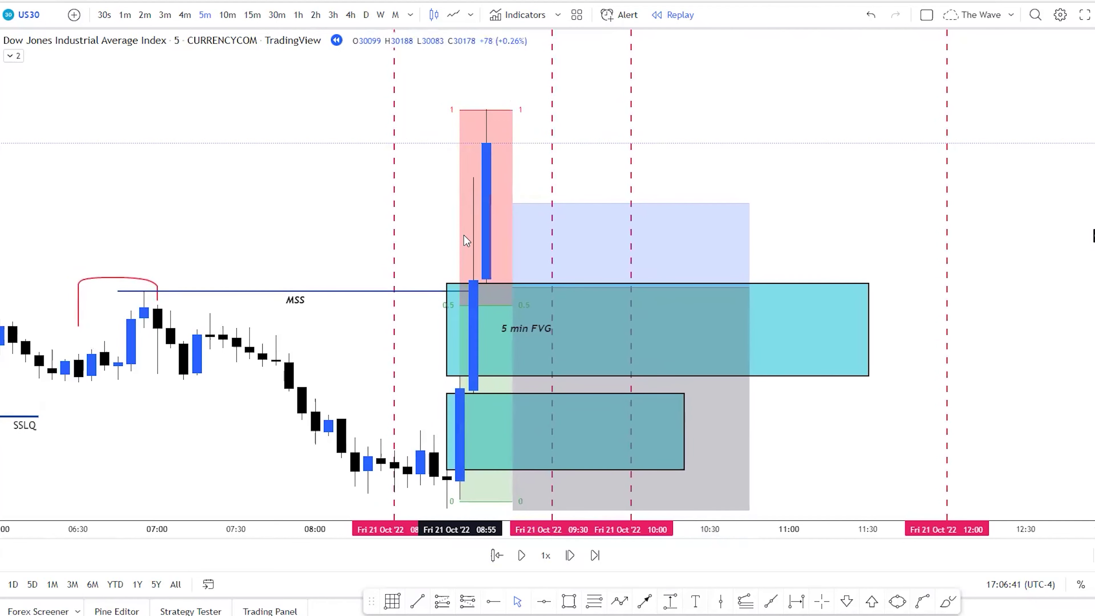
pyautogui.click(463, 238)
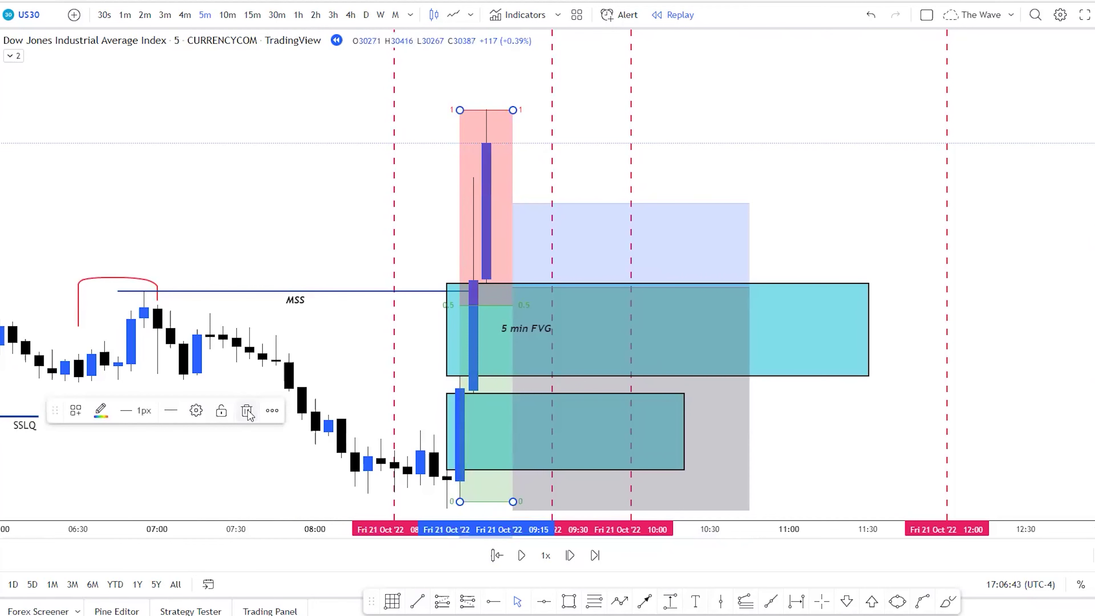
pyautogui.press('Delete')
# Examine the wider price history before 21 Oct '22, including the session notes, the SSLQ line and the swing highs above the trade.
pyautogui.scroll(-5, 626, 365)
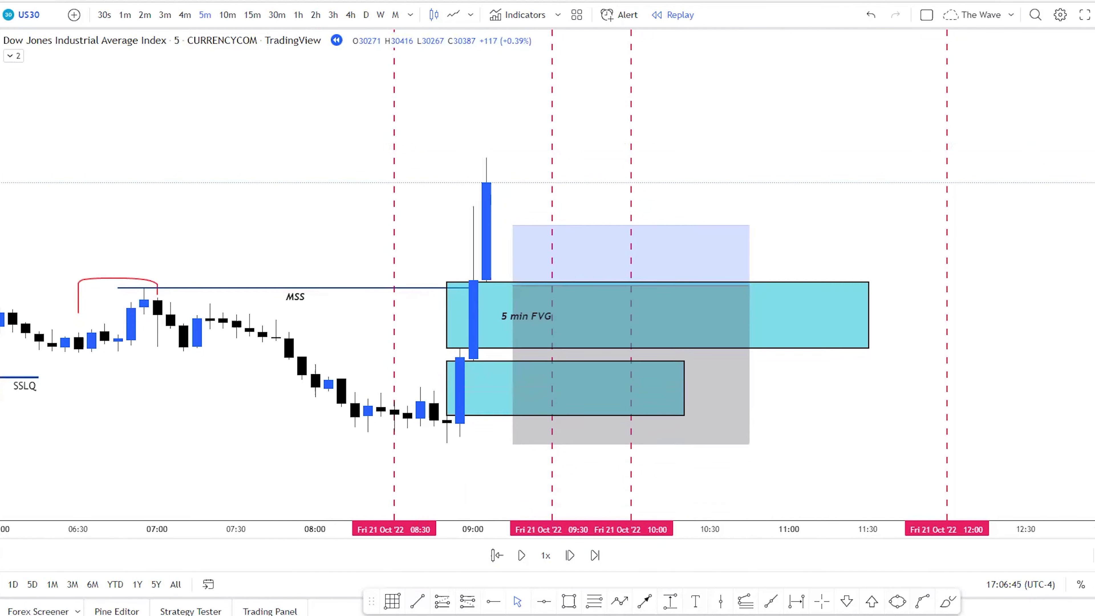
pyautogui.moveTo(626, 364); pyautogui.dragTo(551, 411)
pyautogui.scroll(-3, 542, 413)
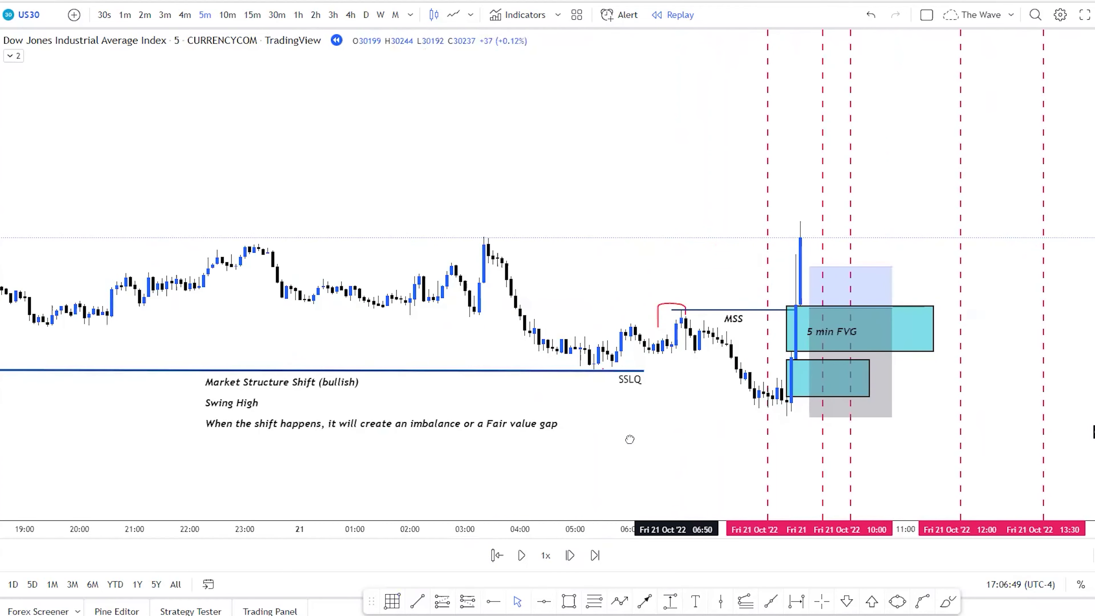
pyautogui.hscroll(2, 611, 435)
pyautogui.scroll(-5, 487, 164)
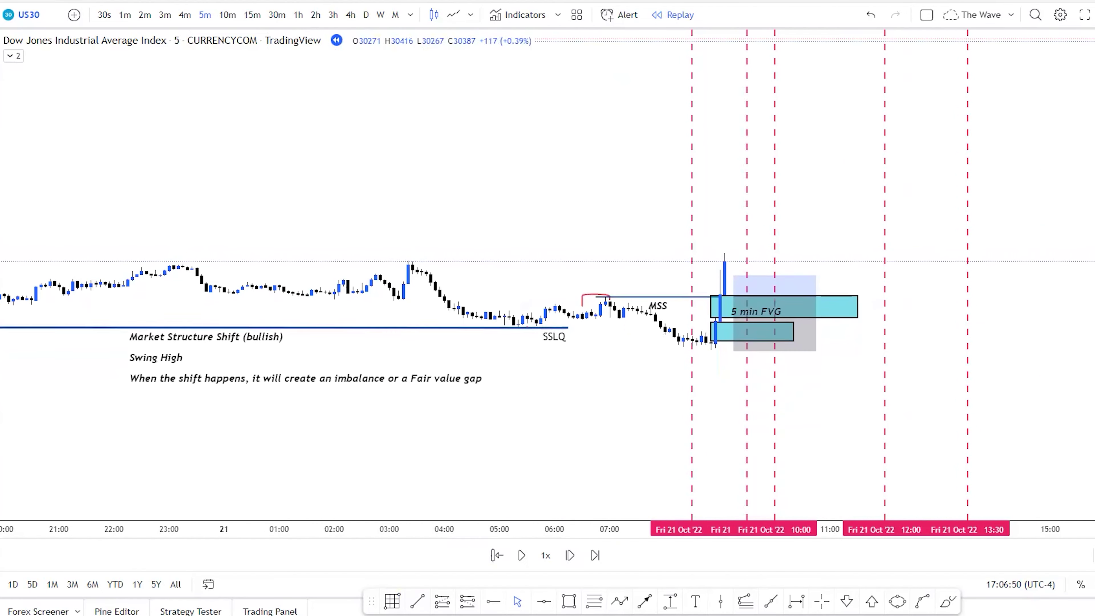
pyautogui.scroll(-5, 519, 114)
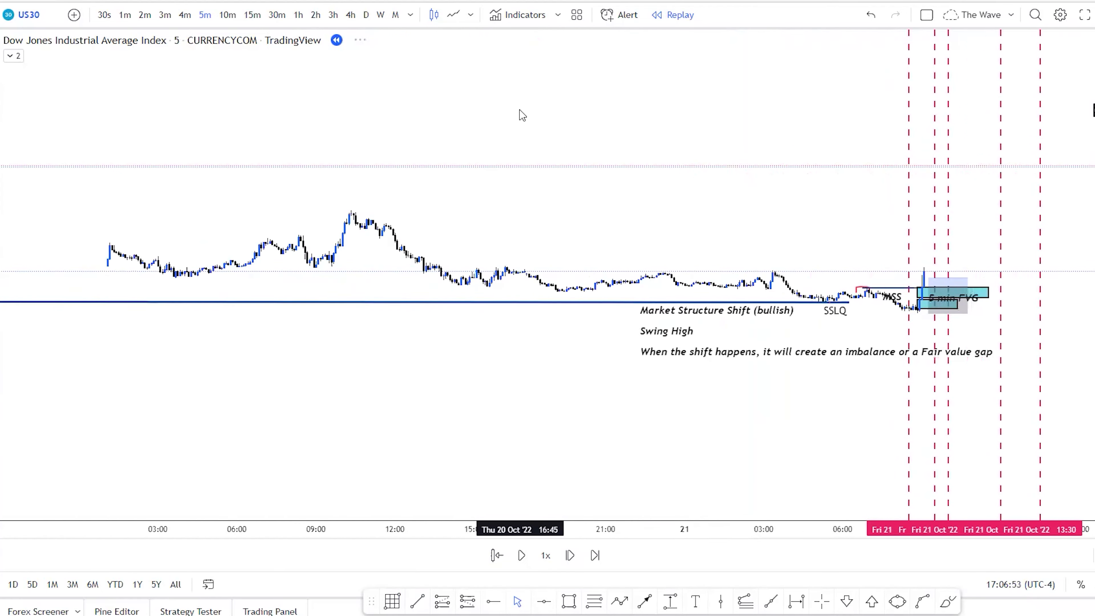
pyautogui.scroll(-5, 861, 120)
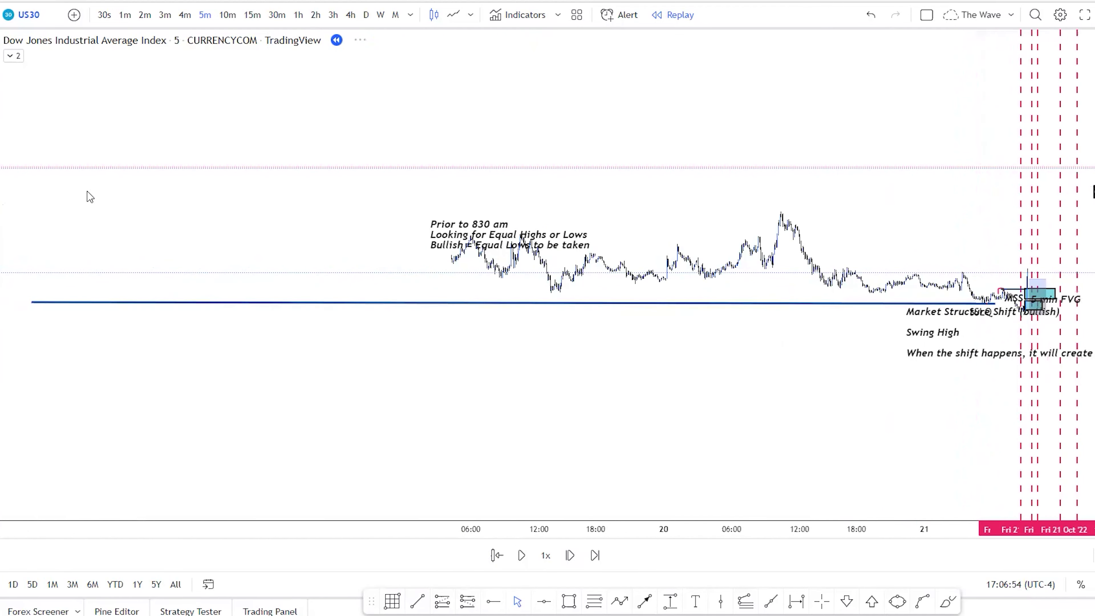
pyautogui.moveTo(878, 89); pyautogui.dragTo(342, 210)
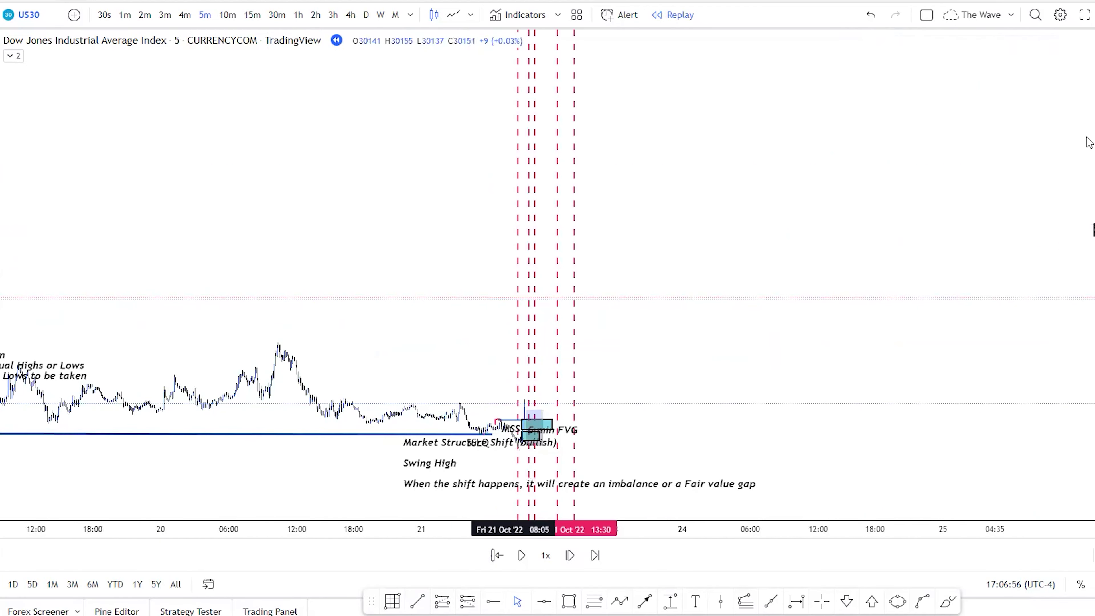
pyautogui.moveTo(249, 276); pyautogui.dragTo(579, 262)
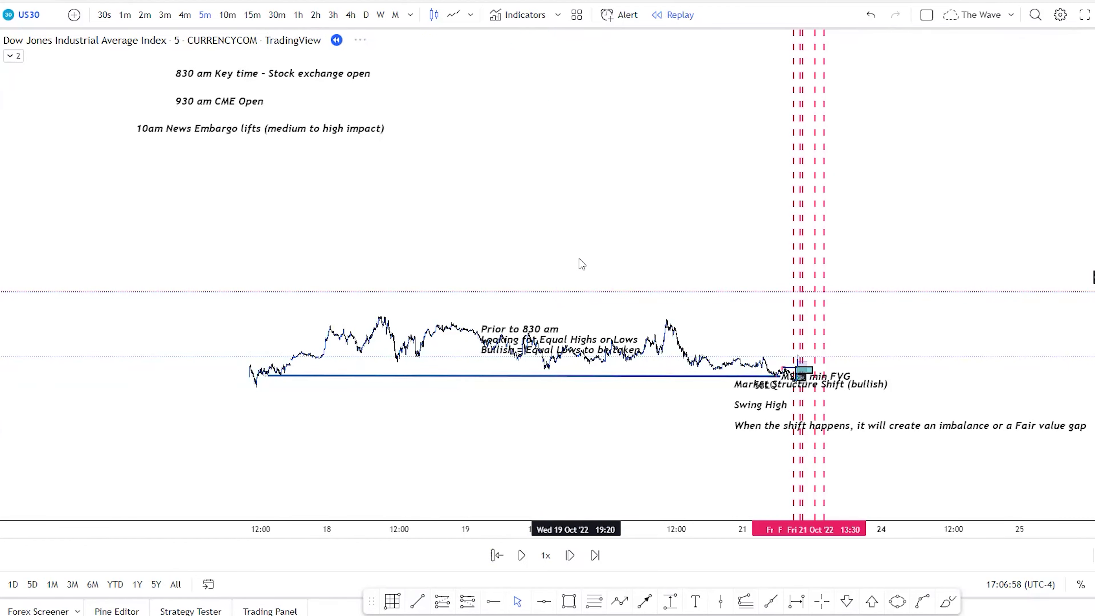
pyautogui.moveTo(568, 163); pyautogui.dragTo(689, 352)
pyautogui.scroll(-3, 689, 352)
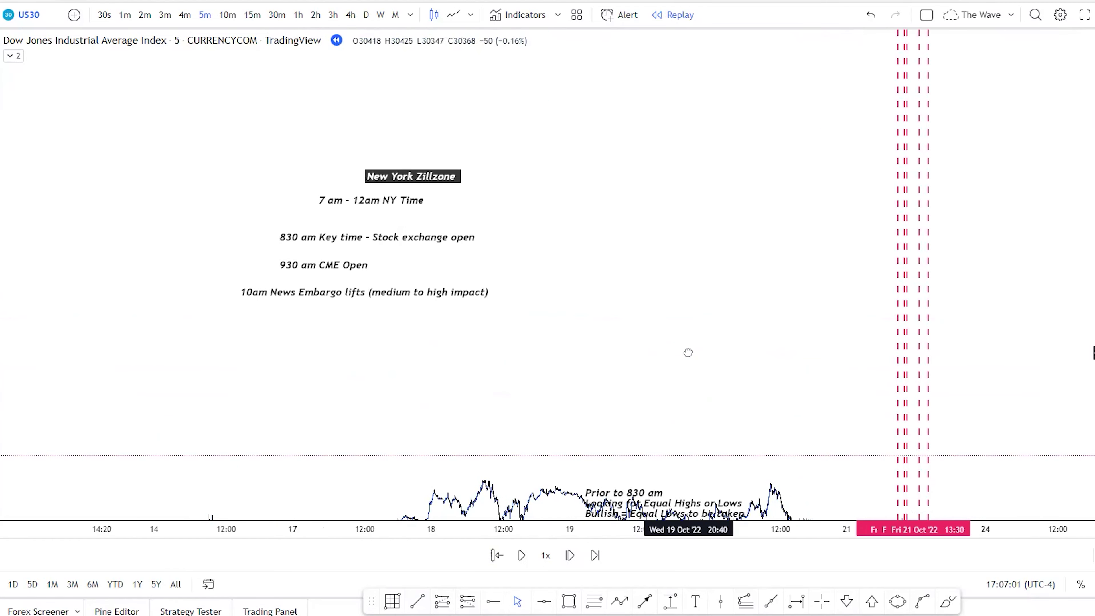
pyautogui.moveTo(780, 328)
pyautogui.mouseDown()
pyautogui.moveTo(685, 108)
pyautogui.moveTo(944, 112)
pyautogui.mouseUp()
pyautogui.moveTo(1091, 205); pyautogui.dragTo(1091, 371)
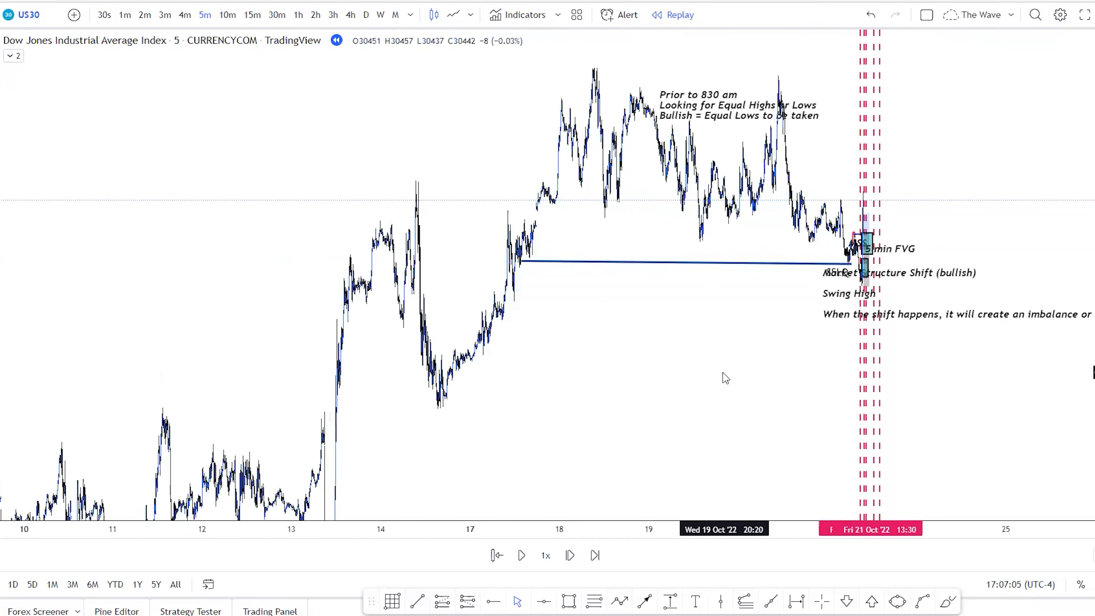
pyautogui.moveTo(703, 112)
pyautogui.mouseDown()
pyautogui.moveTo(676, 487)
pyautogui.moveTo(671, 435)
pyautogui.mouseUp()
pyautogui.scroll(3, 671, 435)
pyautogui.moveTo(1093, 319)
pyautogui.mouseDown()
pyautogui.moveTo(924, 242)
pyautogui.moveTo(964, 292)
pyautogui.moveTo(1030, 259)
pyautogui.moveTo(1091, 268)
pyautogui.moveTo(1091, 302)
pyautogui.mouseUp()
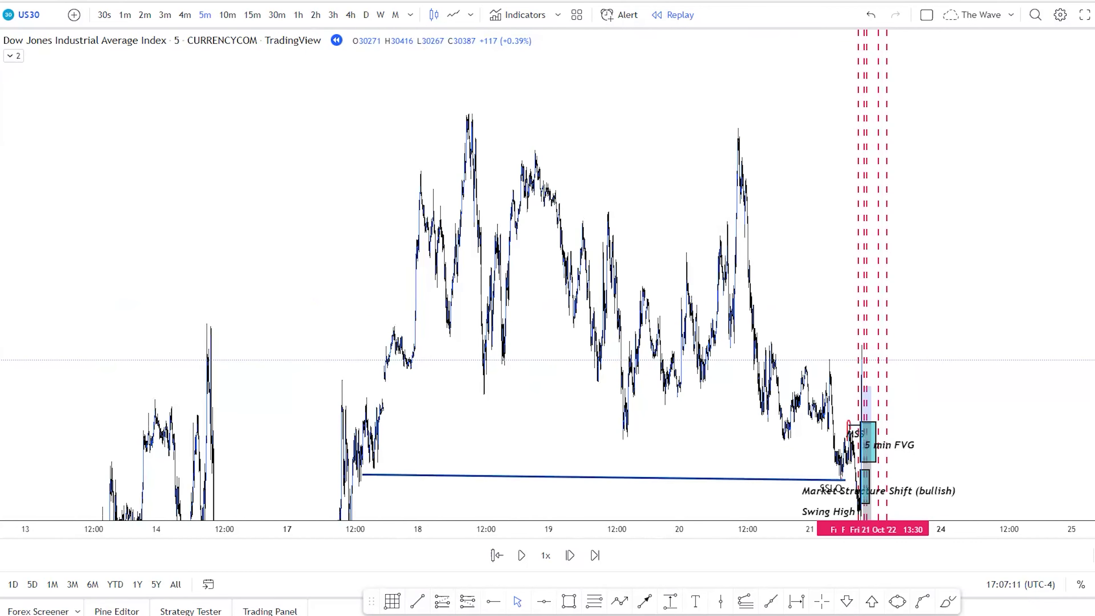
pyautogui.scroll(4, 775, 270)
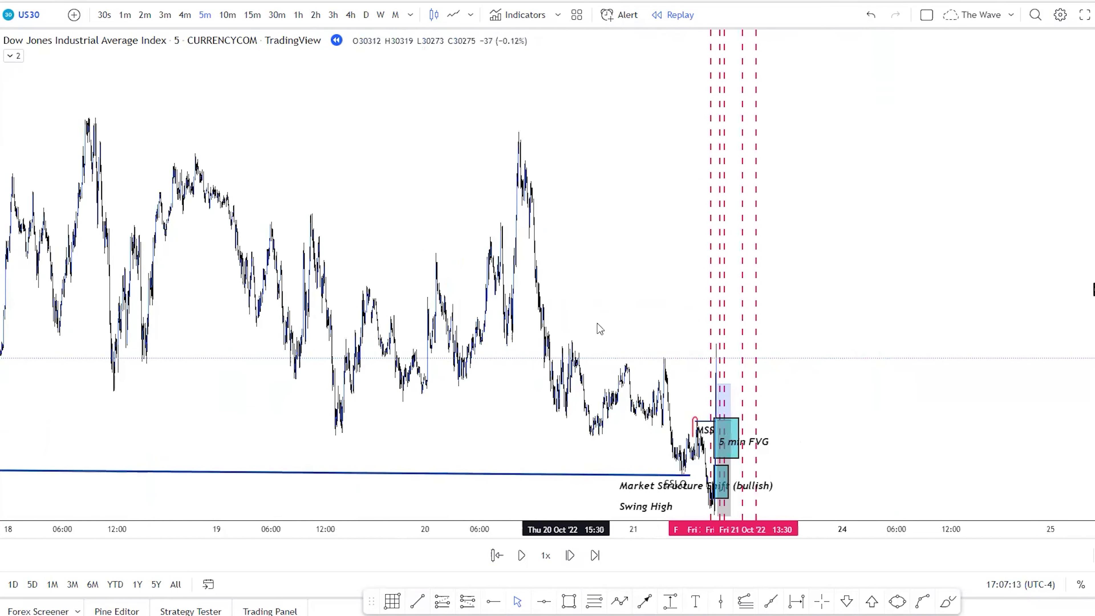
# Switch the chart to 15 minutes and draw a trend line over the swing highs from 20 Oct 16:45 to 21 Oct 04:45.
pyautogui.scroll(3, 601, 329)
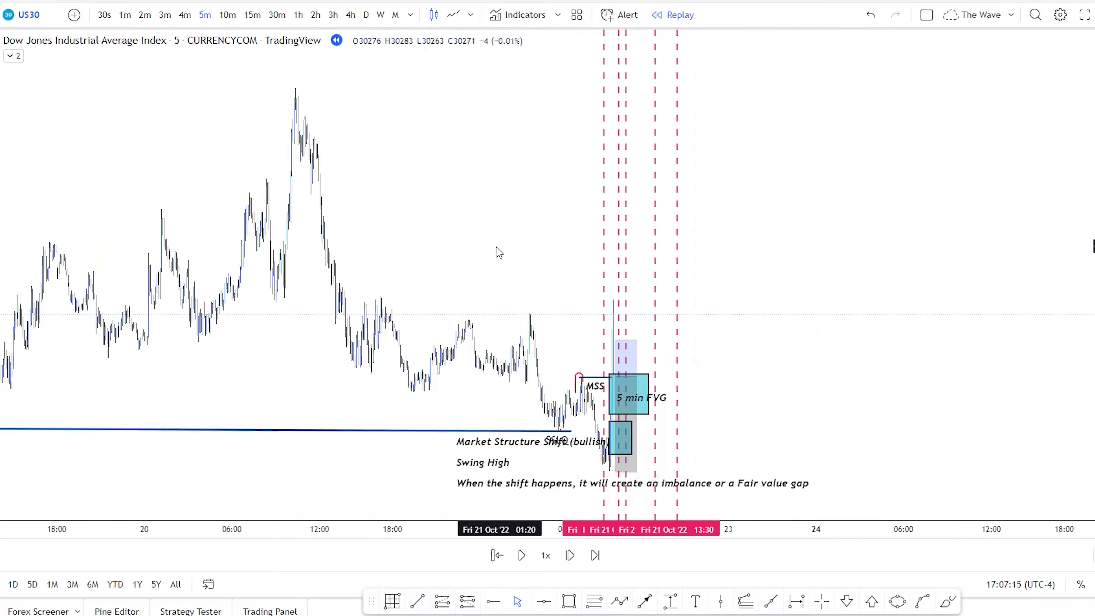
pyautogui.moveTo(499, 252); pyautogui.dragTo(679, 277)
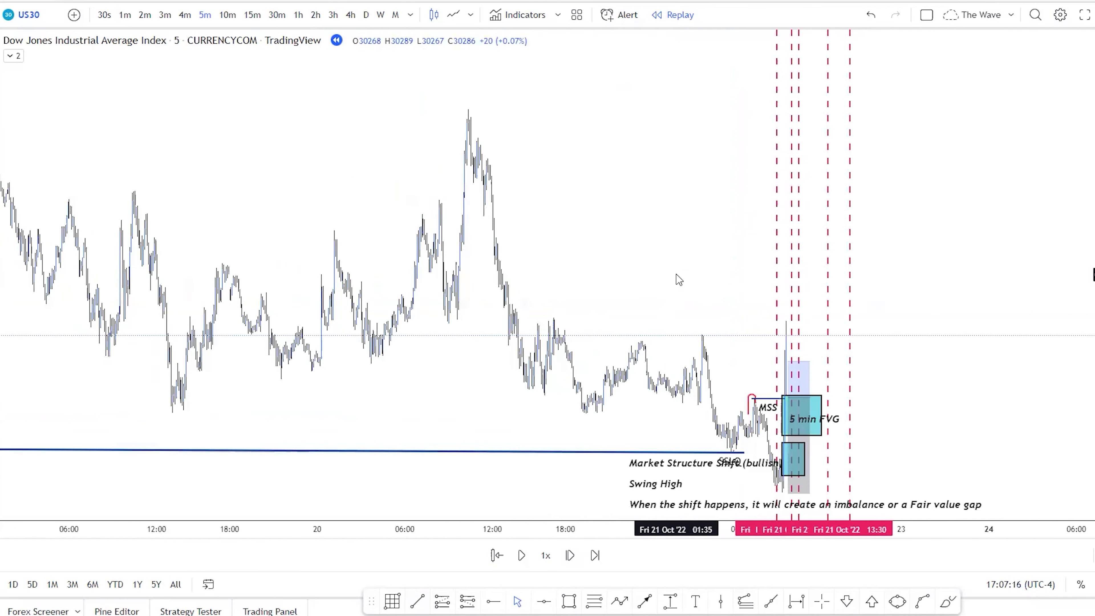
pyautogui.click(253, 15)
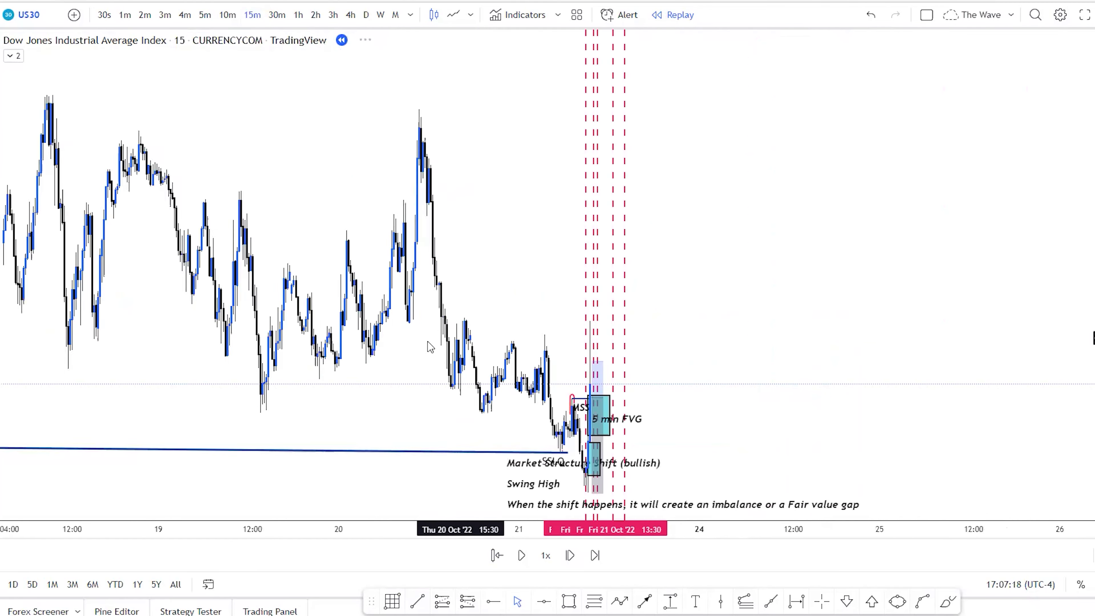
pyautogui.hscroll(-5, 946, 322)
pyautogui.scroll(3, 832, 264)
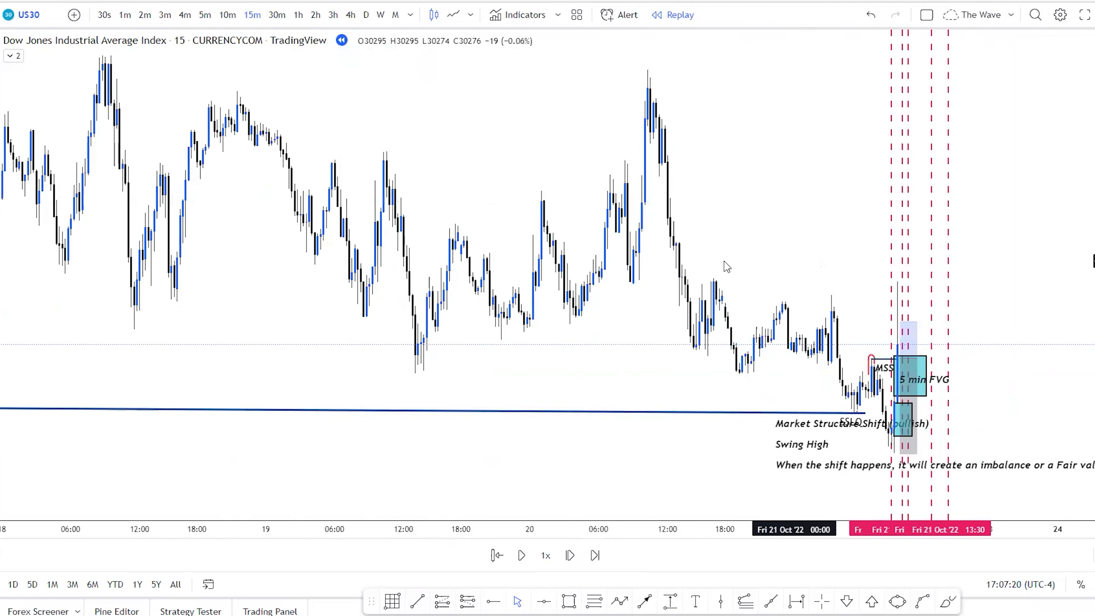
pyautogui.scroll(1, 625, 249)
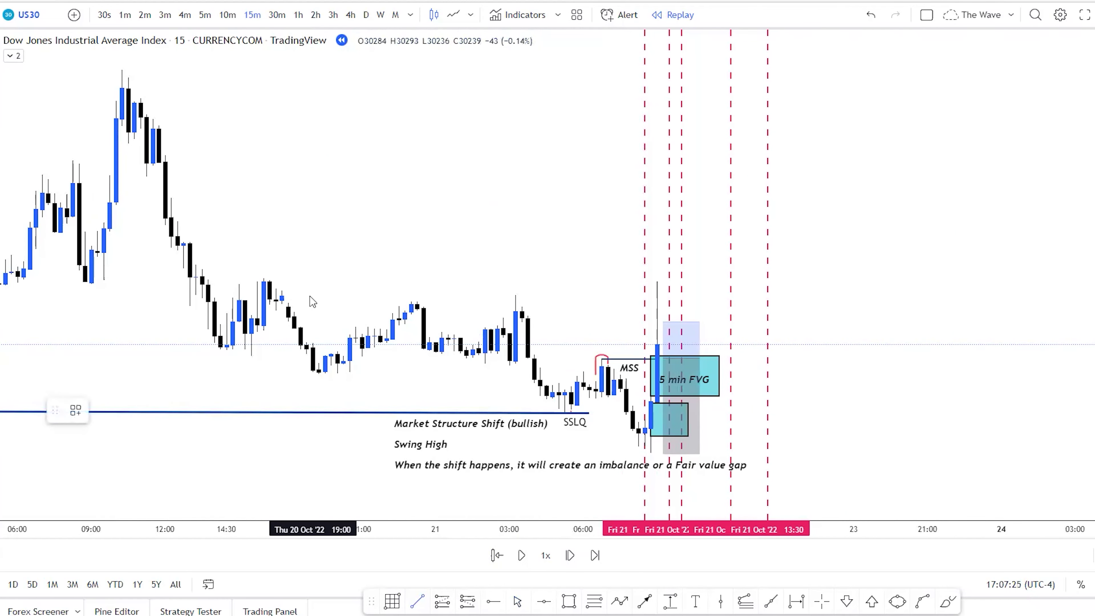
pyautogui.moveTo(277, 289); pyautogui.dragTo(552, 294)
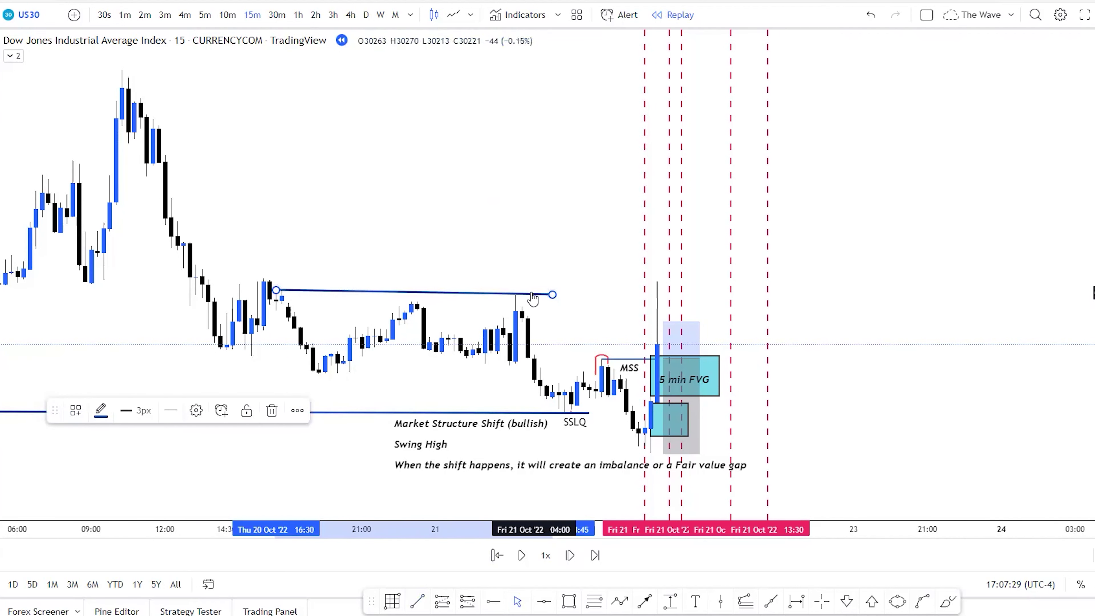
pyautogui.moveTo(277, 290)
pyautogui.mouseDown()
pyautogui.moveTo(308, 295)
pyautogui.moveTo(282, 293)
pyautogui.mouseUp()
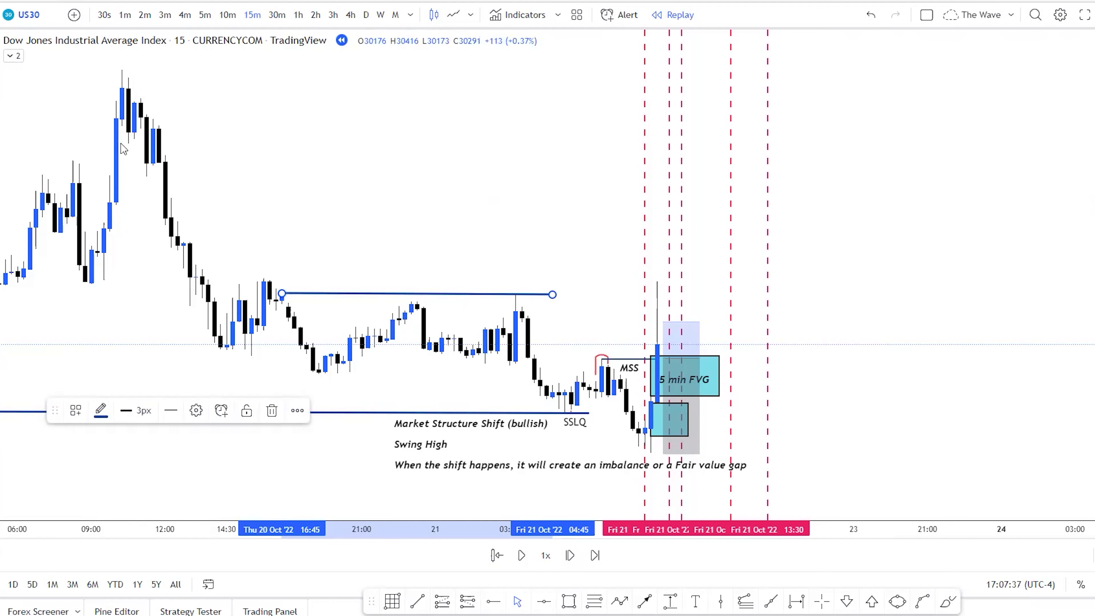
# Draw two near-horizontal trend lines in the drop below the 20 Oct peak, from about 11:30 to about 10:15 on 21 Oct.
pyautogui.click(160, 208)
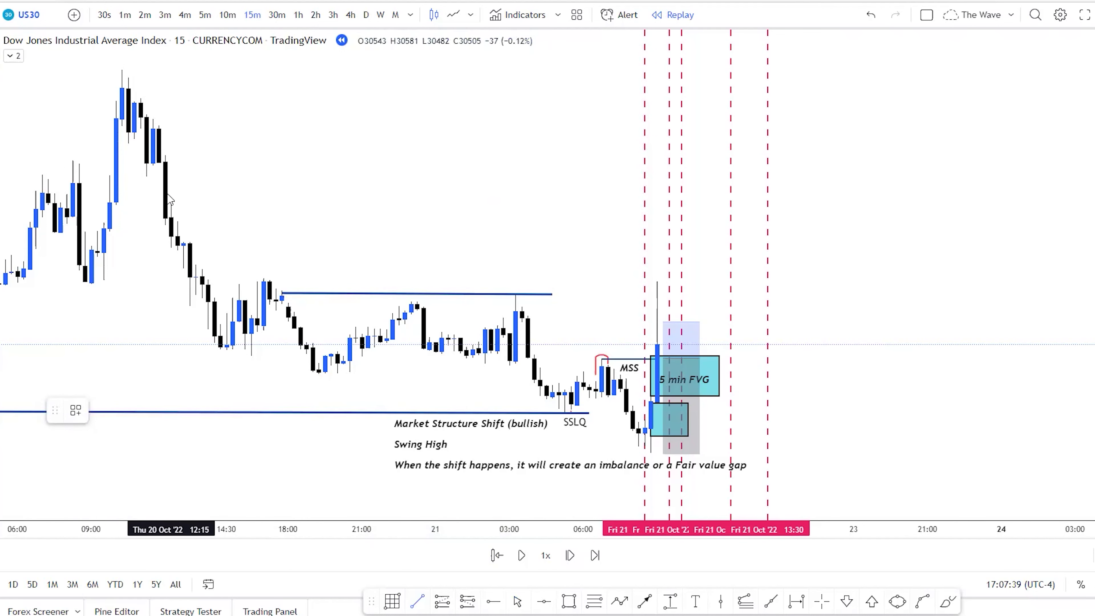
pyautogui.click(244, 197)
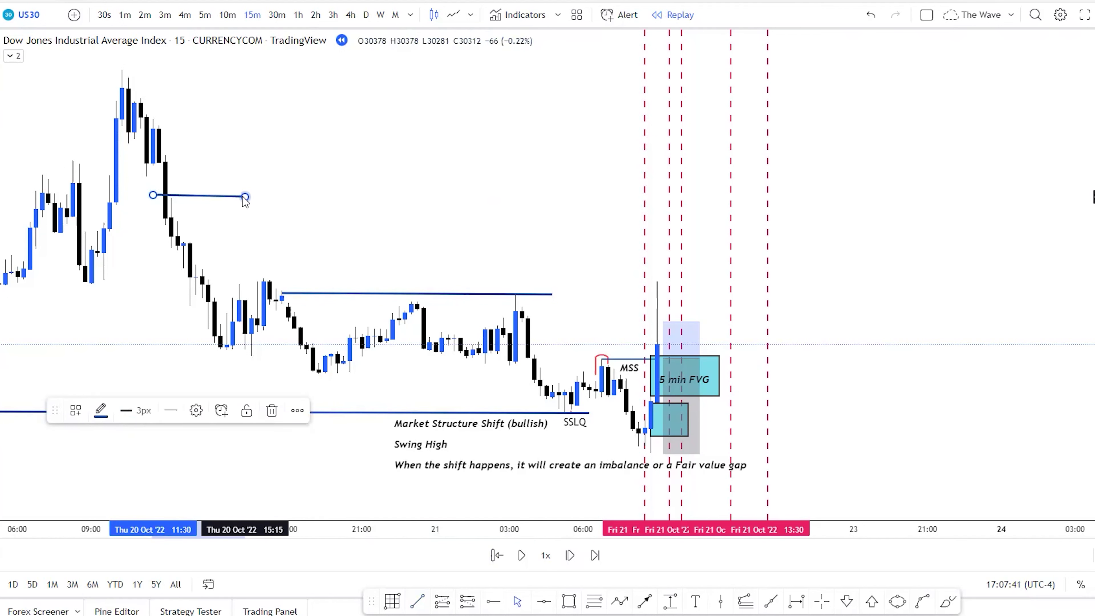
pyautogui.moveTo(244, 197); pyautogui.dragTo(692, 201)
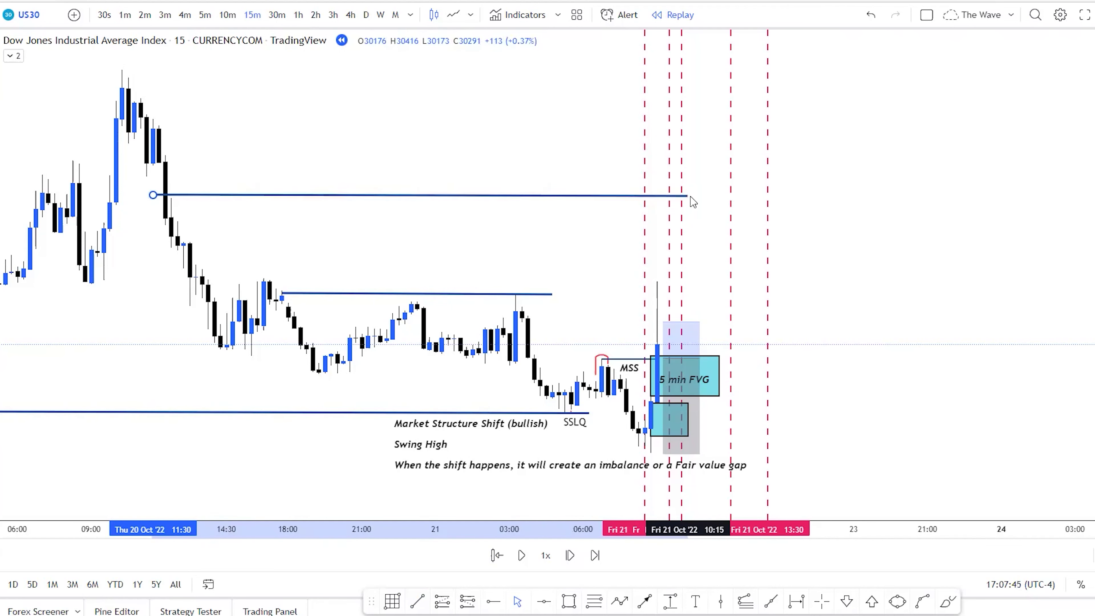
pyautogui.click(178, 179)
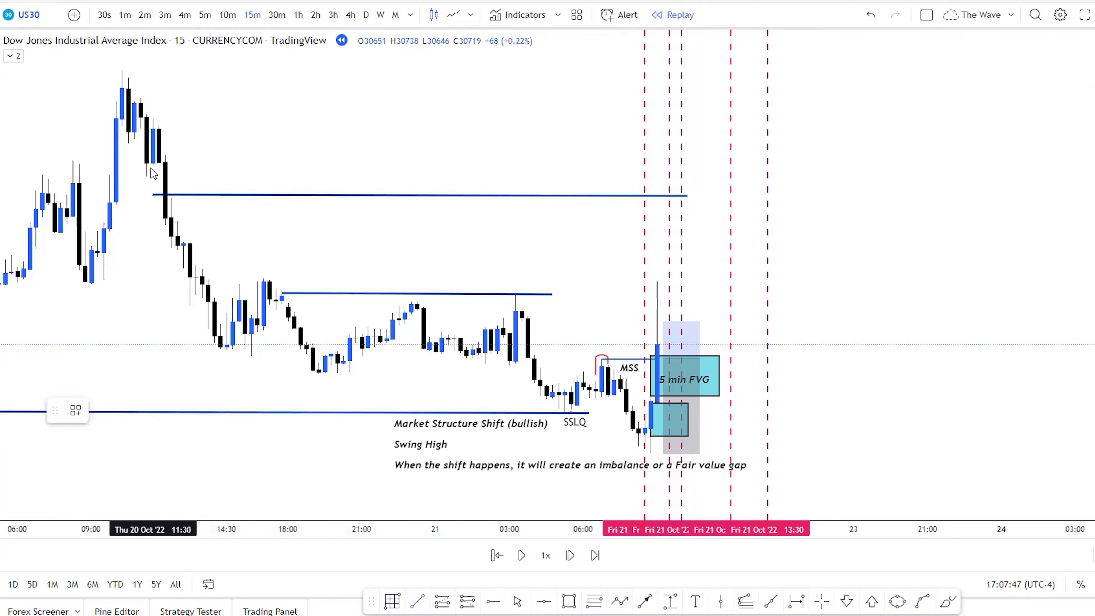
pyautogui.moveTo(154, 162)
pyautogui.mouseDown()
pyautogui.moveTo(521, 175)
pyautogui.moveTo(694, 163)
pyautogui.mouseUp()
# Draw a trend line across the 18 Oct and 20 Oct peaks and raise the long position's target to it.
pyautogui.scroll(-6, 418, 195)
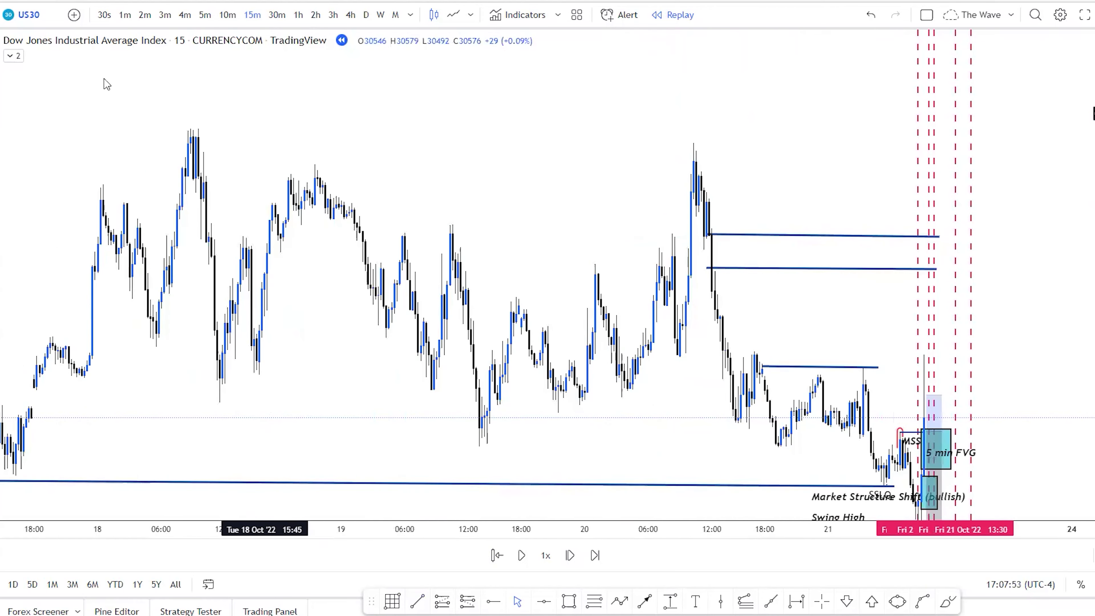
pyautogui.moveTo(179, 132)
pyautogui.mouseDown()
pyautogui.moveTo(484, 171)
pyautogui.moveTo(790, 147)
pyautogui.mouseUp()
pyautogui.scroll(4, 707, 185)
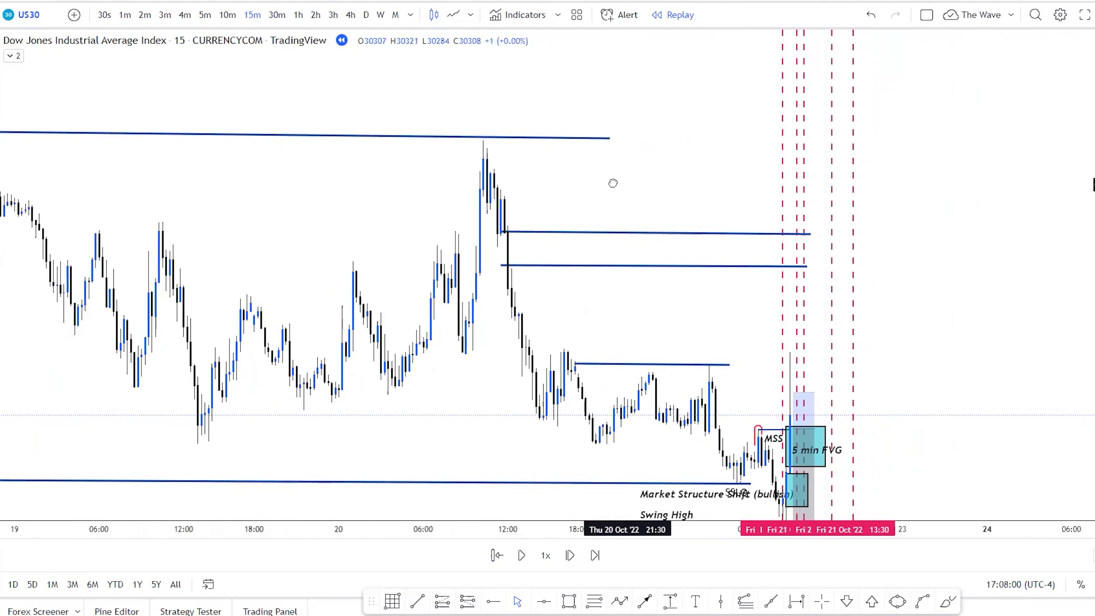
pyautogui.click(780, 393)
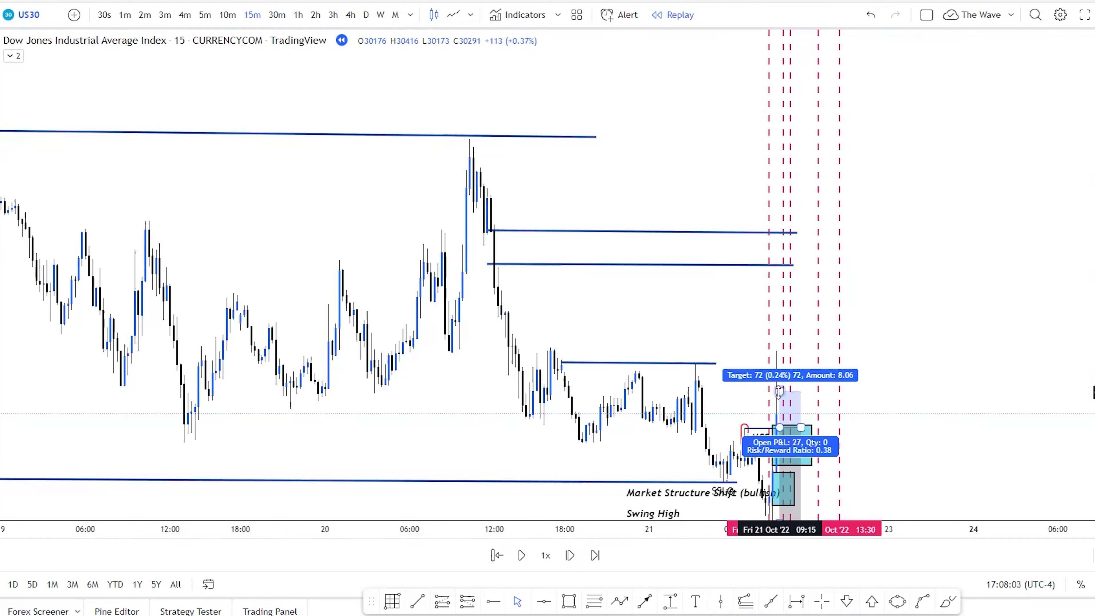
pyautogui.moveTo(779, 391); pyautogui.dragTo(577, 137)
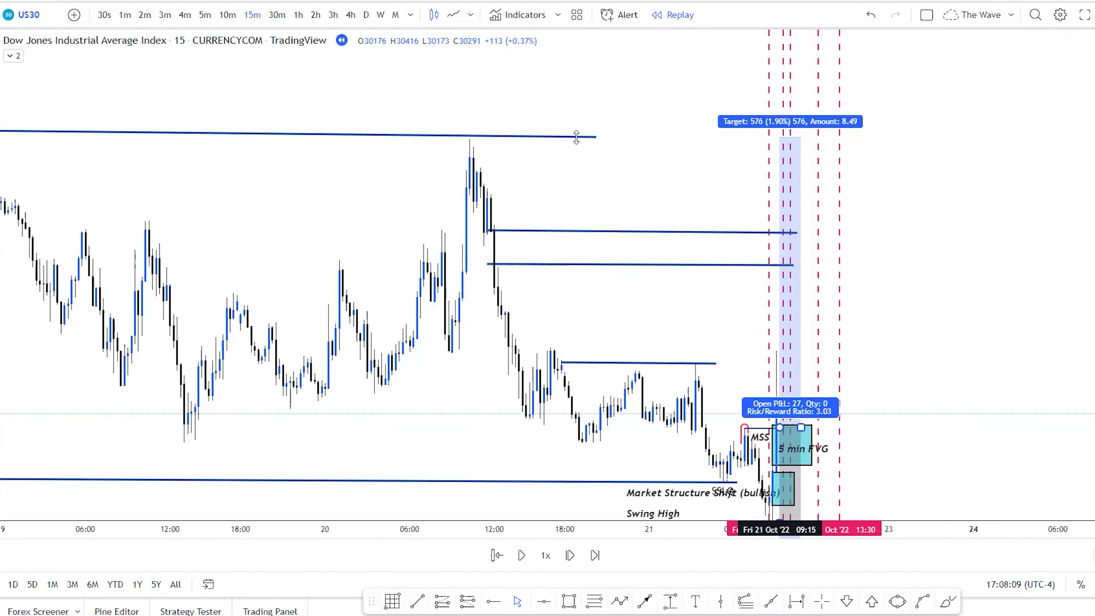
# Draw a short trend line over the mid-September highs and move it to the top of the 21 Sep spike.
pyautogui.scroll(-10, 569, 142)
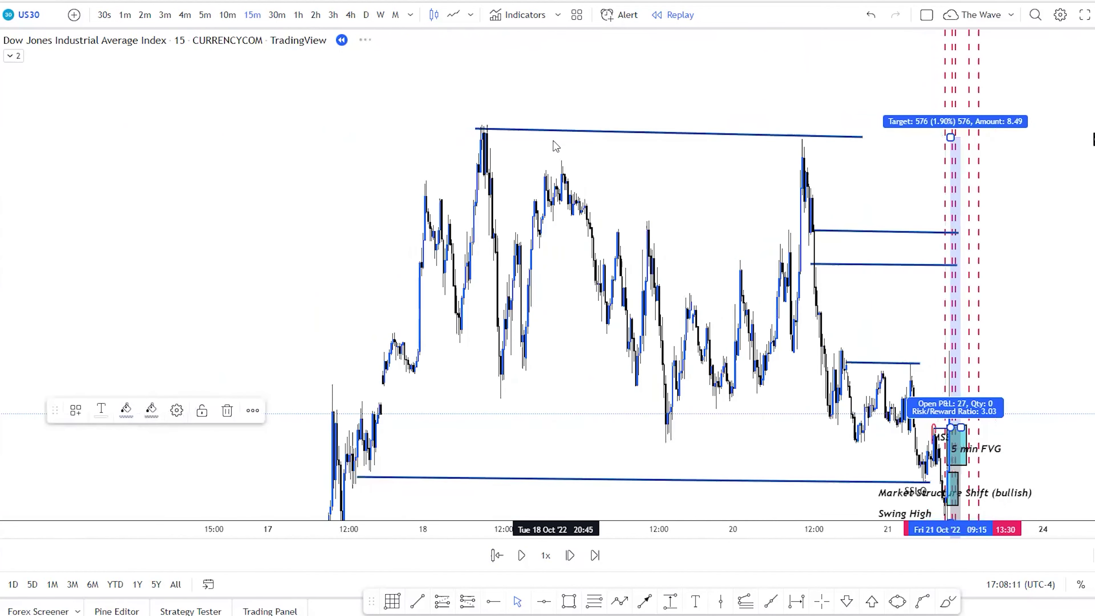
pyautogui.scroll(-10, 433, 269)
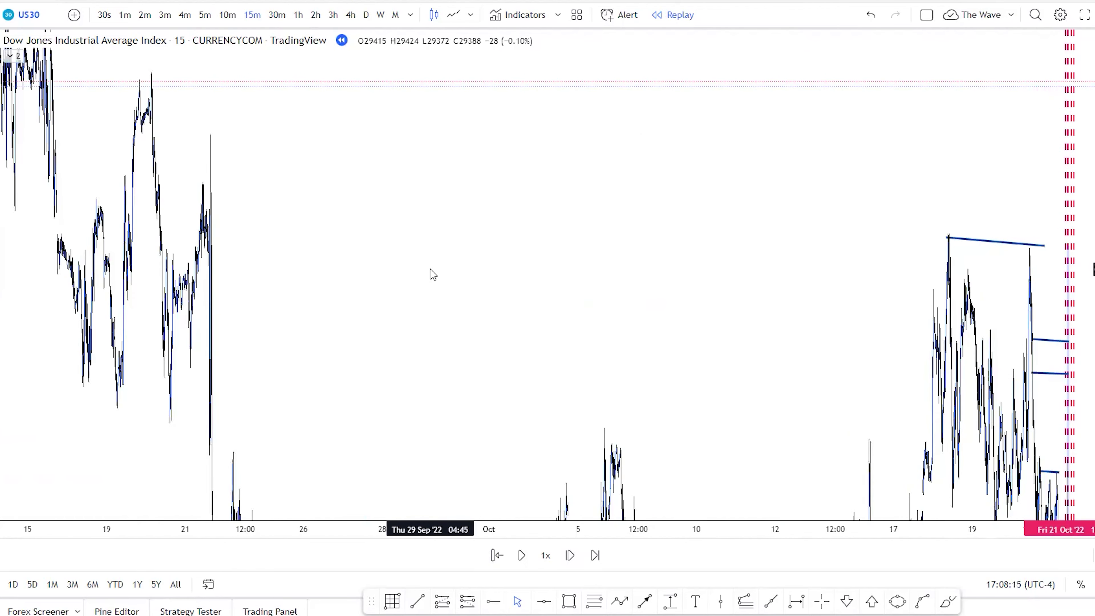
pyautogui.moveTo(185, 128); pyautogui.dragTo(417, 240)
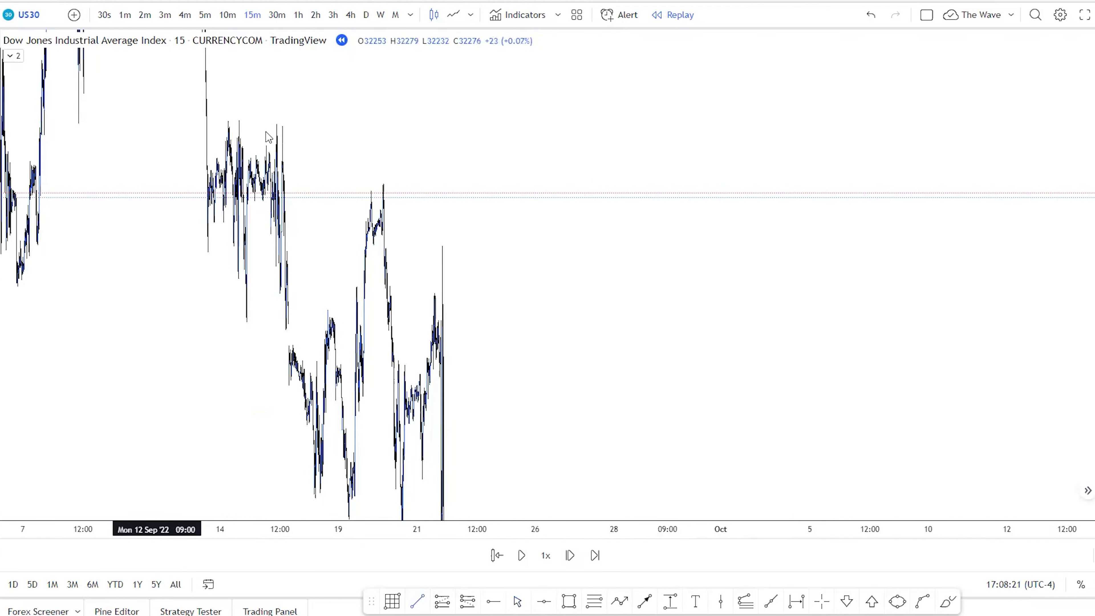
pyautogui.hotkey('alt', 't')
pyautogui.click(209, 120)
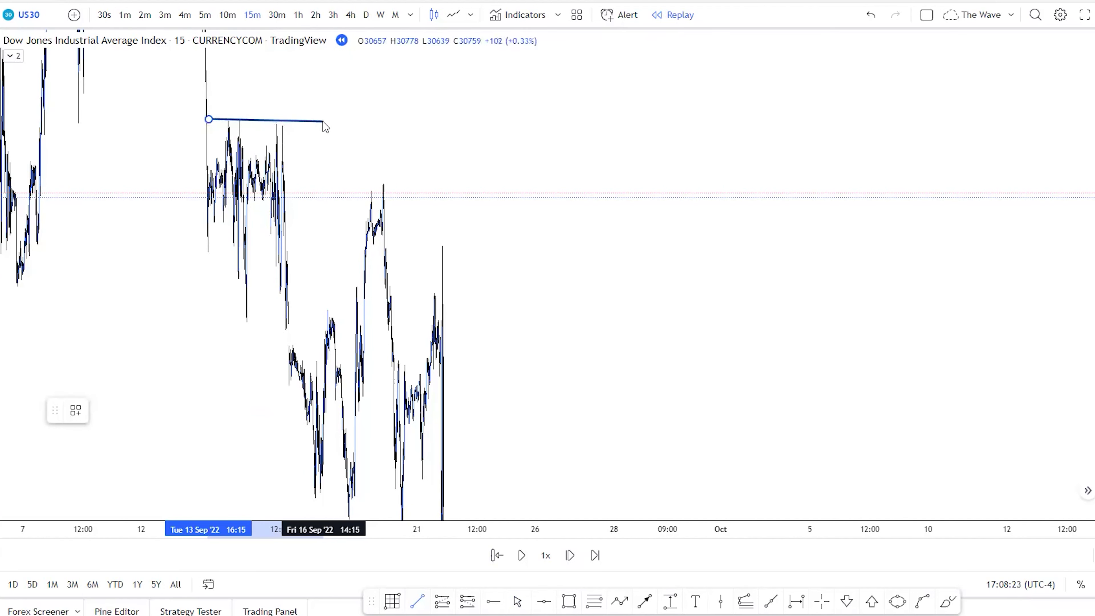
pyautogui.click(325, 122)
pyautogui.moveTo(325, 122); pyautogui.dragTo(454, 252)
pyautogui.click(789, 351)
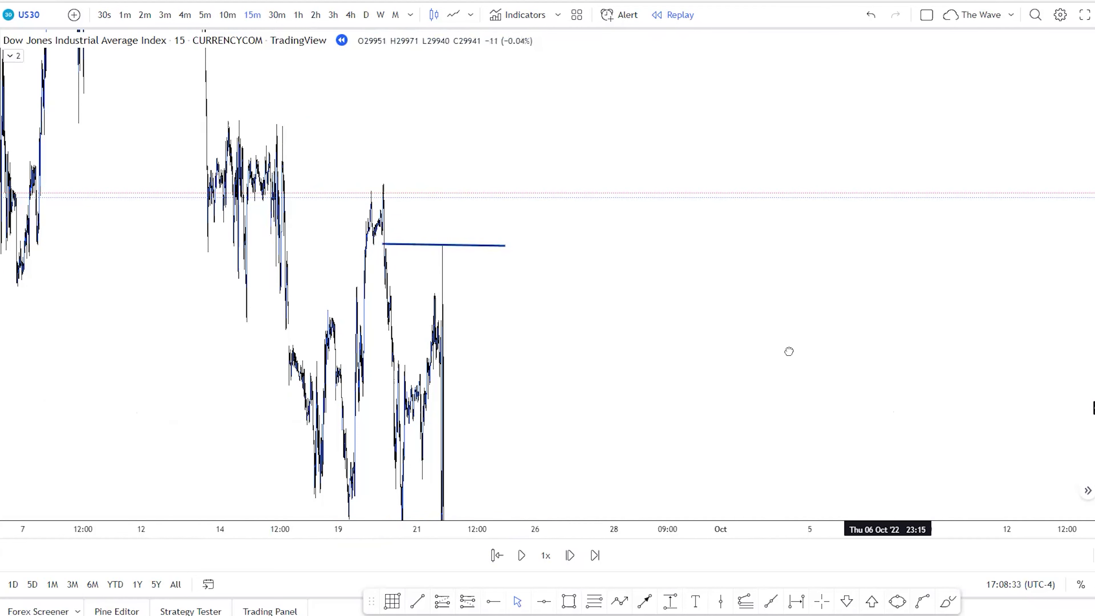
# Widen the 21 Oct long position so its right edge reaches past the 13:30 session line.
pyautogui.moveTo(789, 352); pyautogui.dragTo(423, 159)
pyautogui.moveTo(691, 313); pyautogui.dragTo(817, 250)
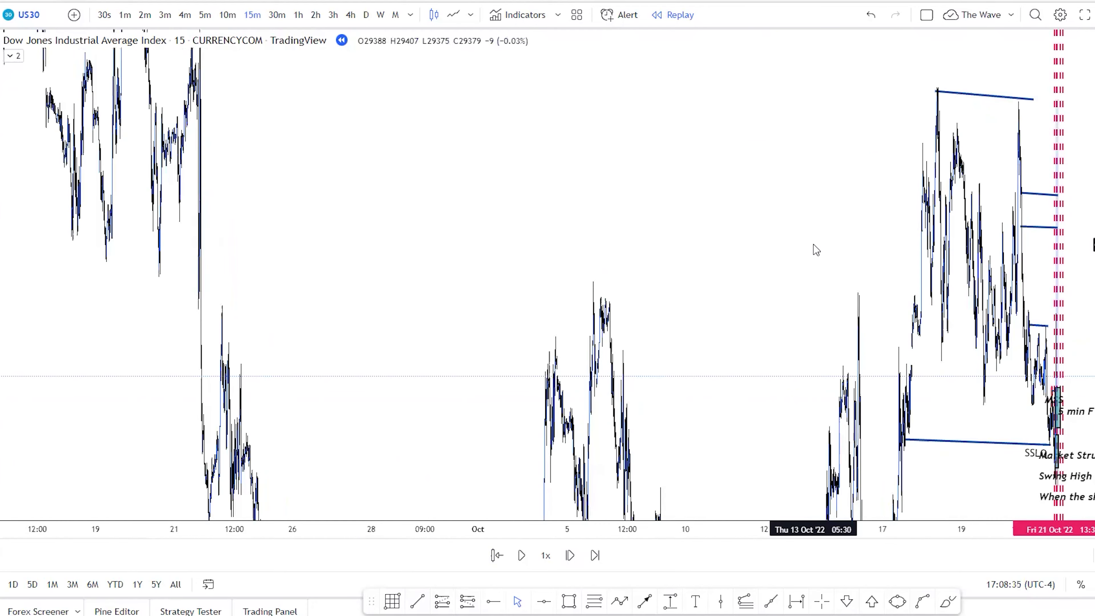
pyautogui.scroll(5, 817, 250)
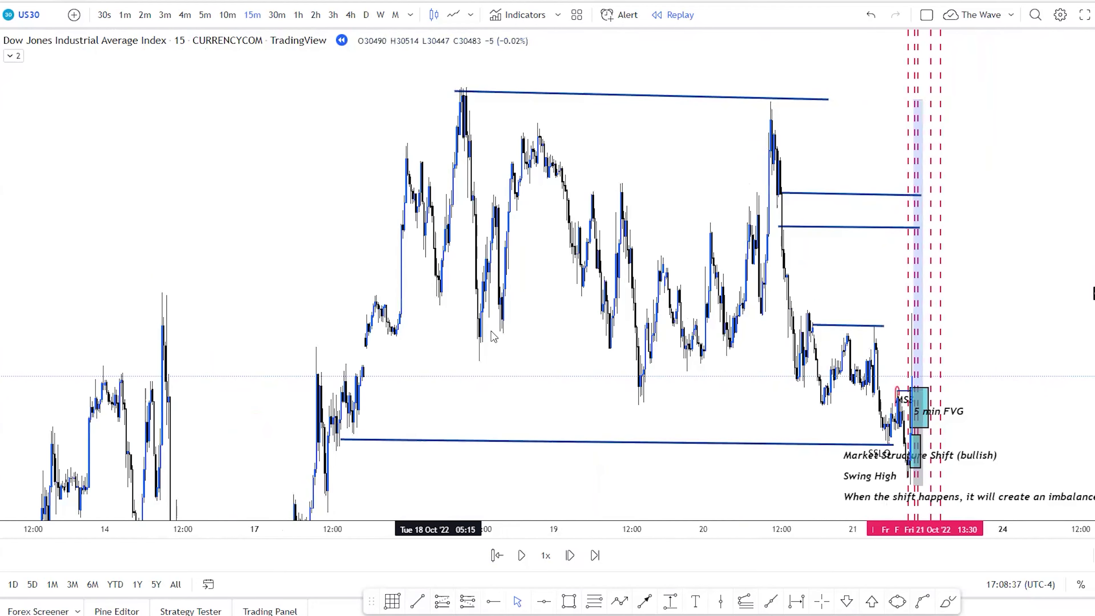
pyautogui.scroll(2, 599, 369)
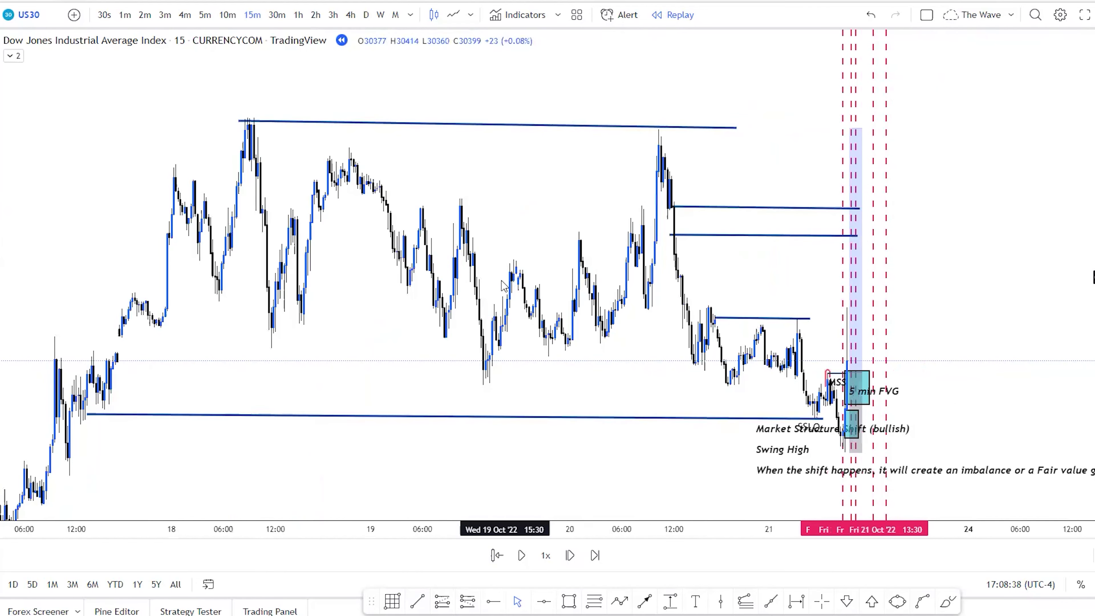
pyautogui.moveTo(614, 375); pyautogui.dragTo(634, 394)
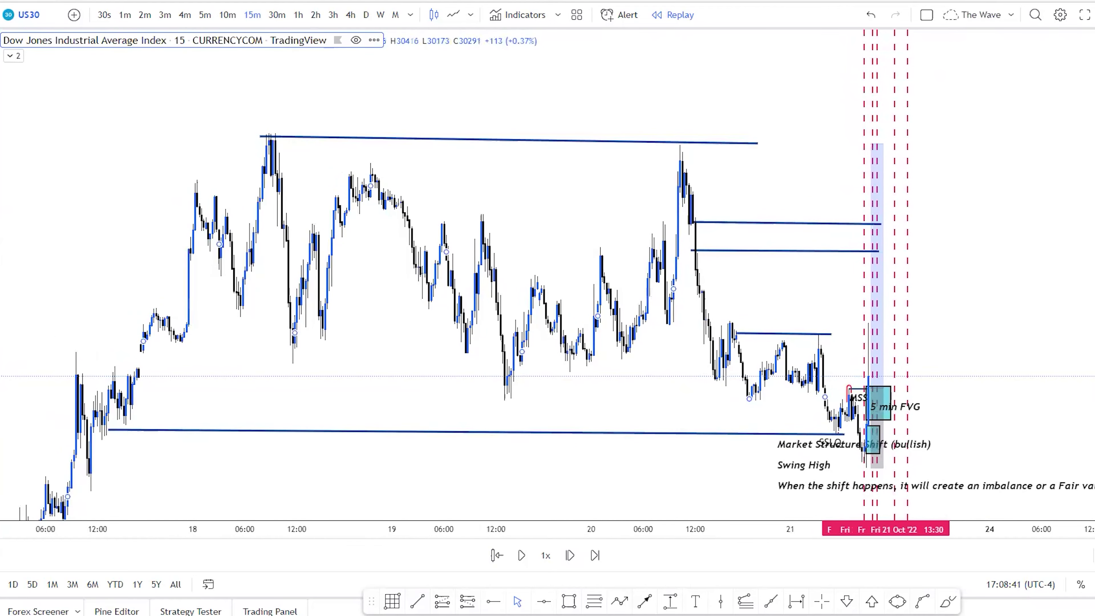
pyautogui.scroll(2, 631, 427)
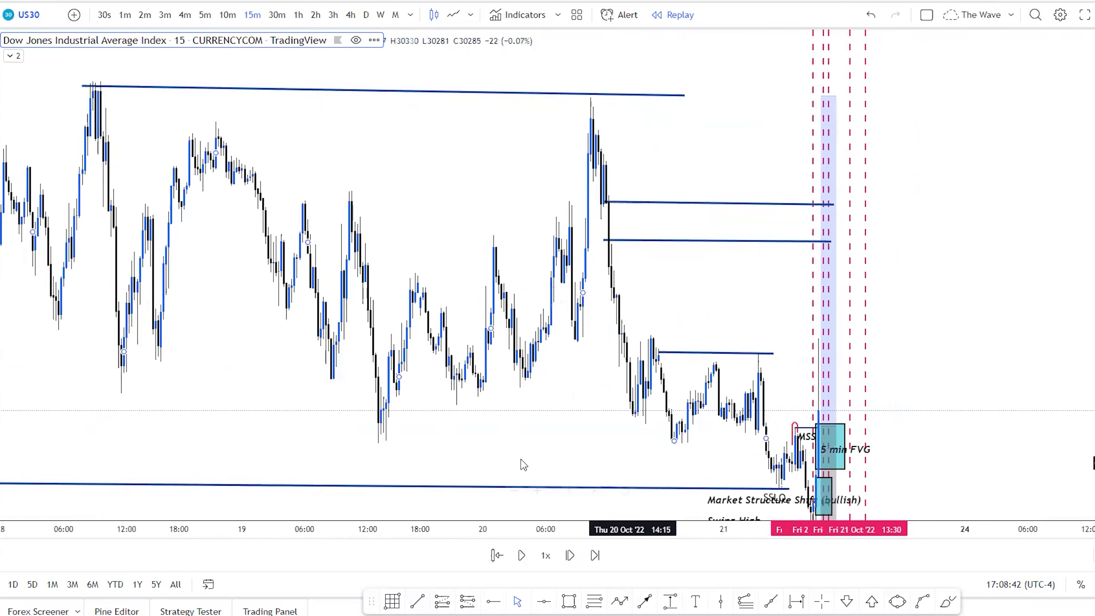
pyautogui.moveTo(631, 427); pyautogui.dragTo(633, 403)
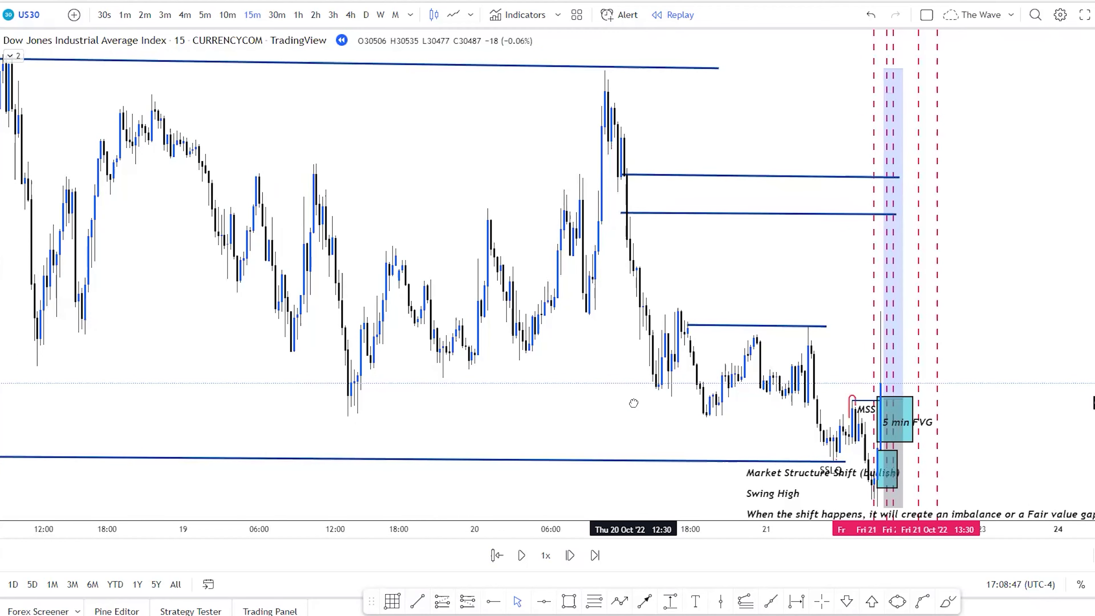
pyautogui.scroll(3, 638, 408)
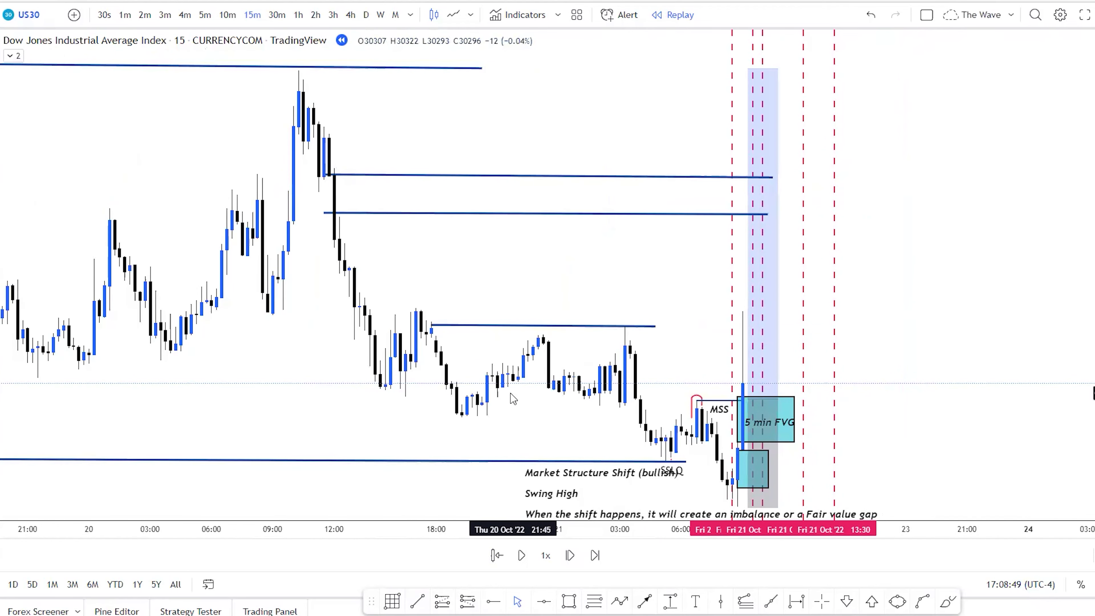
pyautogui.click(792, 440)
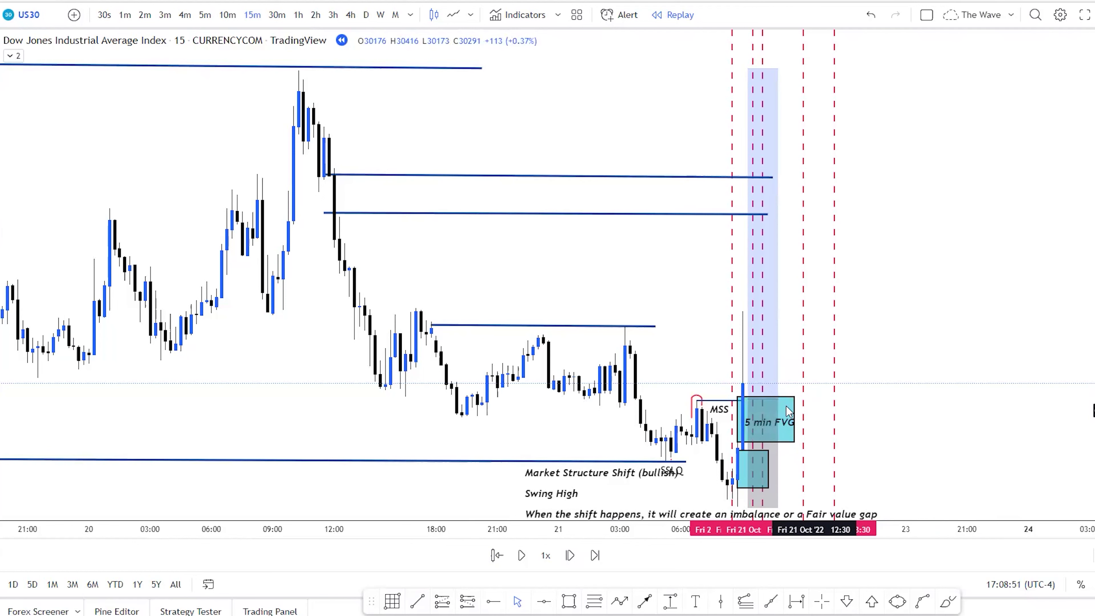
pyautogui.moveTo(777, 399); pyautogui.dragTo(871, 400)
# Extend the three trend lines inside the long position's target zone to about 15:45 on 21 Oct, just past its right edge.
pyautogui.moveTo(688, 371); pyautogui.dragTo(749, 405)
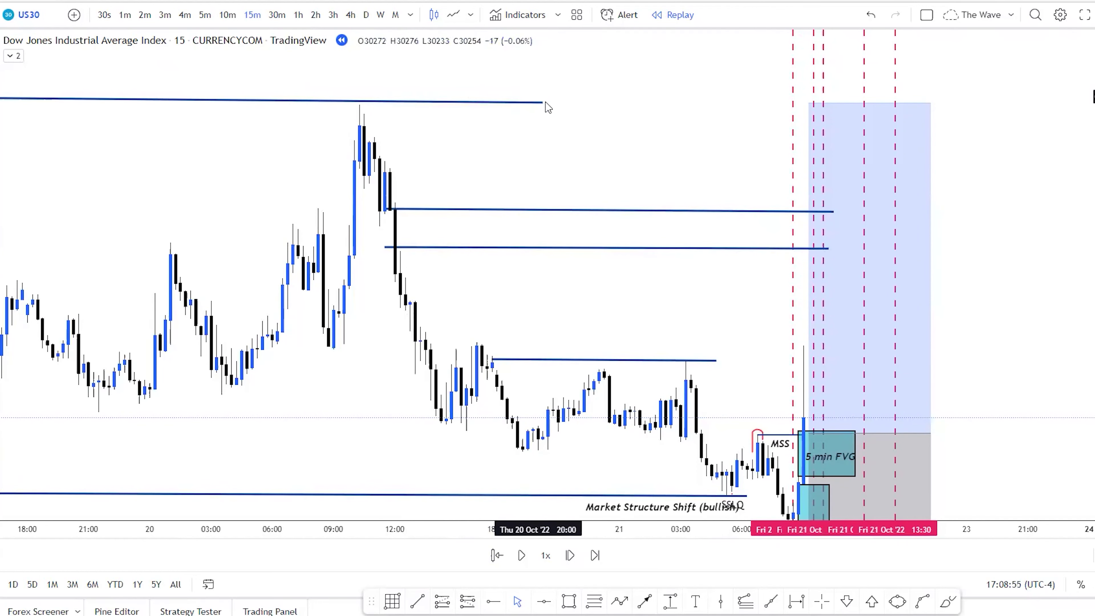
pyautogui.scroll(1, 615, 271)
pyautogui.scroll(3, 615, 271)
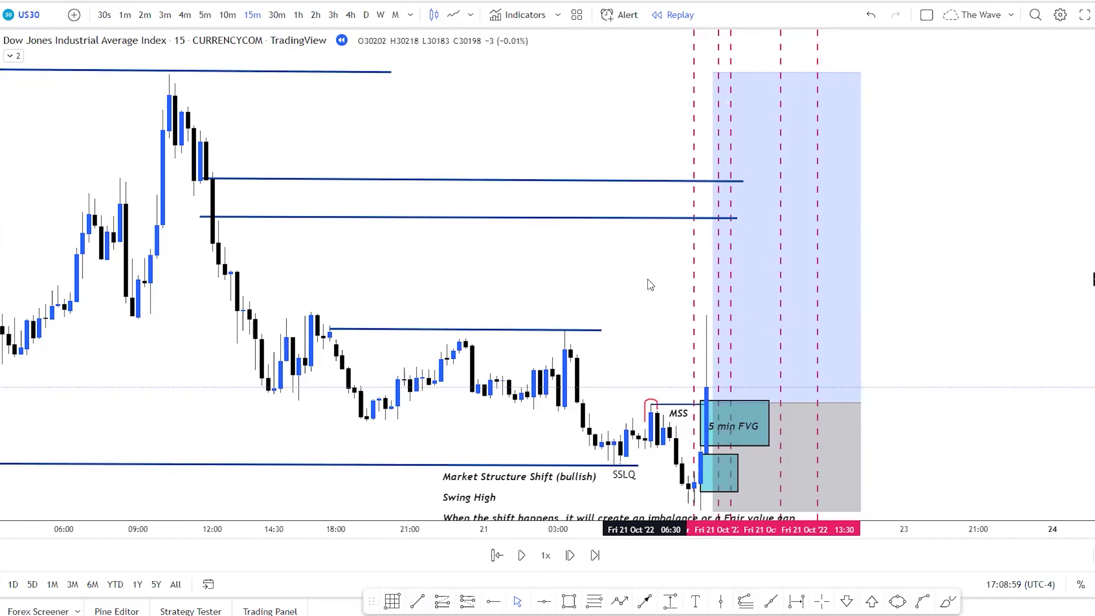
pyautogui.moveTo(653, 249); pyautogui.dragTo(591, 245)
pyautogui.click(666, 69)
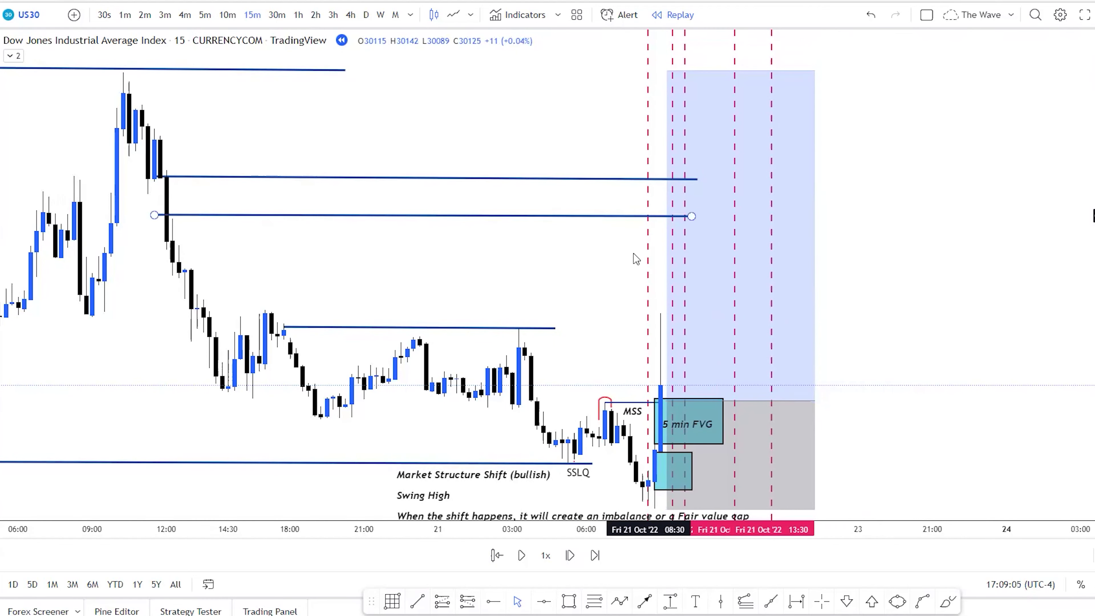
pyautogui.moveTo(556, 328); pyautogui.dragTo(821, 331)
pyautogui.moveTo(691, 216); pyautogui.dragTo(827, 220)
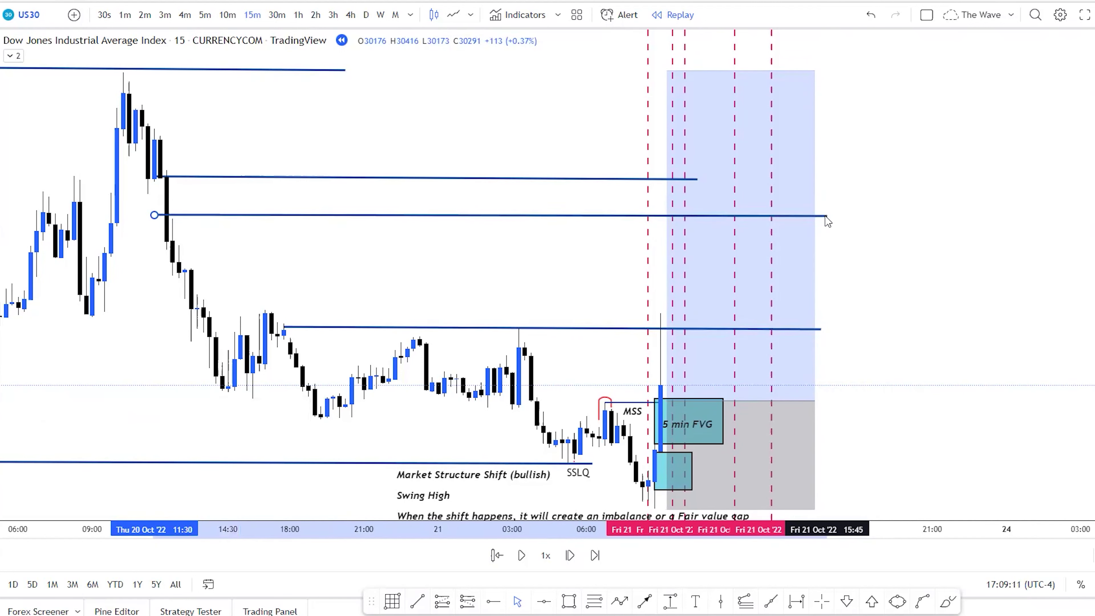
pyautogui.moveTo(697, 179); pyautogui.dragTo(827, 182)
# Return the chart to the 5-minute timeframe, showing the fair value gap and the long position on 21 Oct.
pyautogui.moveTo(587, 370); pyautogui.dragTo(729, 307)
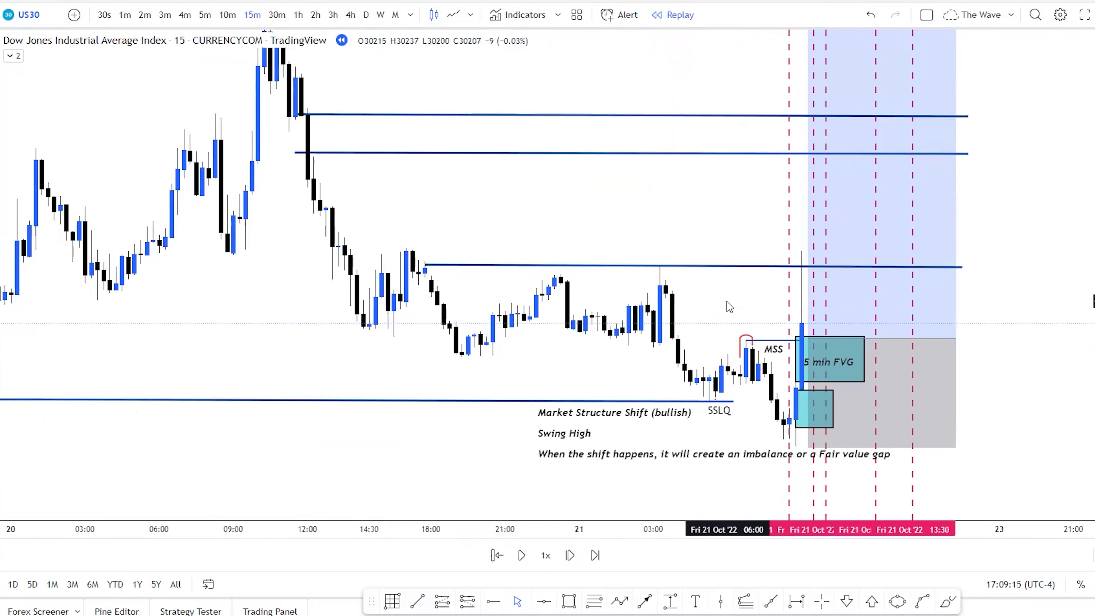
pyautogui.click(204, 14)
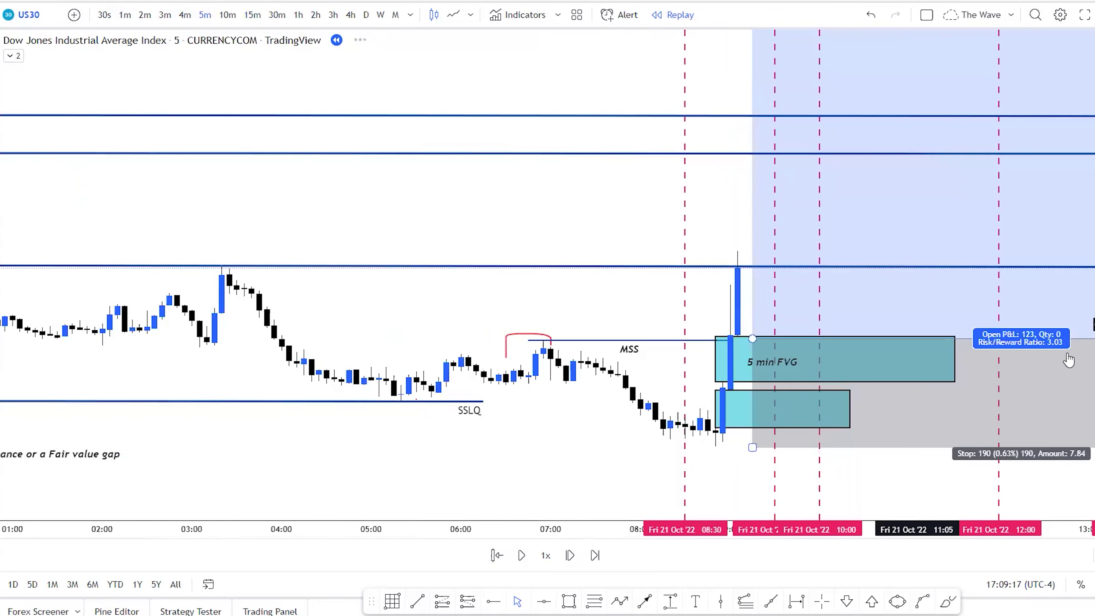
pyautogui.moveTo(491, 179); pyautogui.dragTo(405, 147)
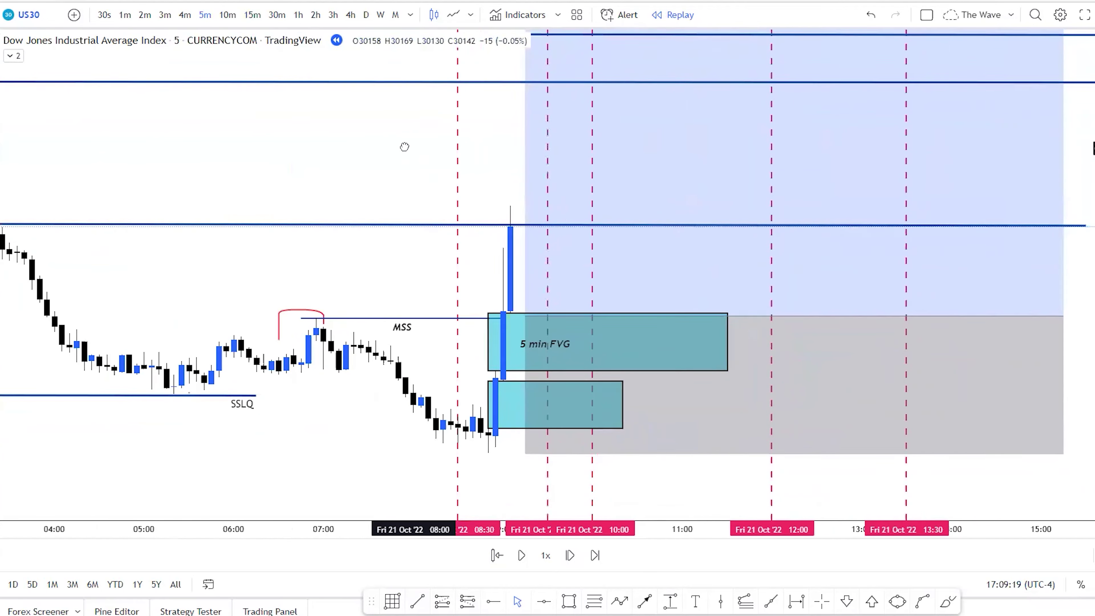
# Advance the replay candle by candle to the 09:30 candle on 21 Oct, following price back into the 5-minute fair value gap.
pyautogui.click(571, 556)
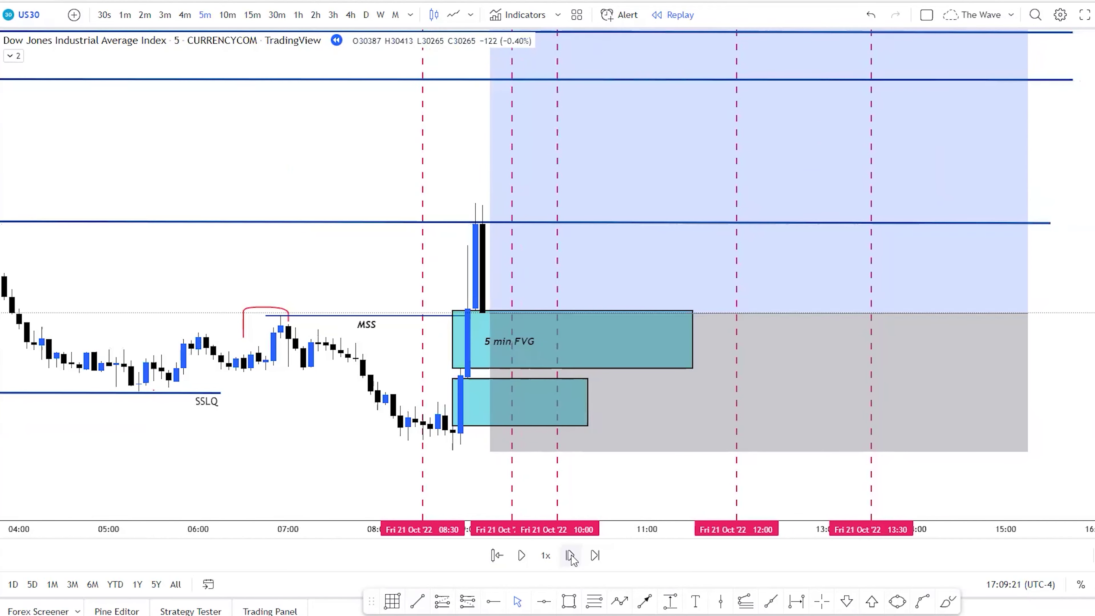
pyautogui.click(571, 555)
pyautogui.moveTo(492, 318)
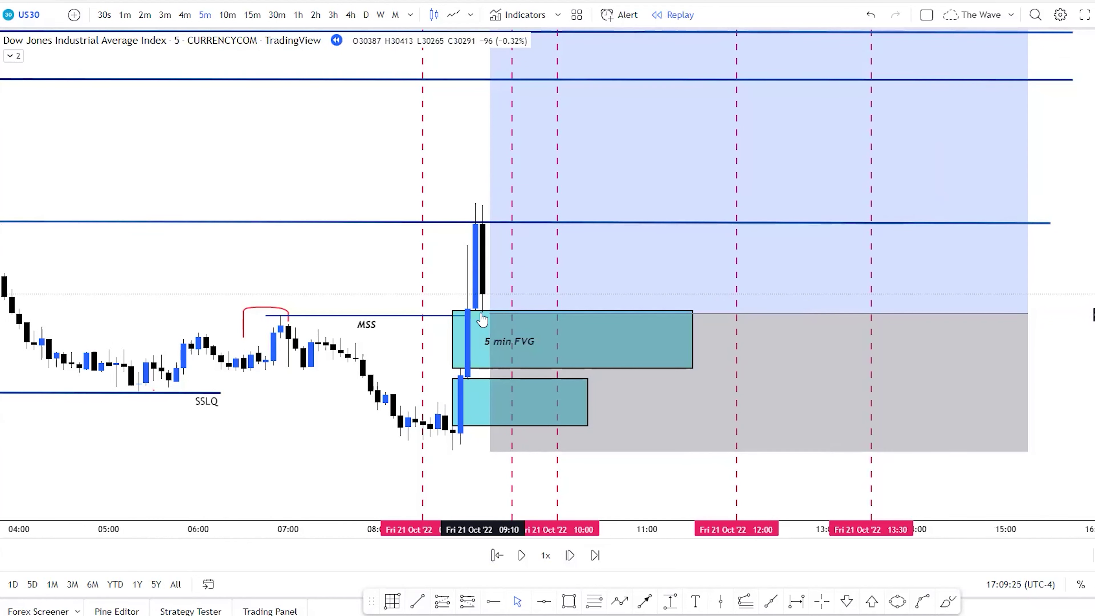
pyautogui.click(570, 556)
pyautogui.click(568, 555)
pyautogui.moveTo(493, 322)
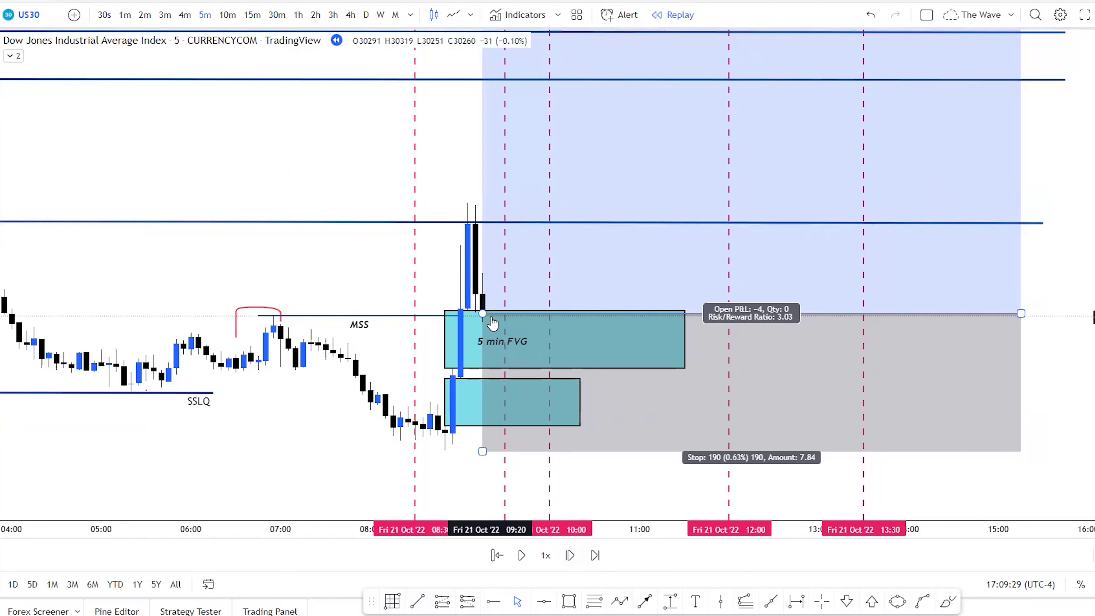
pyautogui.click(572, 555)
pyautogui.click(571, 556)
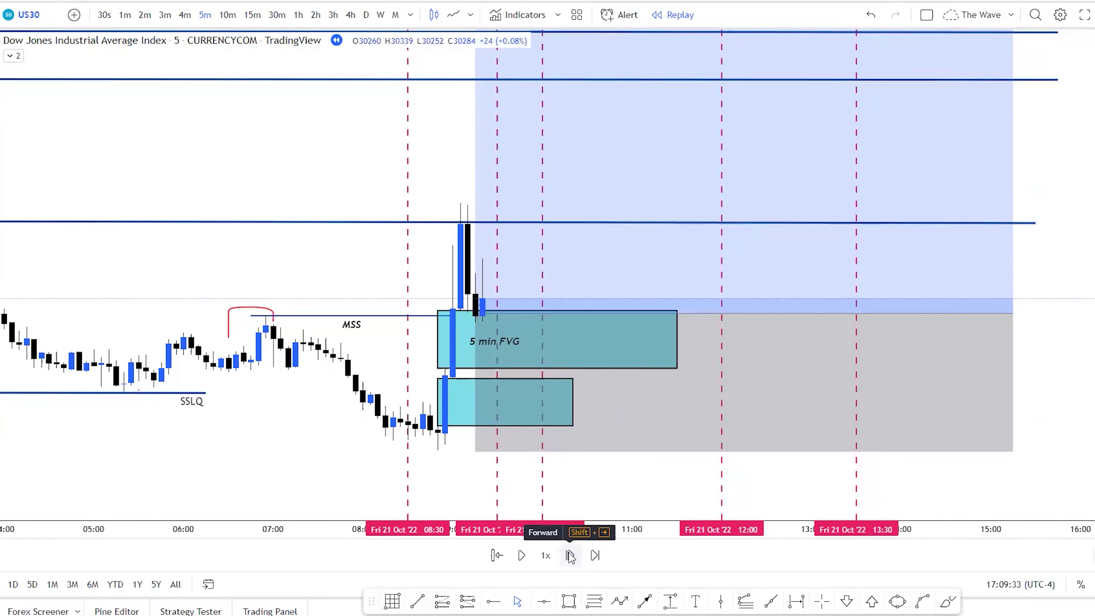
pyautogui.click(571, 556)
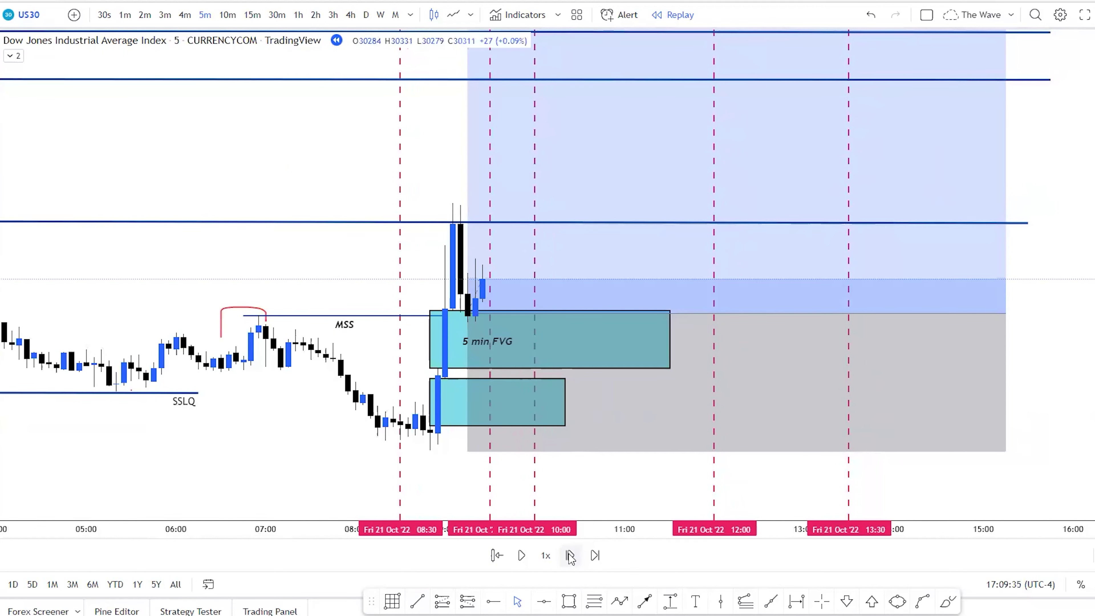
pyautogui.click(571, 556)
pyautogui.click(570, 556)
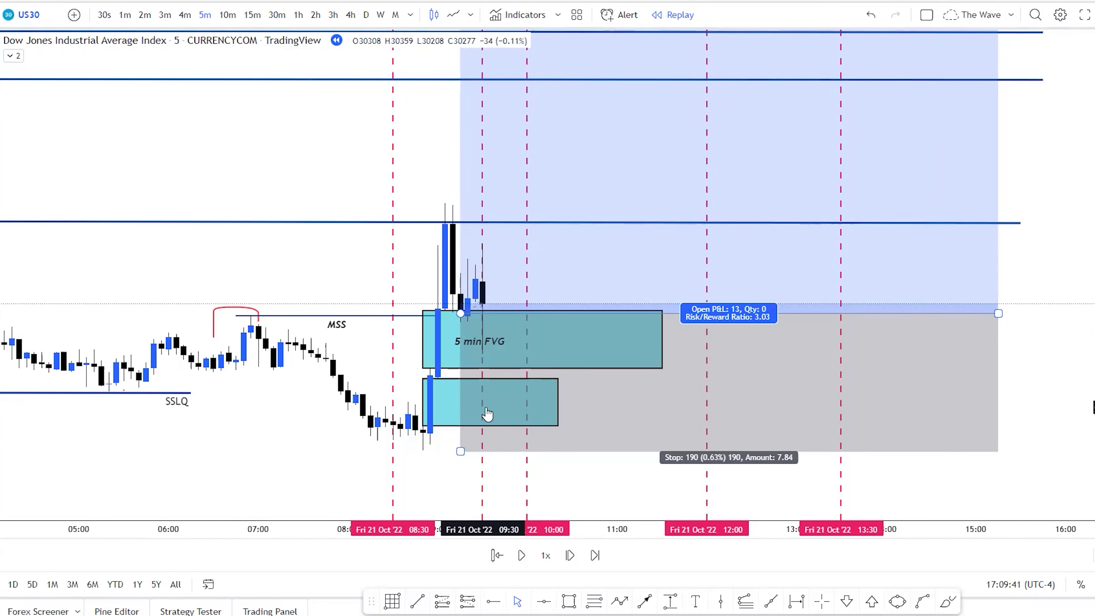
# Move the long position so it starts at 09:35 and delete the vertical session line at 09:30.
pyautogui.moveTo(500, 421); pyautogui.dragTo(922, 384)
pyautogui.scroll(5, 452, 379)
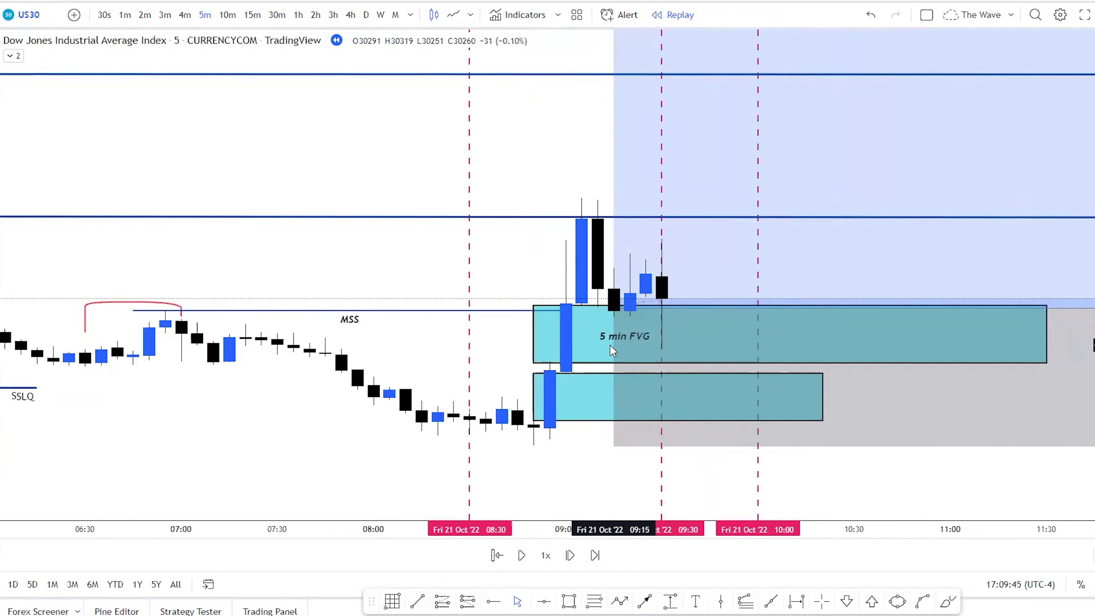
pyautogui.moveTo(614, 341); pyautogui.dragTo(685, 333)
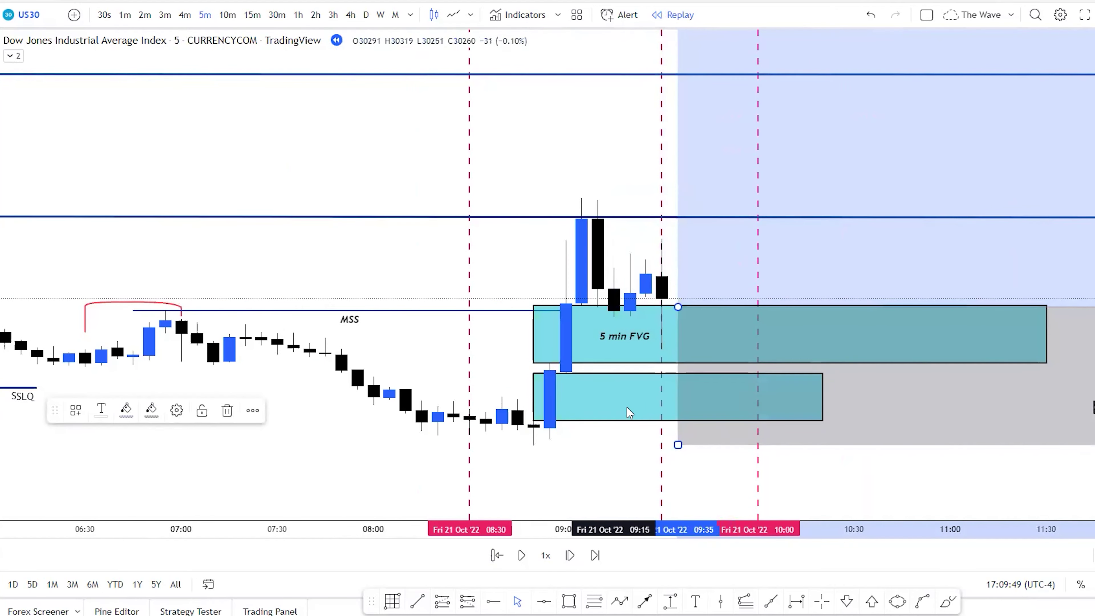
pyautogui.click(662, 447)
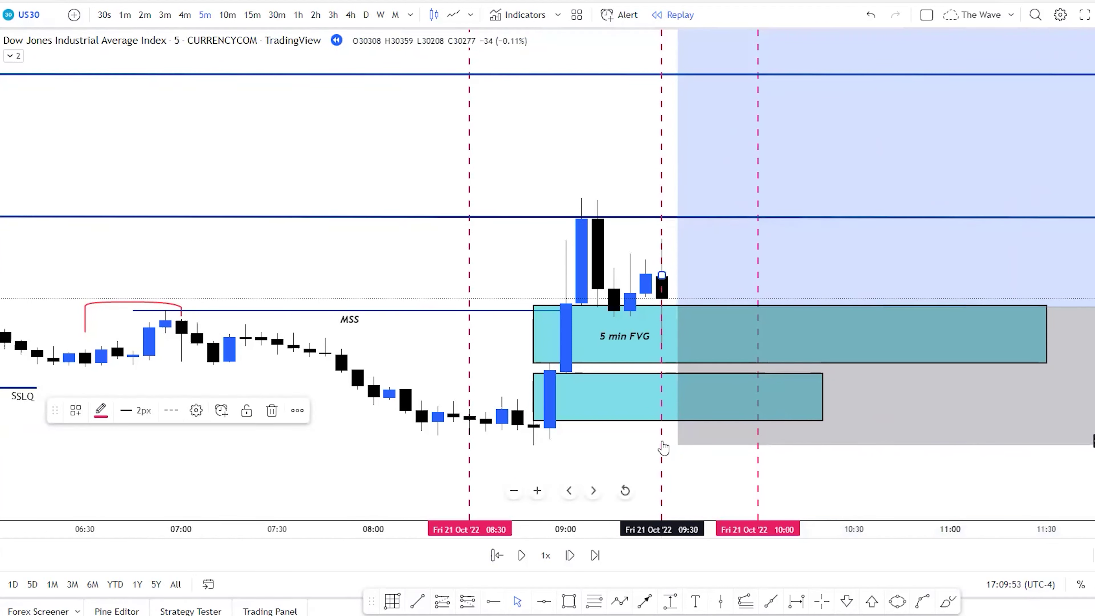
pyautogui.press('Delete')
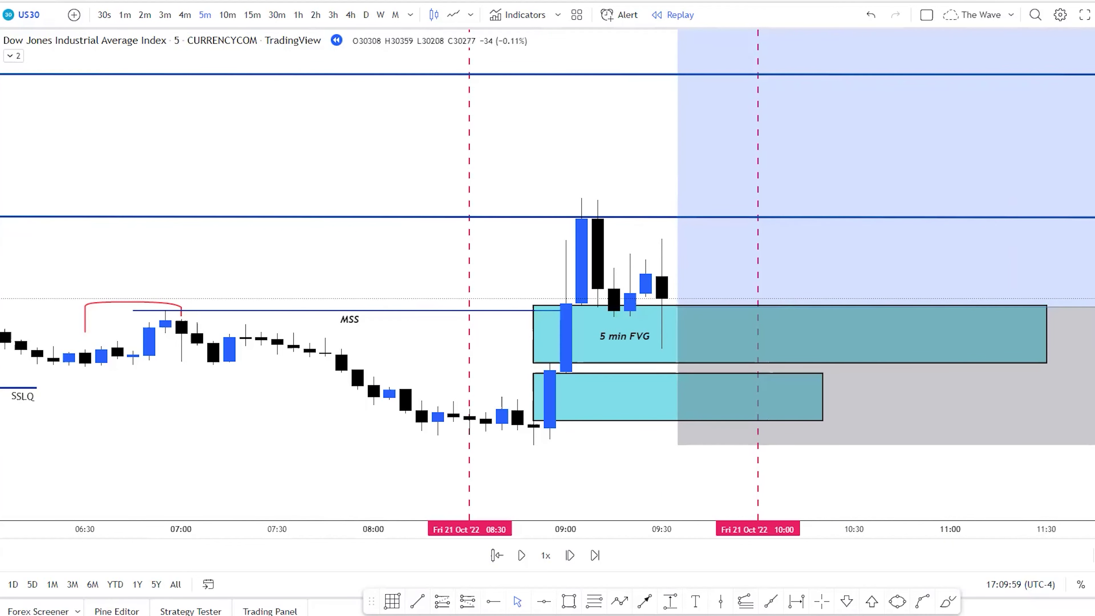
# Draw a Gann box over the bullish leg ending at 09:25, with its corners adjusted to the candle bodies from 08:50.
pyautogui.click(551, 440)
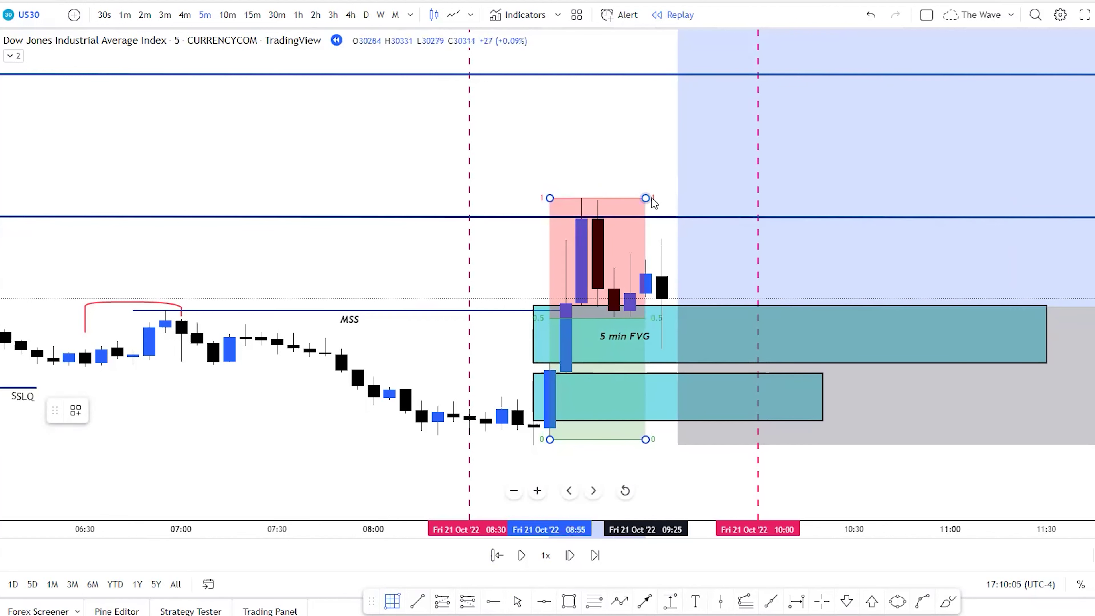
pyautogui.click(653, 199)
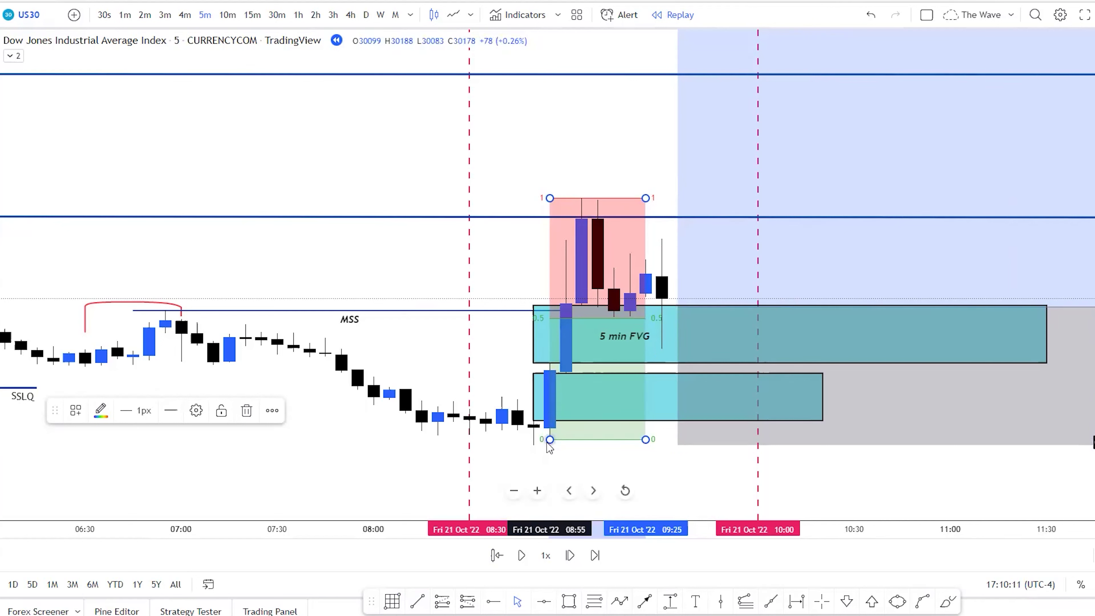
pyautogui.moveTo(550, 440); pyautogui.dragTo(539, 431)
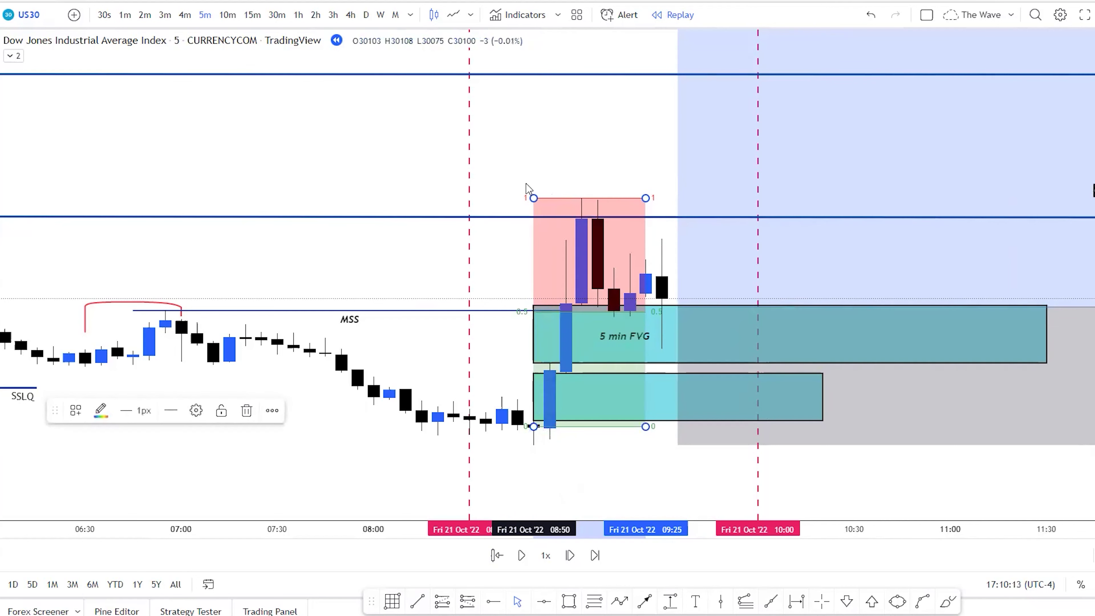
pyautogui.moveTo(534, 199); pyautogui.dragTo(534, 217)
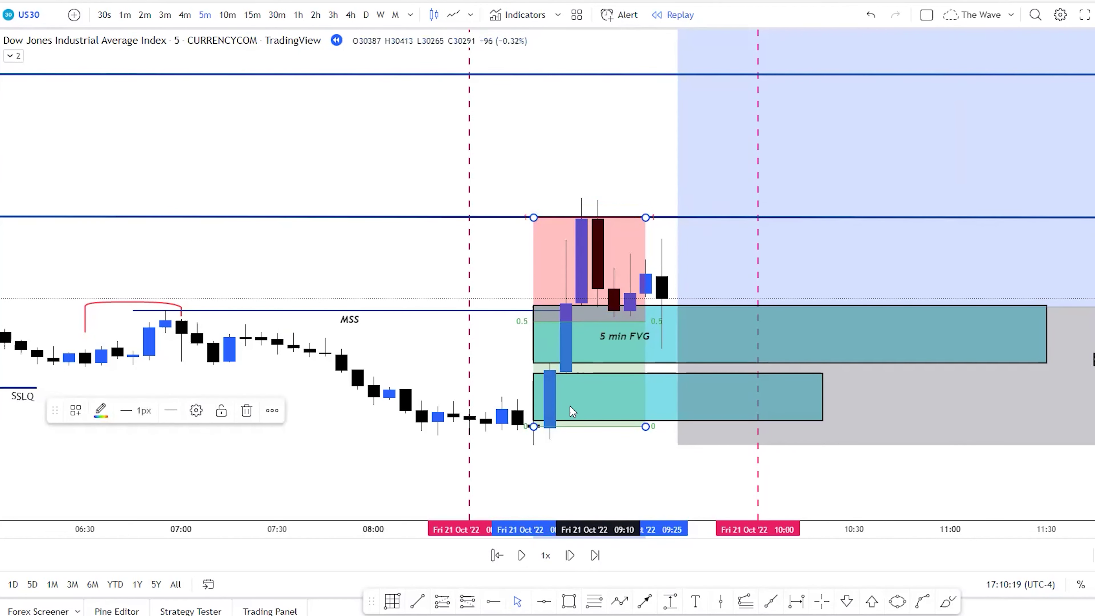
# Fit the Gann box to the 5 min FVG up to 09:35, extend it over the lower gap and delete it.
pyautogui.scroll(-1, 593, 423)
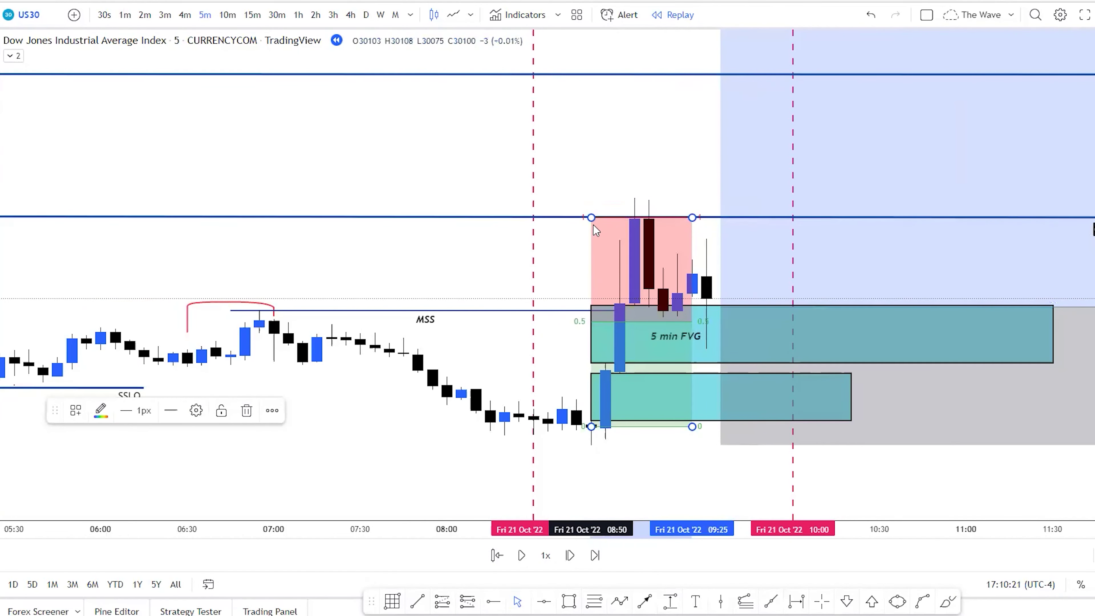
pyautogui.moveTo(592, 217); pyautogui.dragTo(593, 304)
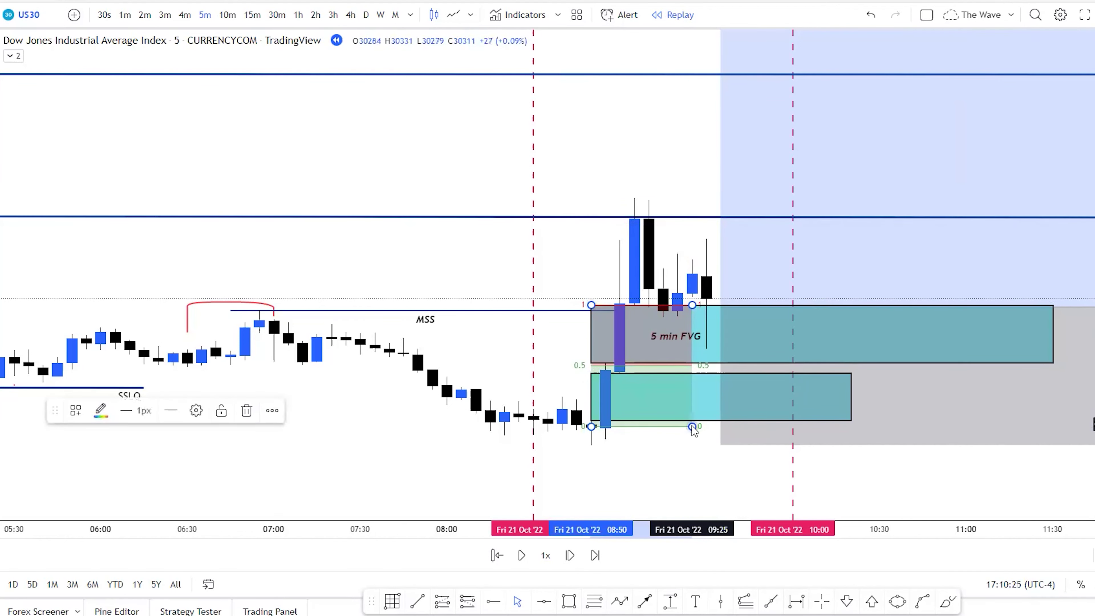
pyautogui.moveTo(692, 426); pyautogui.dragTo(718, 368)
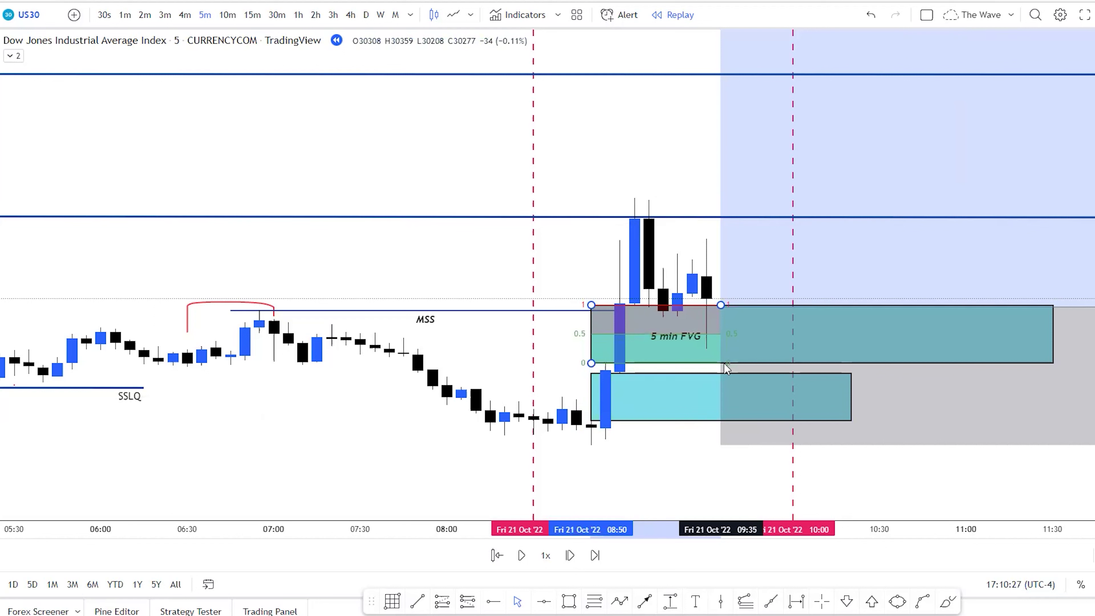
pyautogui.moveTo(724, 363); pyautogui.dragTo(724, 363)
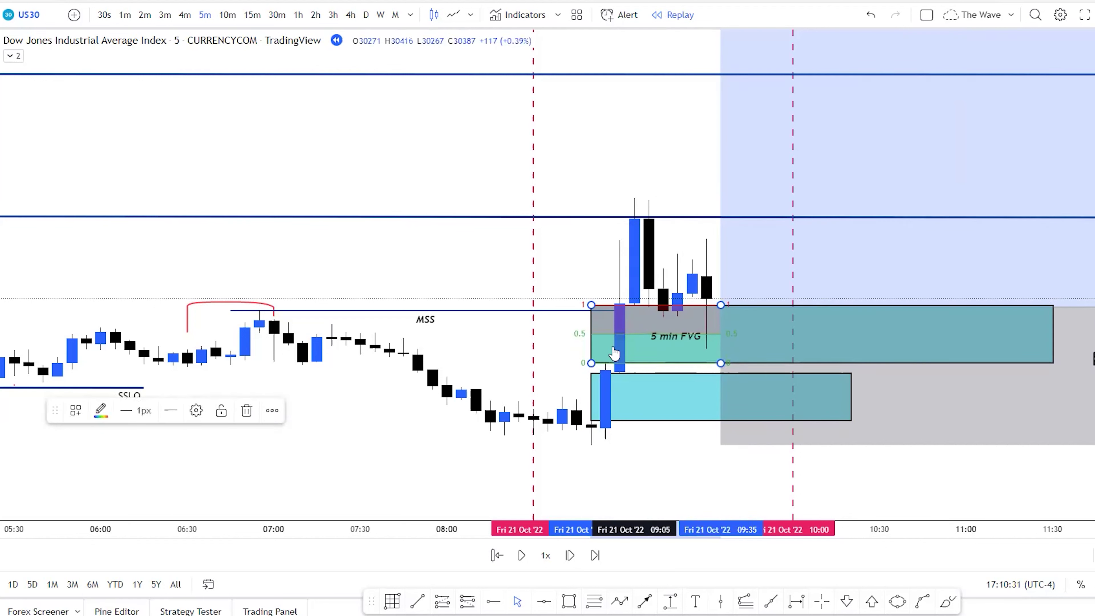
pyautogui.moveTo(721, 364); pyautogui.dragTo(724, 418)
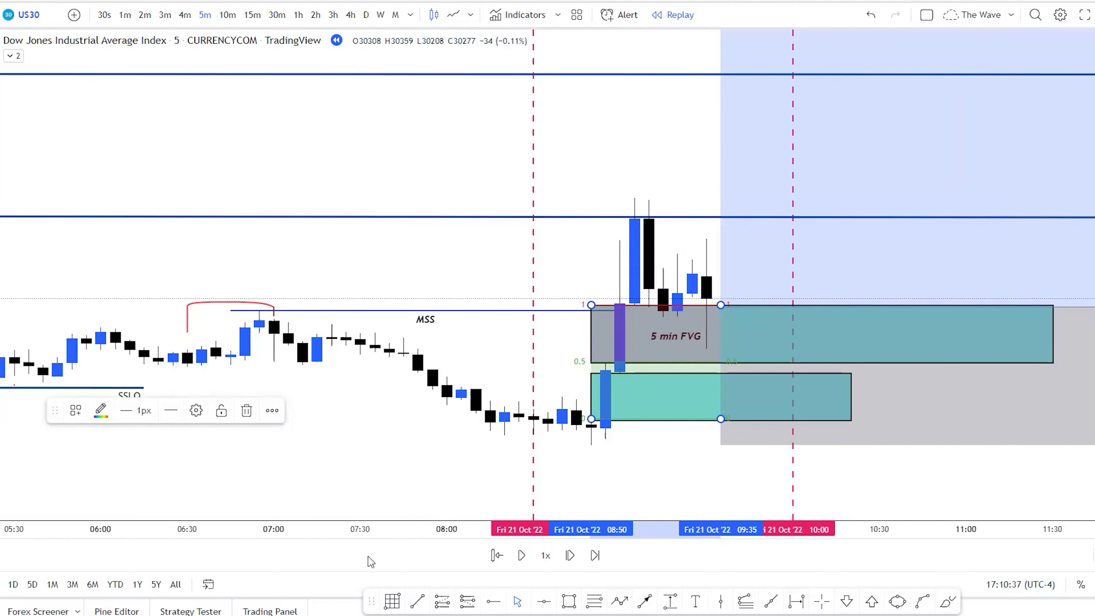
pyautogui.click(247, 410)
# Examine the long position's entry at the fair value gap, its stop near the swing low and its target zone.
pyautogui.moveTo(604, 294); pyautogui.dragTo(382, 314)
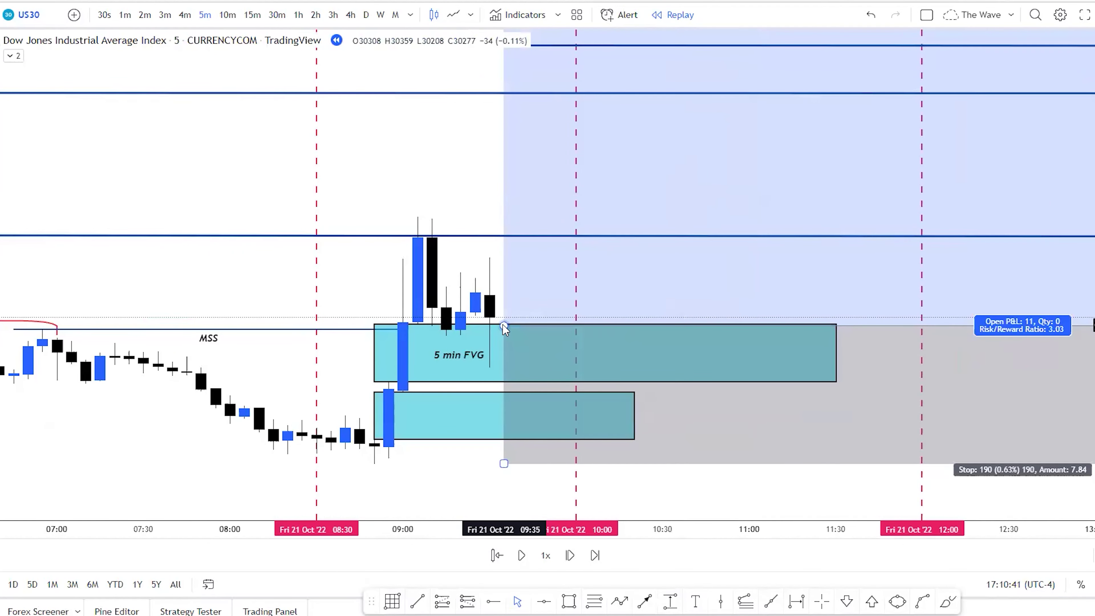
pyautogui.click(502, 456)
pyautogui.click(384, 460)
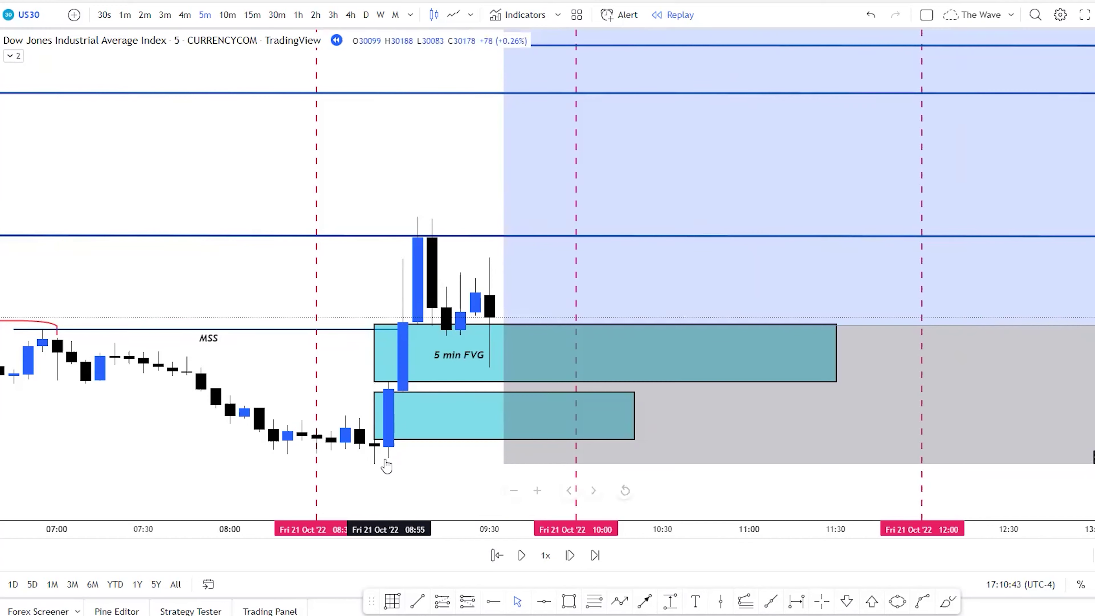
pyautogui.moveTo(477, 252); pyautogui.dragTo(420, 313)
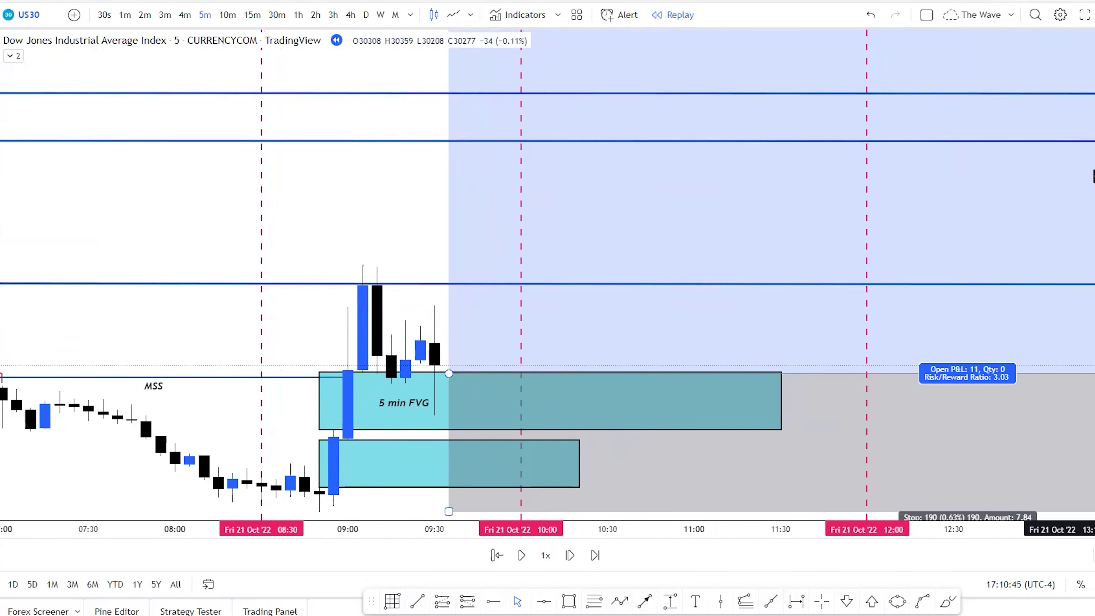
pyautogui.scroll(-5, 729, 350)
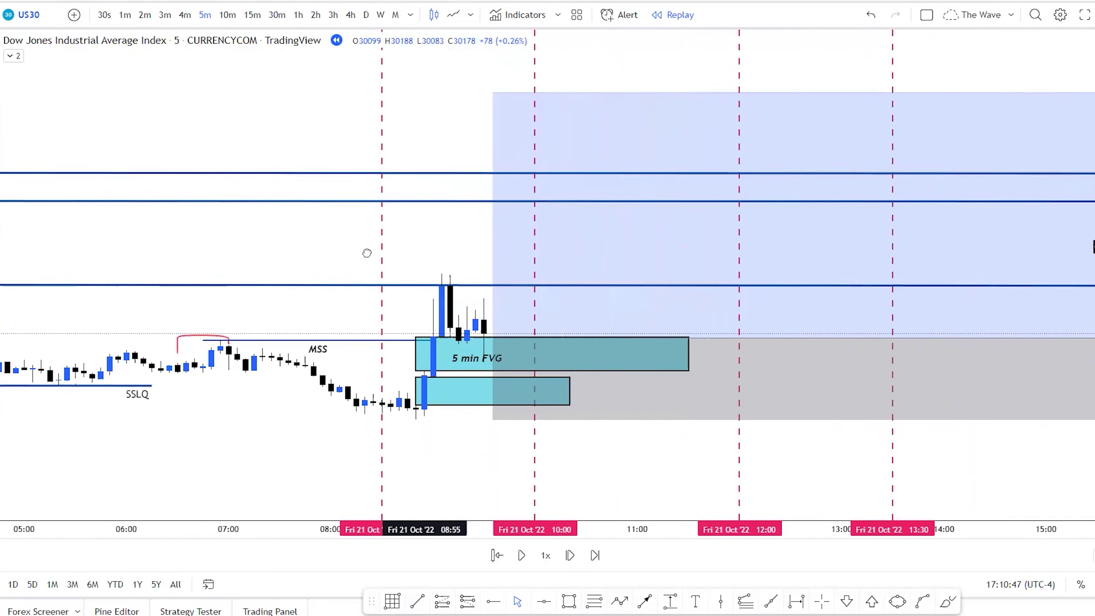
pyautogui.scroll(-3, 357, 278)
pyautogui.moveTo(668, 262)
pyautogui.mouseDown()
pyautogui.moveTo(618, 272)
pyautogui.moveTo(617, 239)
pyautogui.mouseUp()
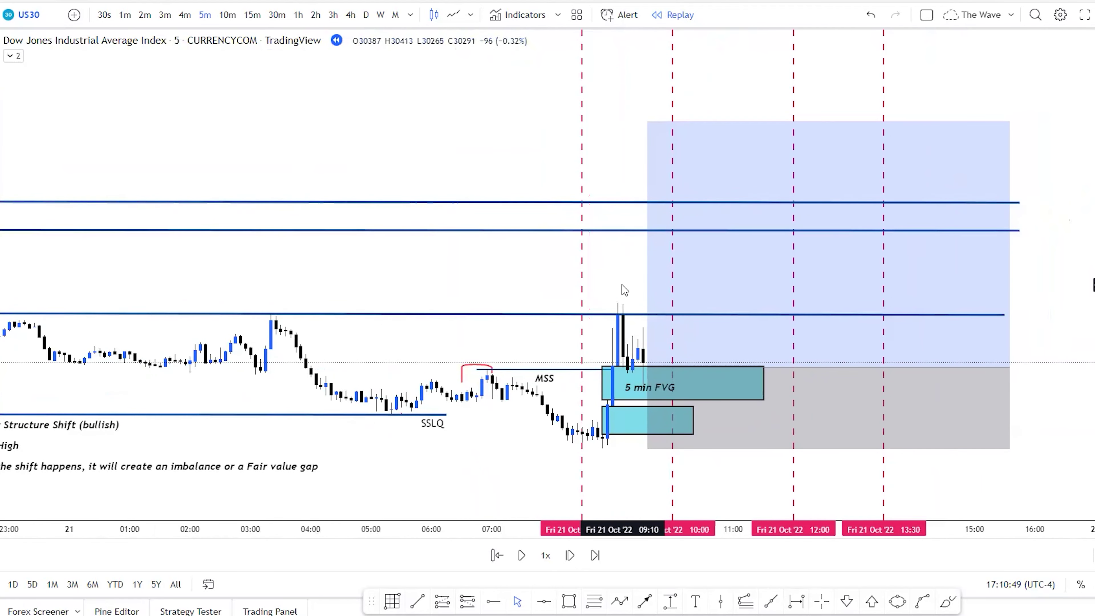
pyautogui.click(649, 146)
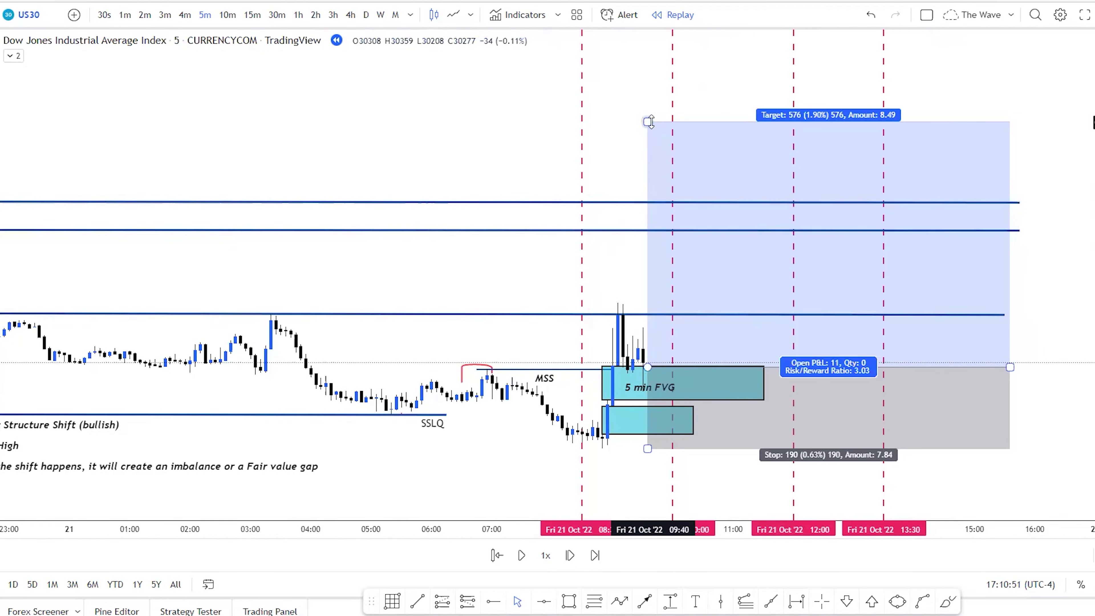
# Advance the replay candle by candle to 10:00, following the rally through the three target lines.
pyautogui.click(571, 556)
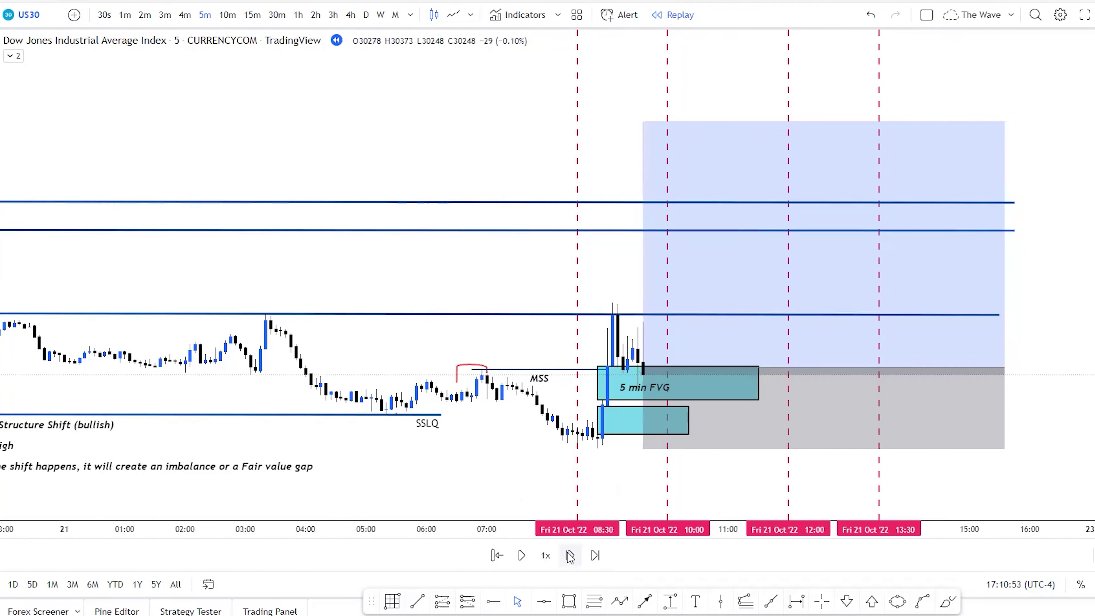
pyautogui.click(570, 556)
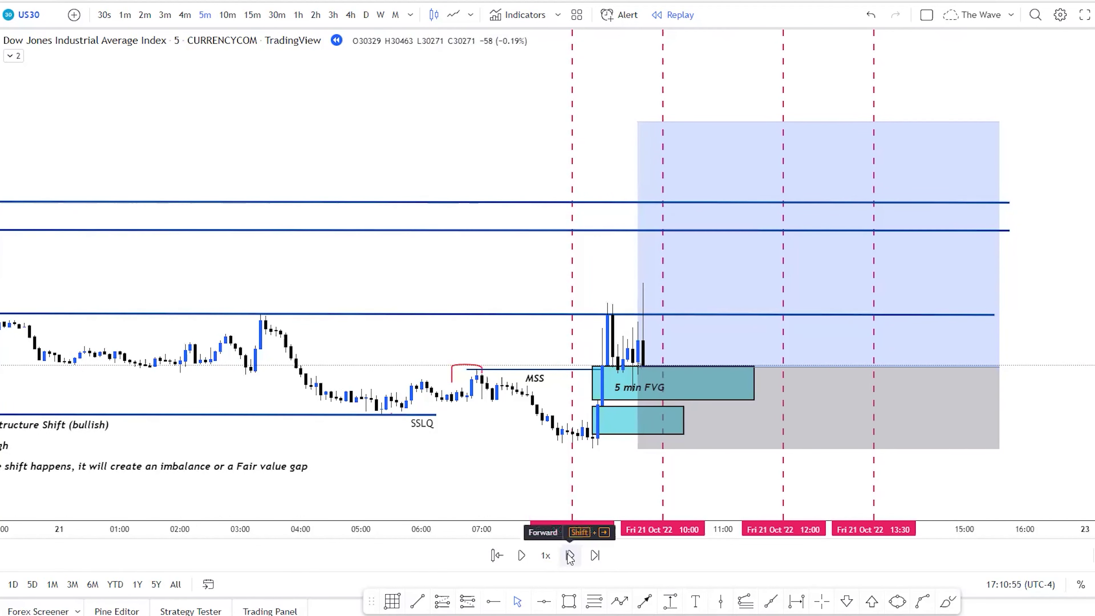
pyautogui.click(570, 556)
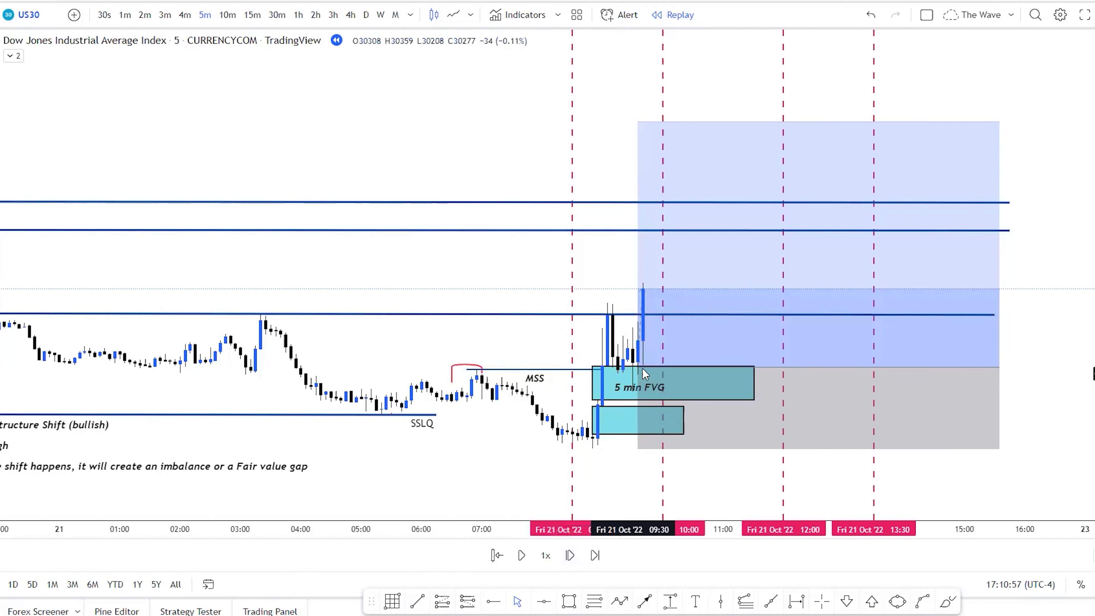
pyautogui.click(570, 556)
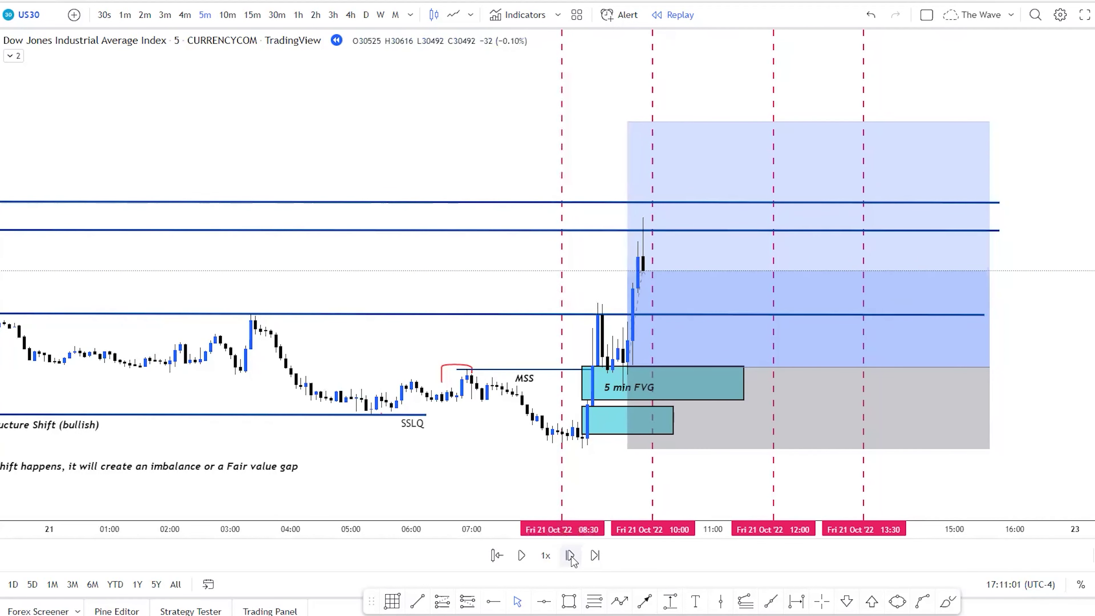
pyautogui.click(570, 556)
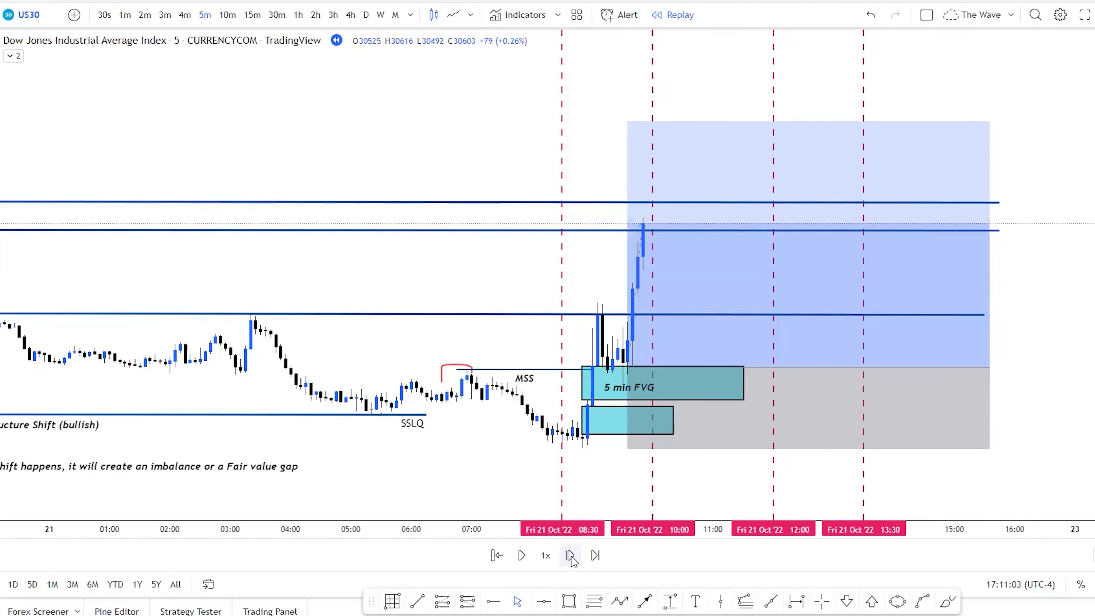
pyautogui.click(570, 556)
pyautogui.click(570, 556)
pyautogui.moveTo(672, 247)
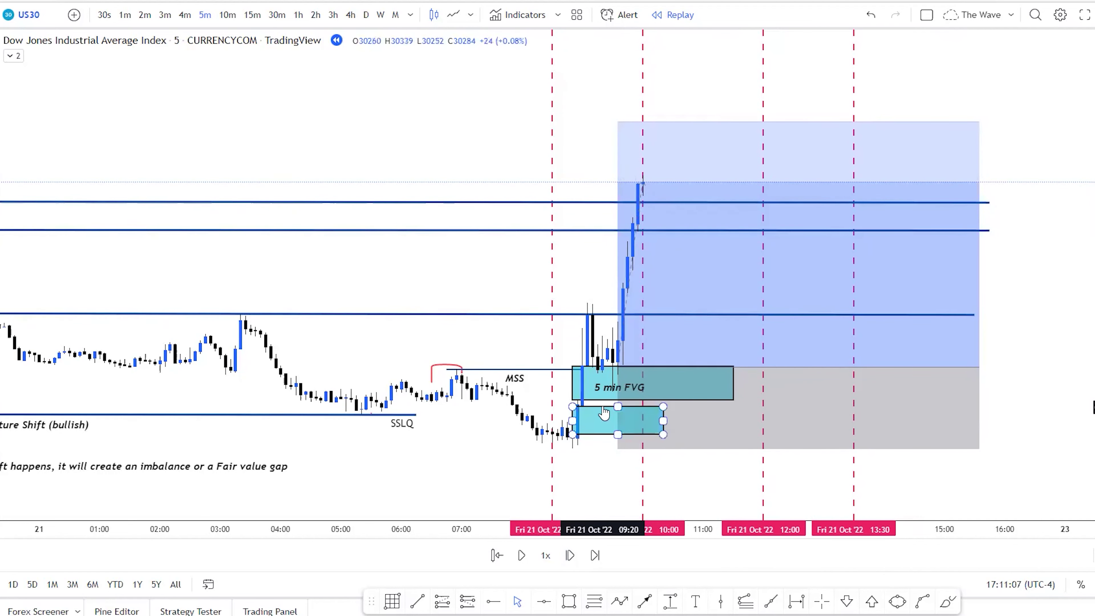
# Continue the replay candle by candle to about 11:35 to follow price after the 10:00 session line.
pyautogui.click(570, 556)
pyautogui.click(570, 556)
pyautogui.click(570, 556)
pyautogui.click(570, 555)
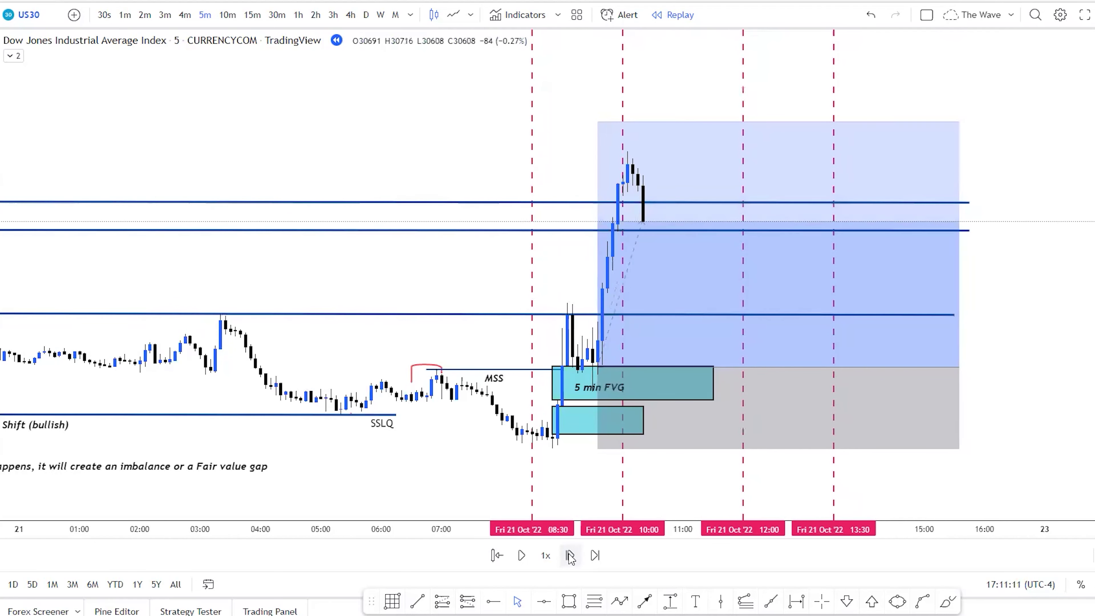
pyautogui.click(570, 556)
pyautogui.click(571, 556)
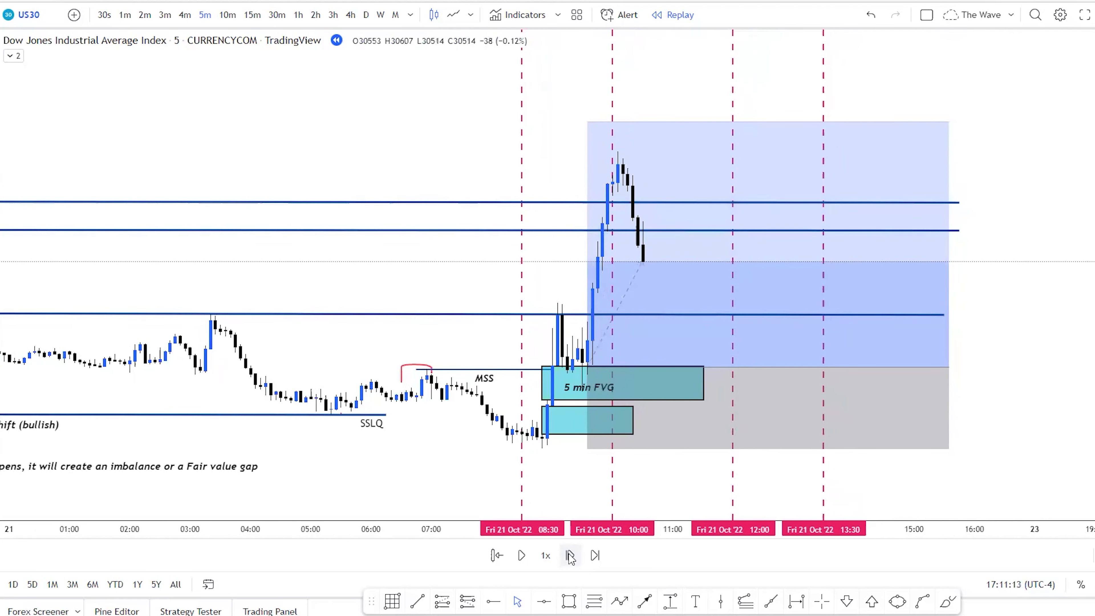
pyautogui.click(570, 556)
pyautogui.click(570, 555)
pyautogui.click(570, 555)
pyautogui.click(571, 556)
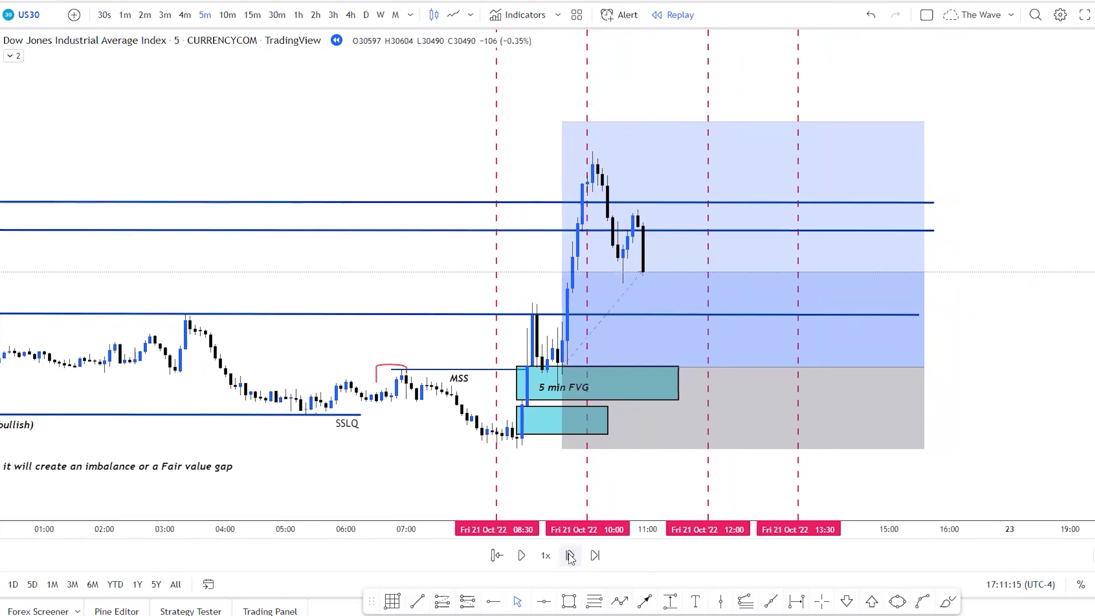
pyautogui.click(570, 556)
pyautogui.click(571, 556)
pyautogui.click(570, 556)
pyautogui.click(570, 556)
pyautogui.click(570, 556)
pyautogui.click(570, 556)
pyautogui.click(571, 555)
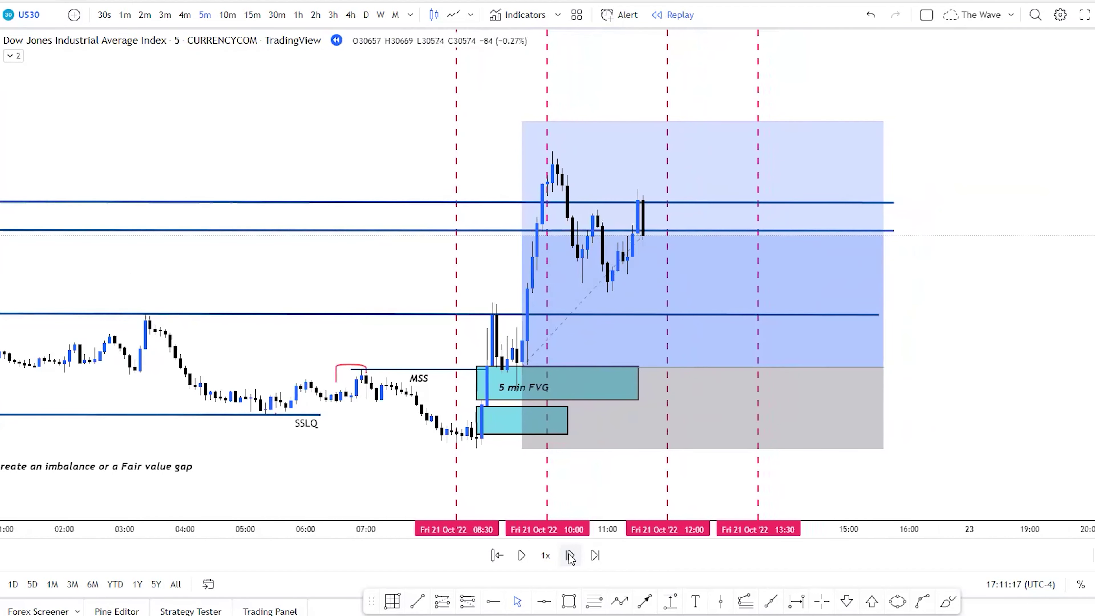
# Advance the replay candle by candle to the 12:00 session line and shorten the long position to end at about 12:10.
pyautogui.click(571, 555)
pyautogui.click(570, 555)
pyautogui.click(571, 556)
pyautogui.click(570, 556)
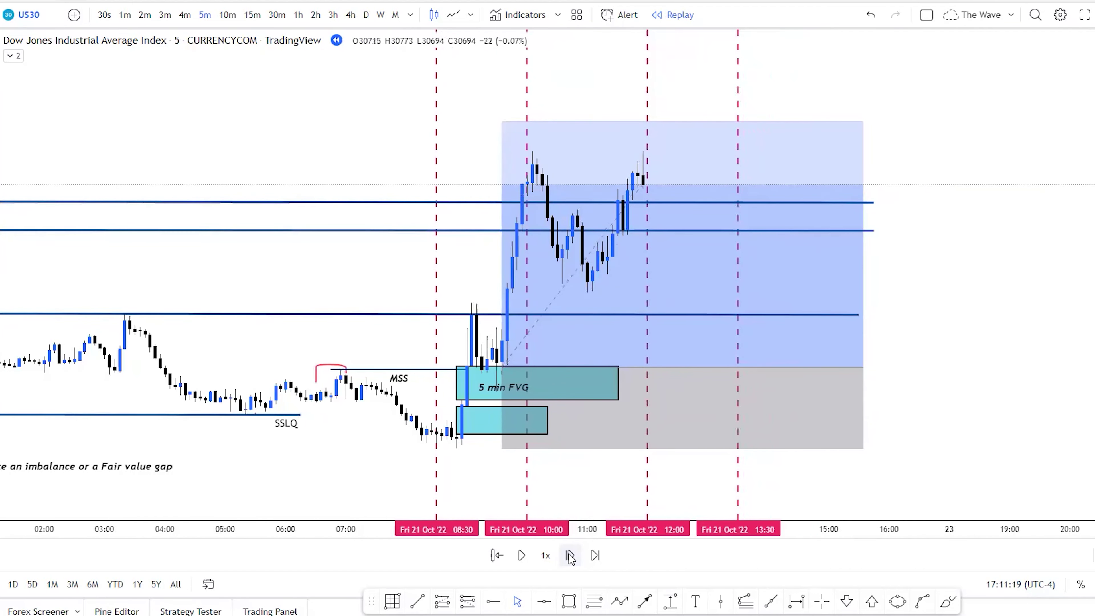
pyautogui.click(570, 556)
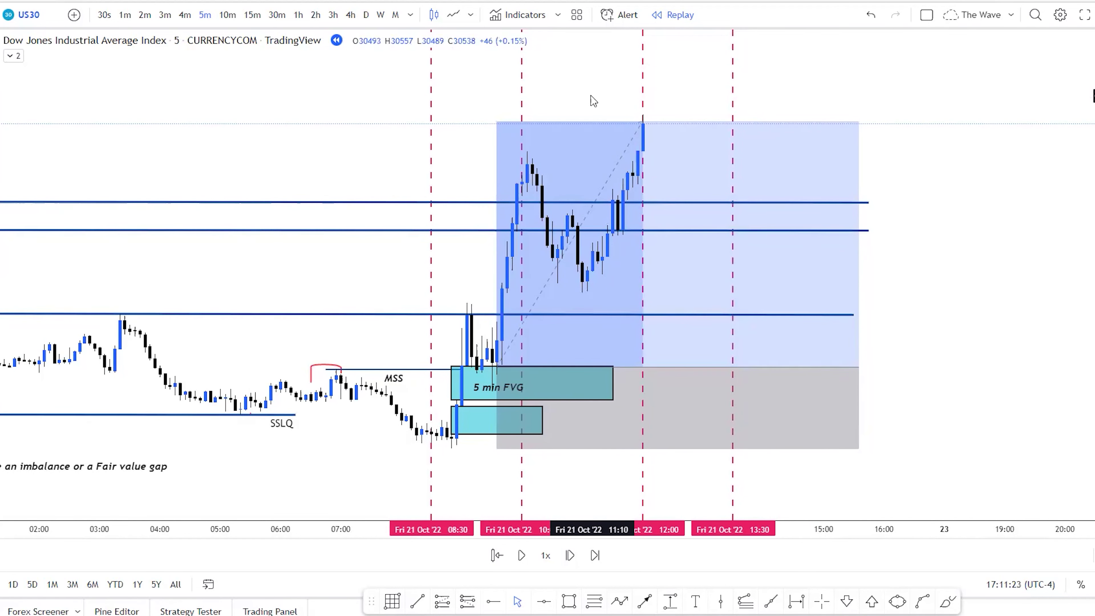
pyautogui.moveTo(880, 411)
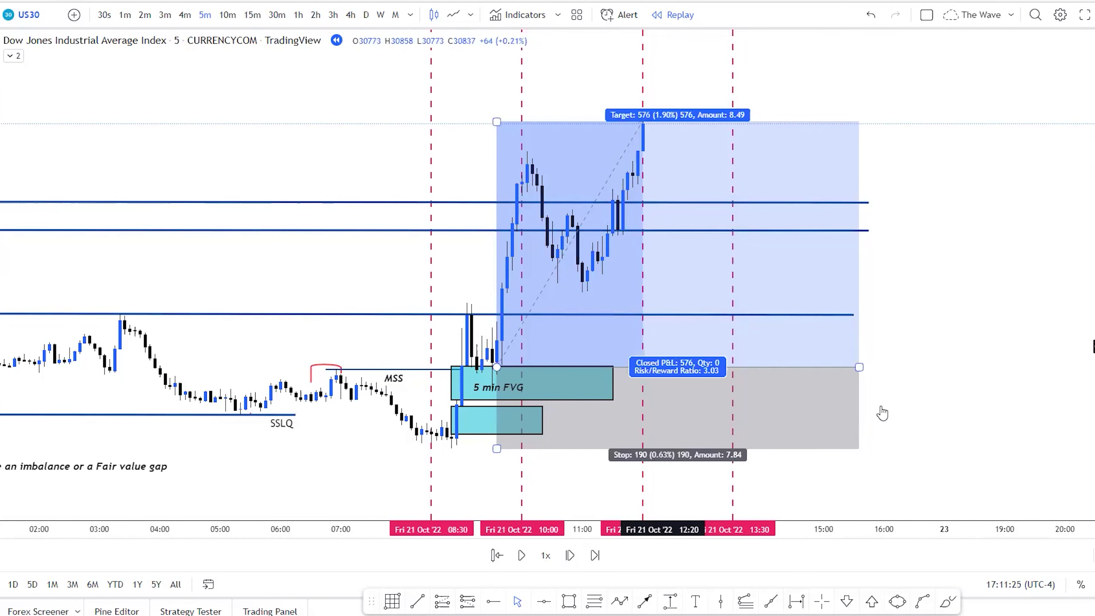
pyautogui.moveTo(853, 366); pyautogui.dragTo(653, 366)
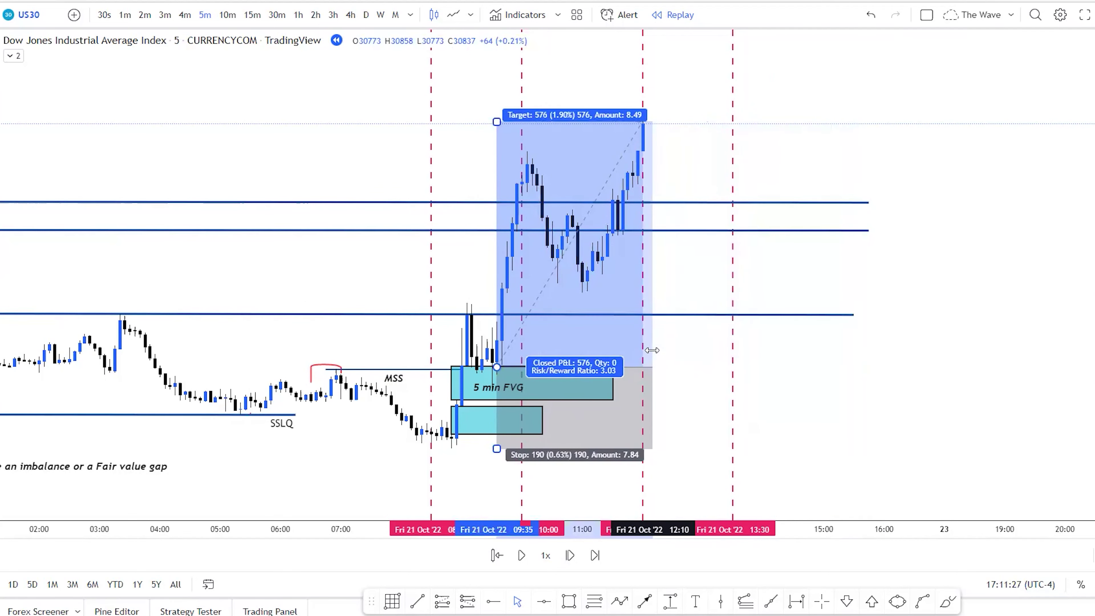
# Review the completed long setup, from the market structure shift and 5 min FVG entry up to the position's target.
pyautogui.moveTo(472, 276)
pyautogui.mouseDown()
pyautogui.moveTo(721, 352)
pyautogui.moveTo(826, 337)
pyautogui.mouseUp()
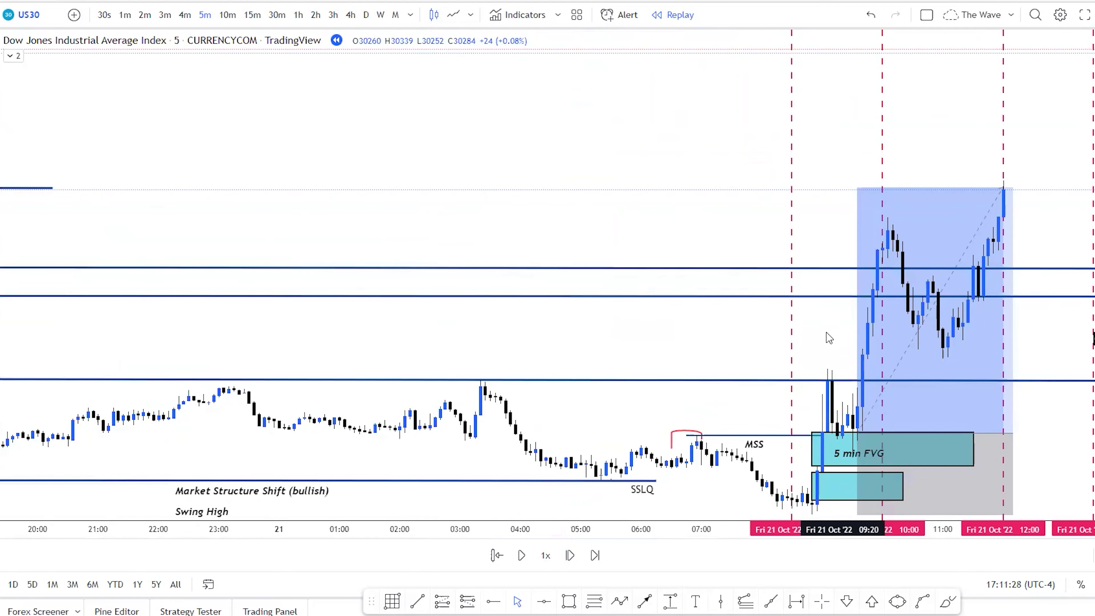
pyautogui.scroll(2, 699, 325)
pyautogui.moveTo(713, 326); pyautogui.dragTo(609, 318)
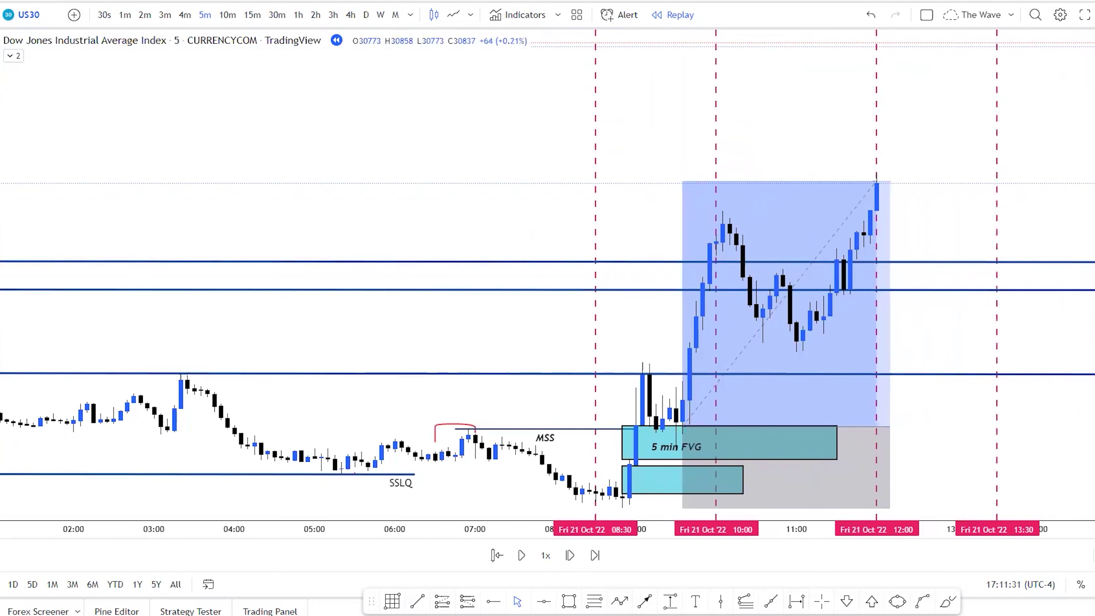
pyautogui.moveTo(957, 366); pyautogui.dragTo(1014, 291)
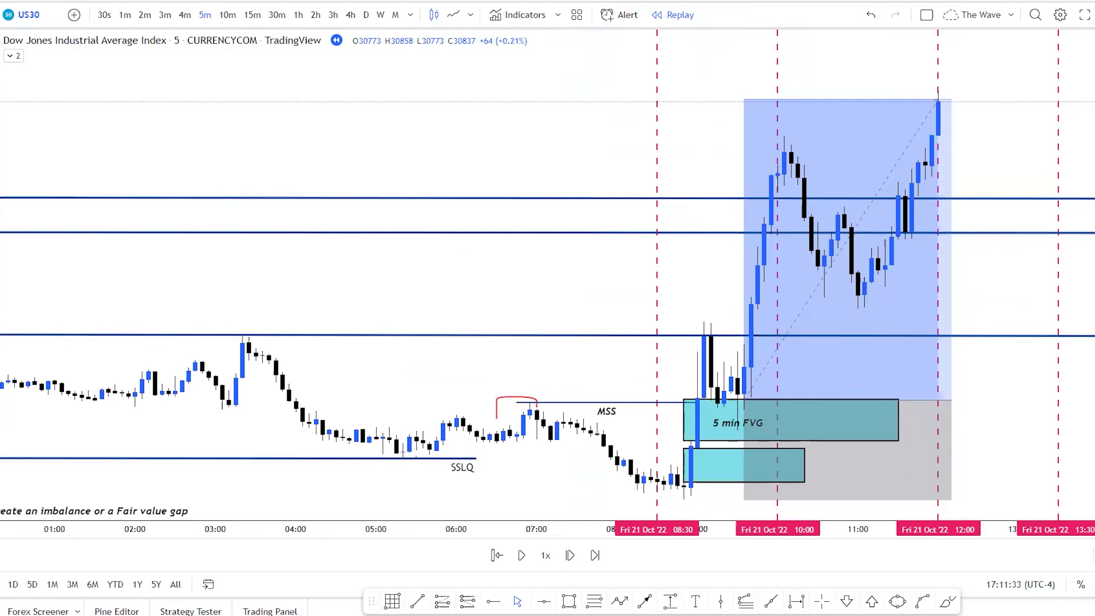
pyautogui.moveTo(716, 471); pyautogui.dragTo(676, 471)
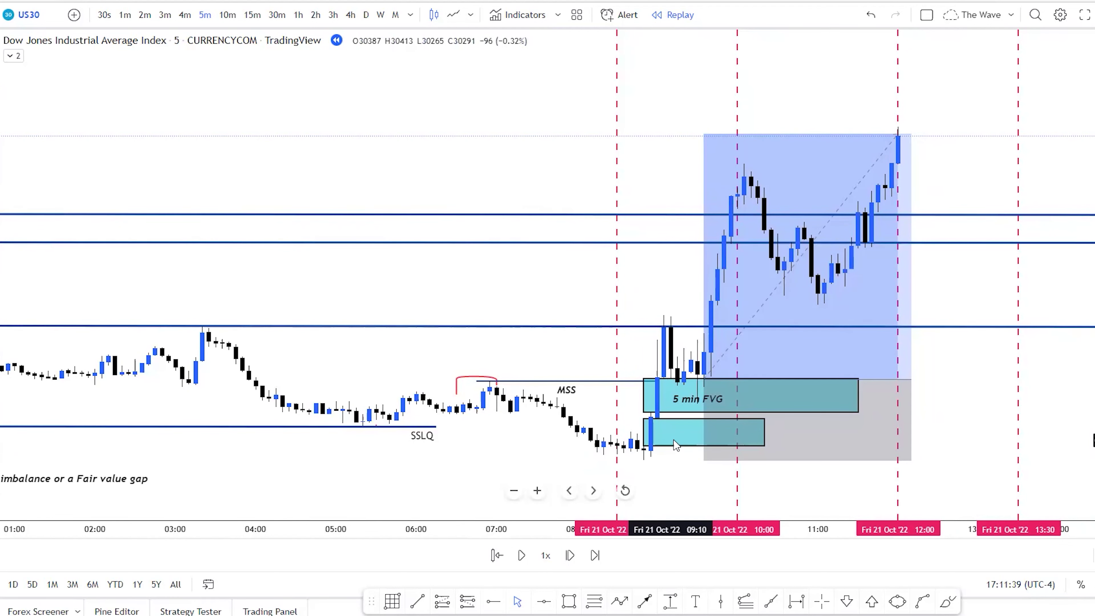
pyautogui.moveTo(658, 306)
pyautogui.mouseDown()
pyautogui.moveTo(695, 353)
pyautogui.moveTo(731, 292)
pyautogui.moveTo(748, 286)
pyautogui.mouseUp()
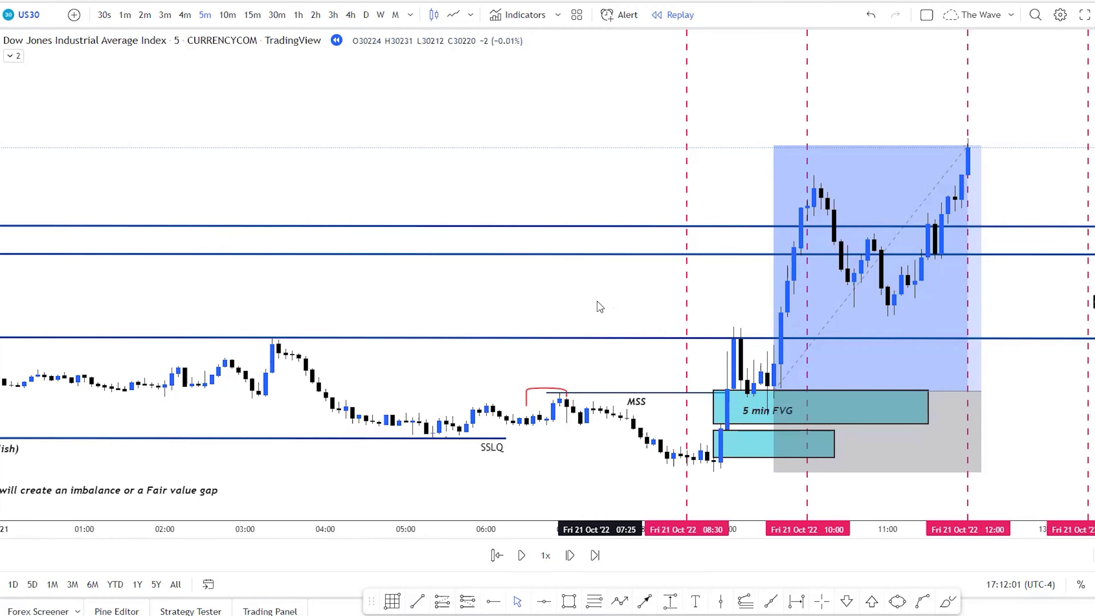
pyautogui.scroll(-1, 602, 312)
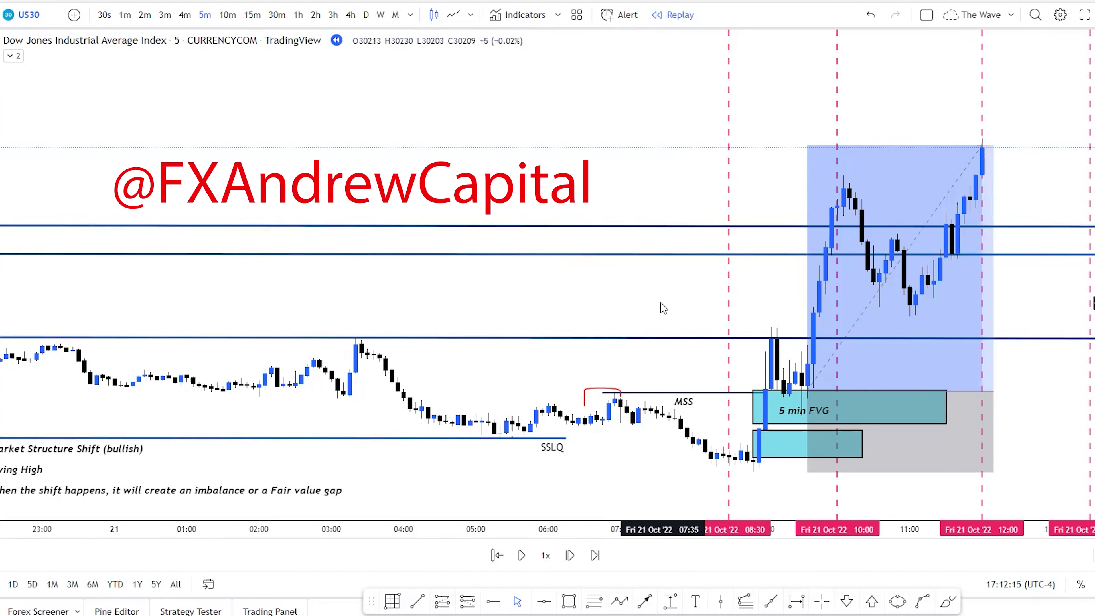
pyautogui.moveTo(633, 300); pyautogui.dragTo(570, 313)
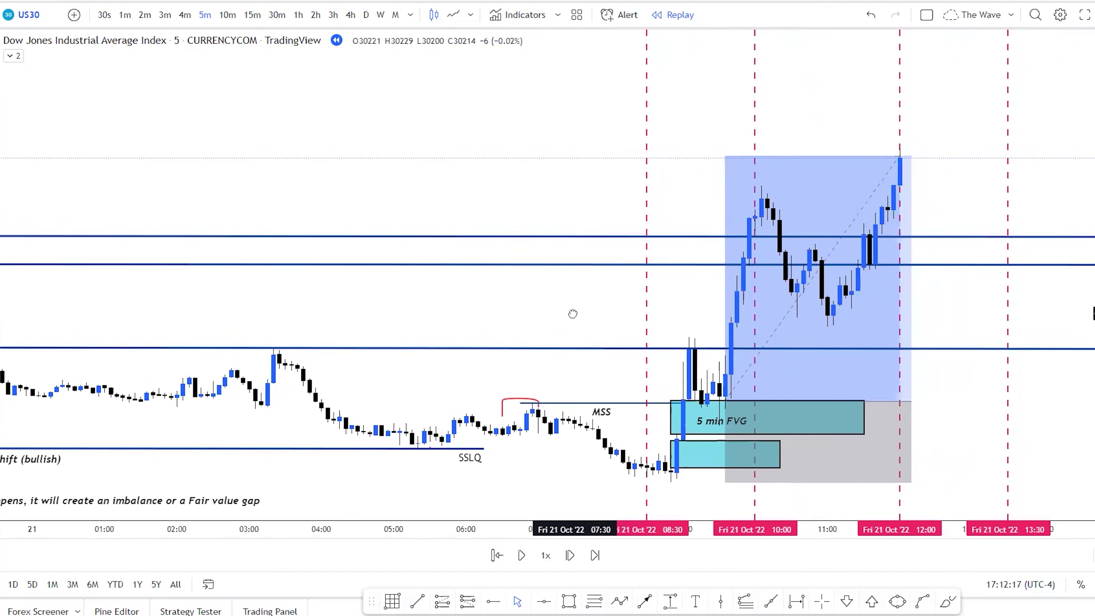